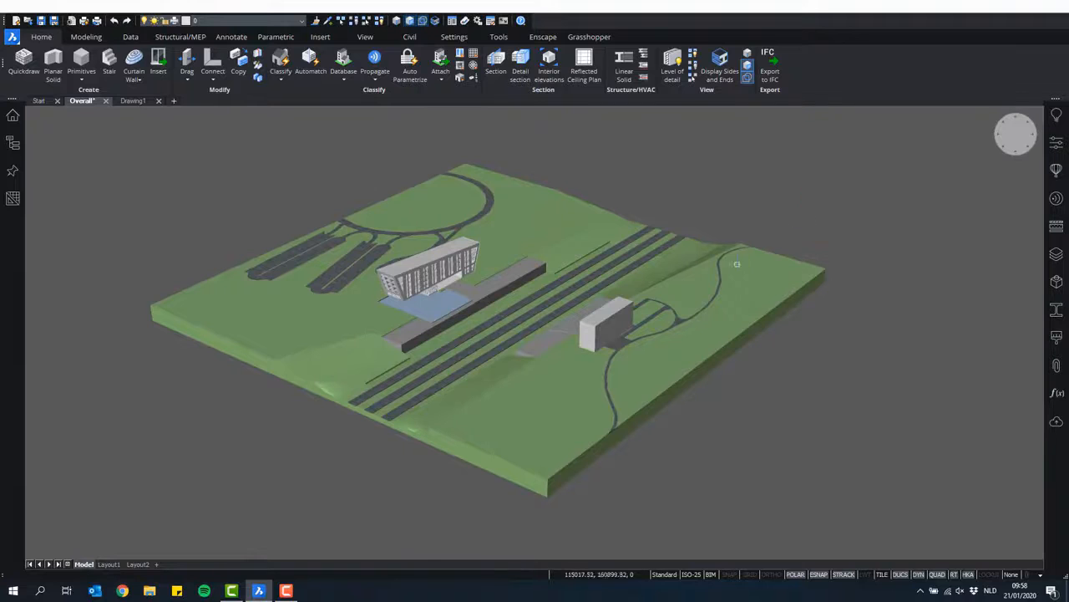
- Inspect the site and building references in the model and list the drawing's attached external references
mouse_move(691, 284)
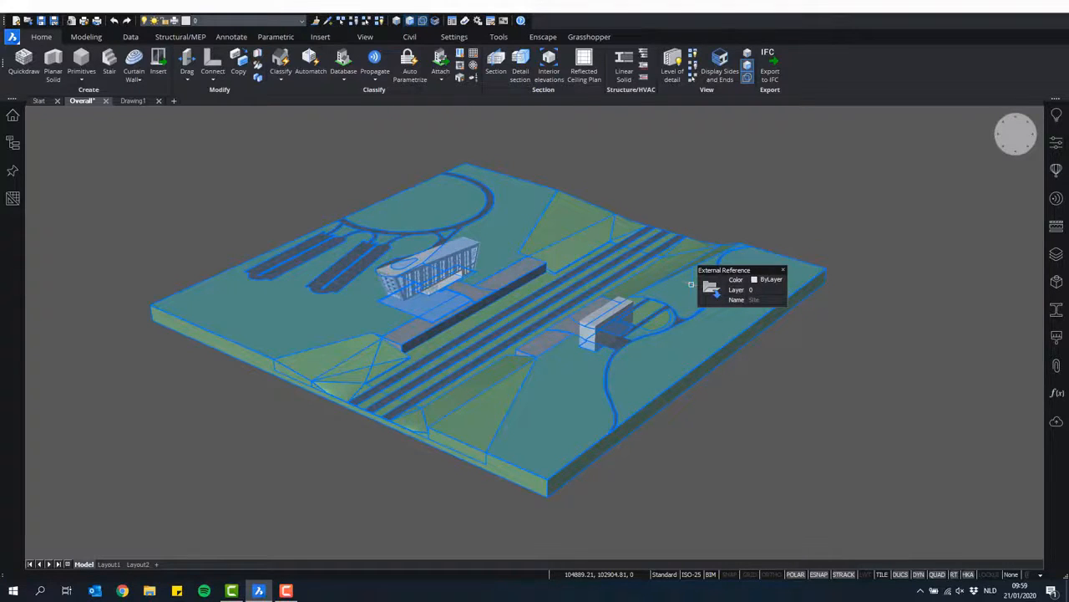
mouse_move(610, 313)
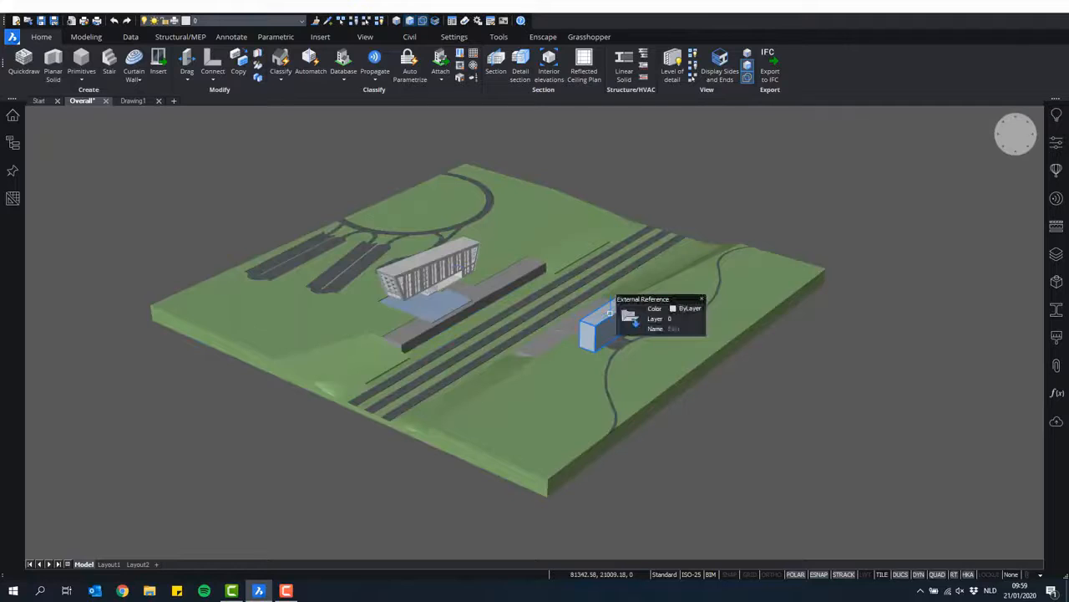
mouse_move(454, 259)
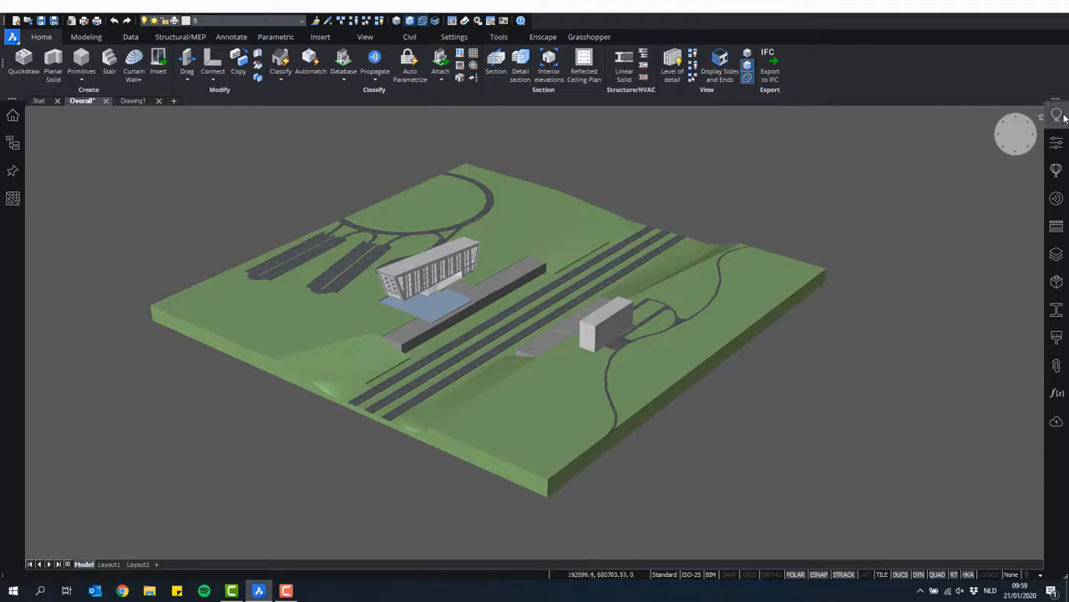
left_click(1055, 374)
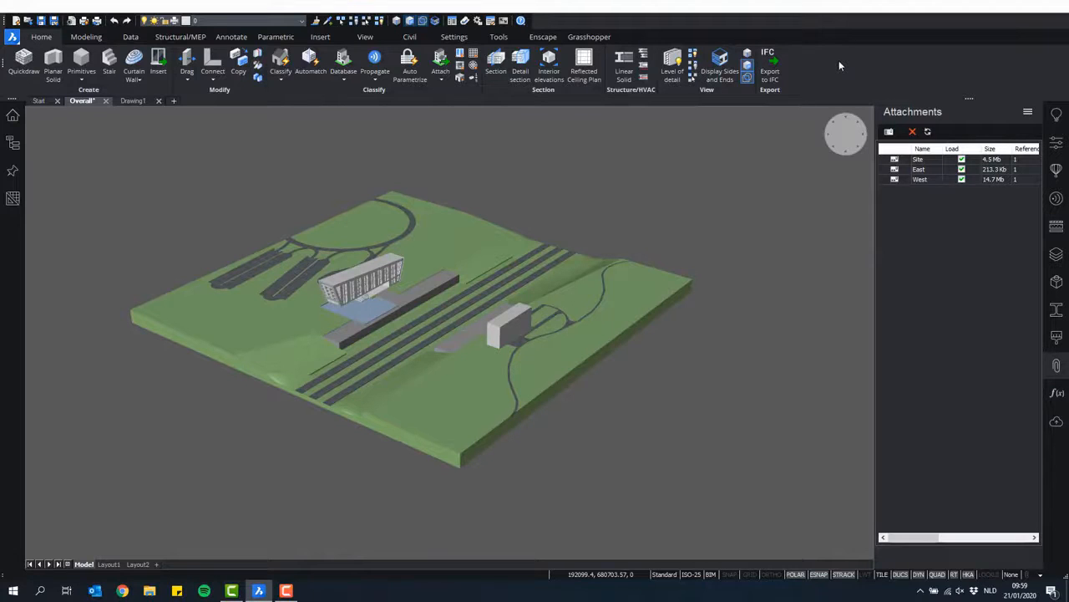
right_click(834, 89)
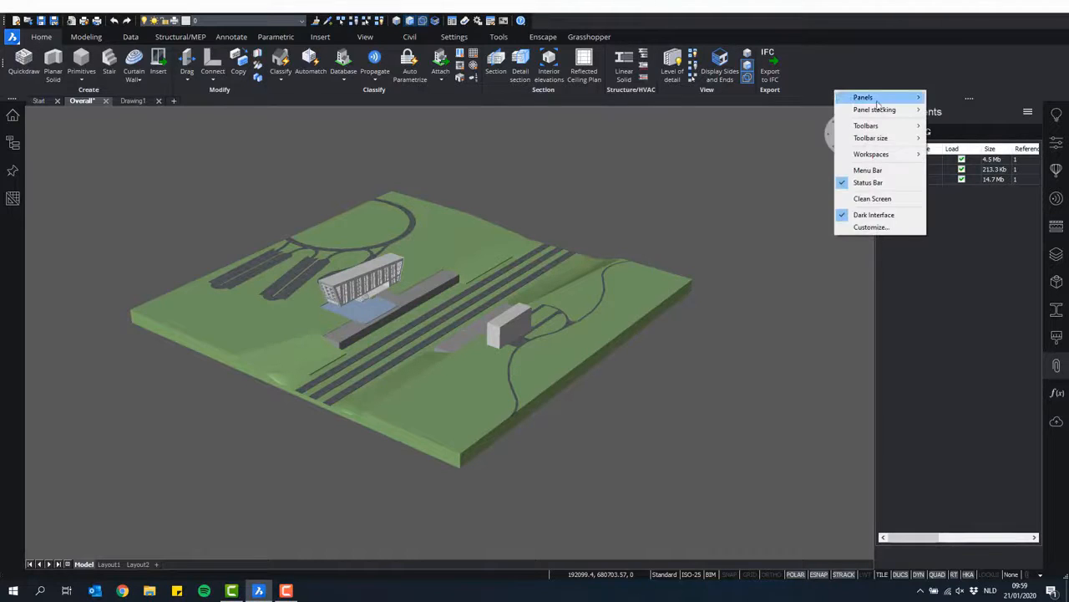
mouse_move(916, 105)
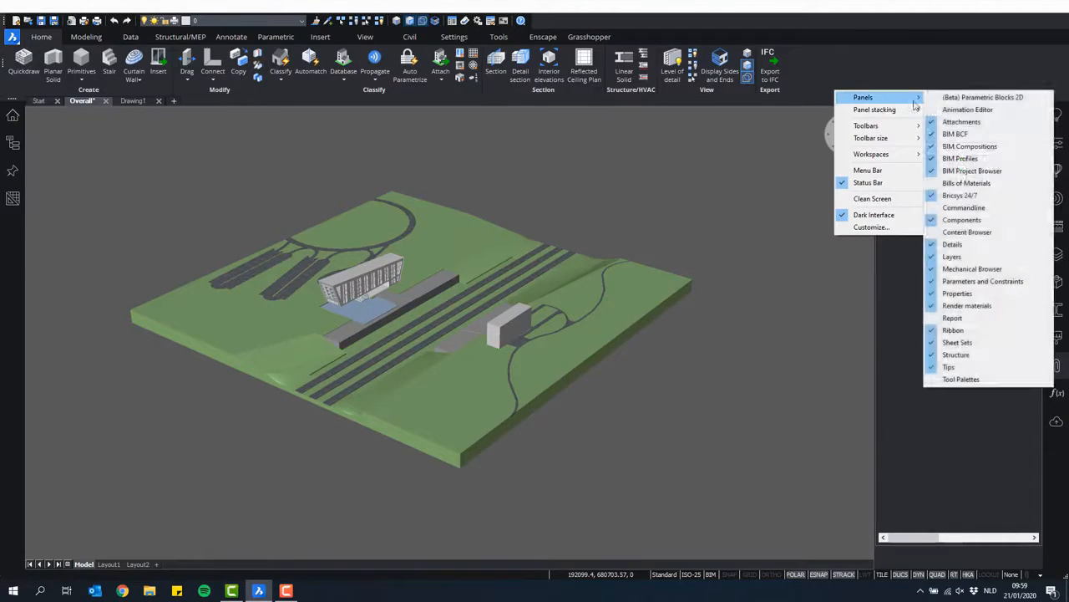
left_click(952, 122)
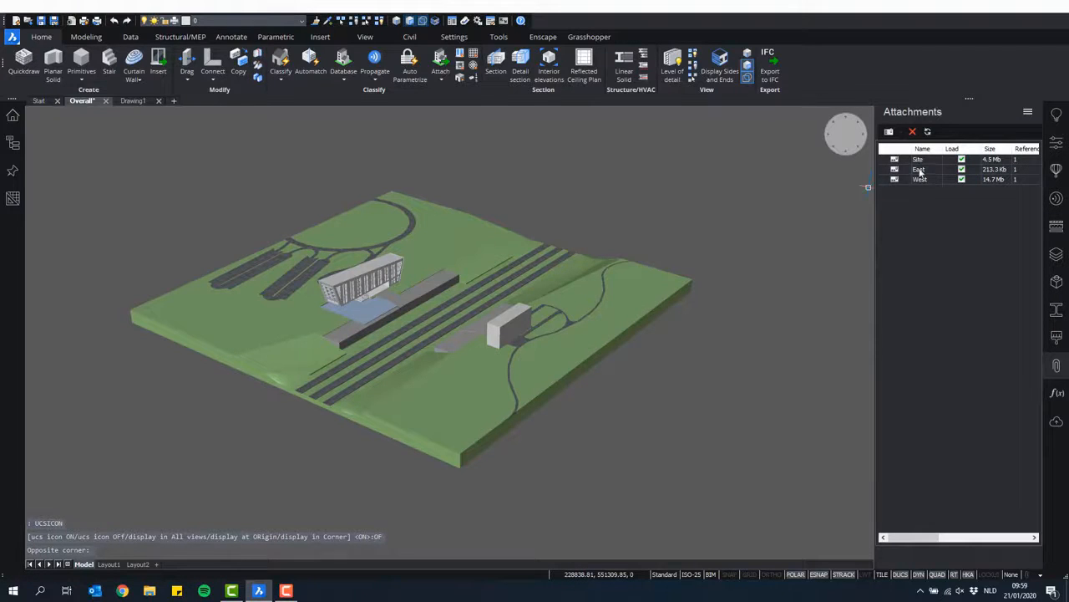
- Examine the East and West building references up close and within the whole site, and close the attachments list
scroll(497, 328, "up", 5)
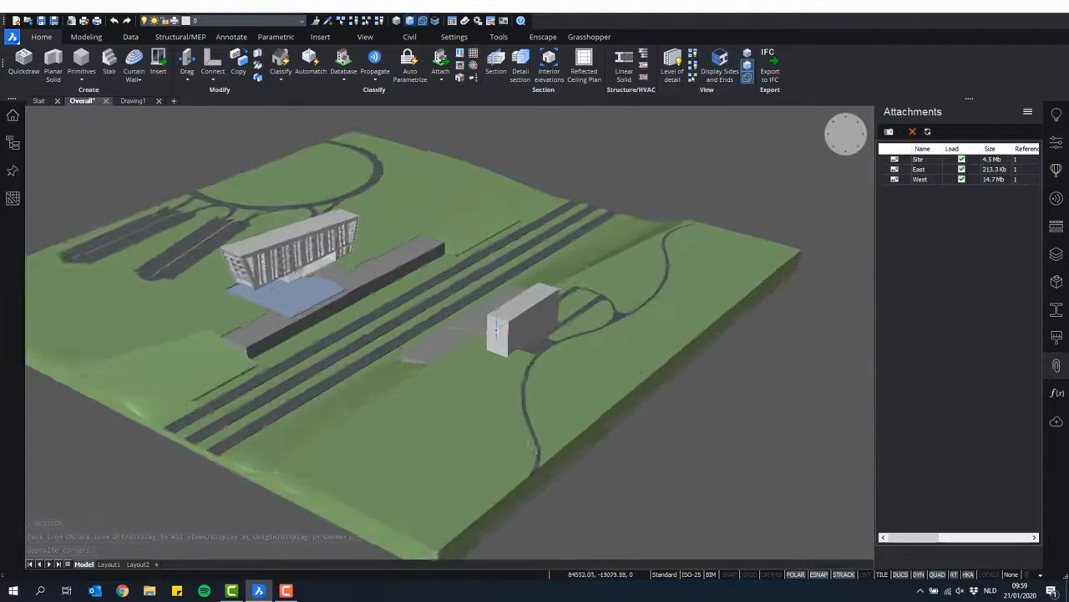
scroll(498, 328, "up", 4)
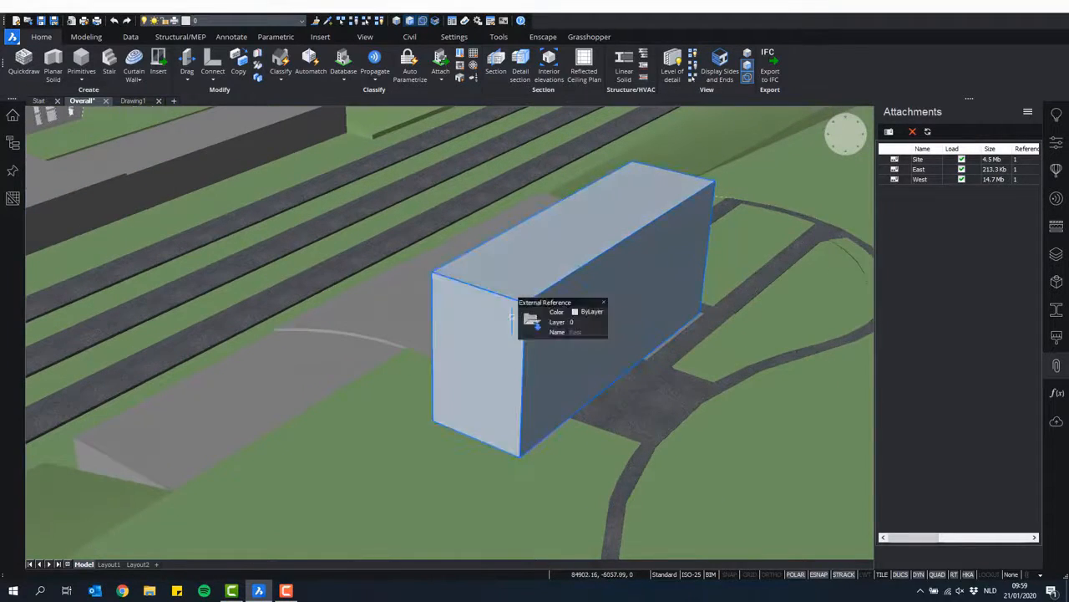
scroll(514, 315, "down", 3)
scroll(514, 316, "down", 5)
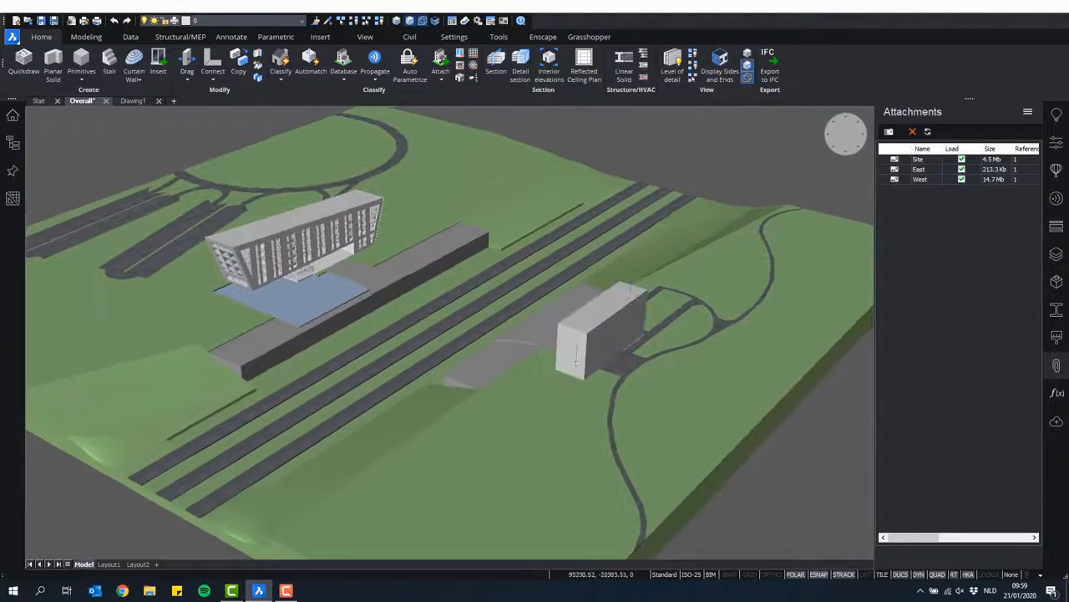
scroll(576, 363, "down", 3)
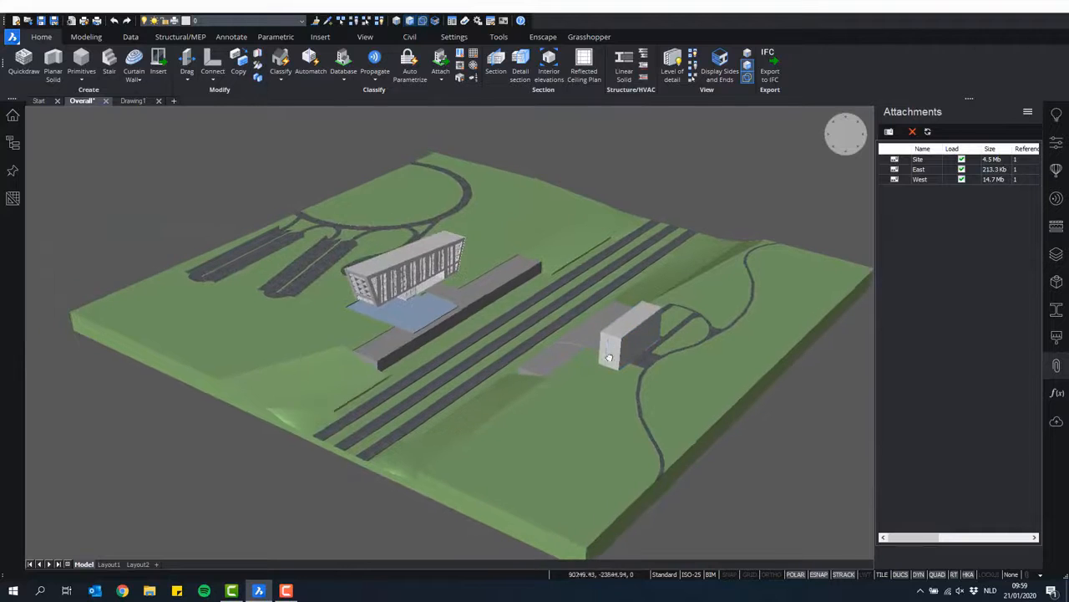
scroll(585, 359, "down", 2)
scroll(417, 285, "up", 5)
scroll(521, 309, "up", 2)
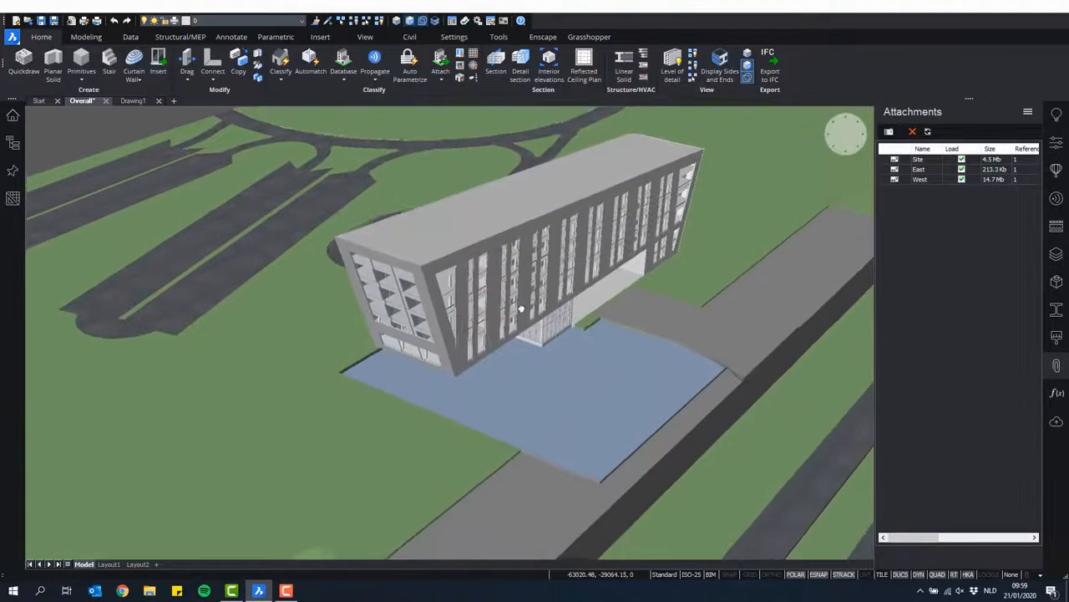
scroll(525, 284, "down", 4)
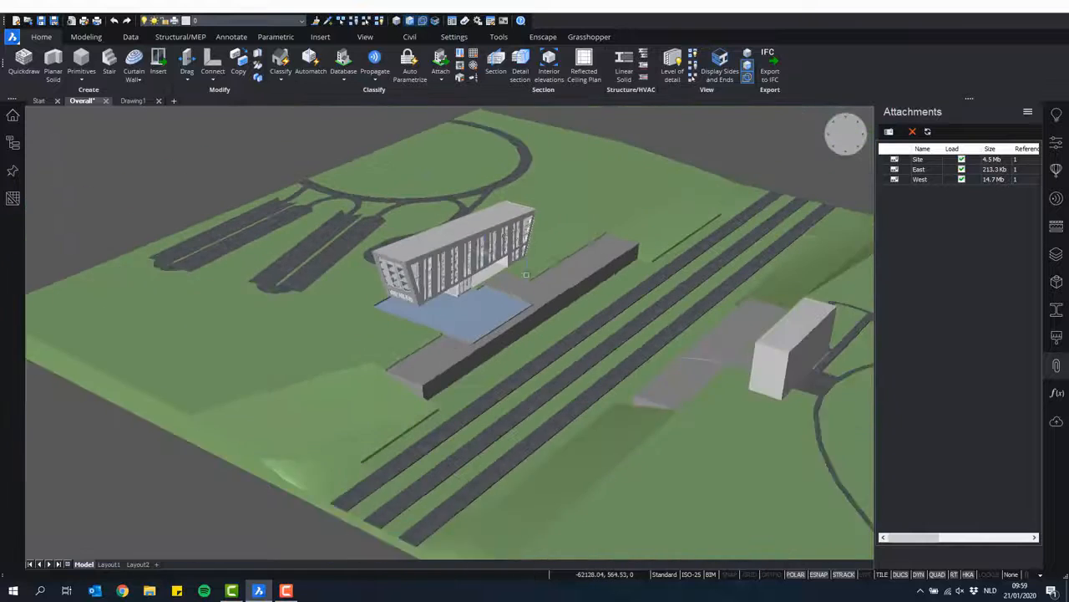
scroll(526, 274, "down", 5)
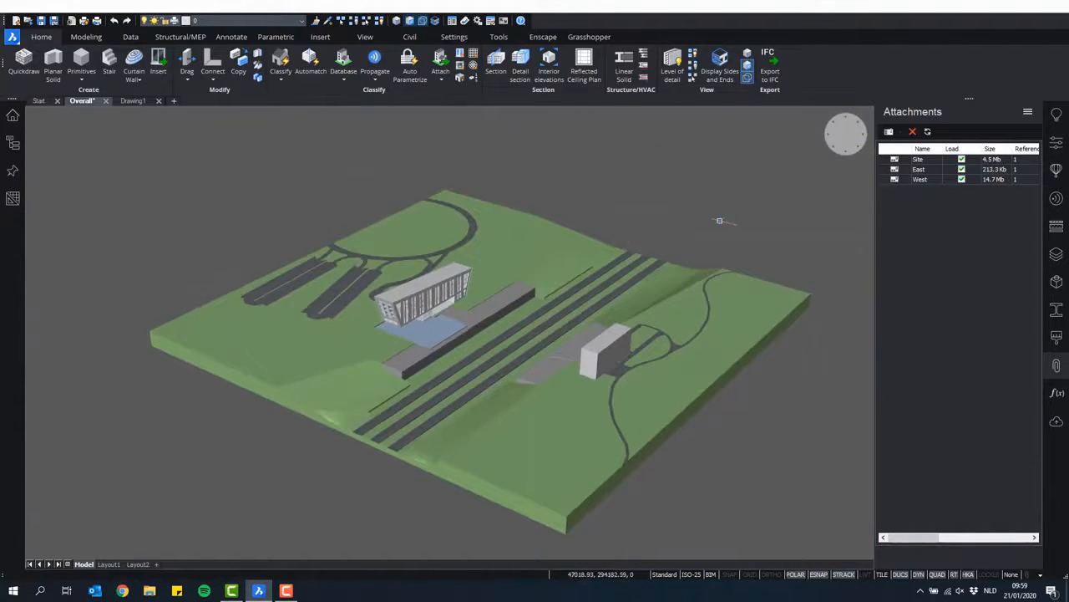
scroll(680, 195, "down", 2)
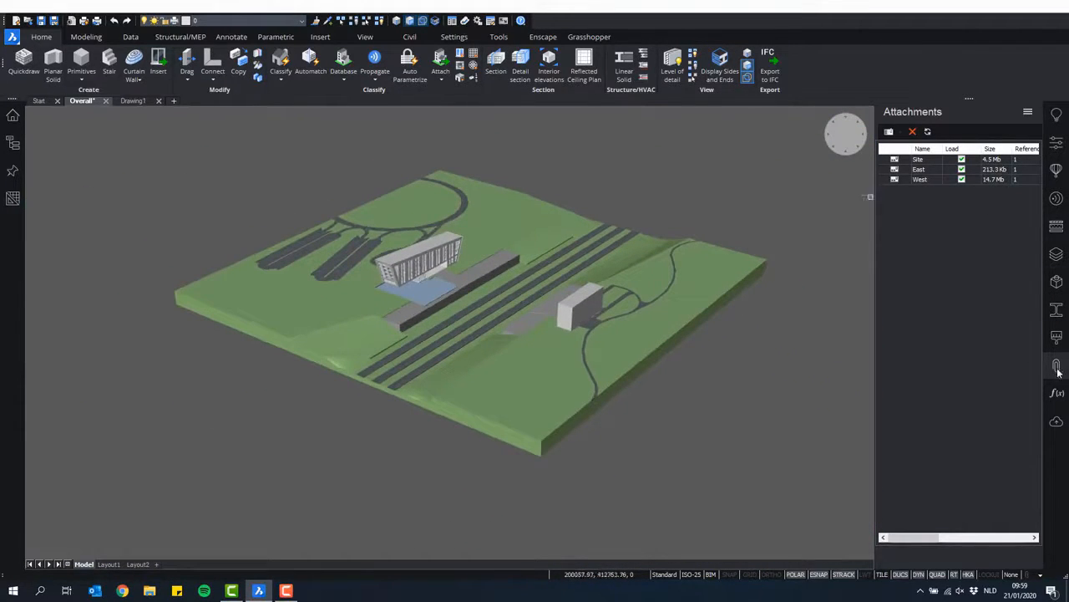
left_click(1058, 372)
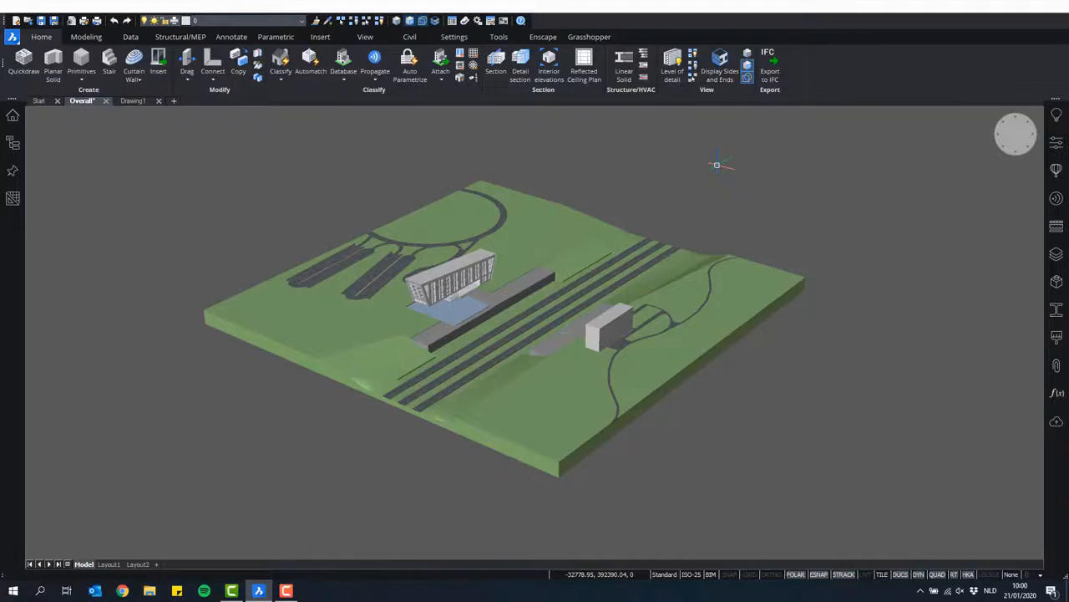
- Start a file import and browse to the Flowing Rail folder under Training 09-01-2020, in the starter files' Modeling folder
left_click(12, 37)
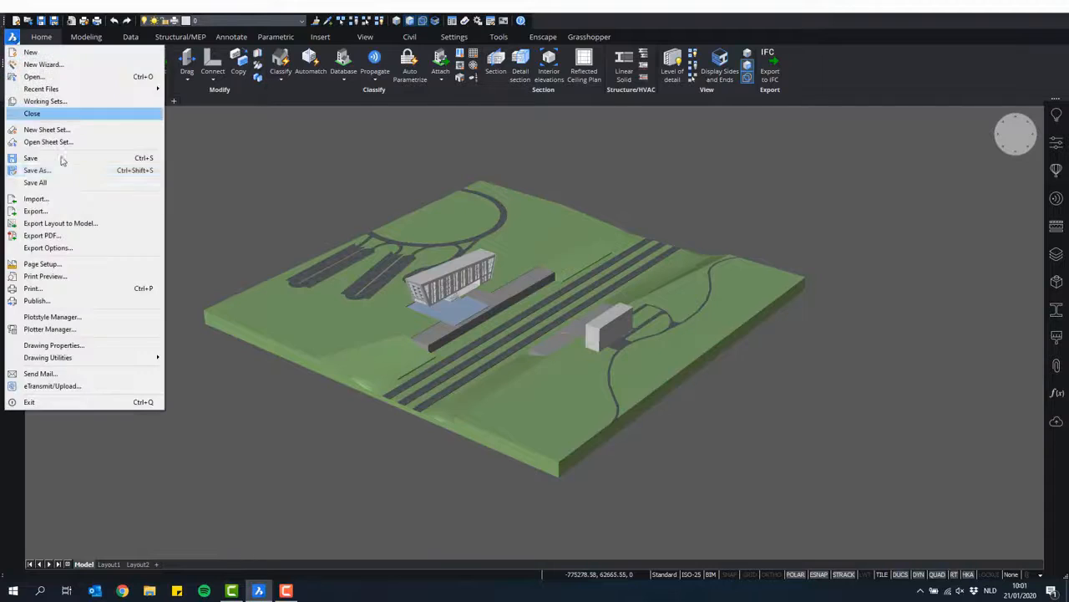
left_click(58, 200)
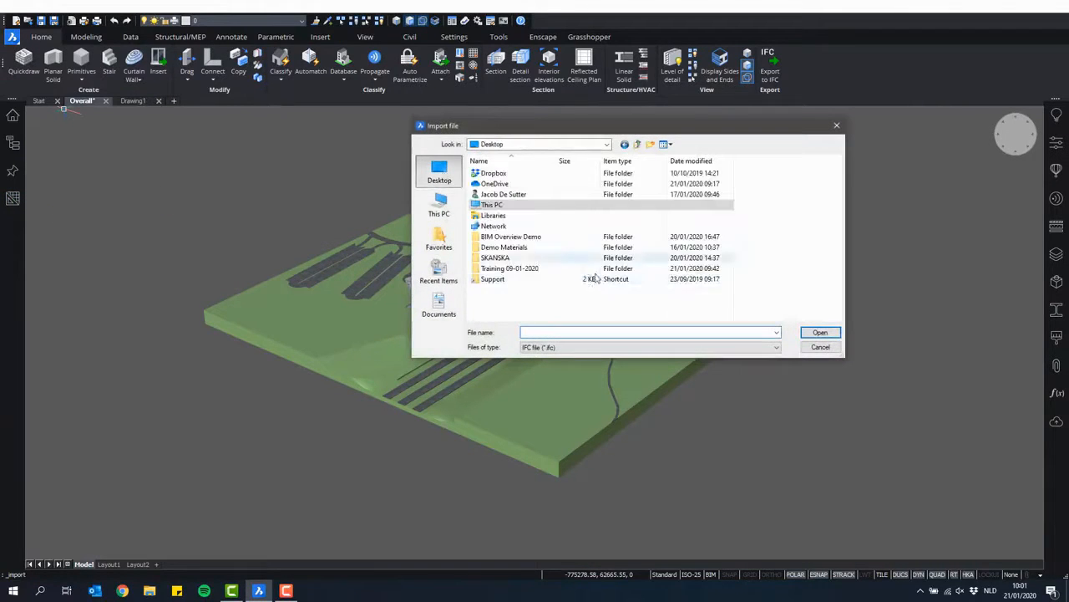
double_click(531, 268)
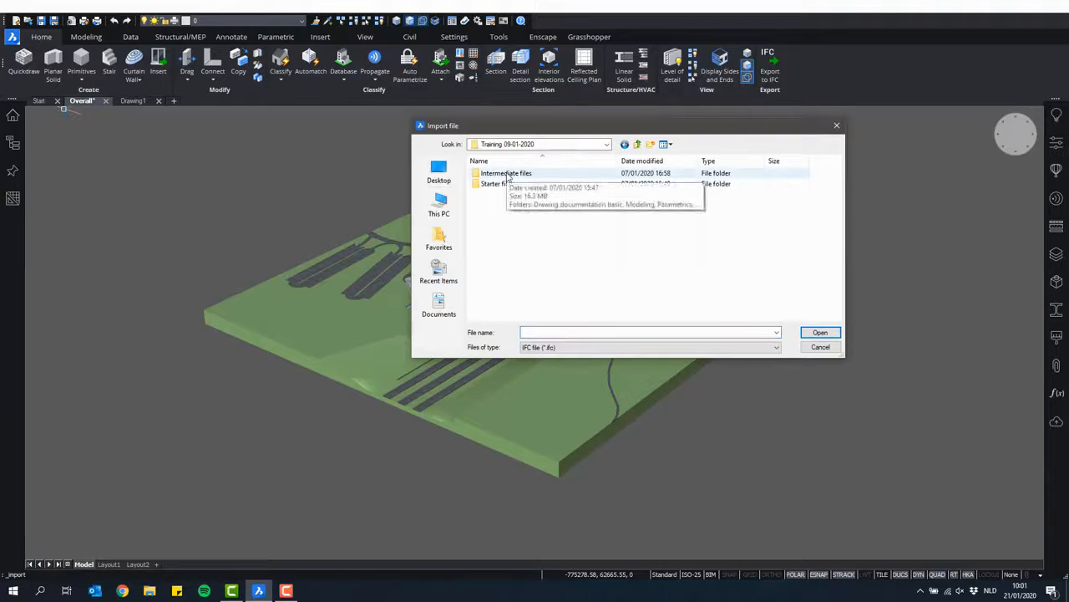
double_click(501, 183)
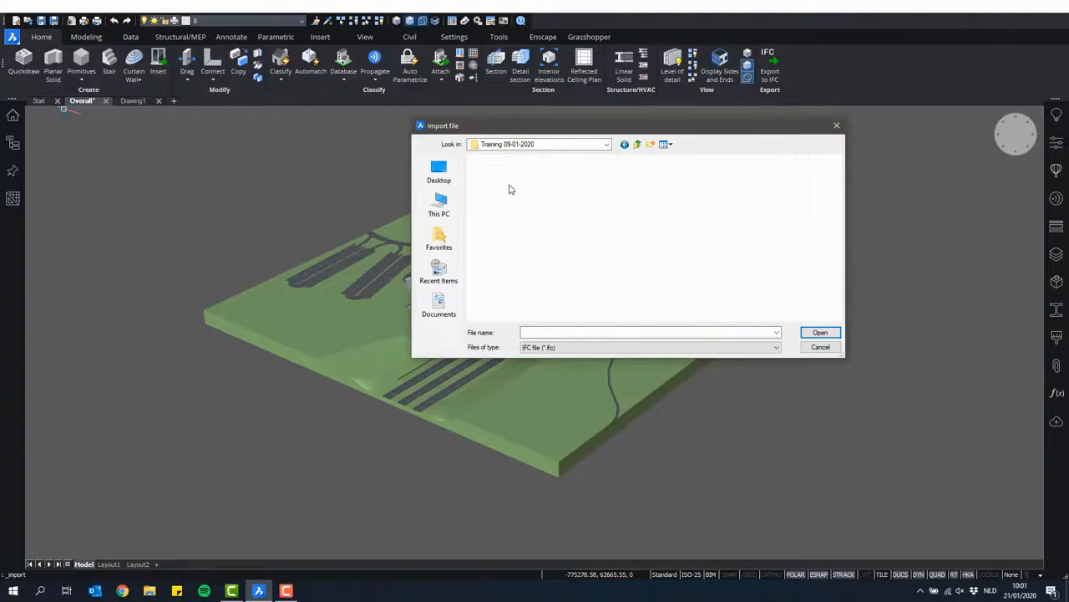
double_click(495, 246)
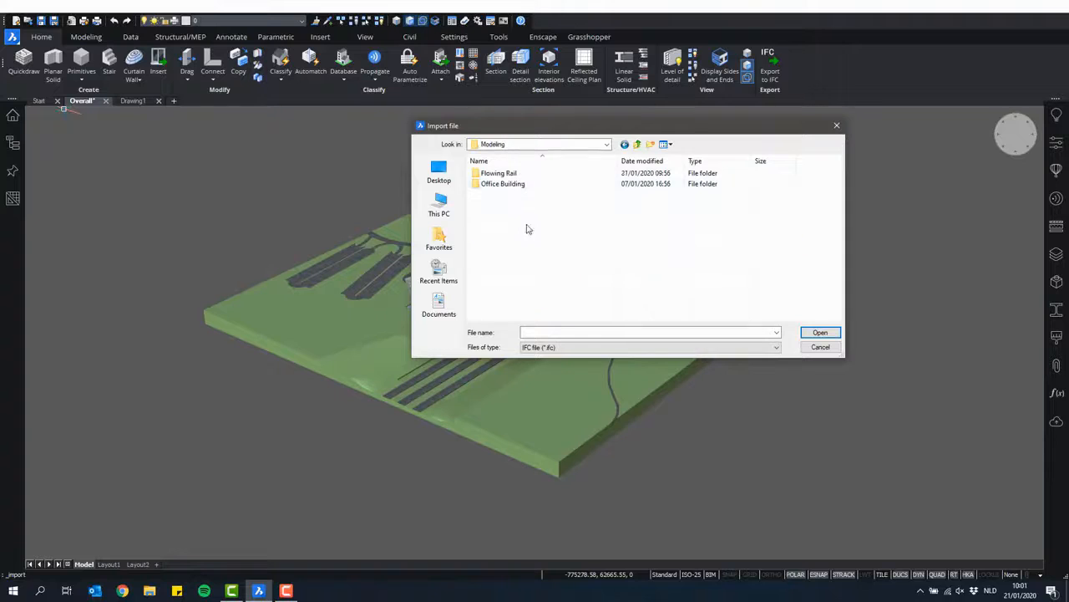
double_click(528, 176)
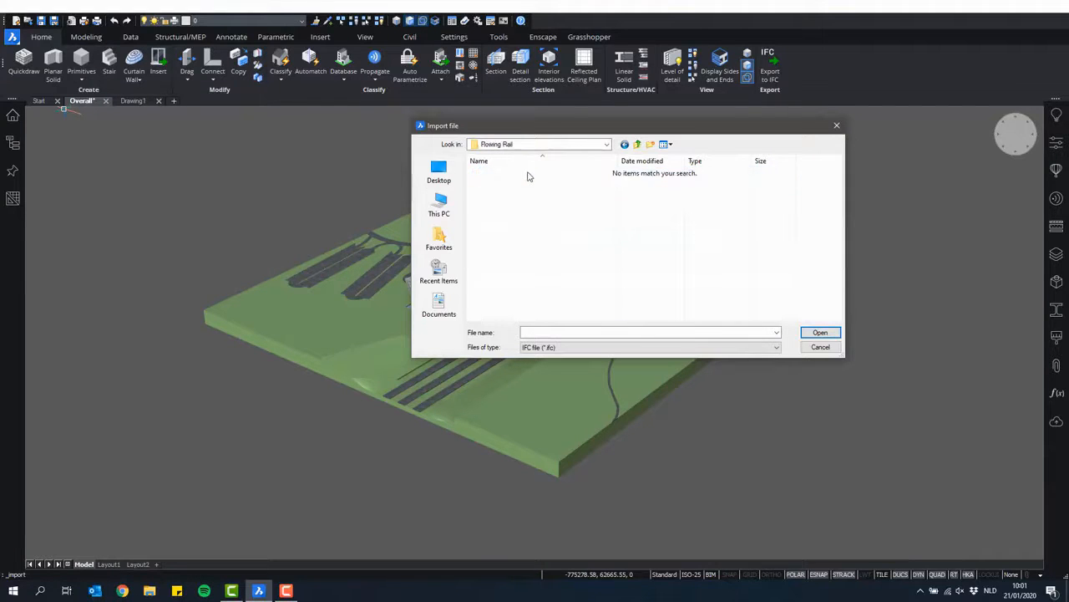
- Set the import file type to Rhino file (*.3dm) and import Canopy.3dm into the drawing
left_click(625, 348)
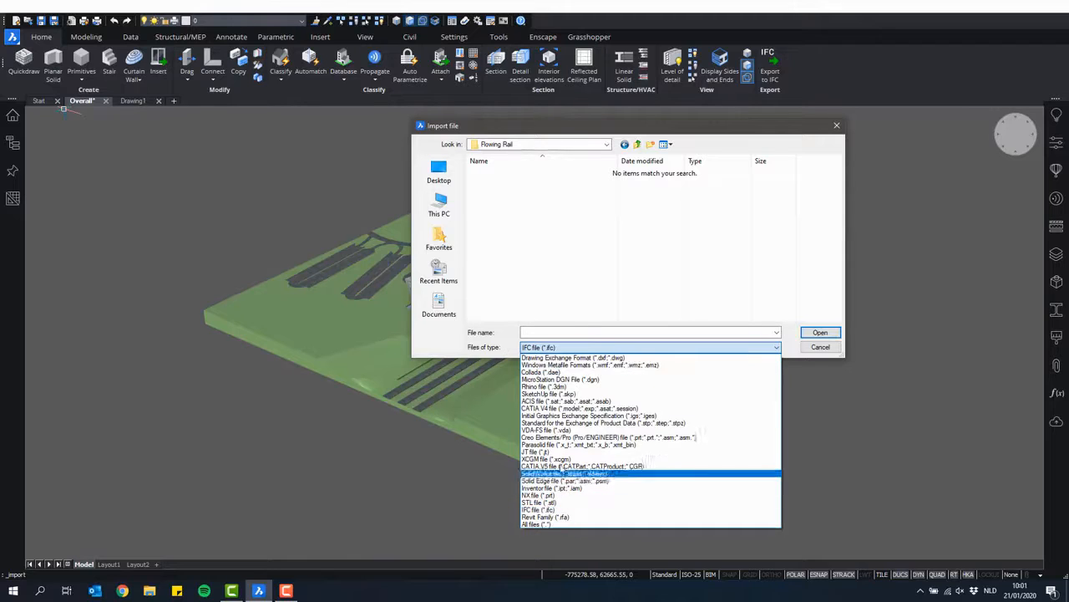
left_click(541, 387)
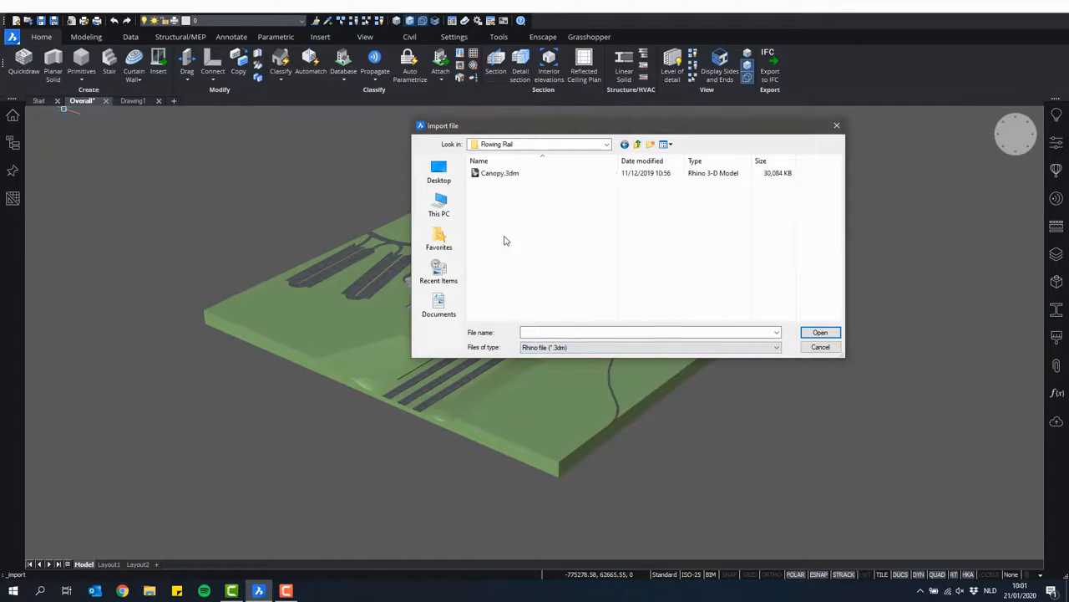
left_click(518, 174)
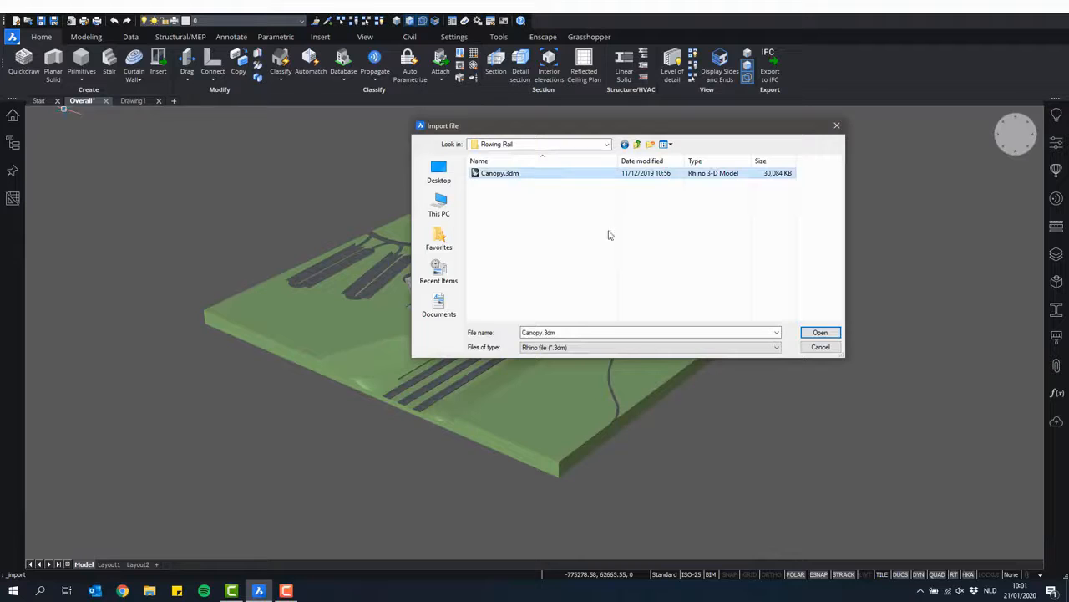
left_click(821, 333)
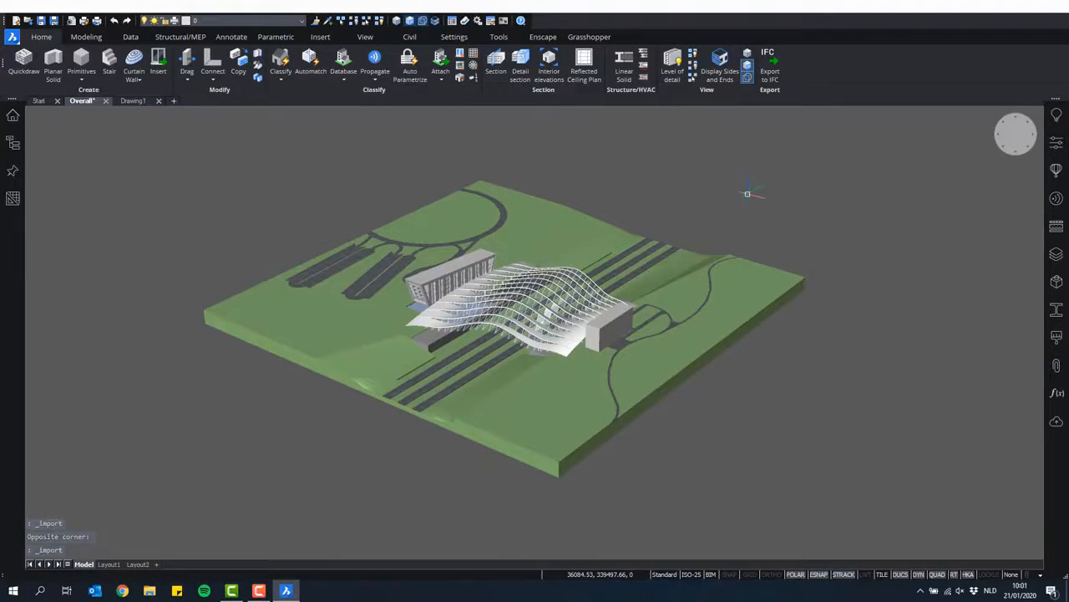
- Examine the imported canopy's diagonal struts above the tracks and check the entity type of one strut
scroll(503, 316, "up", 5)
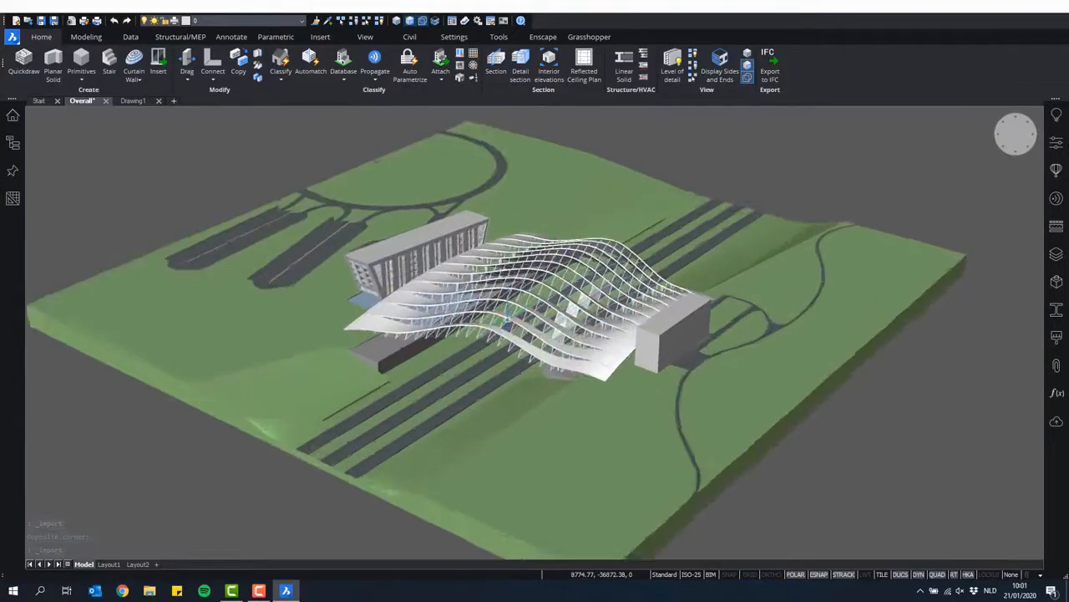
scroll(503, 393, "up", 10)
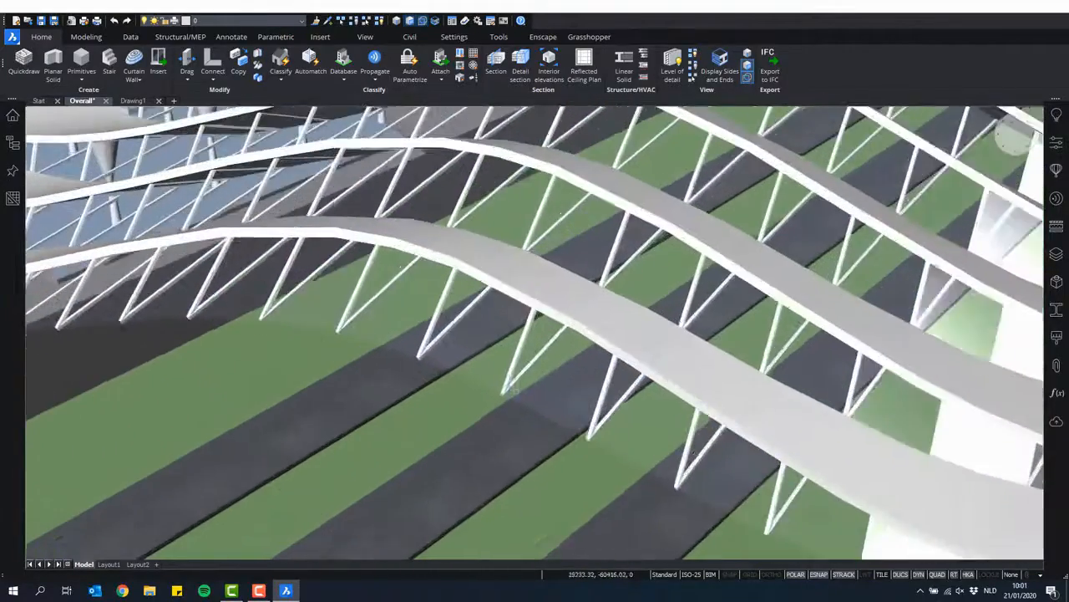
scroll(504, 393, "up", 5)
scroll(594, 273, "down", 5)
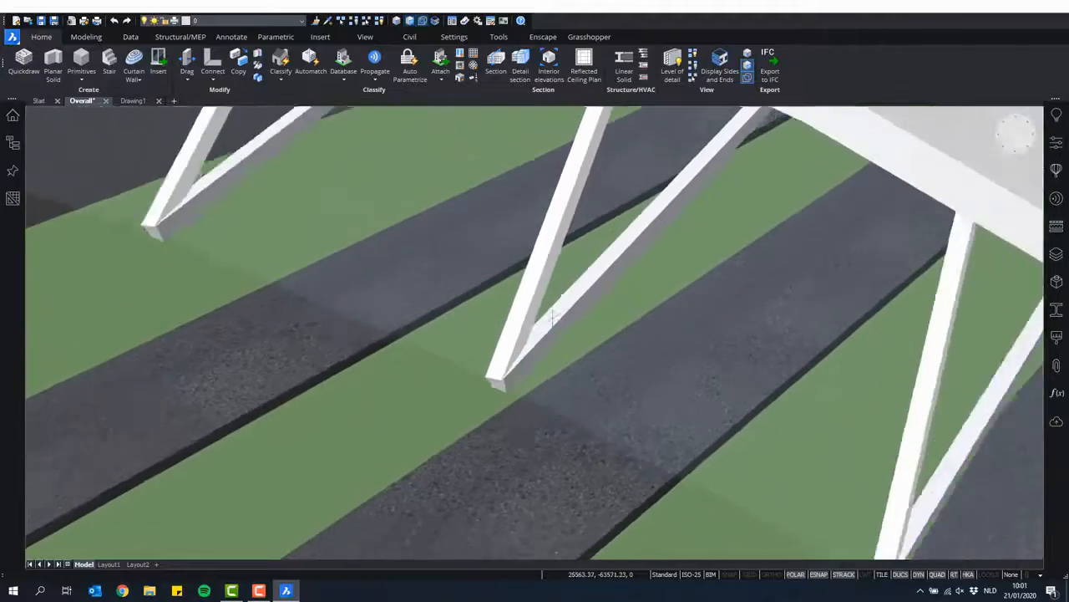
scroll(593, 274, "down", 5)
scroll(585, 280, "up", 5)
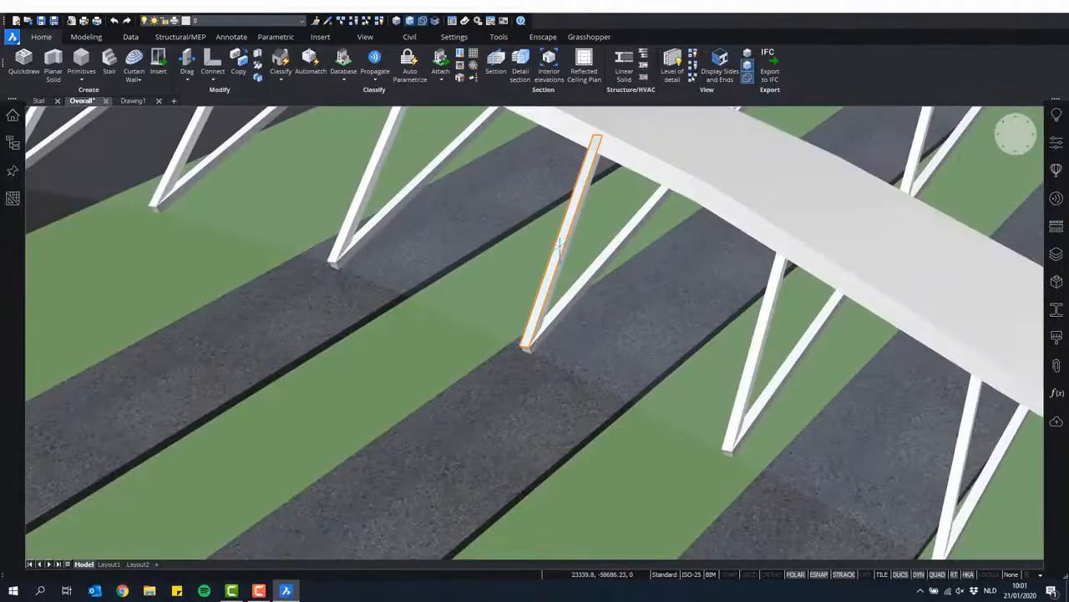
scroll(560, 245, "up", 3)
left_click(548, 270)
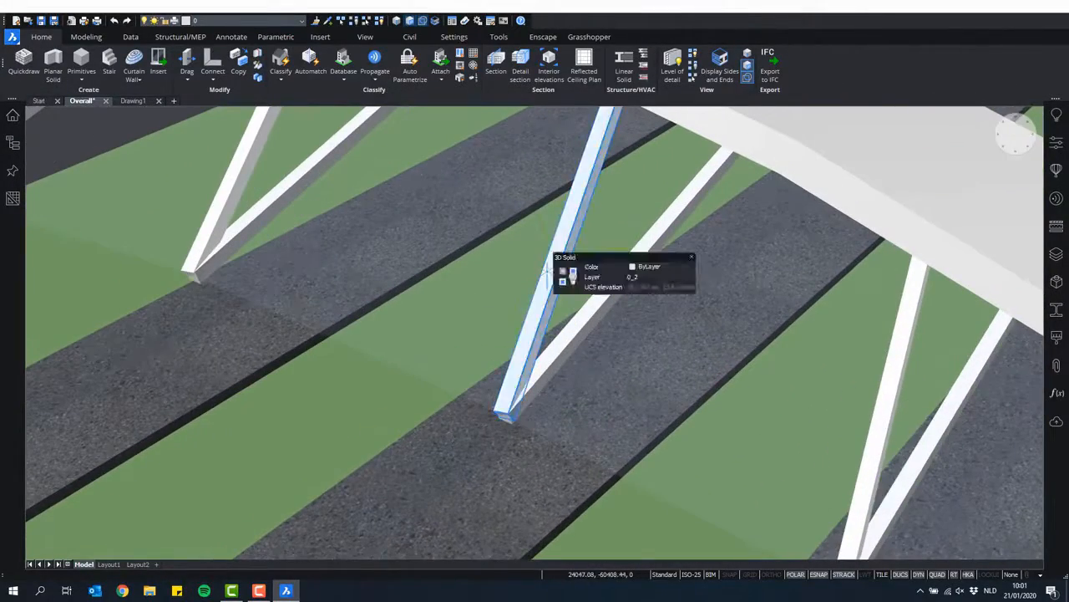
key("Escape")
- Push/pull the lower end face of one imported canopy strut outward by about 760 mm, with entity snaps turned off
scroll(507, 417, "up", 4)
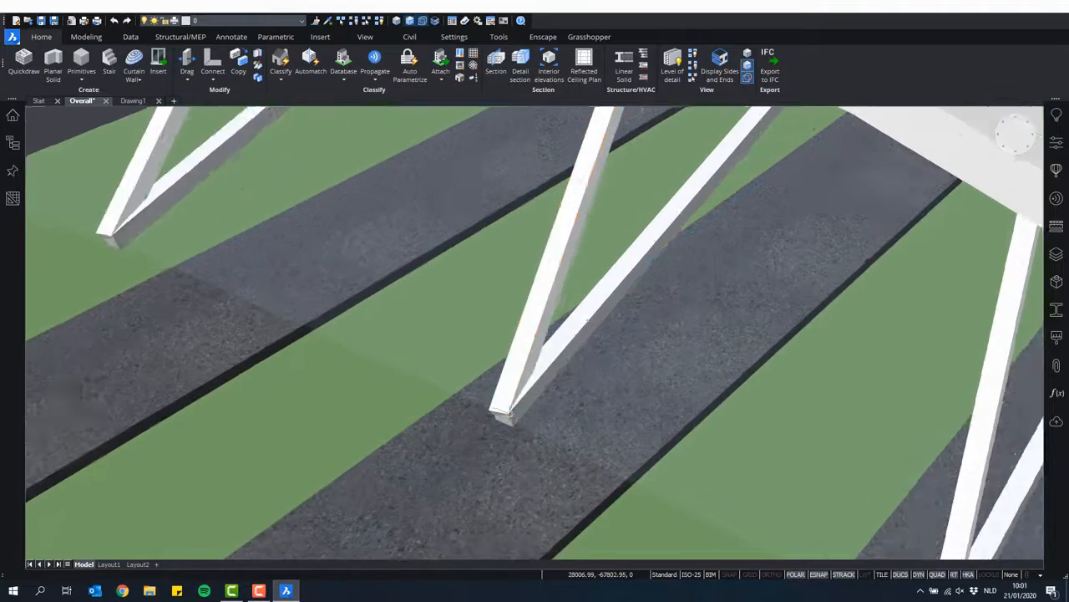
mouse_move(525, 416)
middle_mouse_down("shift")
mouse_move(532, 386)
mouse_move(521, 408)
middle_mouse_up("shift")
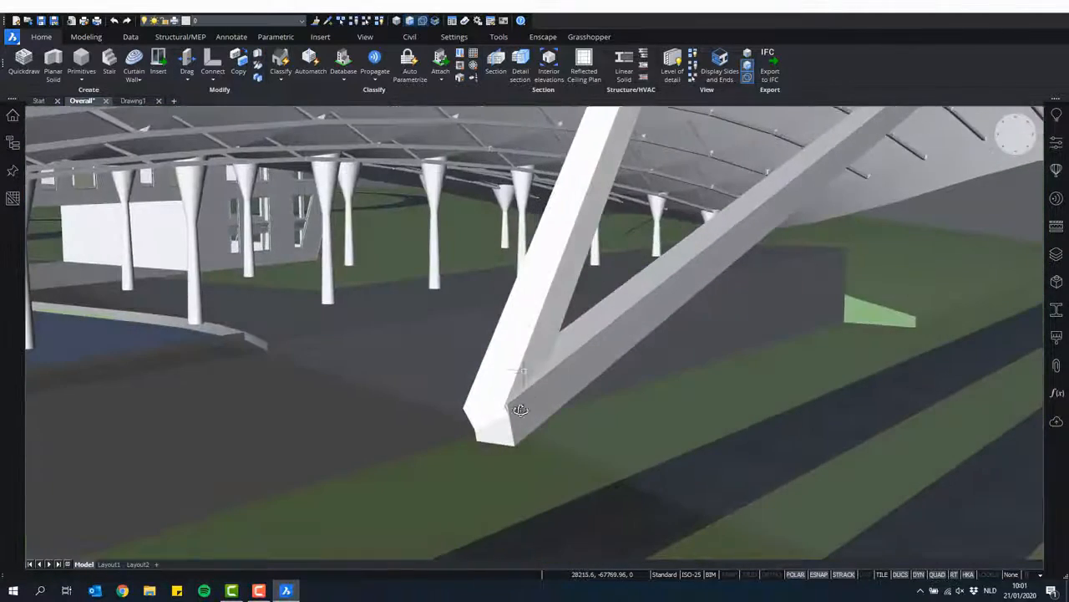
left_click(526, 447)
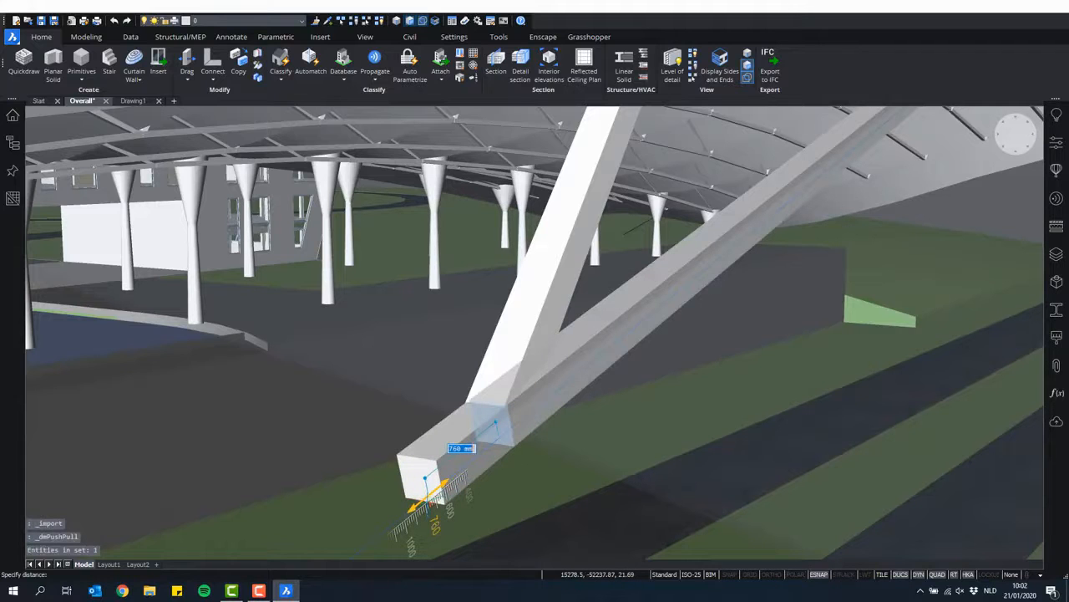
key("F3")
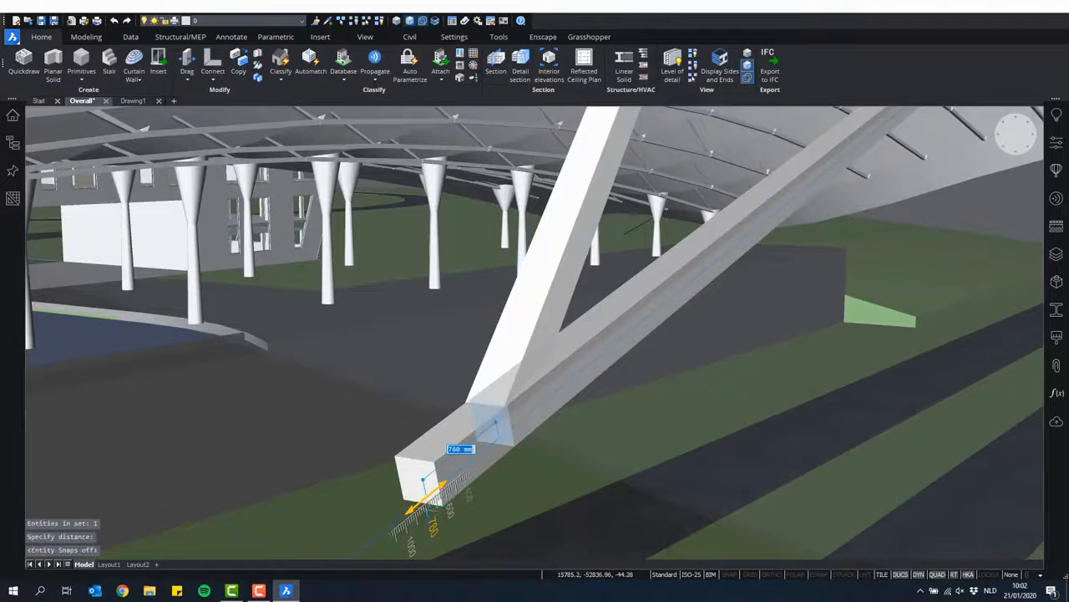
left_click(428, 496)
- View the canopy within the whole site, highlight every entity in the model, and clear the selection
scroll(567, 423, "down", 5)
middle_click_drag(543, 386, 565, 405, "shift")
scroll(585, 342, "down", 8)
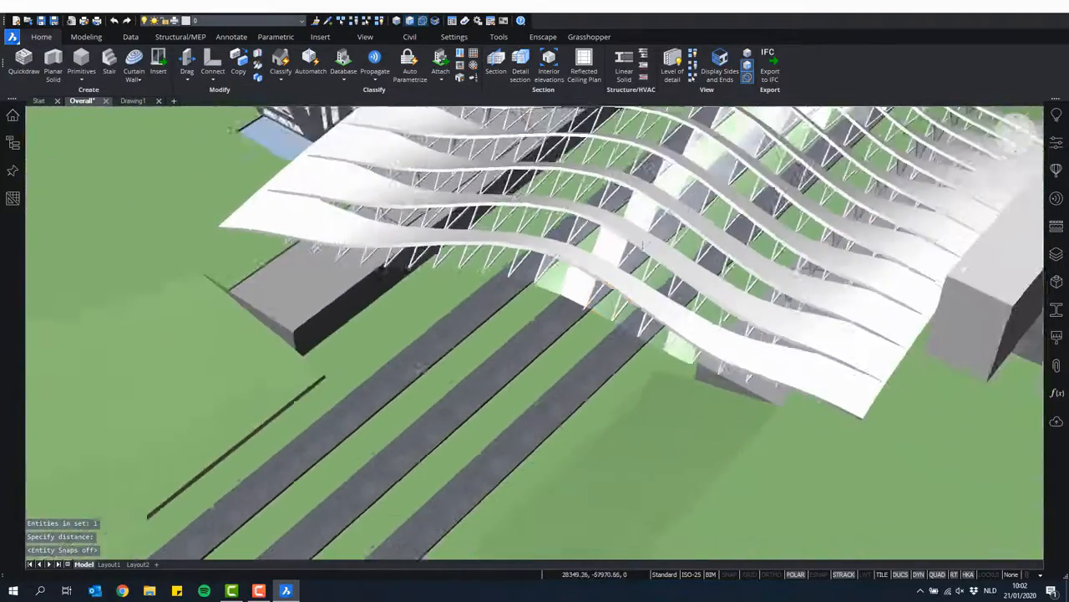
scroll(660, 226, "down", 5)
middle_click_drag(716, 202, 552, 344)
scroll(575, 327, "down", 6)
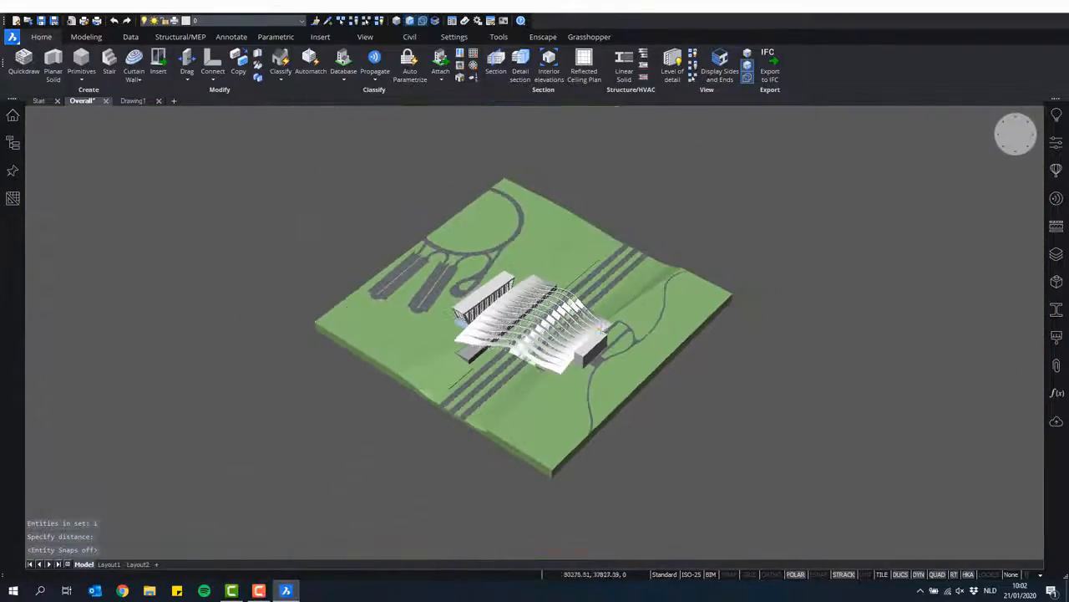
key("ctrl+a")
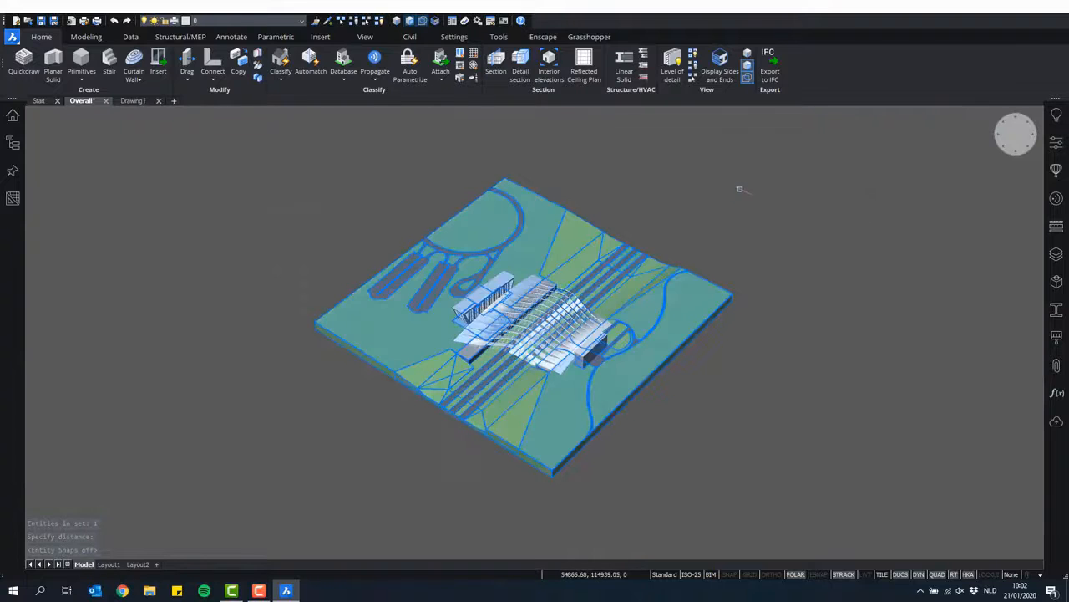
key("Escape")
- Examine the site with the imported canopy from several angles and check the entity type of the East building block
scroll(492, 334, "up", 4)
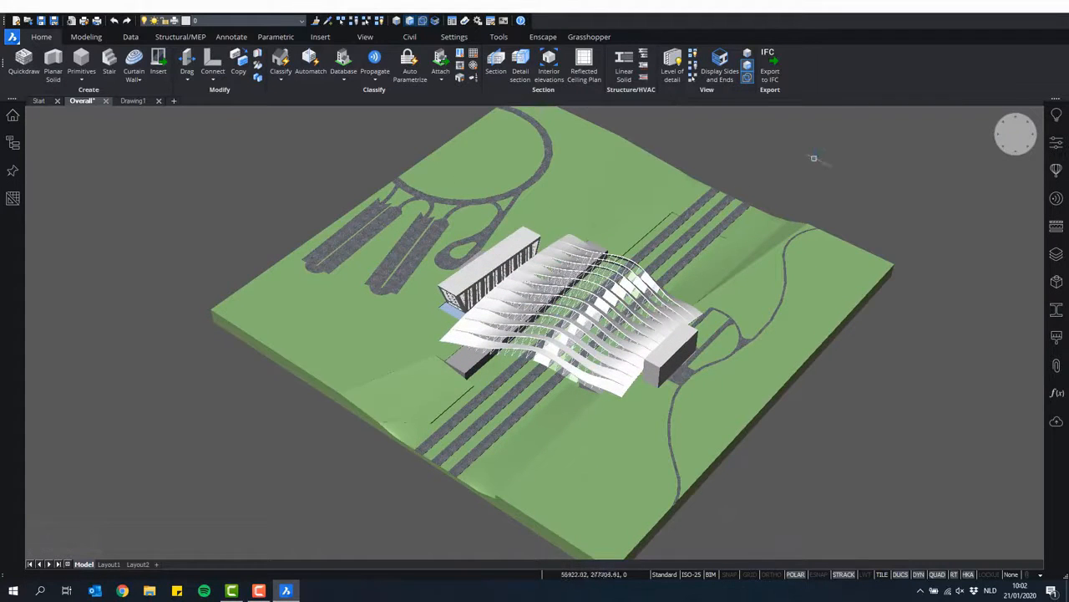
scroll(814, 158, "down", 2)
middle_click_drag(817, 158, 783, 197)
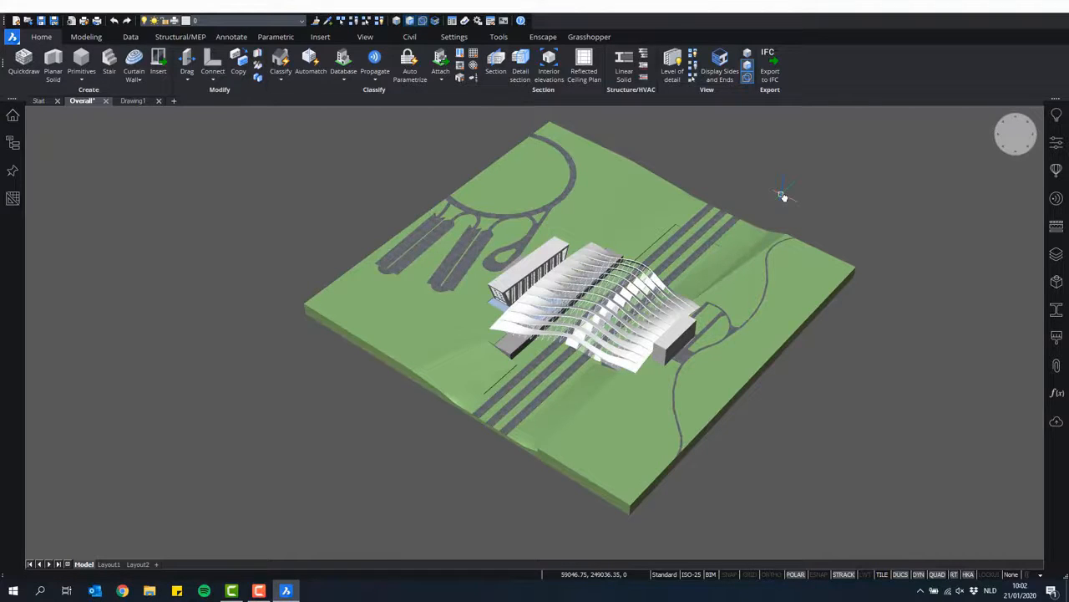
mouse_move(783, 197)
middle_mouse_down("shift")
mouse_move(678, 205)
mouse_move(691, 293)
mouse_move(812, 286)
mouse_move(869, 322)
mouse_move(693, 384)
mouse_move(365, 398)
mouse_move(801, 361)
mouse_move(619, 345)
mouse_move(756, 266)
middle_mouse_up("shift")
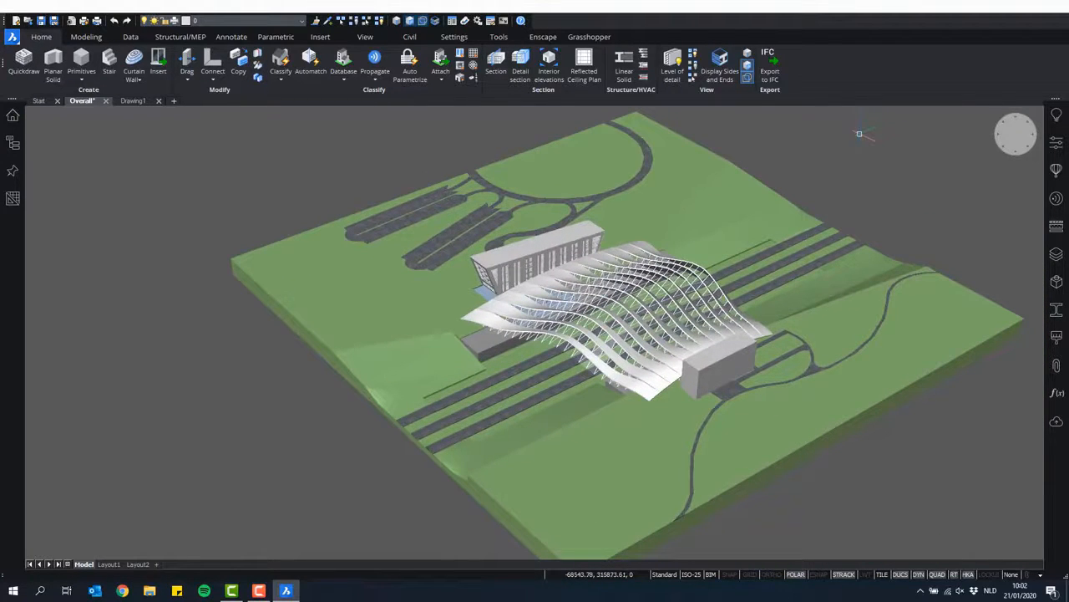
scroll(647, 404, "up", 6)
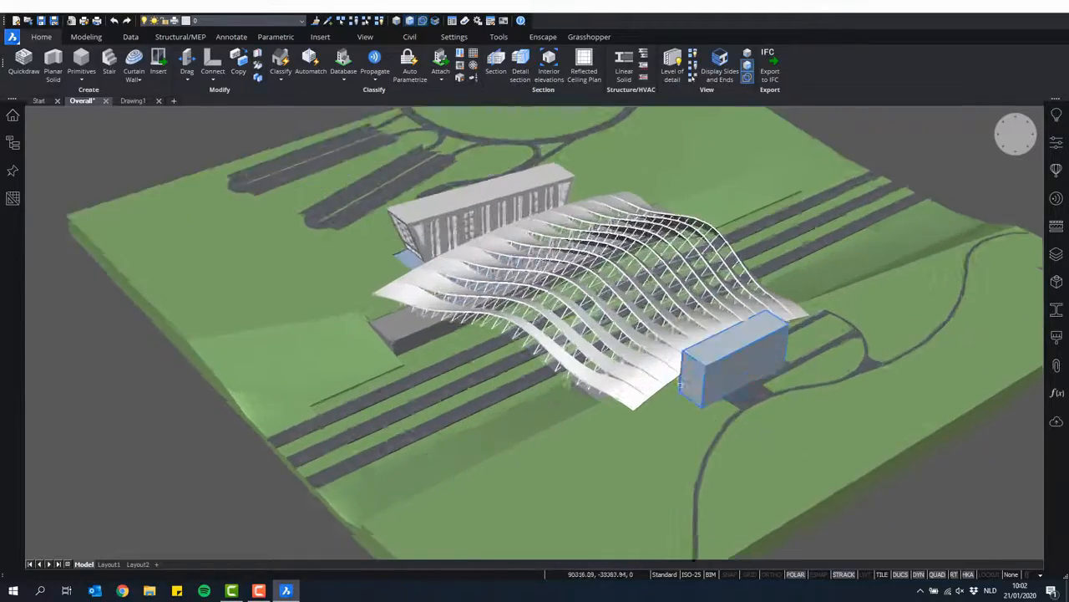
middle_click_drag(648, 404, 677, 309, "shift")
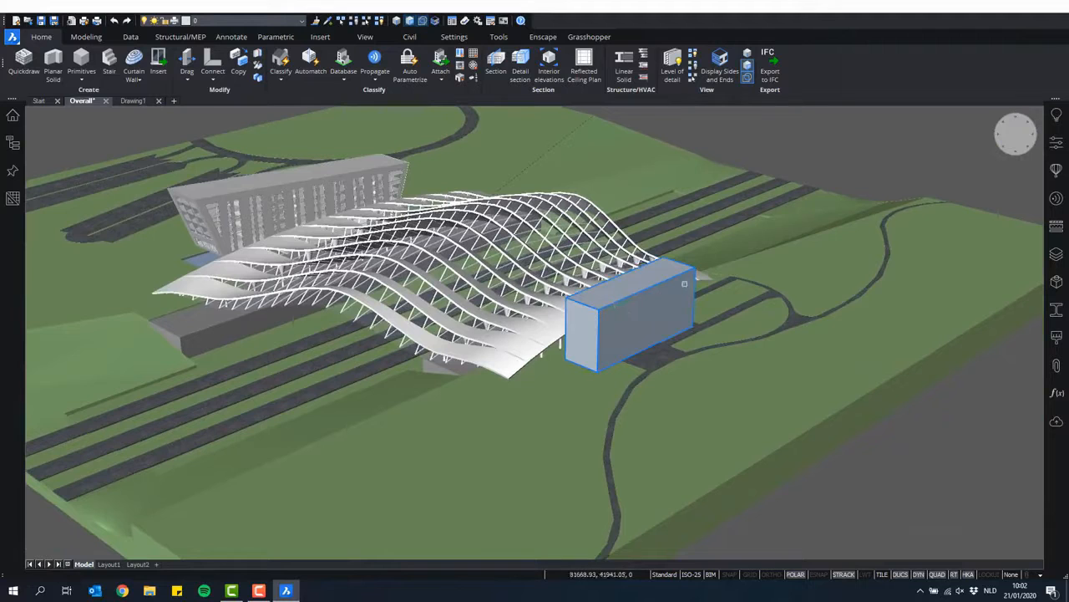
mouse_move(684, 283)
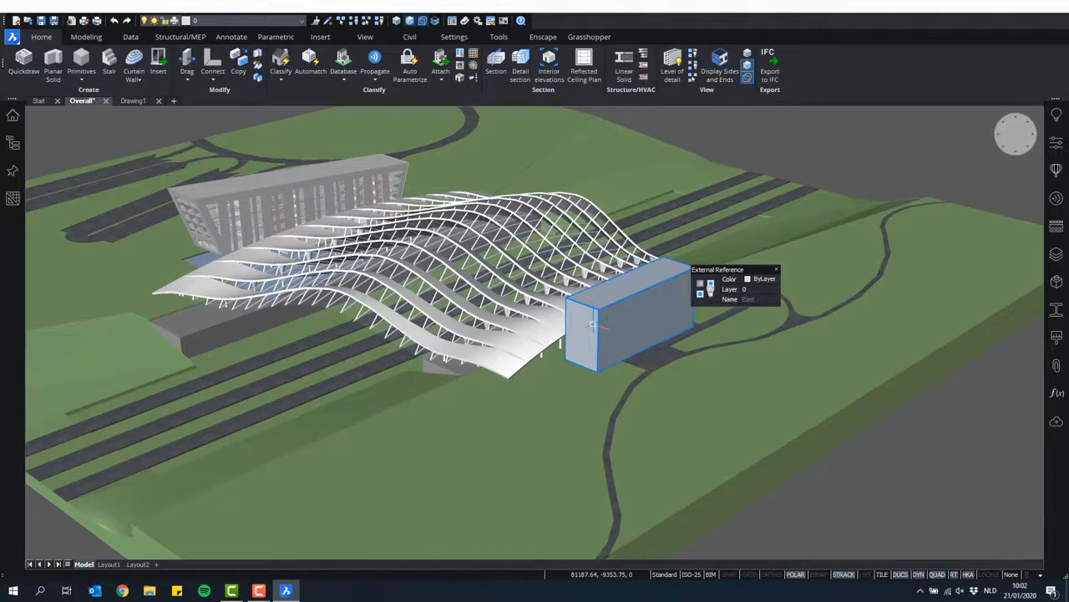
scroll(629, 341, "down", 5)
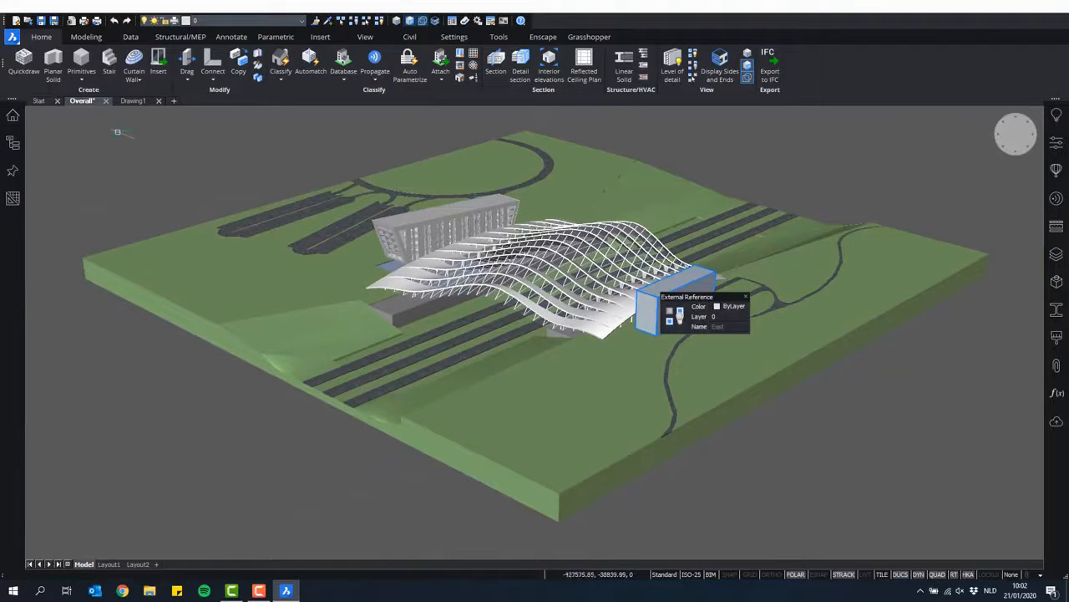
- Switch to Drawing1 and model a solid box with its first corner at the origin
left_click(132, 101)
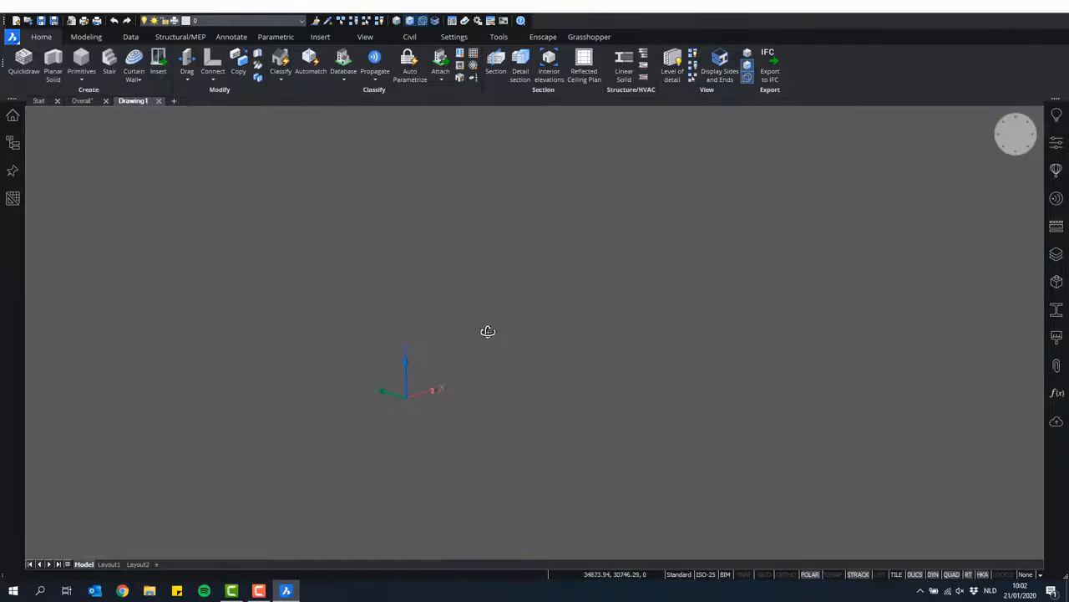
middle_click_drag(487, 329, 561, 300)
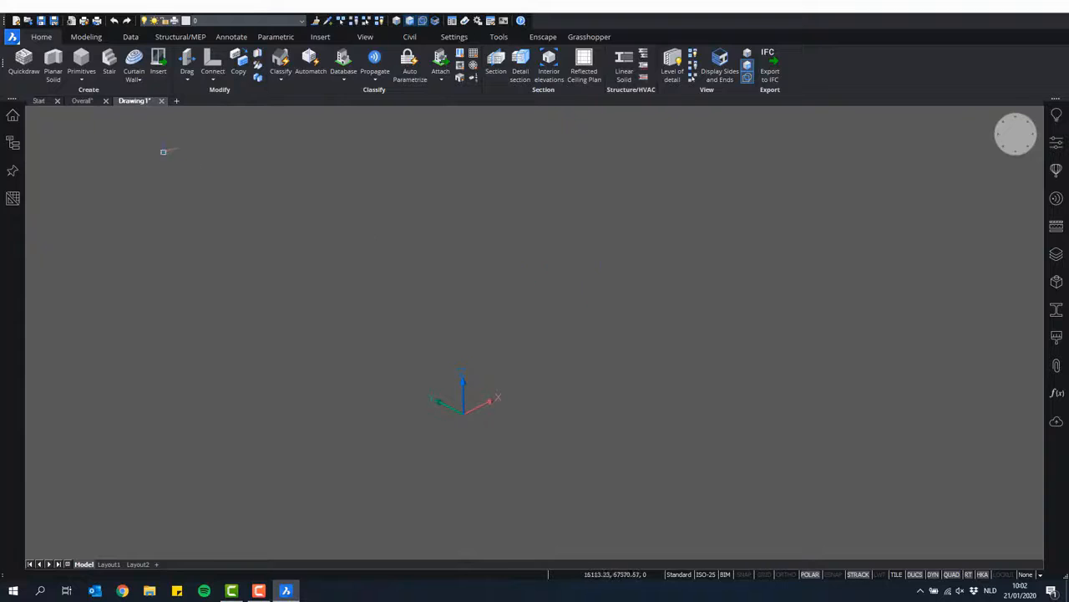
left_click(81, 58)
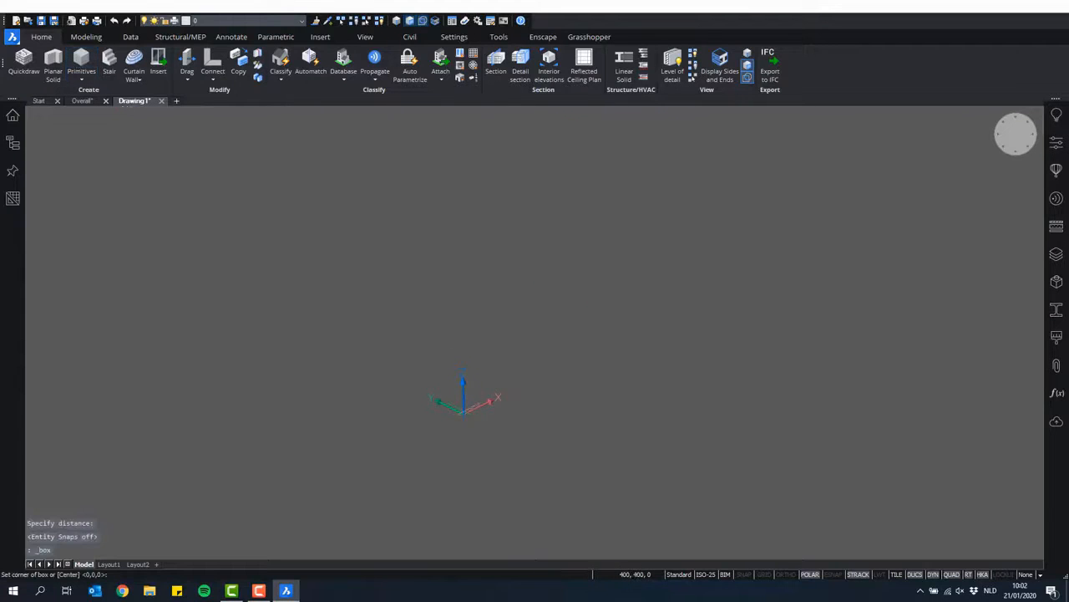
left_click(463, 412)
left_click(501, 297)
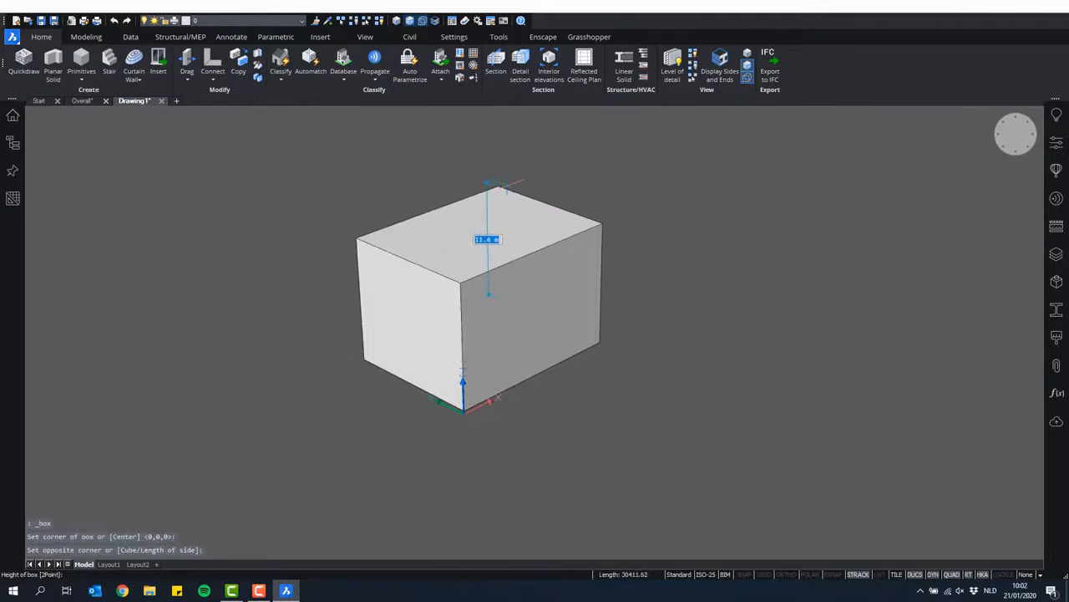
left_click(501, 184)
scroll(736, 233, "down", 3)
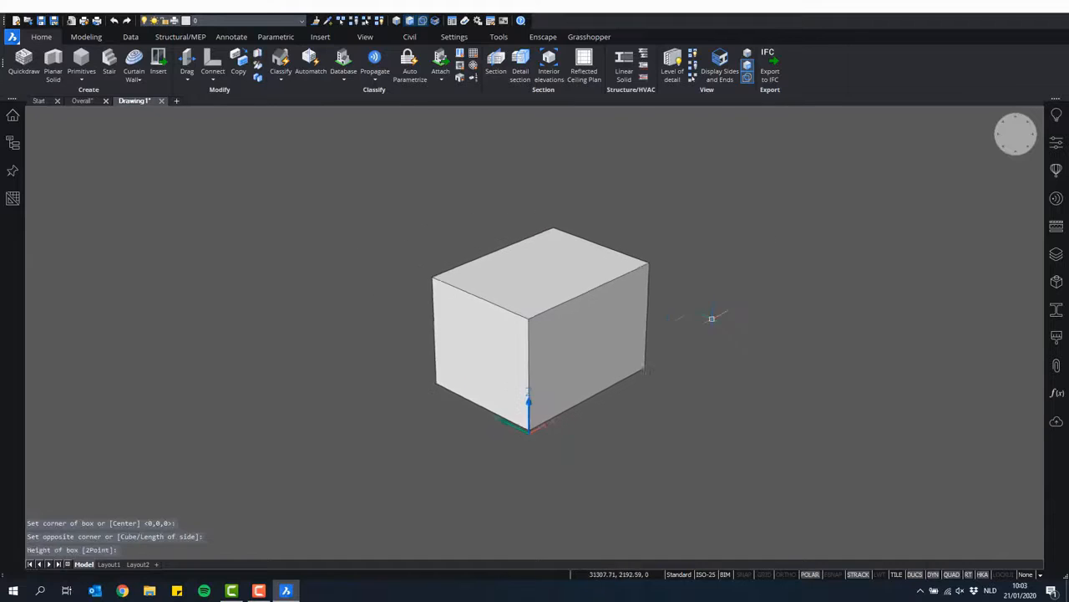
scroll(706, 318, "down", 1)
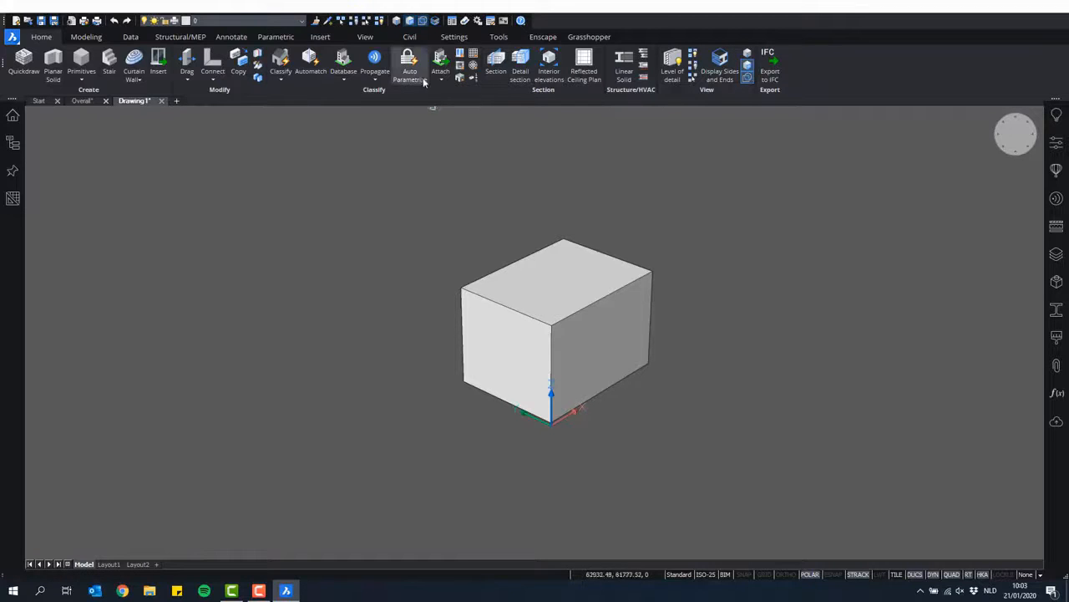
- Turn off face and boundary selection so that only the whole box can be highlighted
left_click(423, 21)
left_click(422, 21)
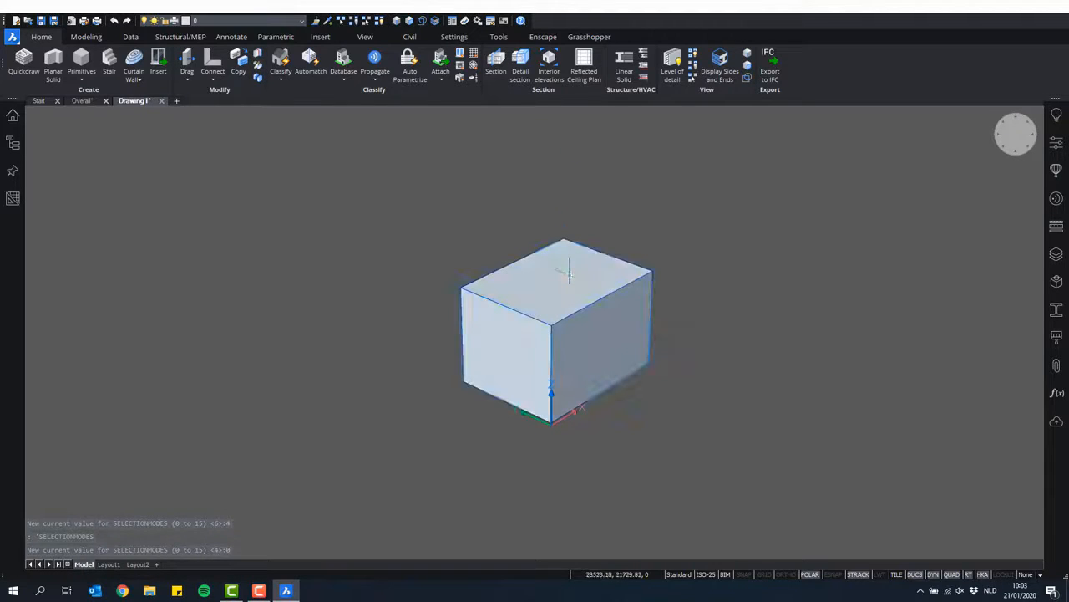
mouse_move(571, 269)
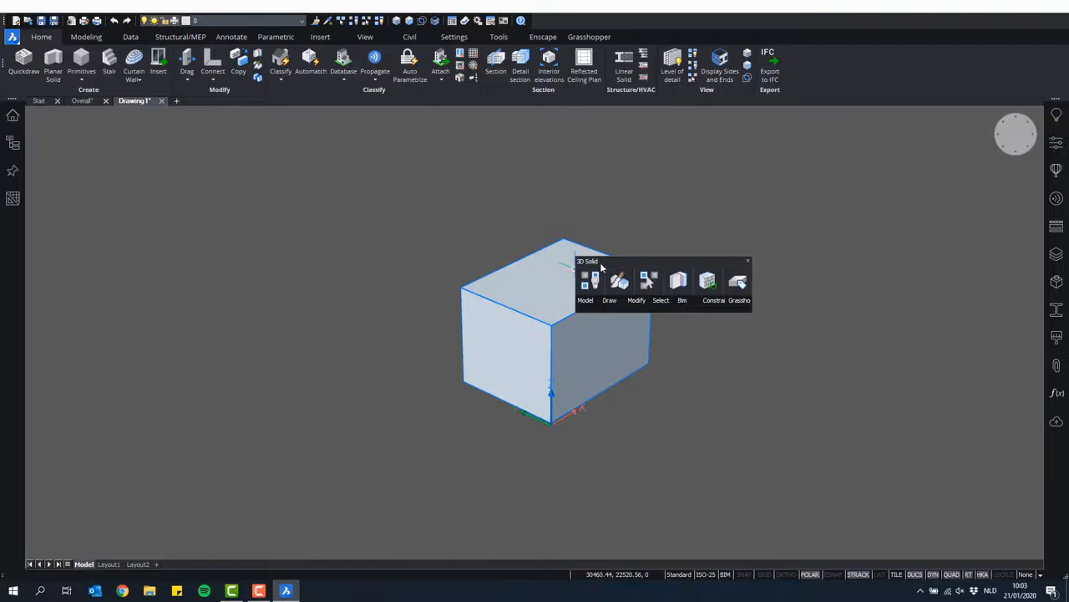
- Select the whole box, review its 3D solid properties, and clear the selection
left_click(552, 268)
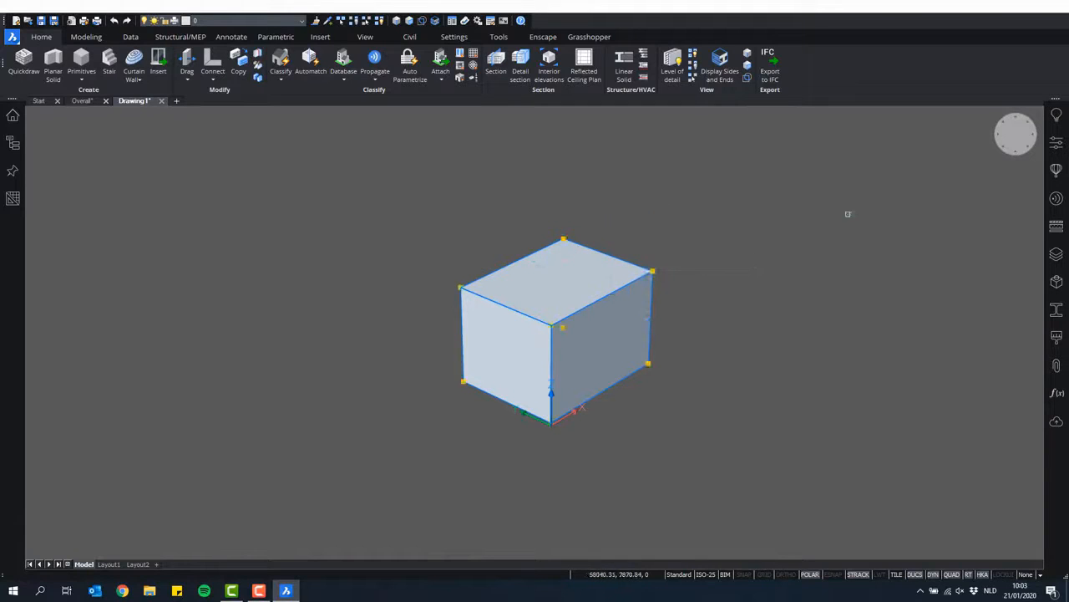
left_click(1059, 149)
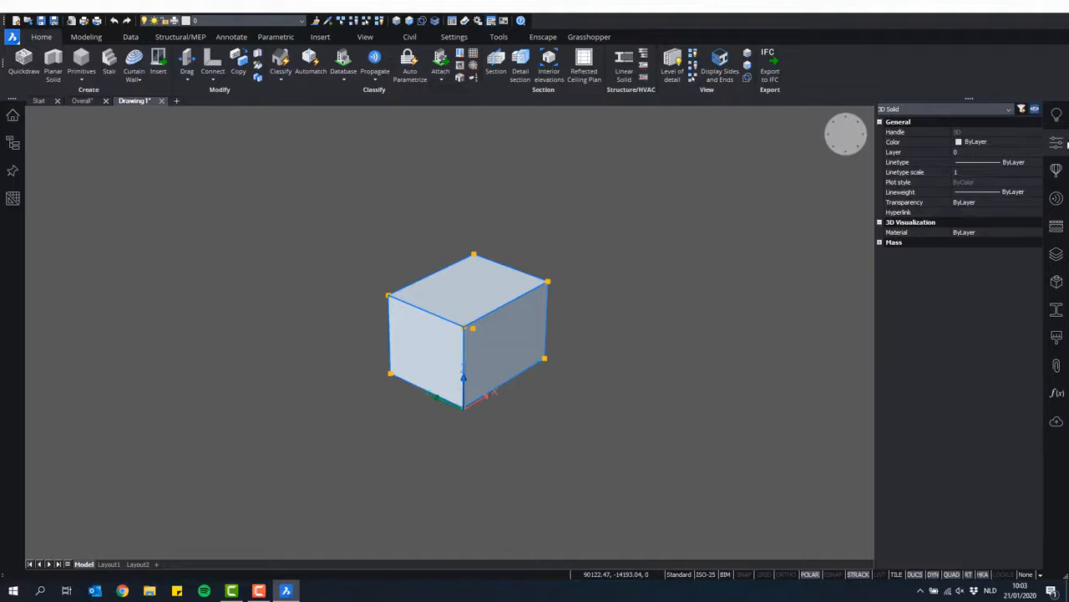
left_click(1067, 143)
key("Escape")
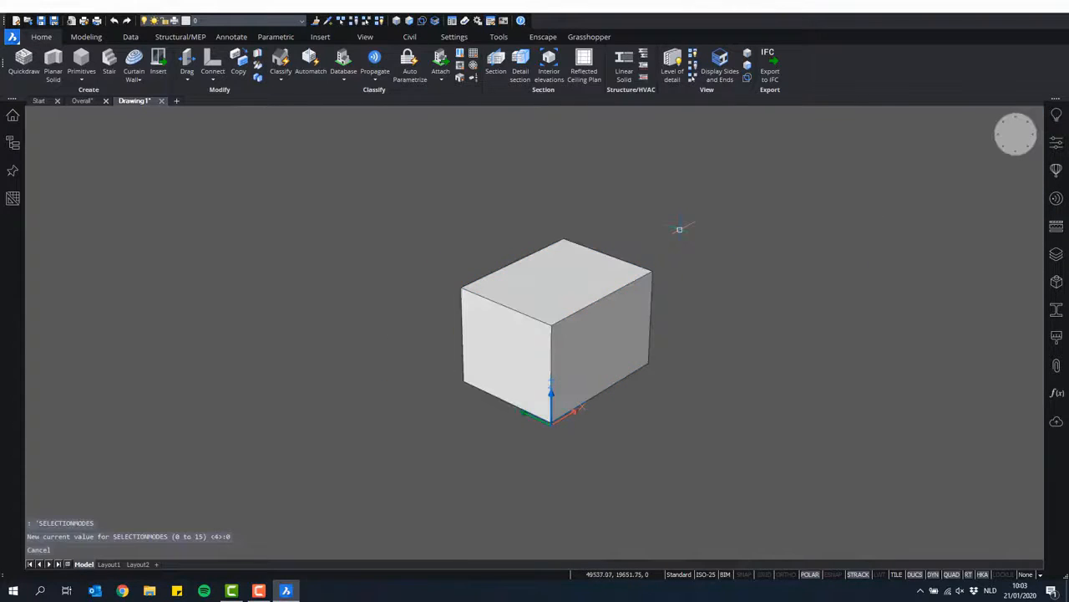
left_click(601, 278)
key("Escape")
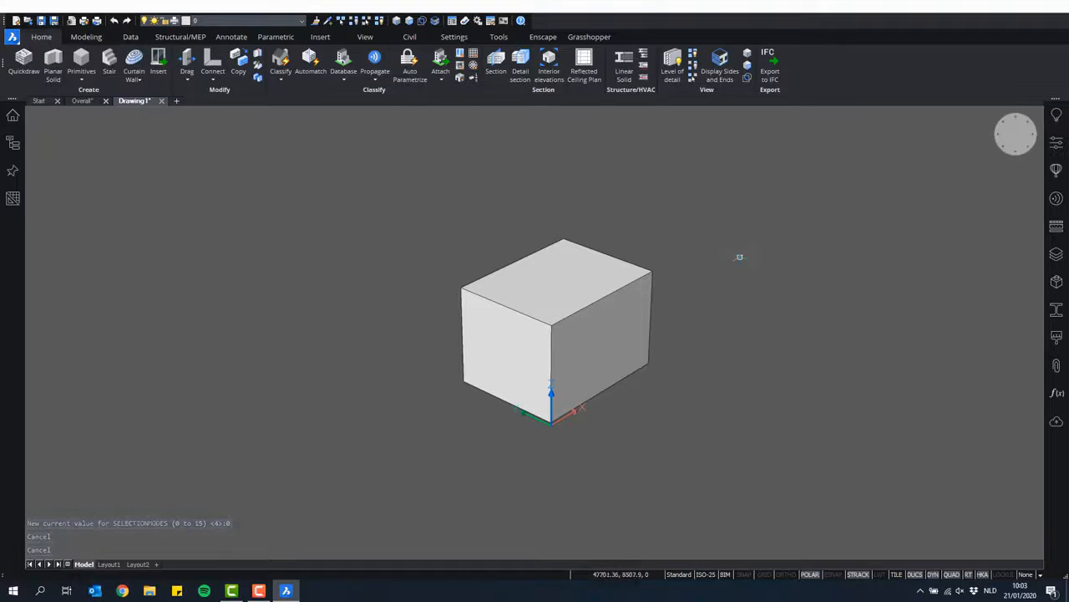
- Turn on face selection and test the highlighting on the box's top face
left_click(409, 21)
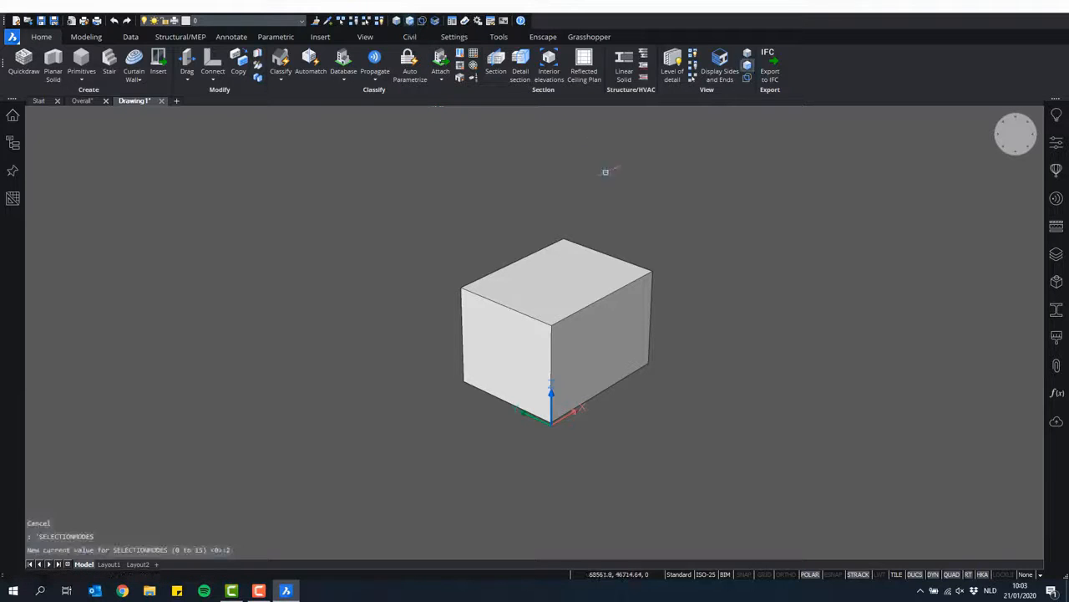
mouse_move(551, 278)
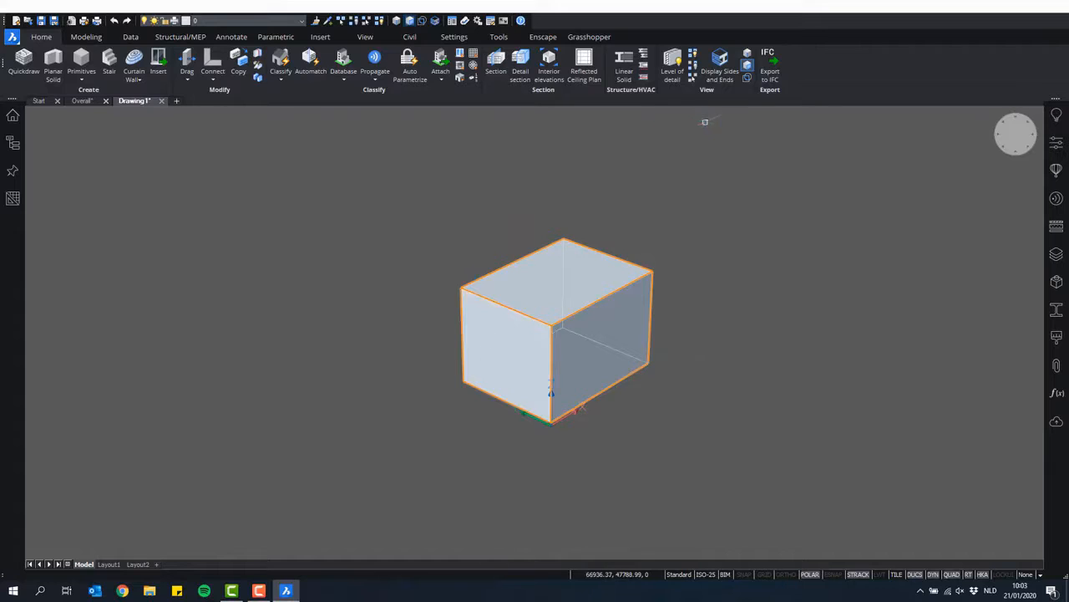
key("Escape")
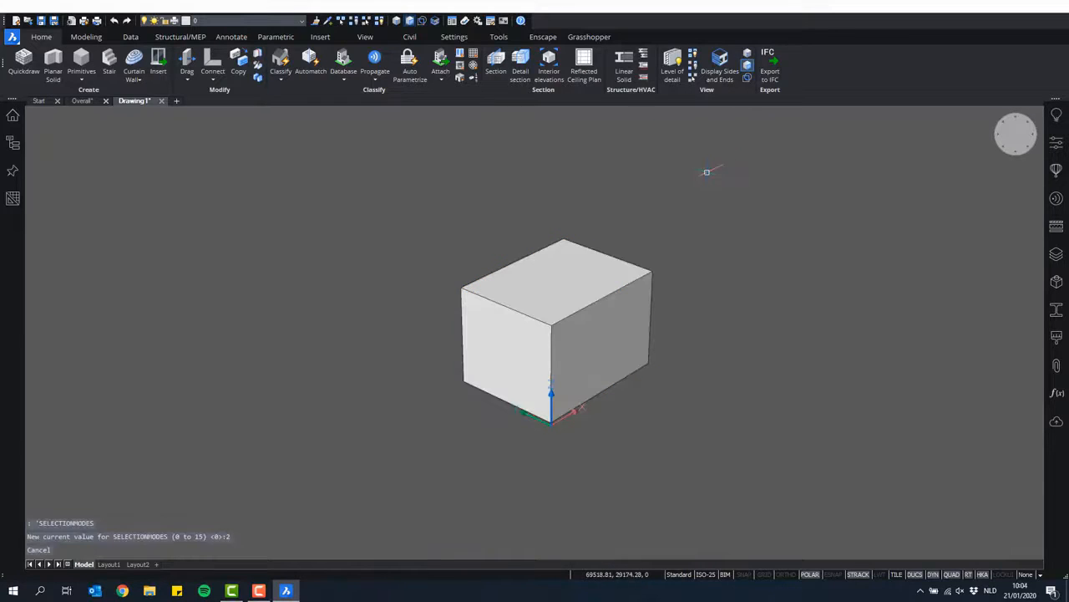
- Turn on edge selection as well, test it near the box's top edge, and turn it off again
left_click(397, 23)
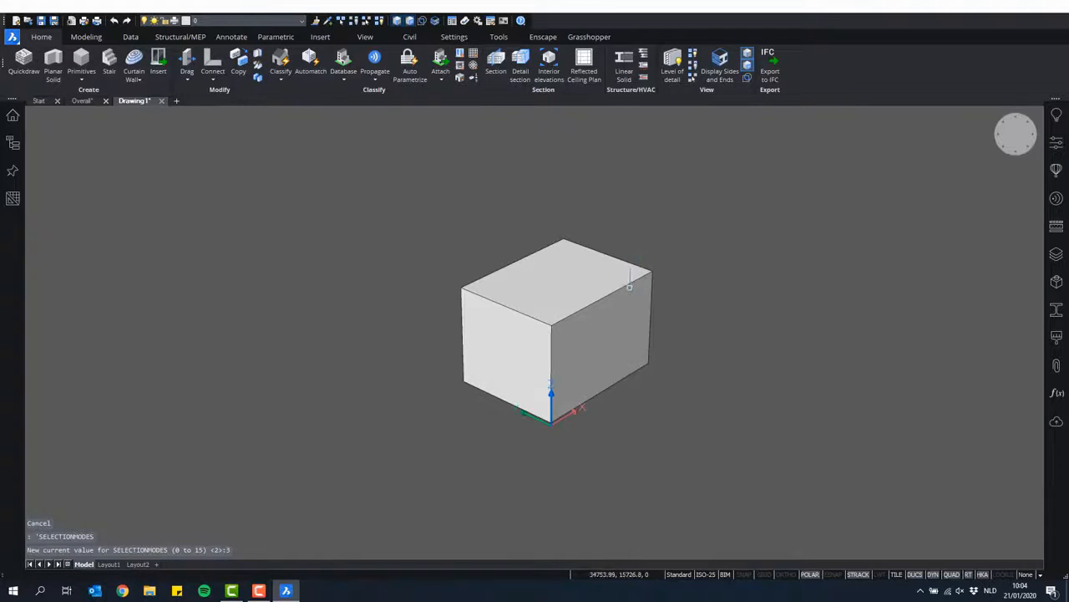
mouse_move(613, 292)
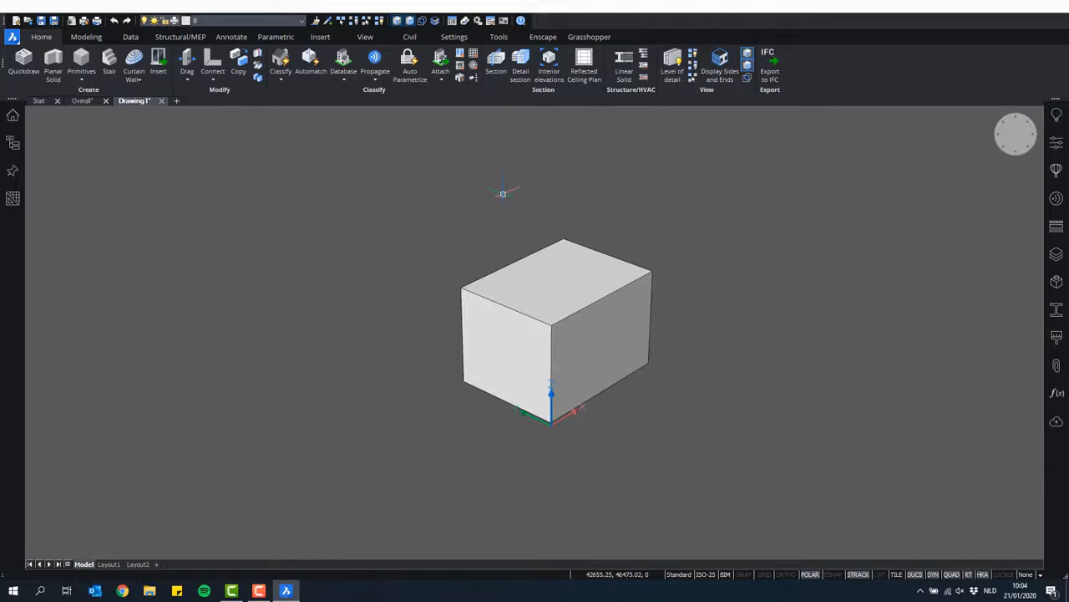
left_click(397, 22)
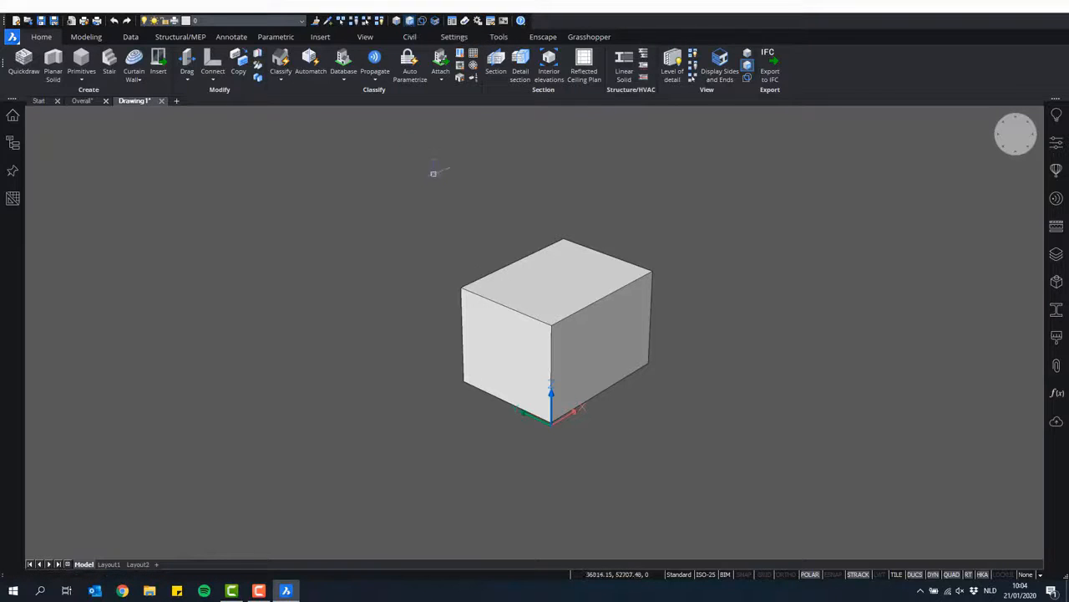
- Toggle face selection off and back on, and turn on boundary selection alongside it
left_click(411, 23)
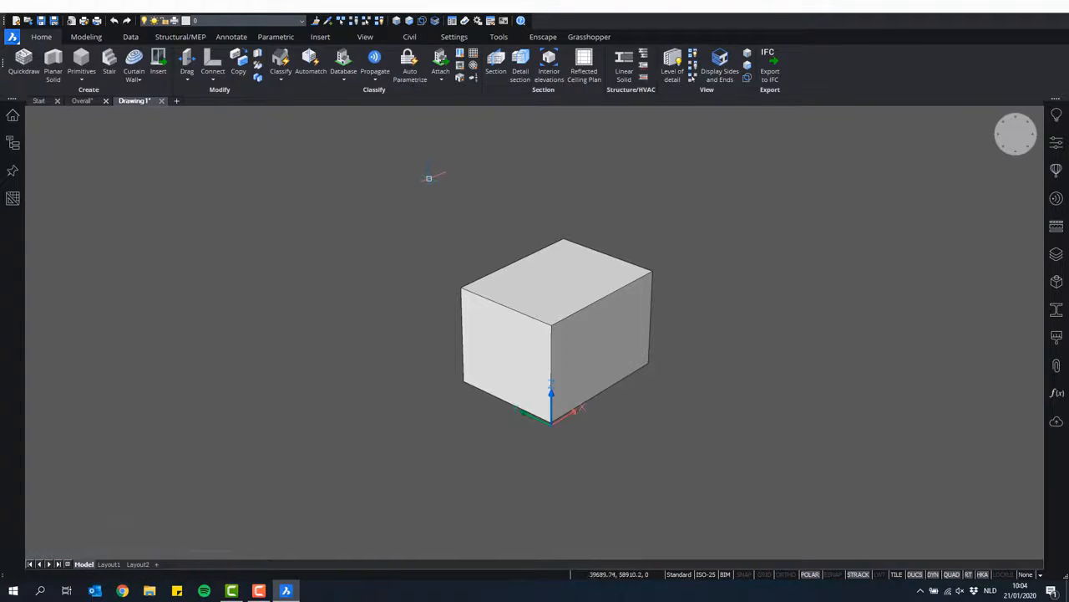
left_click(409, 21)
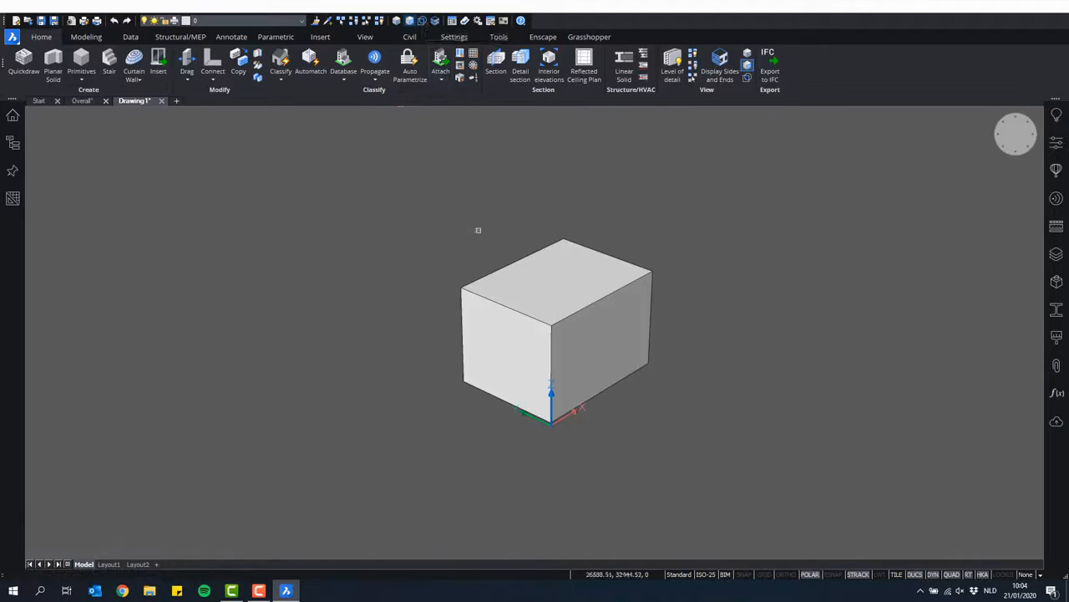
left_click(422, 21)
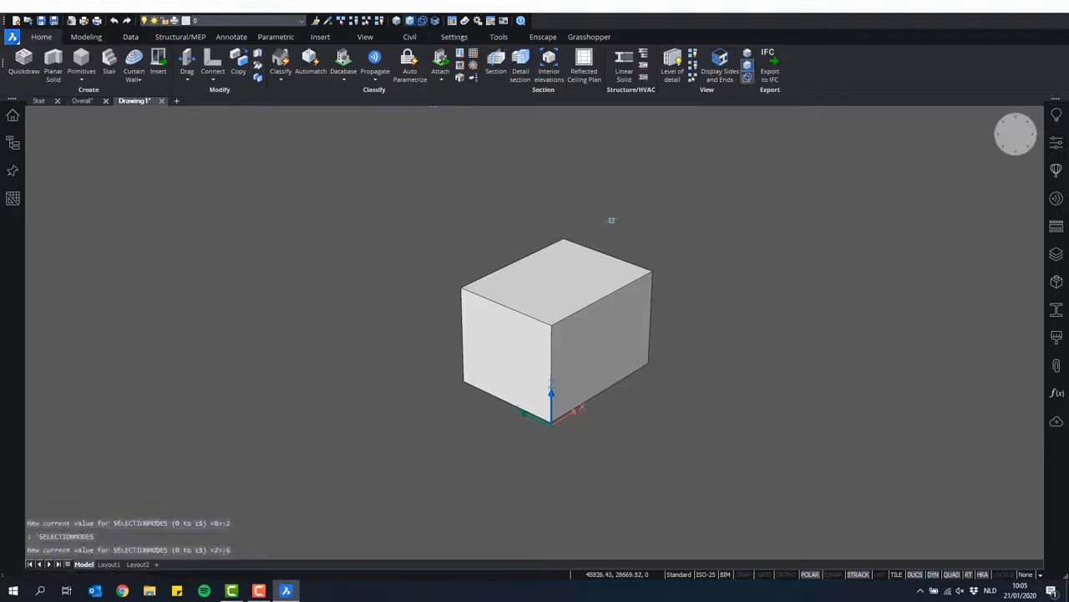
- Turn on entity snaps and model a second box about 500 cm high against the first box's side, starting at its lower corner
middle_click_drag(664, 242, 585, 209)
scroll(620, 290, "up", 2)
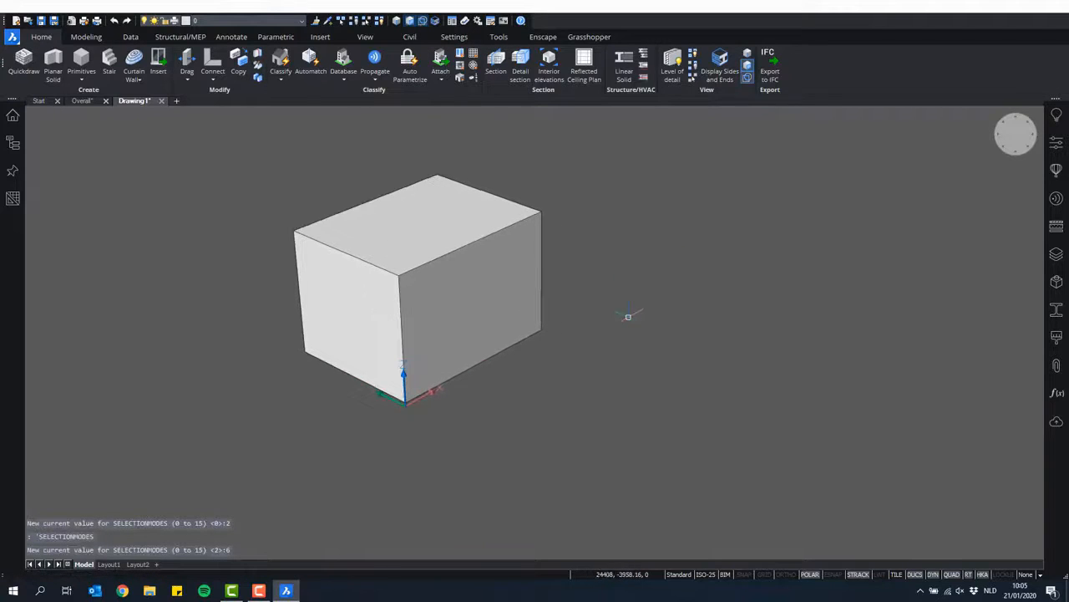
left_click(81, 59)
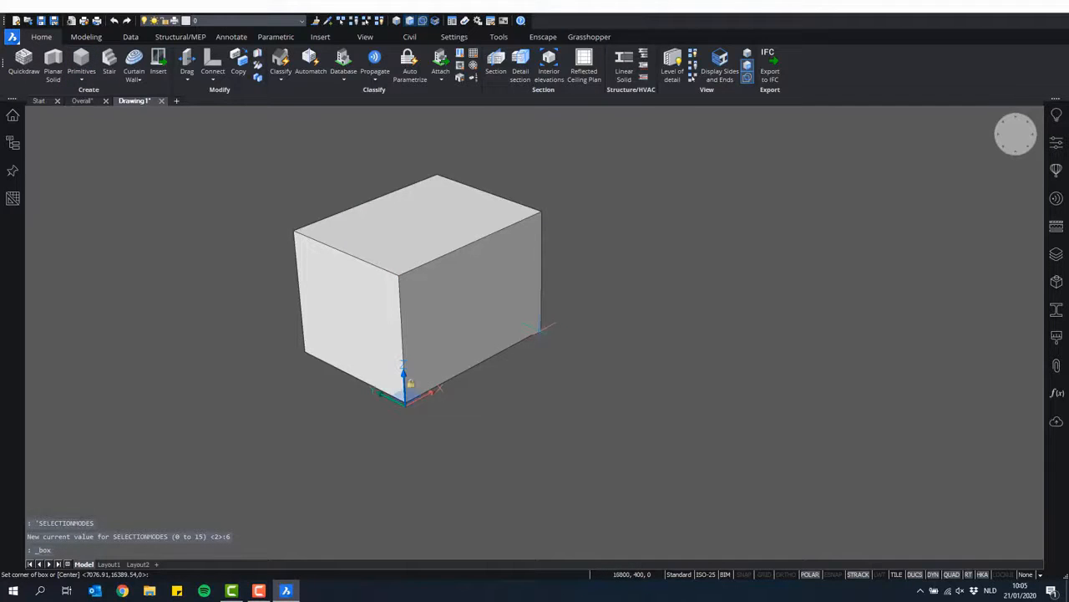
key("F3")
left_click(541, 328)
left_click(543, 429)
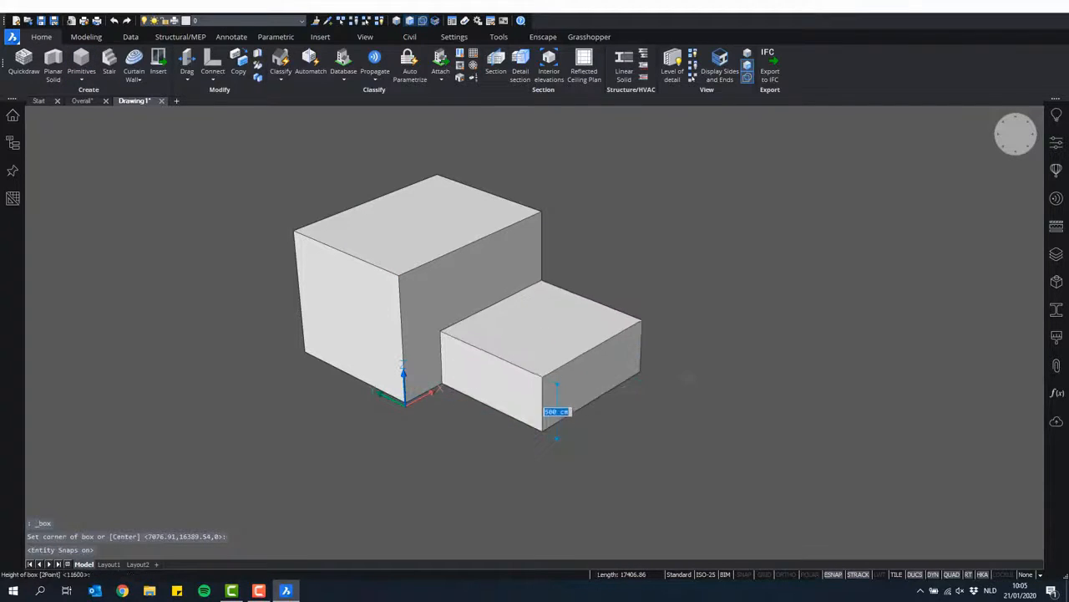
left_click(712, 373)
middle_click_drag(755, 262, 819, 259)
scroll(777, 256, "up", 1)
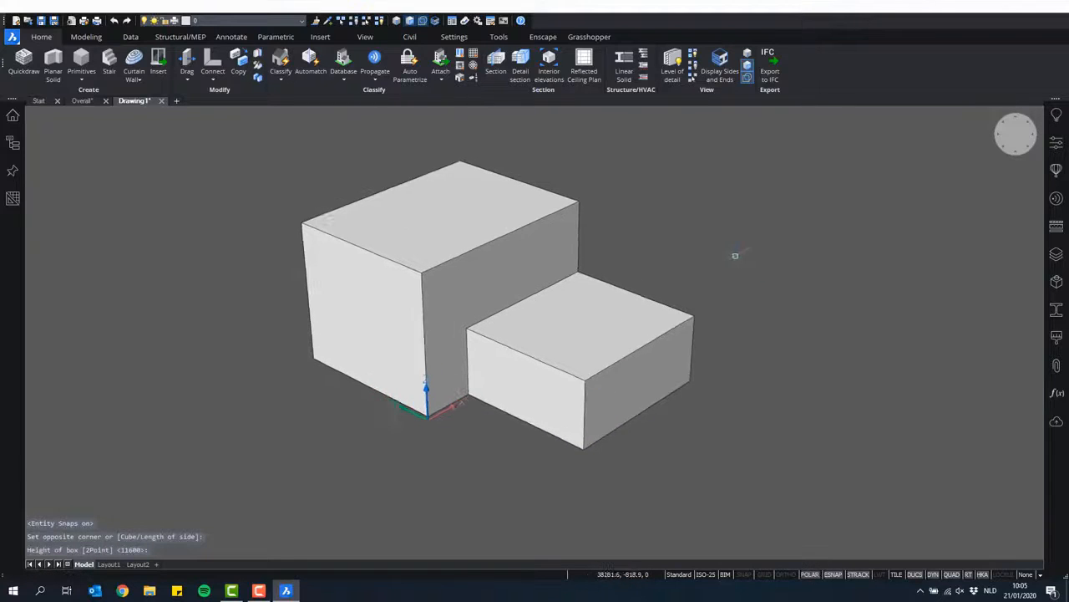
scroll(748, 249, "up", 1)
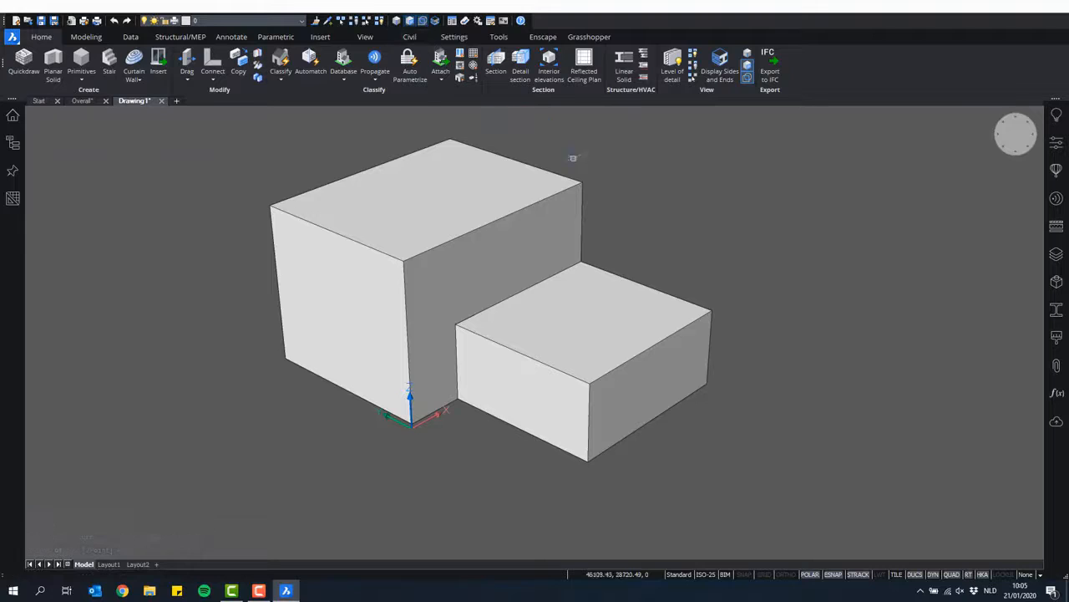
- Select the exposed boundary on the large box's side around the smaller box, clear it, and turn off boundary selection
mouse_move(518, 238)
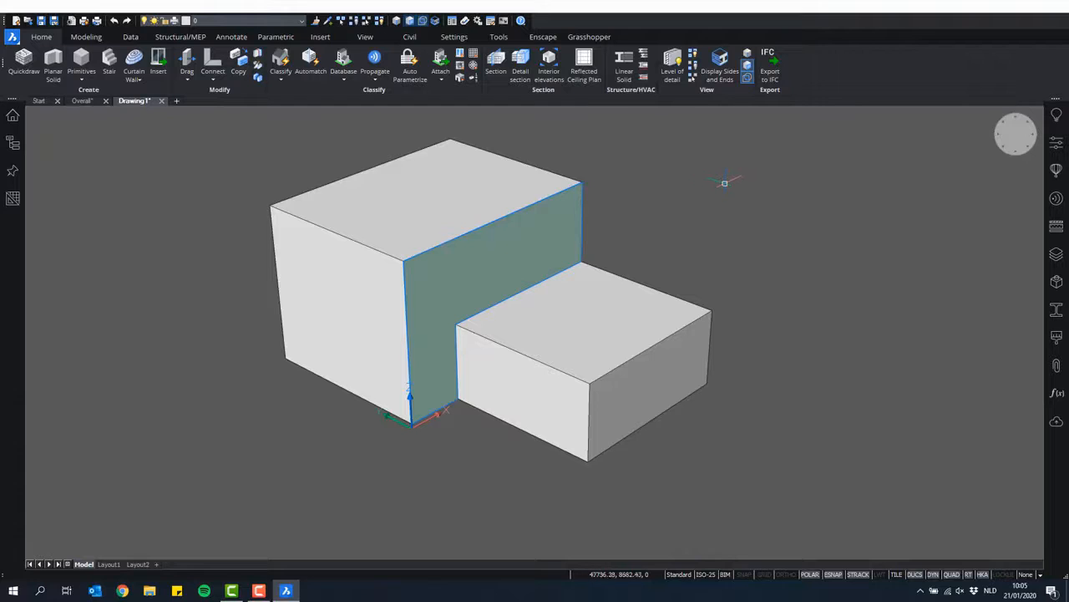
key("Escape")
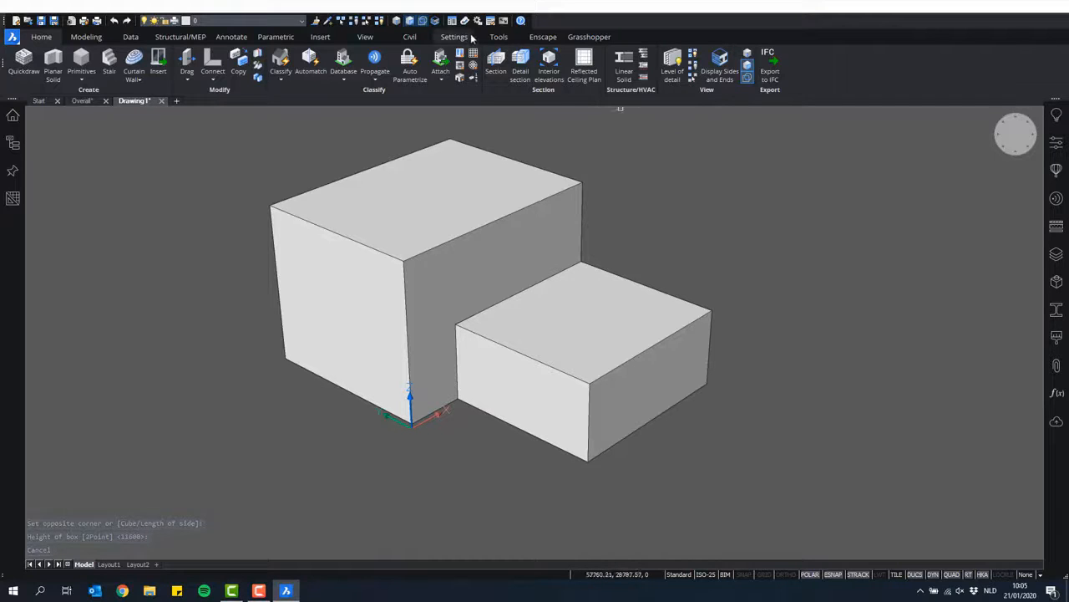
left_click(424, 22)
scroll(777, 206, "down", 2)
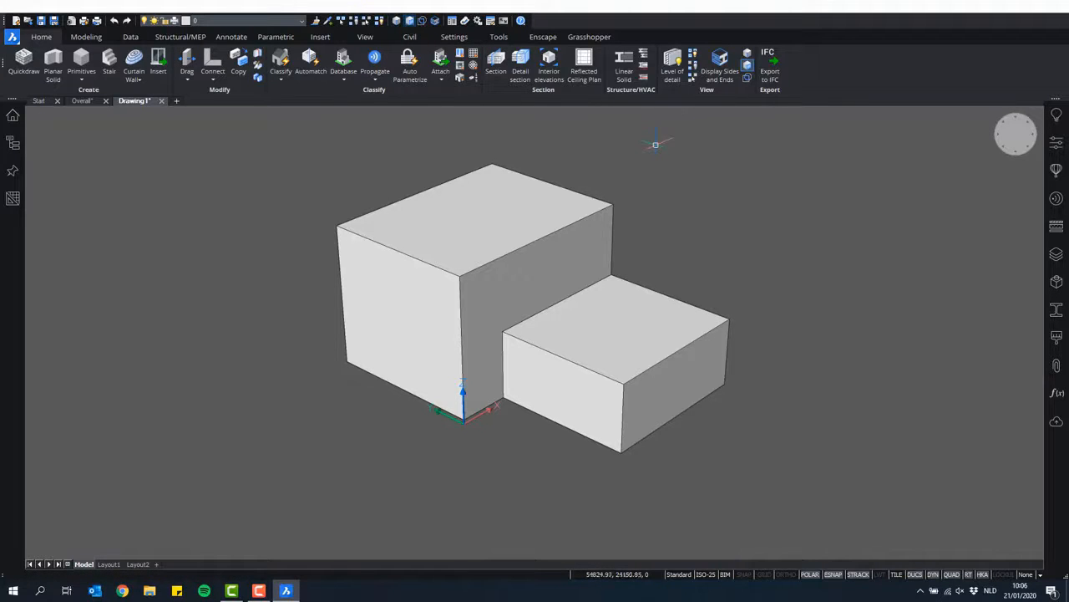
- Cycle the highlight to the large box's top edge above the smaller box, preview a fillet on it, and cancel
mouse_move(491, 198)
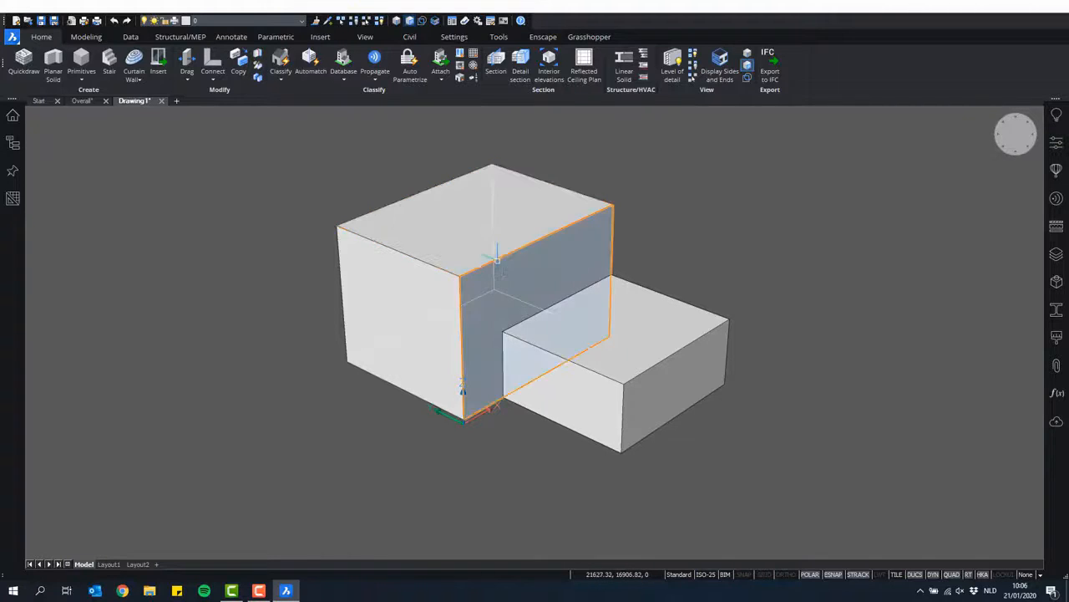
mouse_move(439, 291)
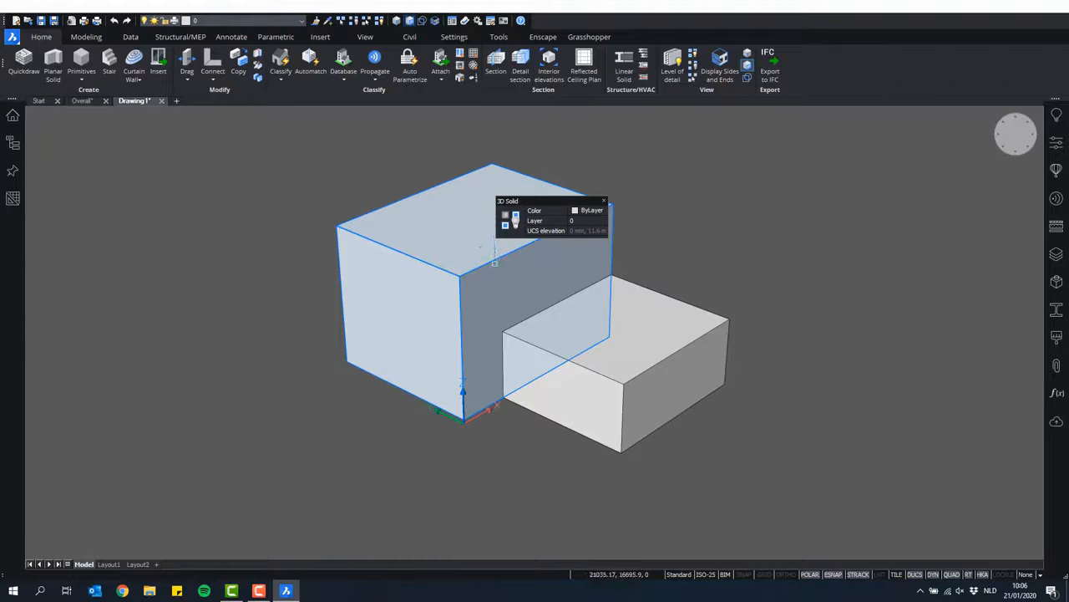
key("Tab")
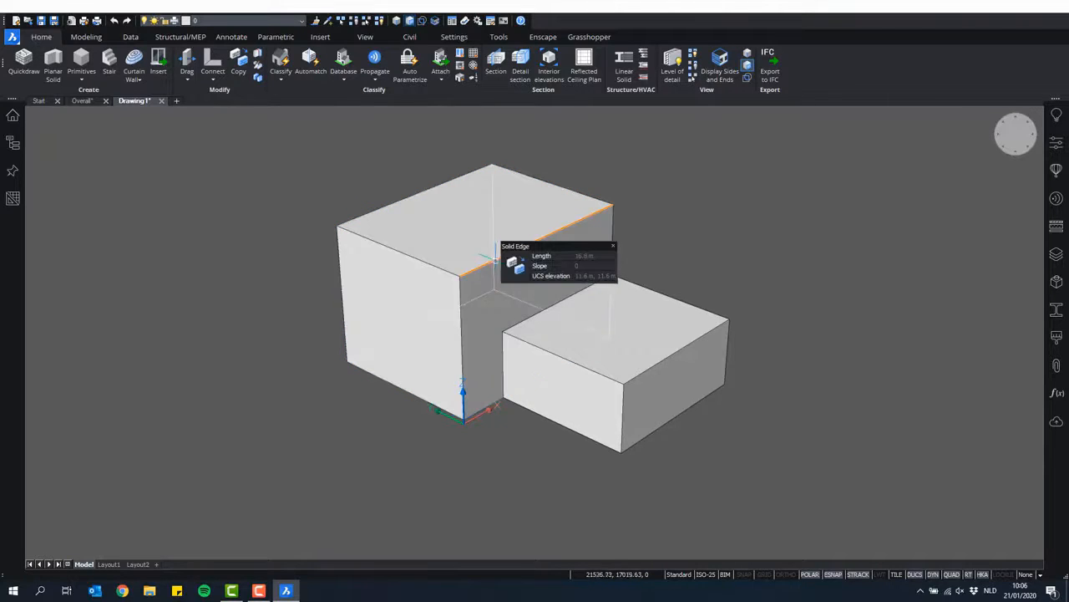
mouse_move(514, 264)
left_click(574, 266)
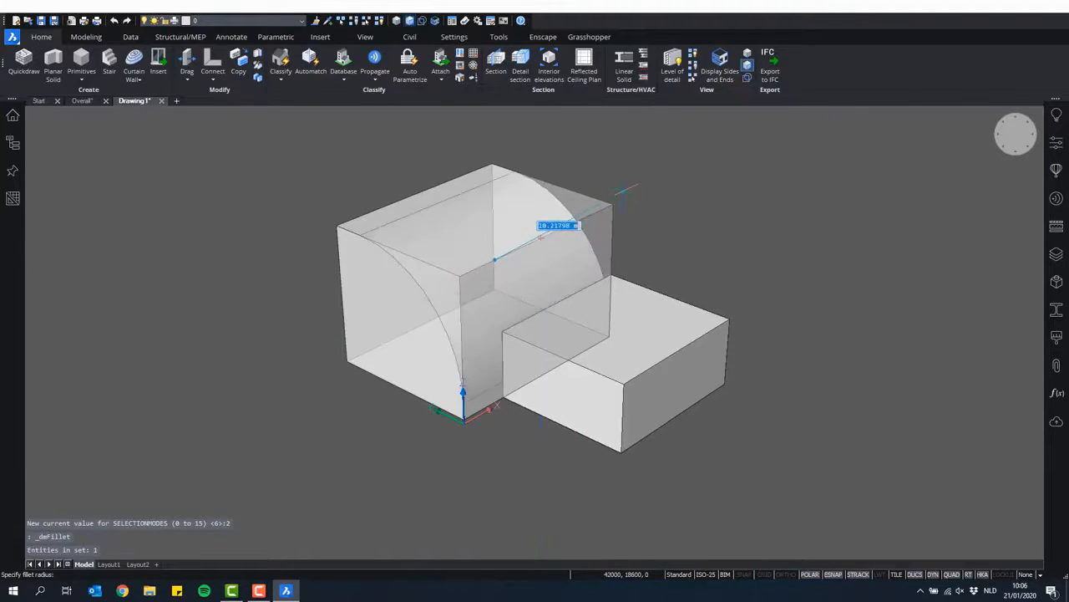
key("Escape")
key("Escape")
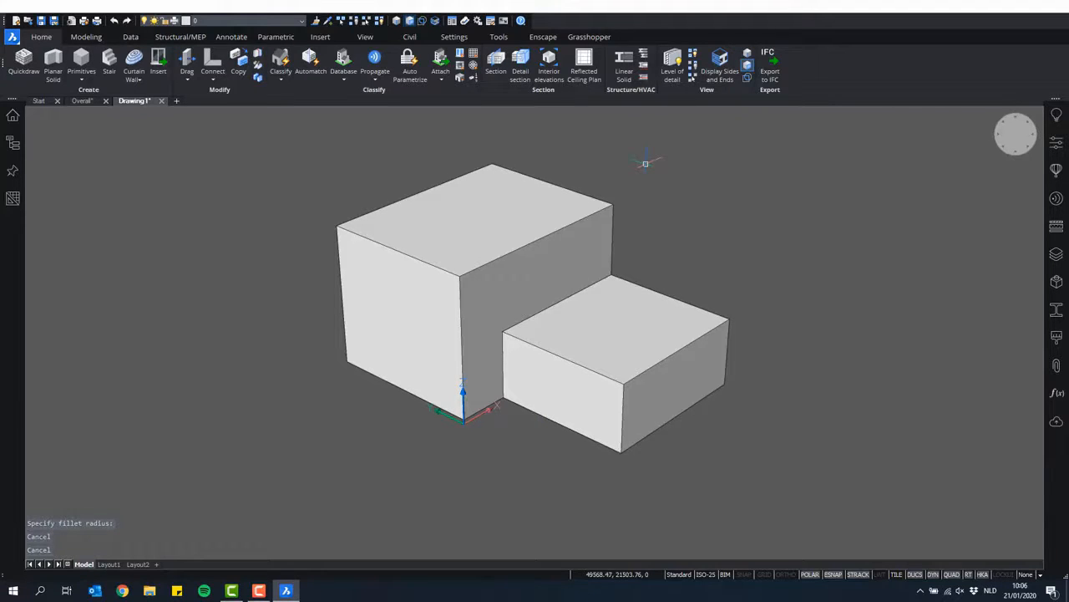
- Switch to the Overall drawing and check the external reference properties and available commands of the plain block beside the canopy
left_click(81, 101)
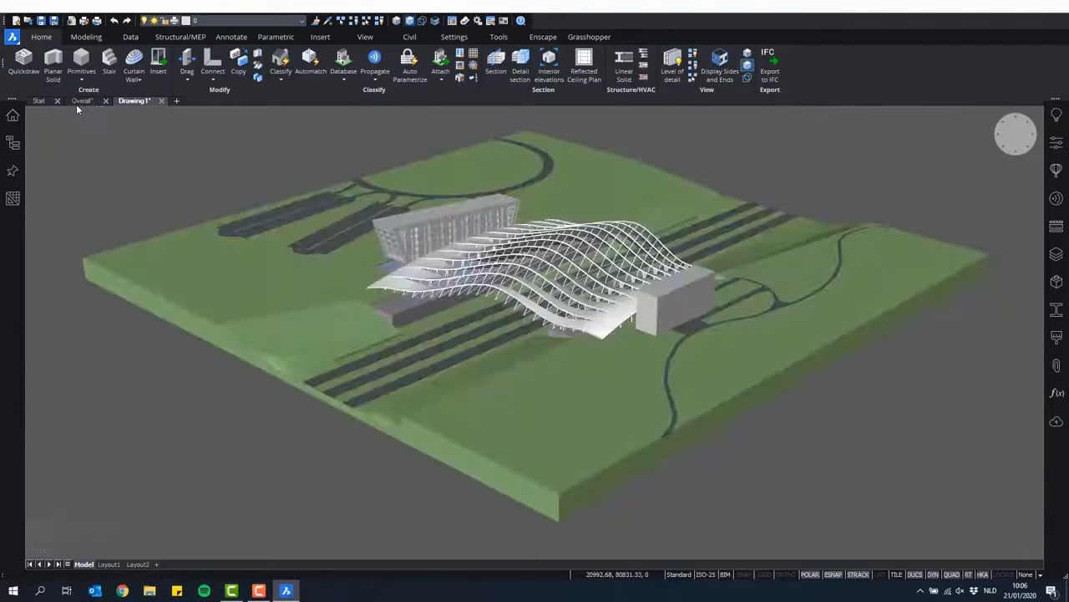
scroll(699, 289, "up", 6)
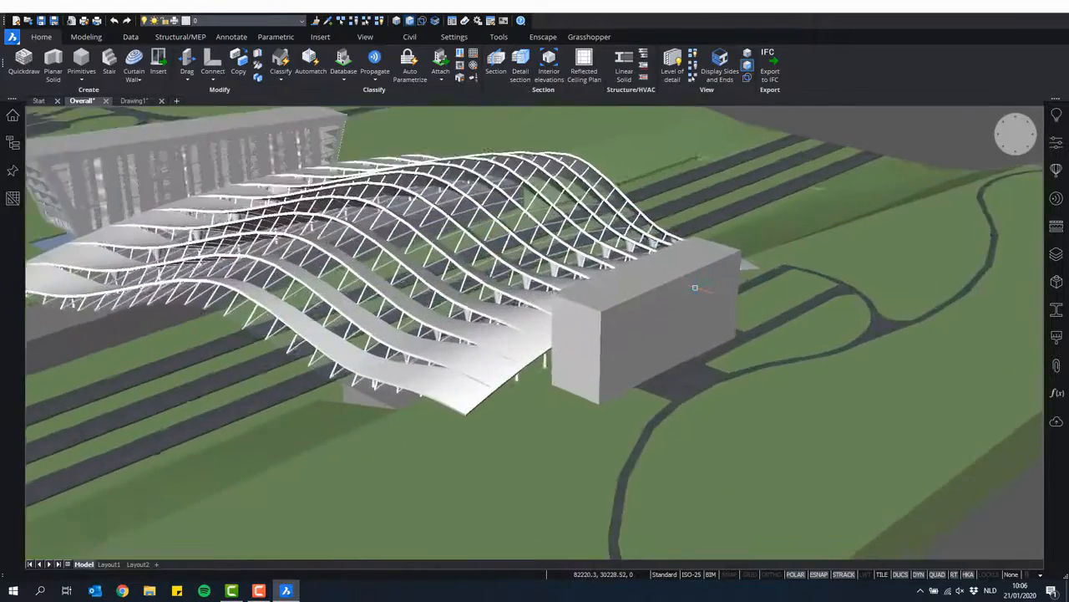
mouse_move(546, 257)
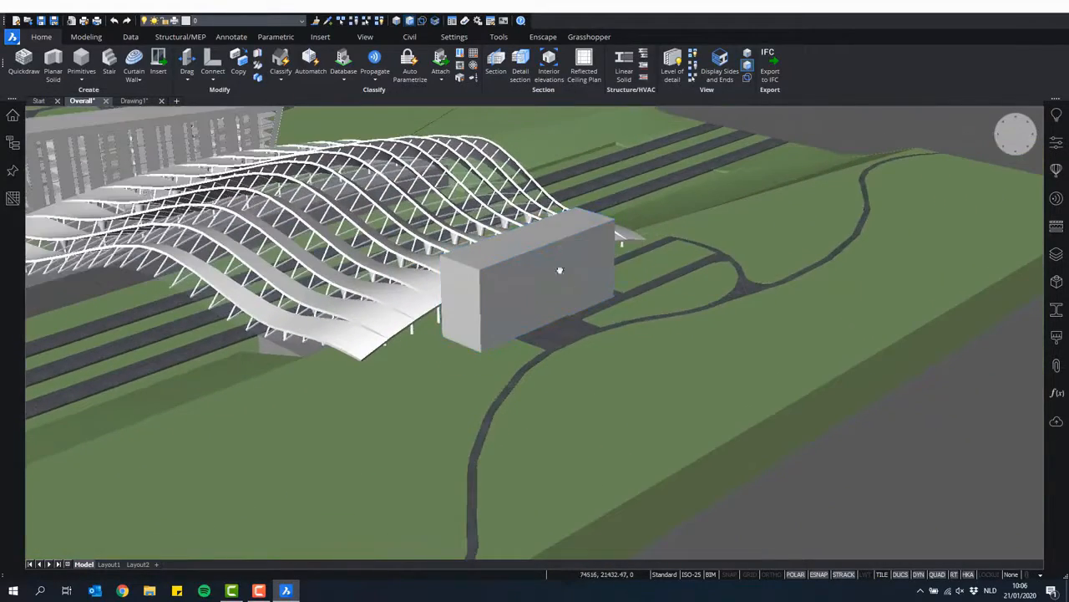
middle_click_drag(561, 270, 621, 304)
mouse_move(588, 327)
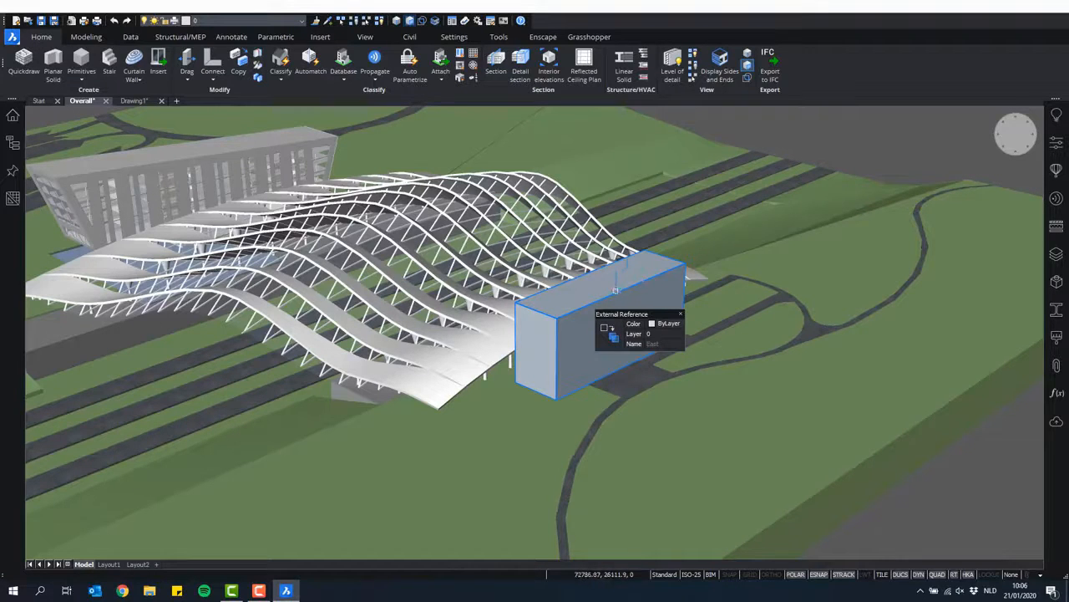
mouse_move(642, 357)
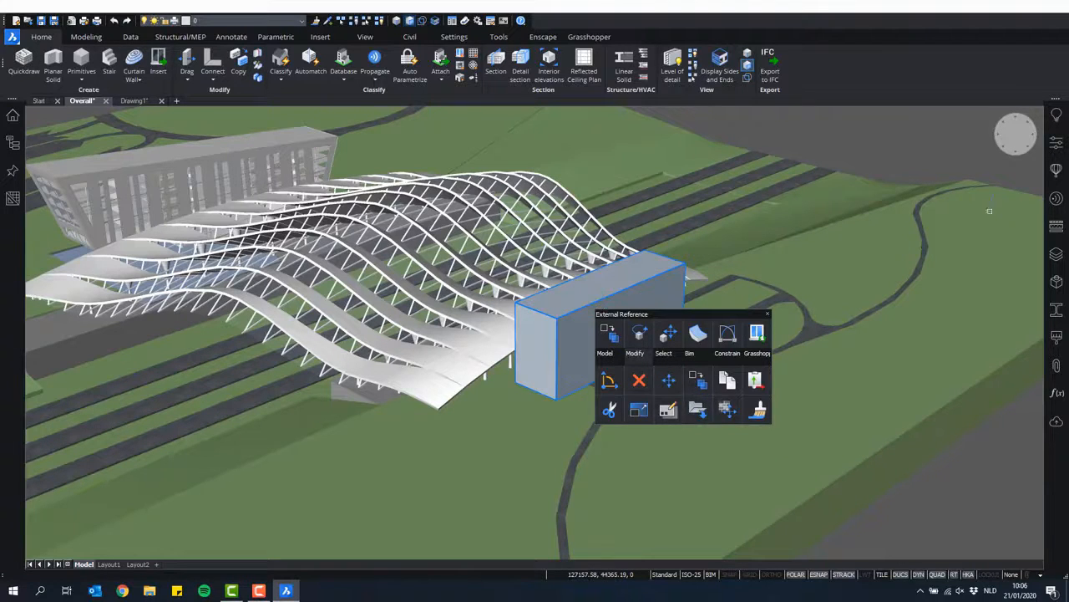
- Clear the selection and open the East attachment of the Overall drawing for editing in its own drawing
key("Escape")
key("Escape")
key("Escape")
left_click(1059, 373)
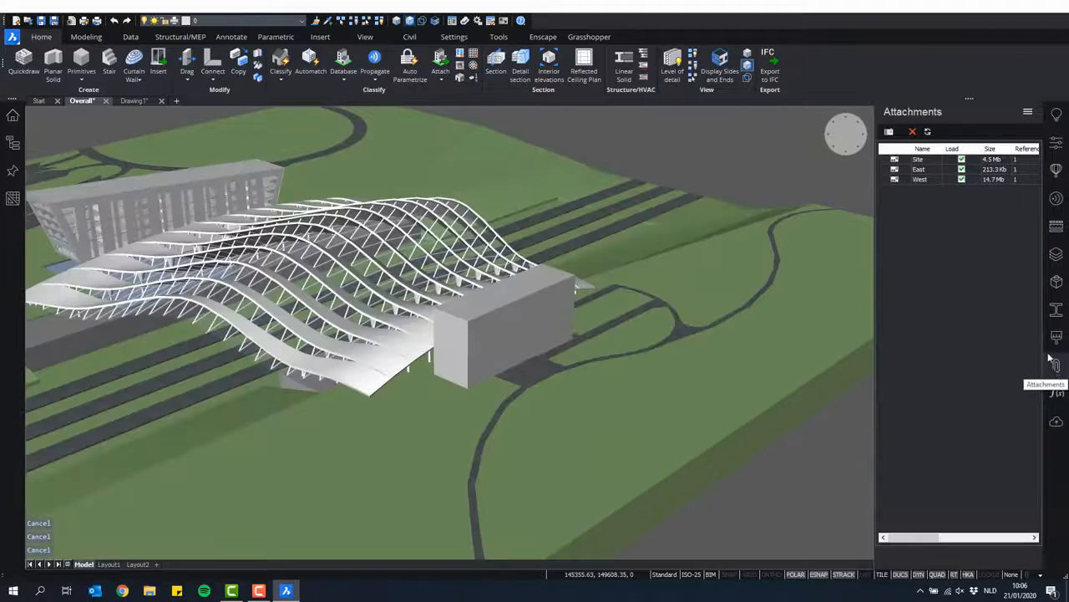
right_click(919, 171)
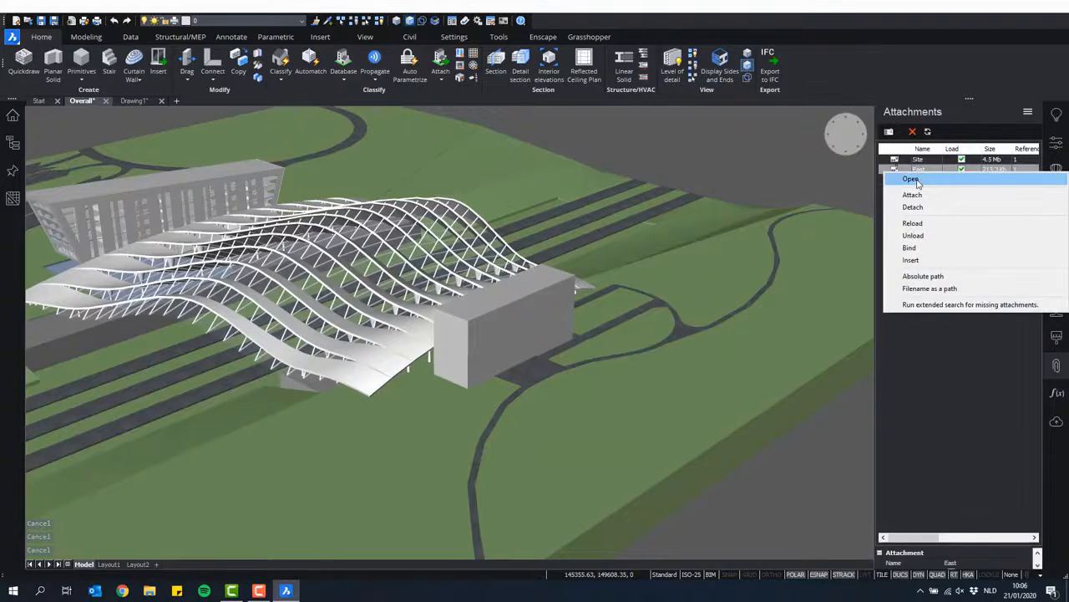
left_click(914, 180)
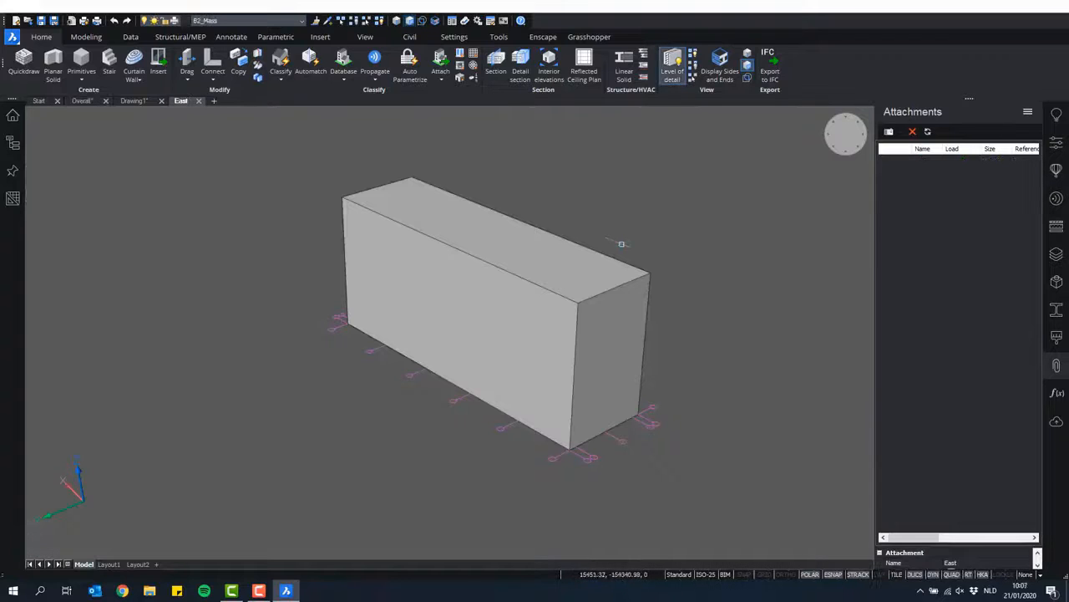
- Examine the East mass from several angles, compare it with its placement in the Overall drawing, and return to East
mouse_move(576, 219)
middle_mouse_down("shift")
mouse_move(521, 363)
mouse_move(615, 296)
mouse_move(454, 323)
mouse_move(448, 310)
mouse_move(576, 236)
middle_mouse_up("shift")
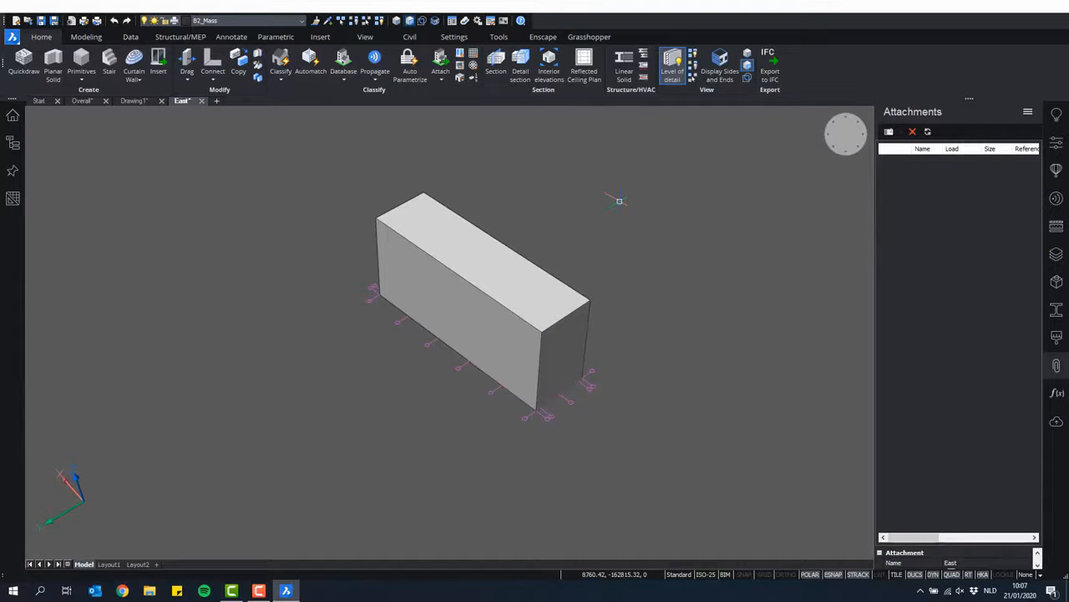
scroll(428, 299, "up", 4)
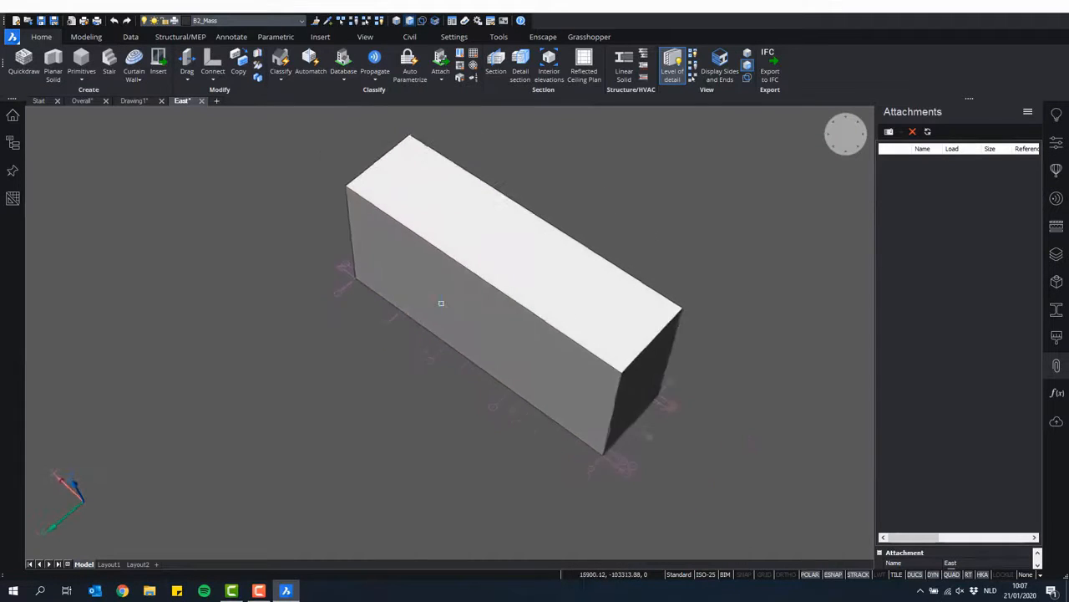
middle_click_drag(441, 302, 402, 232, "shift")
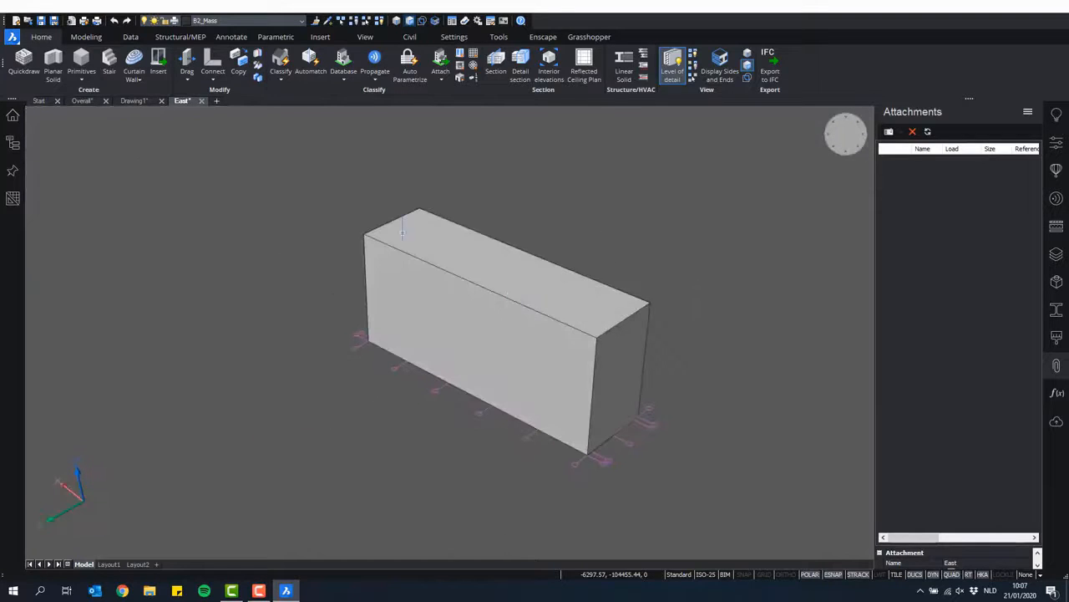
left_click(87, 101)
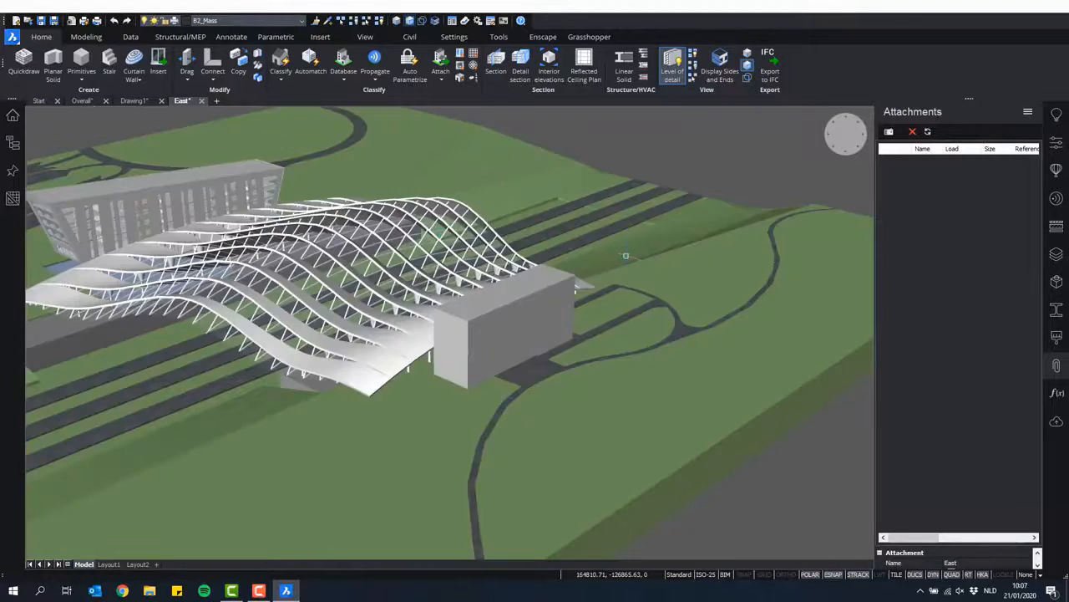
scroll(421, 308, "up", 5)
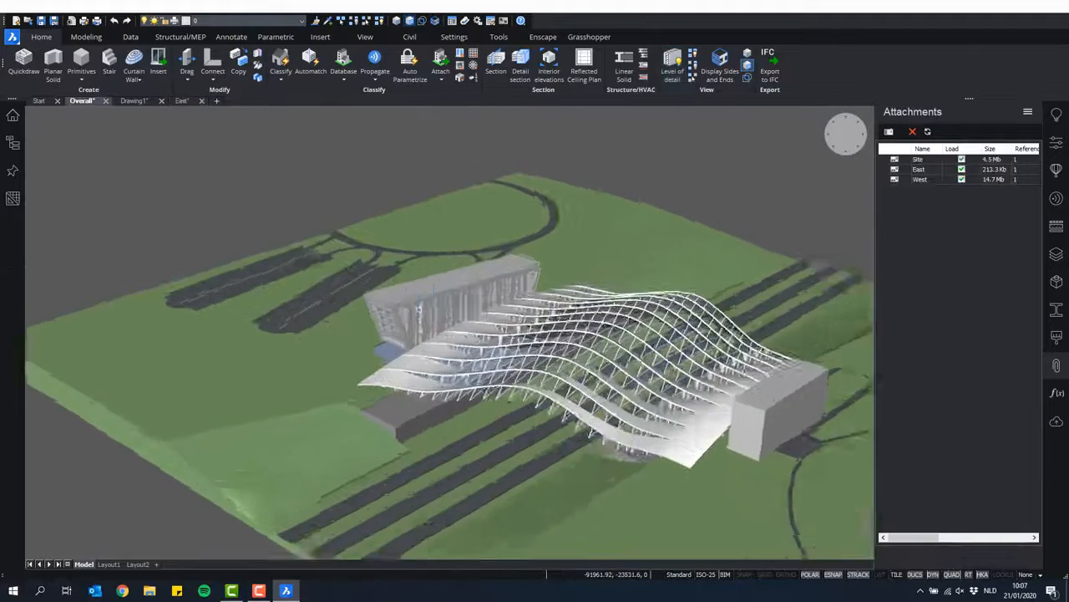
middle_click_drag(437, 269, 644, 374, "shift")
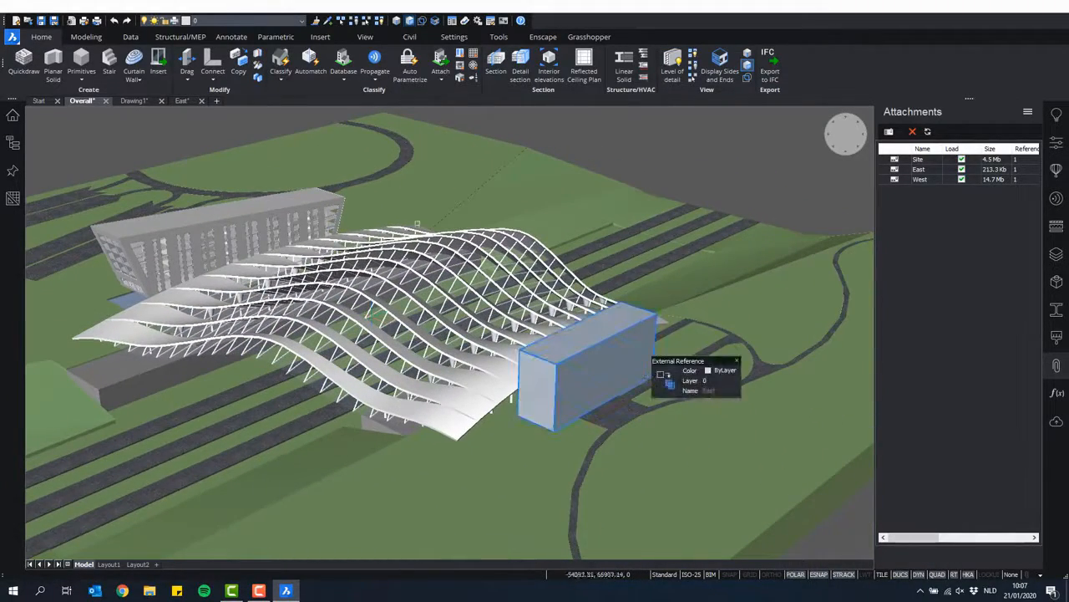
left_click(182, 100)
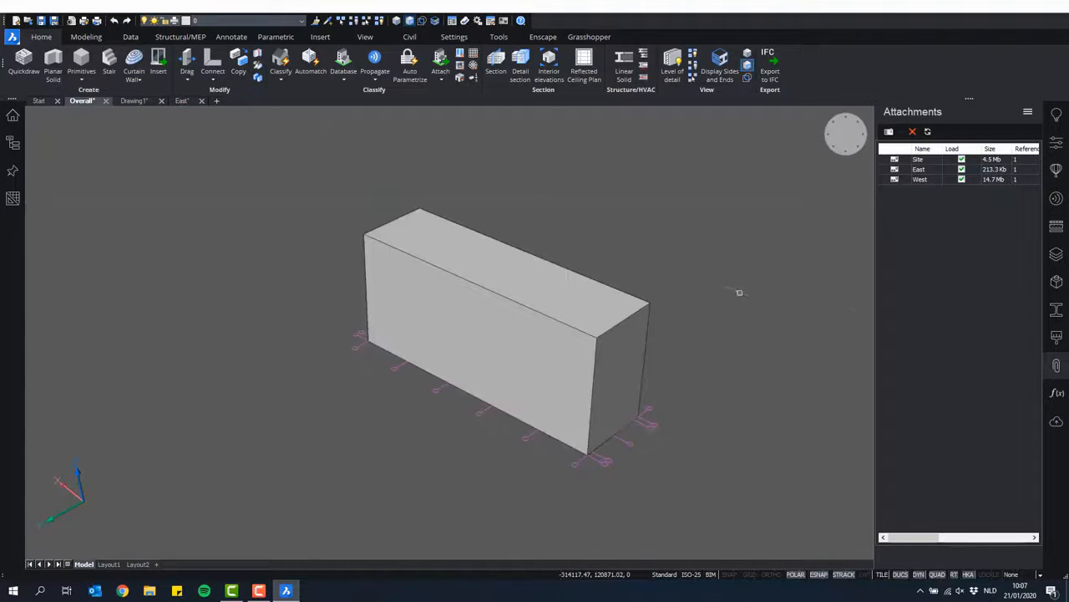
- Hide the attachments list and tilt the East mass's narrow end face outward by rotating it about its base edge
left_click(1058, 373)
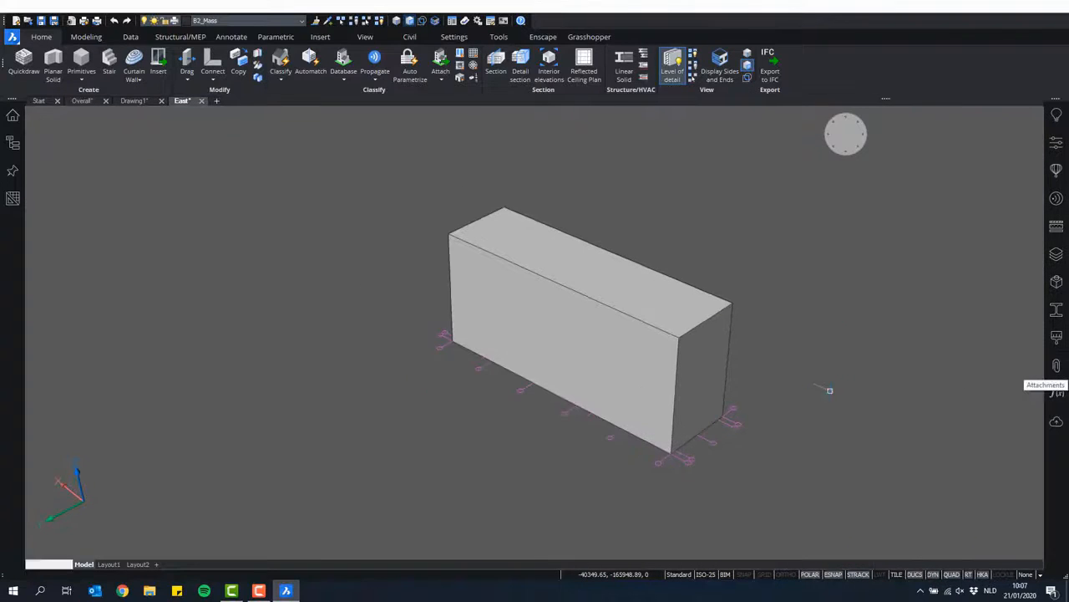
middle_click_drag(745, 410, 678, 392)
middle_click_drag(736, 442, 719, 398, "shift")
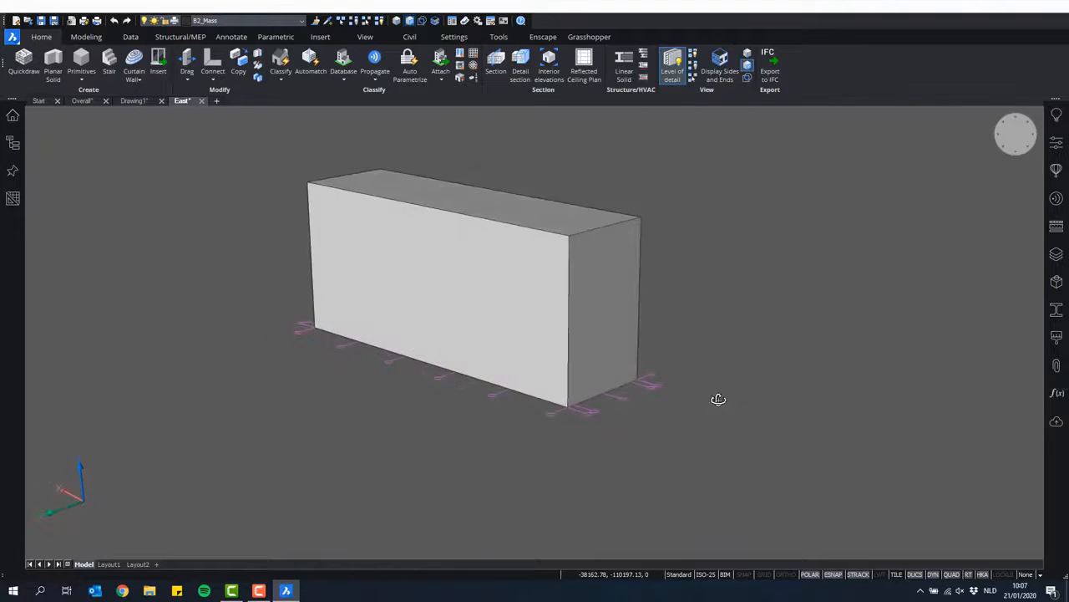
scroll(742, 362, "down", 1)
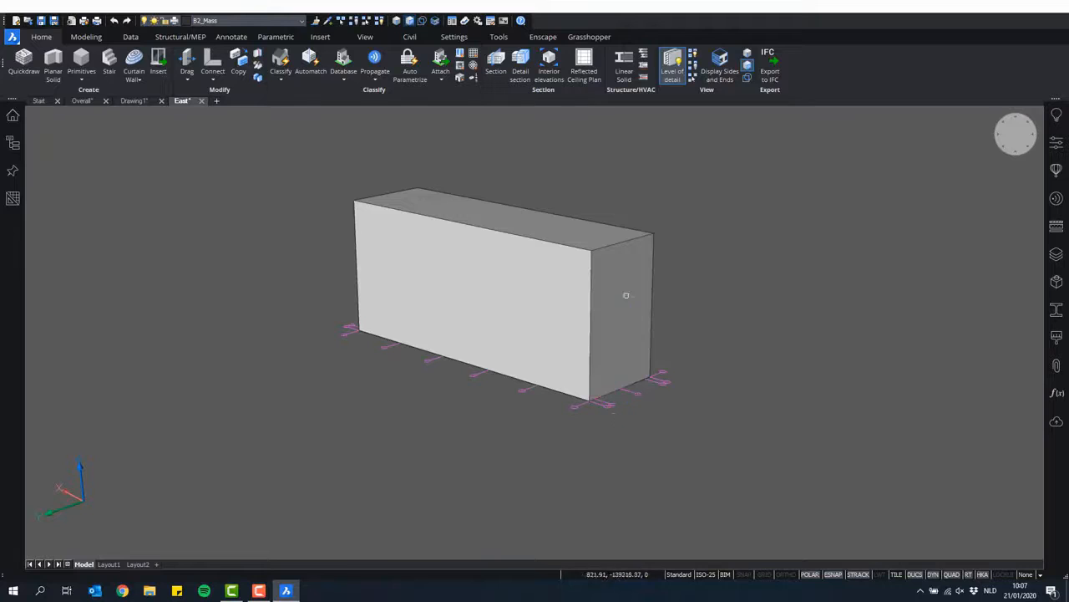
mouse_move(624, 291)
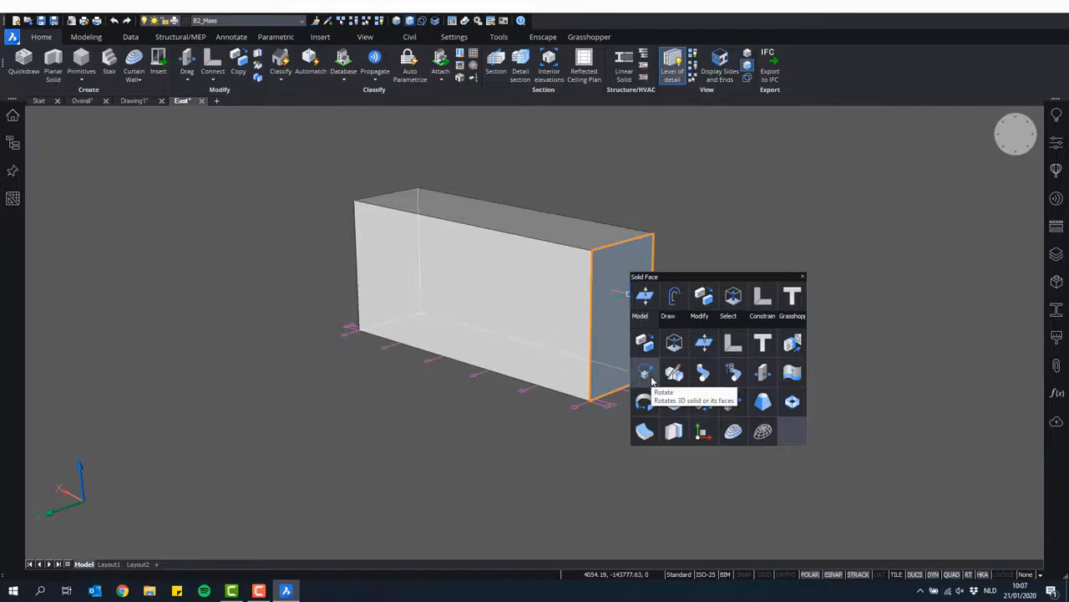
left_click(651, 377)
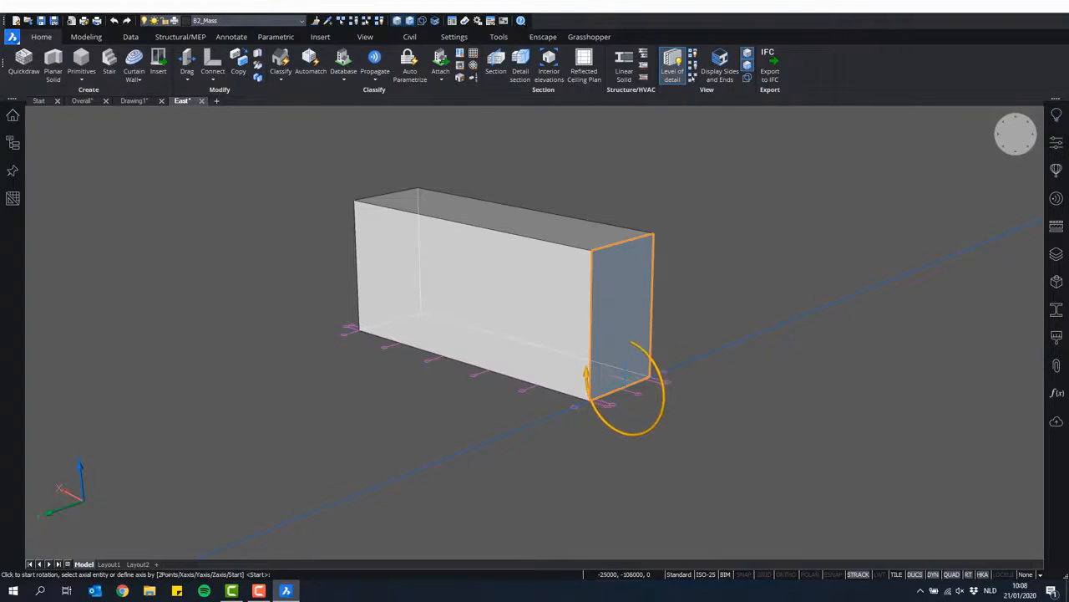
left_click(626, 383)
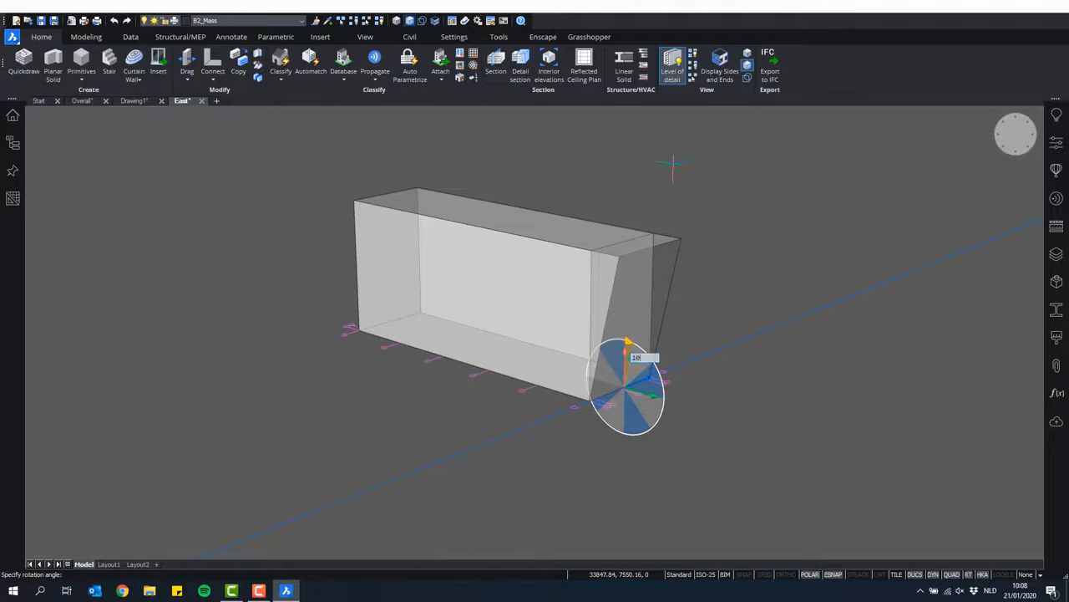
key("Return")
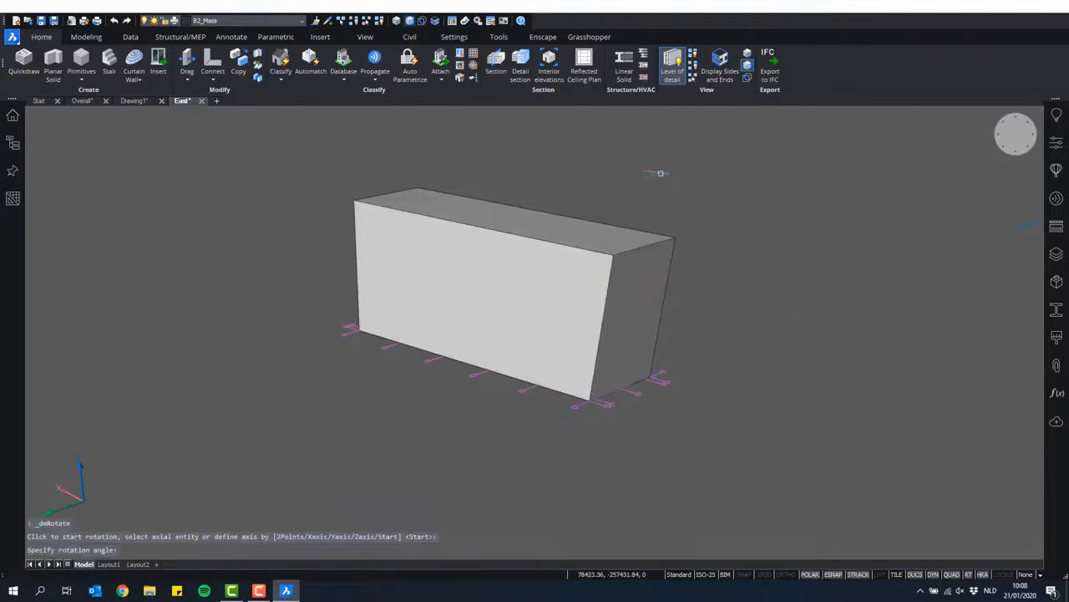
- Slope the mass's top face down towards the already tilted end by rotating it about its opposite short edge
middle_click_drag(490, 310, 828, 392, "shift")
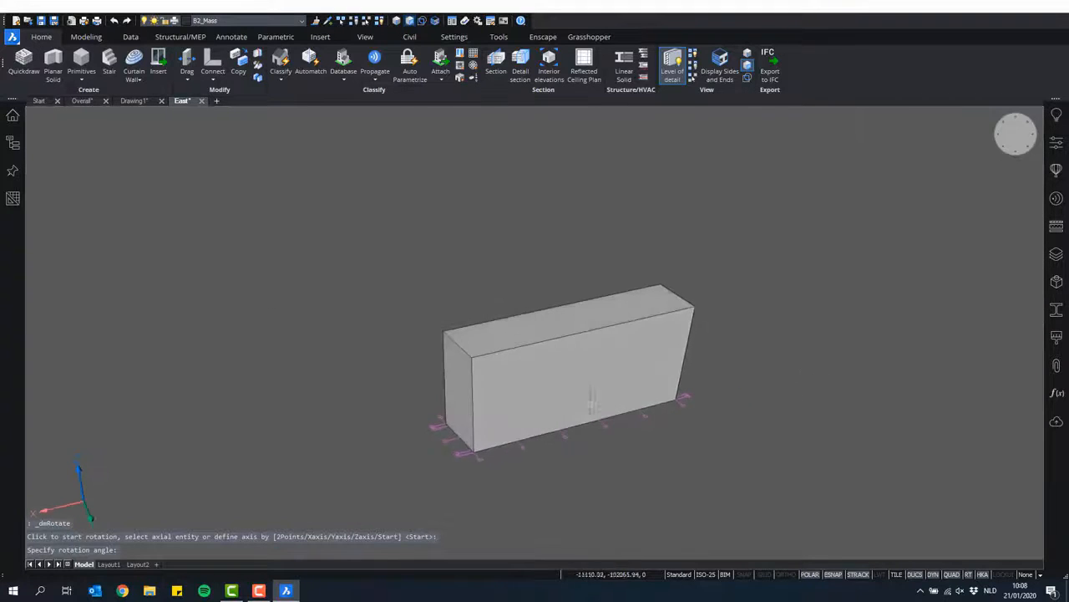
scroll(505, 395, "up", 4)
middle_click_drag(504, 394, 553, 368)
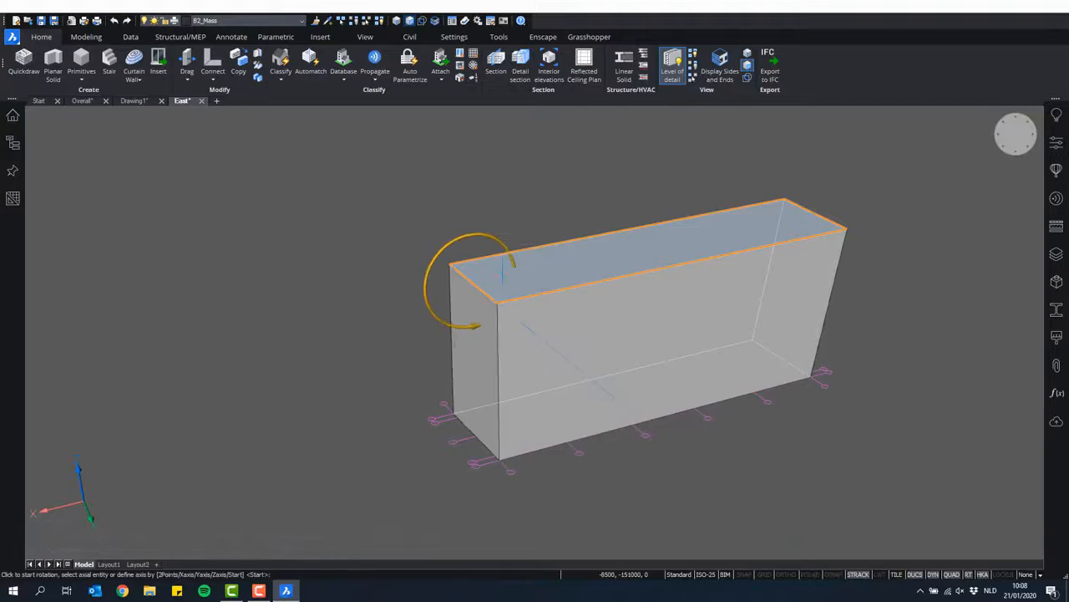
left_click(502, 269)
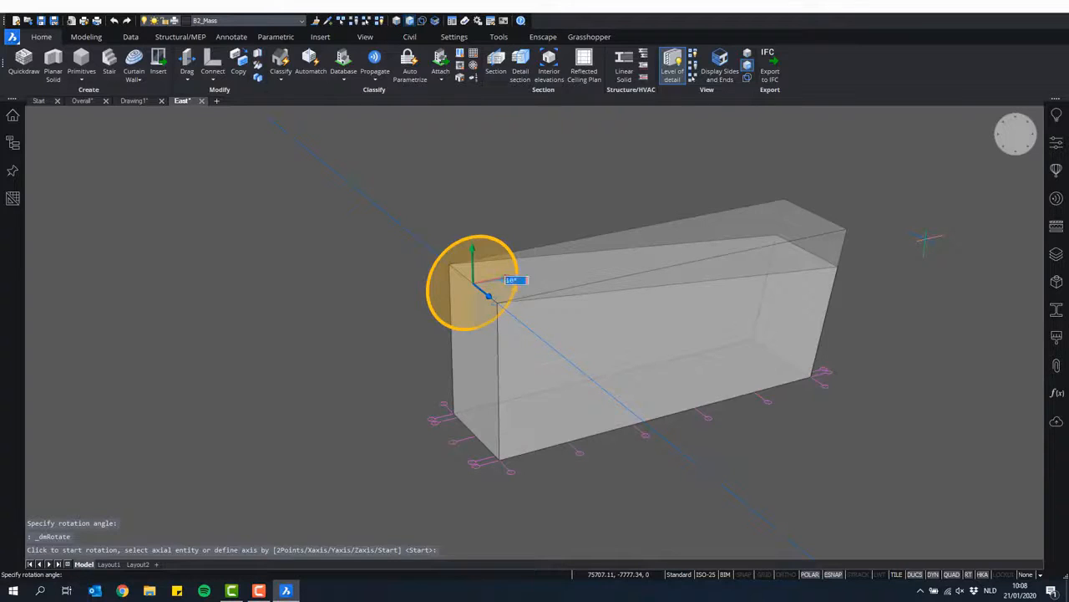
left_click(924, 239)
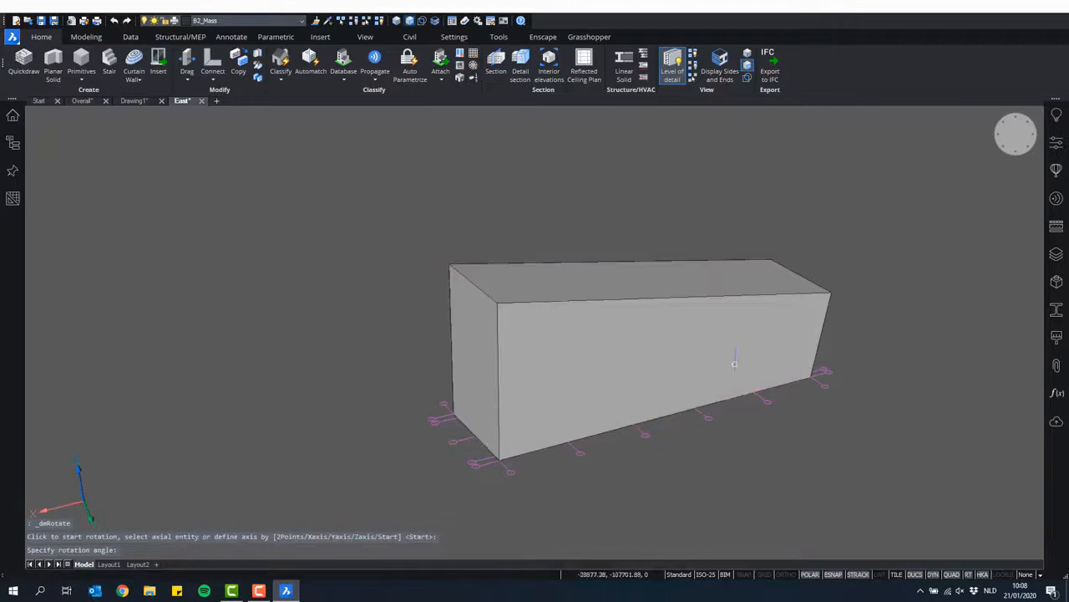
- Tilt the mass's other, taller end face outward by rotating it 15° about its base edge
left_click(504, 436)
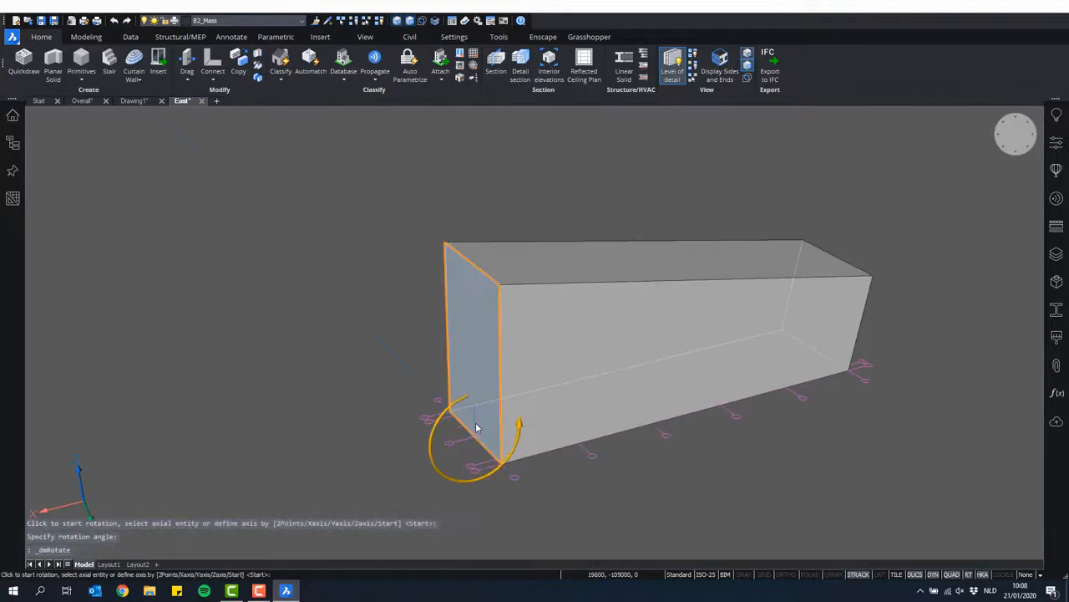
left_click(477, 428)
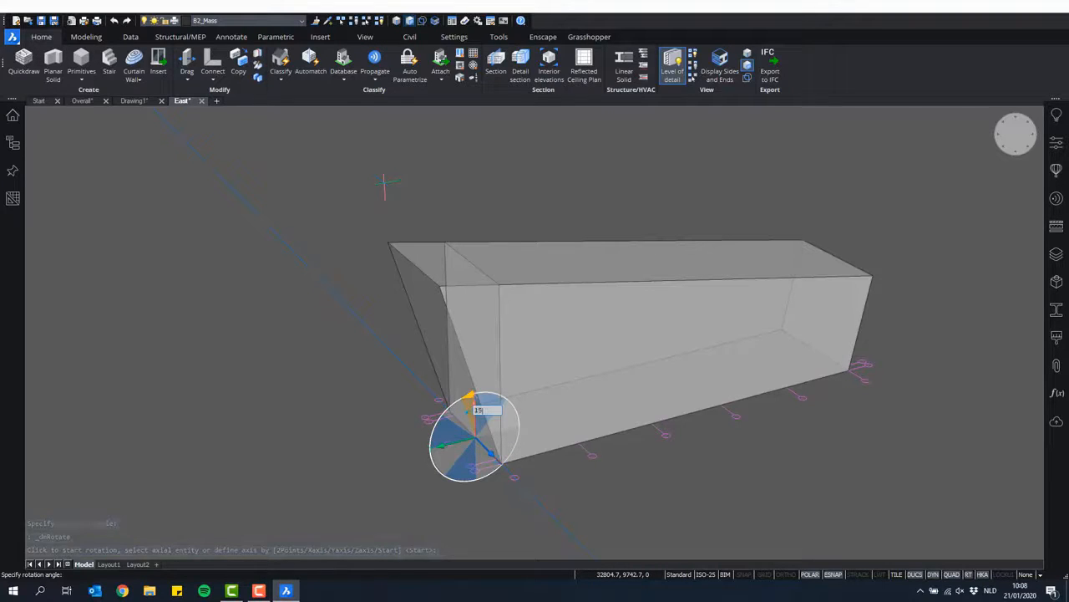
key("Return")
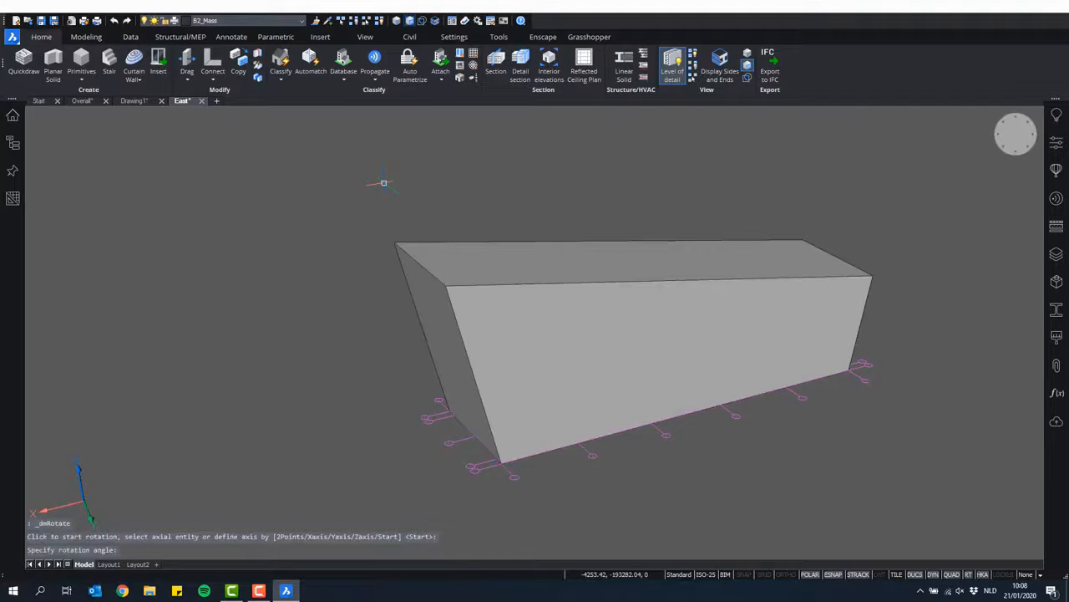
- Examine the reshaped mass from its long side and from above to check the sloping top and tilted ends
scroll(651, 369, "down", 1)
middle_click_drag(662, 369, 468, 444, "shift")
scroll(523, 359, "up", 1)
middle_click_drag(444, 393, 525, 313, "shift")
middle_click_drag(413, 466, 544, 399, "shift")
scroll(524, 417, "up", 2)
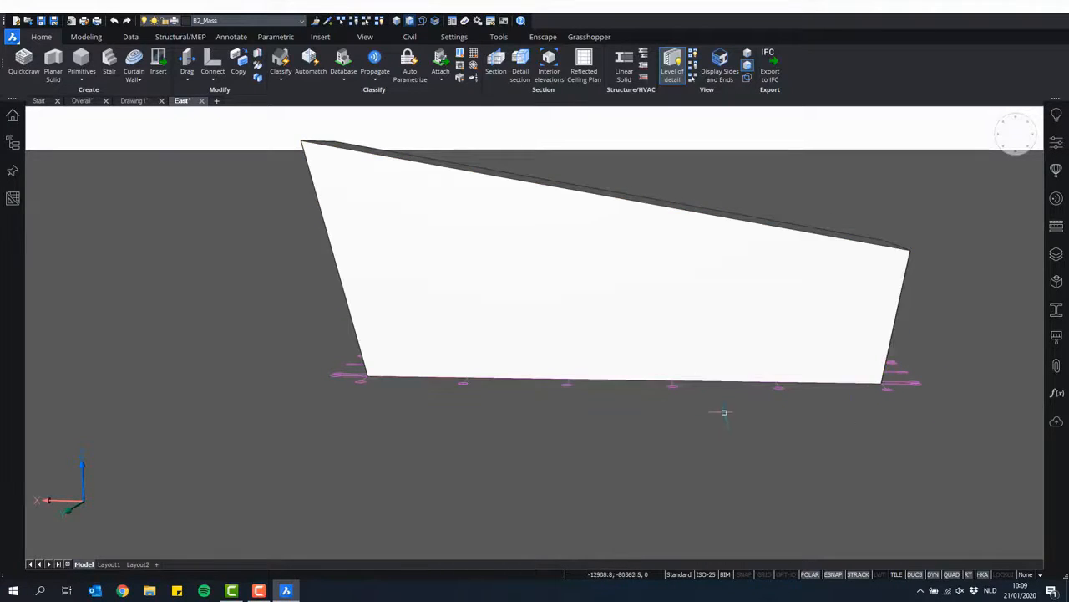
middle_click_drag(304, 392, 804, 443, "shift")
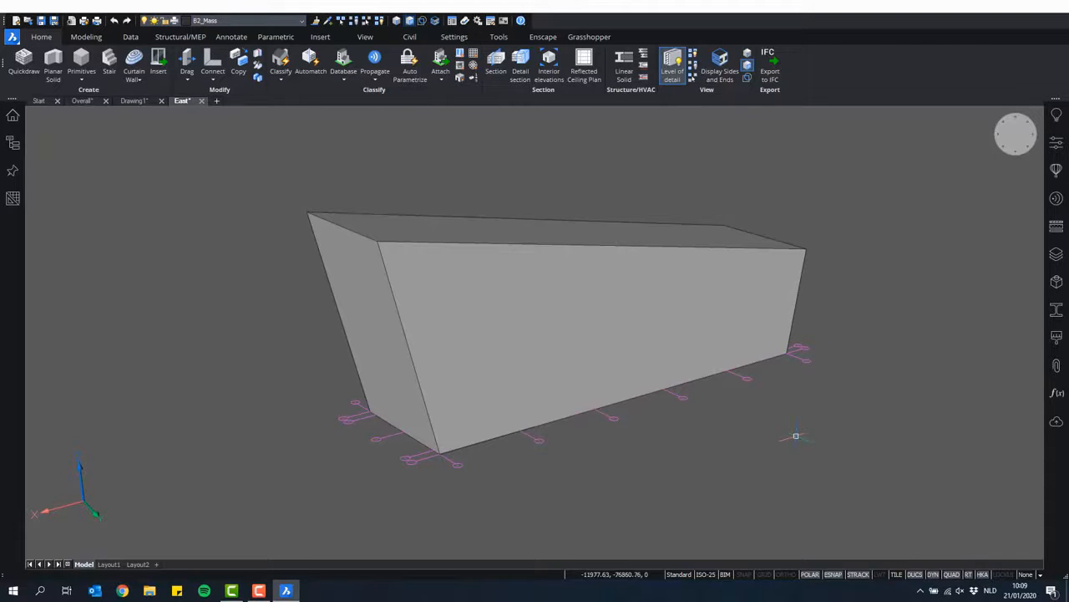
- Enable boundary selection in addition to face selection, and check it on a grid cell of the mass's underside
middle_click_drag(459, 480, 580, 309, "shift")
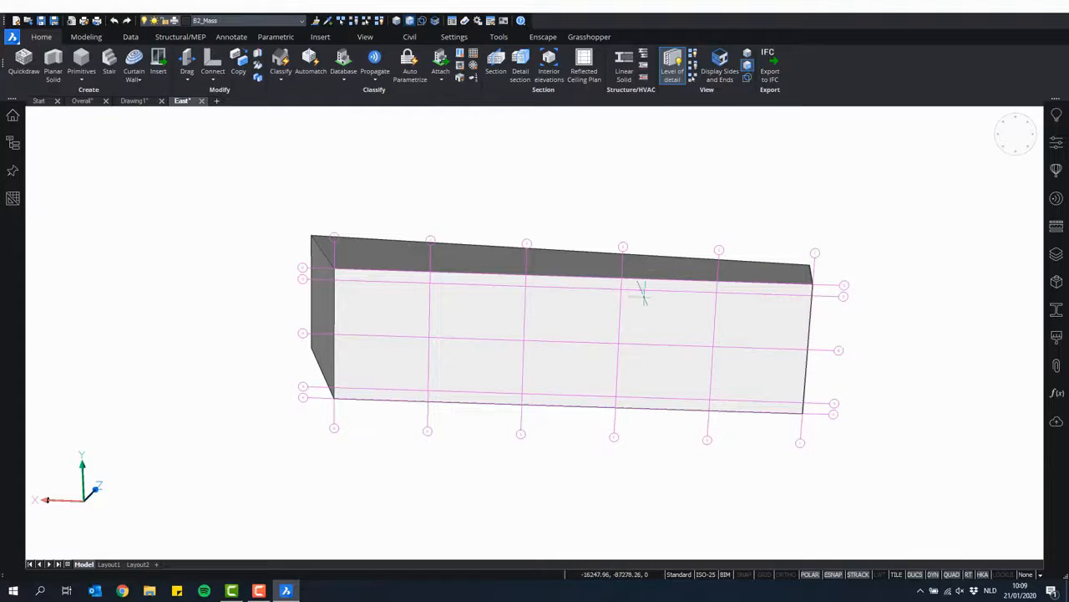
mouse_move(632, 287)
middle_mouse_down("shift")
mouse_move(621, 298)
mouse_move(624, 286)
mouse_move(590, 289)
mouse_move(614, 296)
middle_mouse_up("shift")
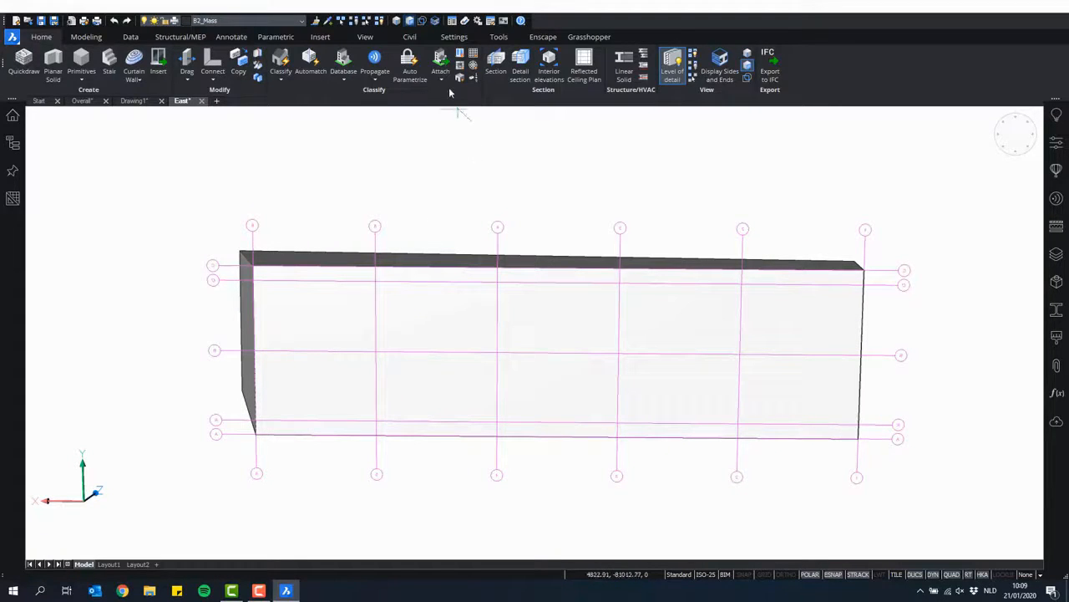
middle_click_drag(602, 186, 640, 233, "shift")
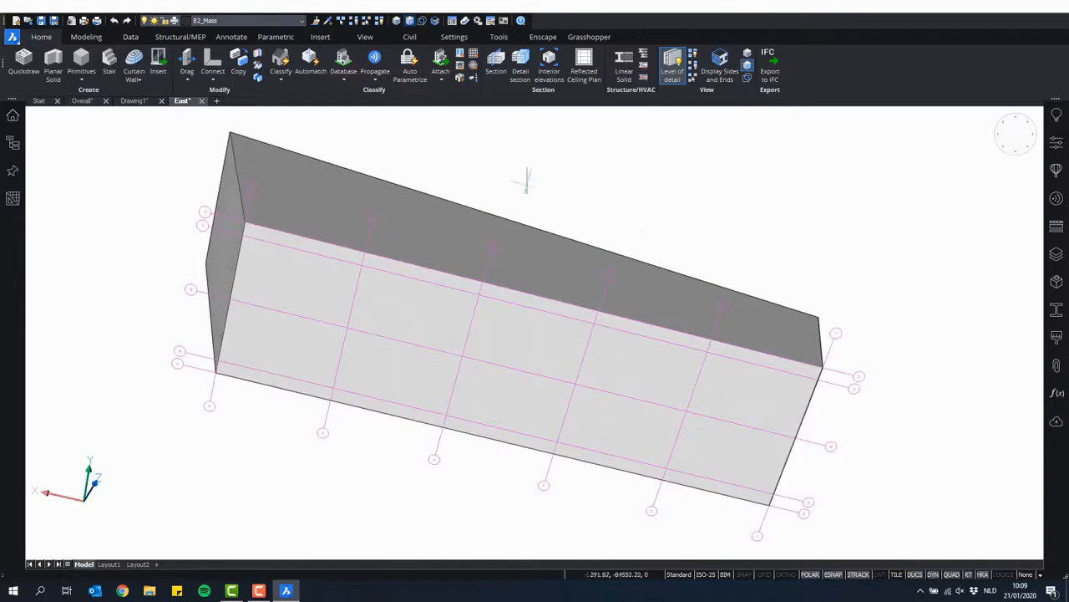
left_click(420, 25)
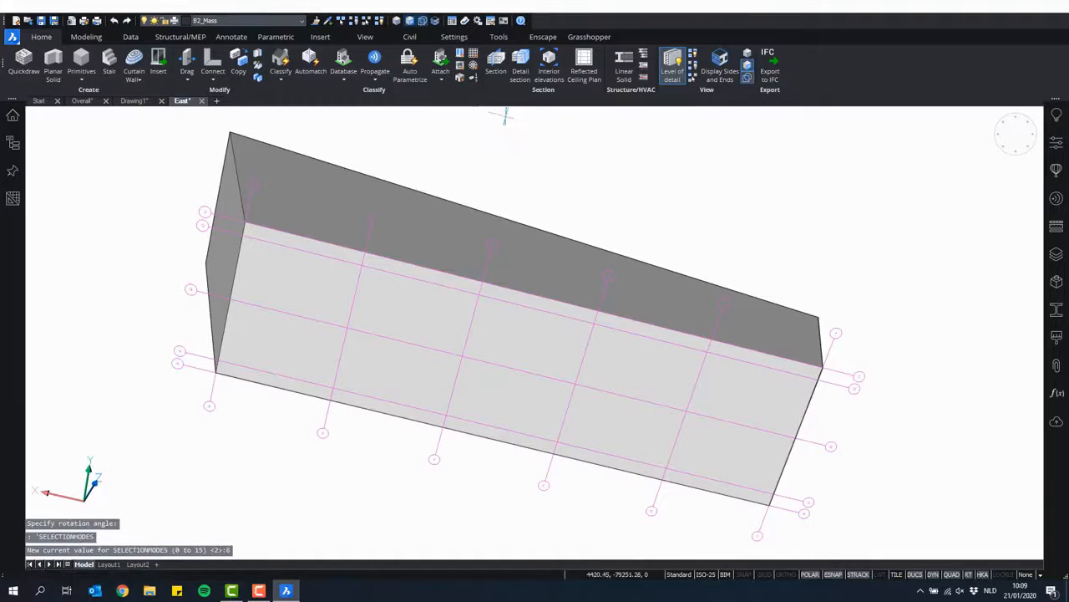
middle_click_drag(574, 156, 663, 140, "shift")
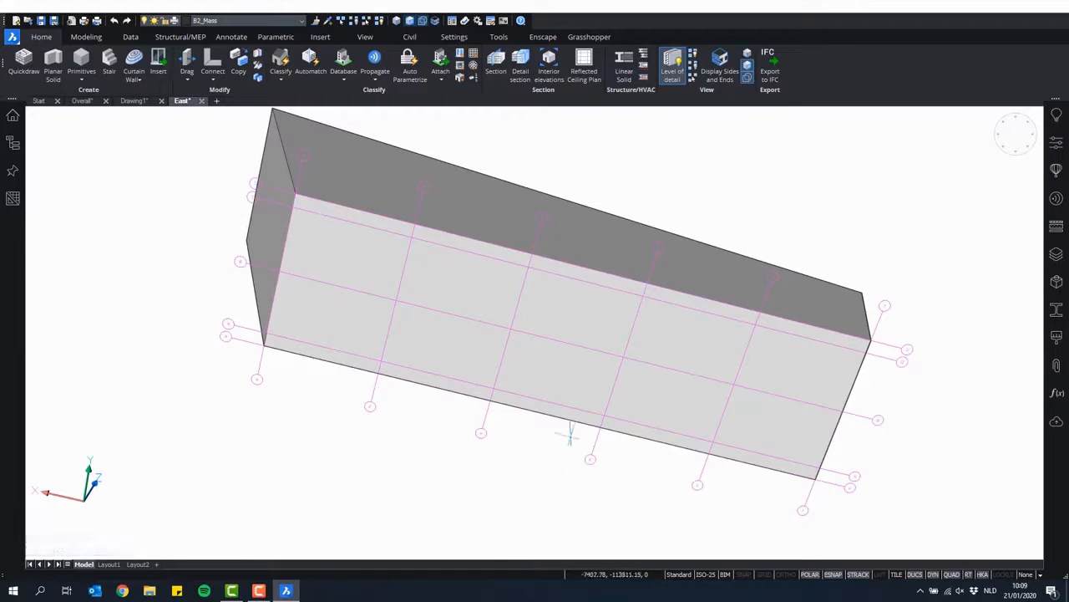
mouse_move(582, 295)
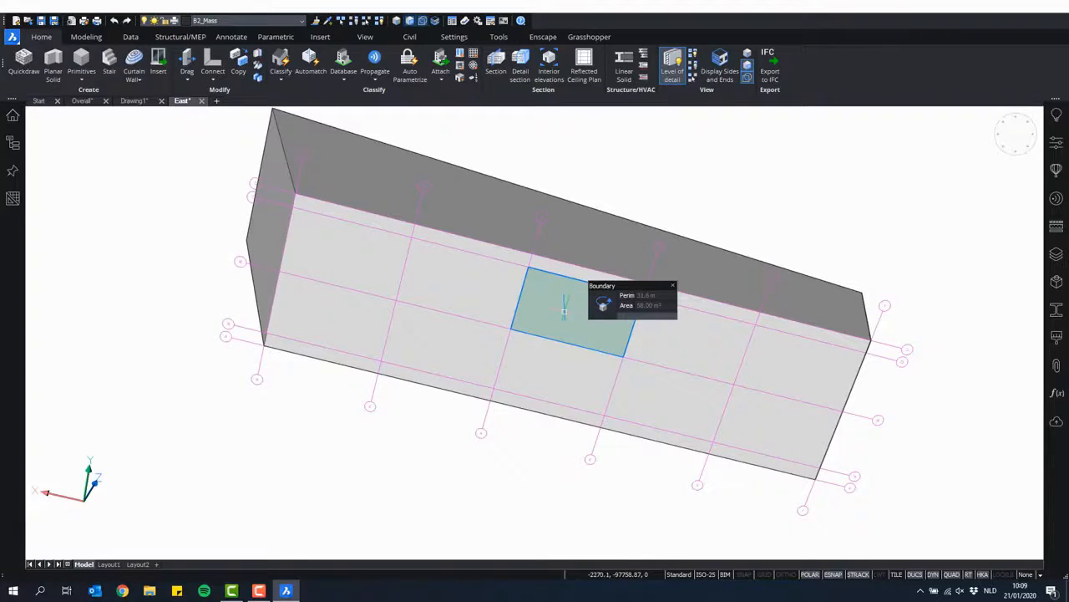
scroll(565, 311, "up", 1)
middle_click_drag(566, 312, 643, 363)
scroll(633, 349, "down", 1)
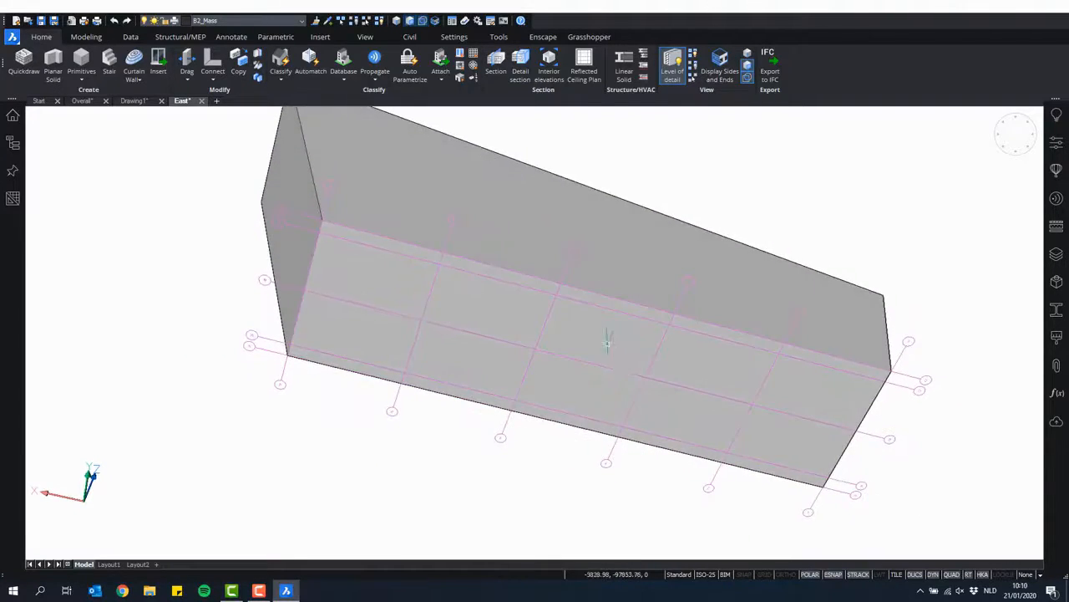
- Try to push one middle grid cell of the underside up into the mass with Push/Pull, and undo it
mouse_move(608, 341)
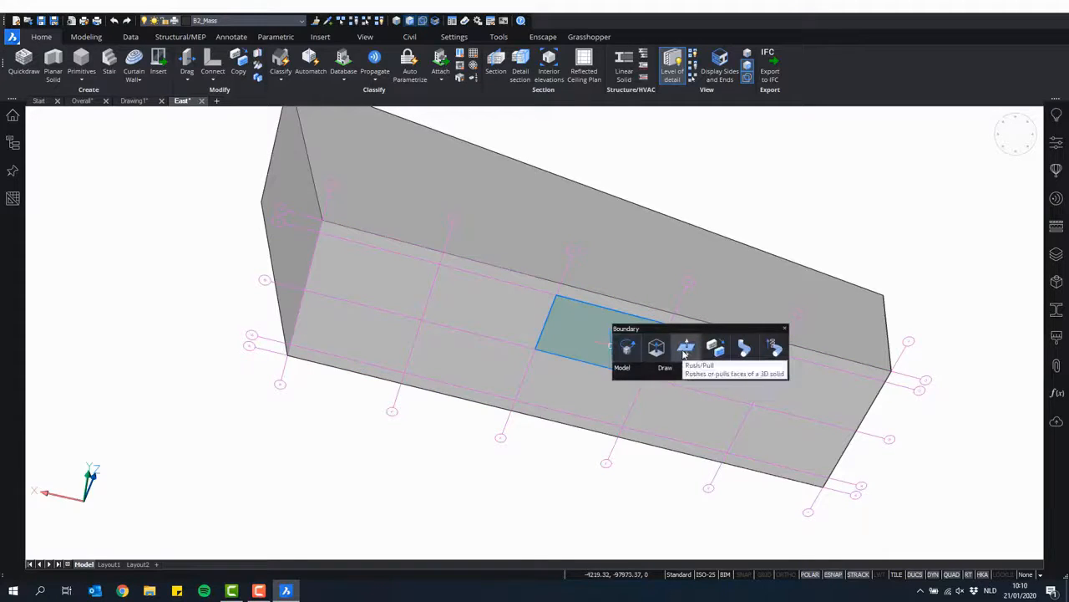
left_click(683, 354)
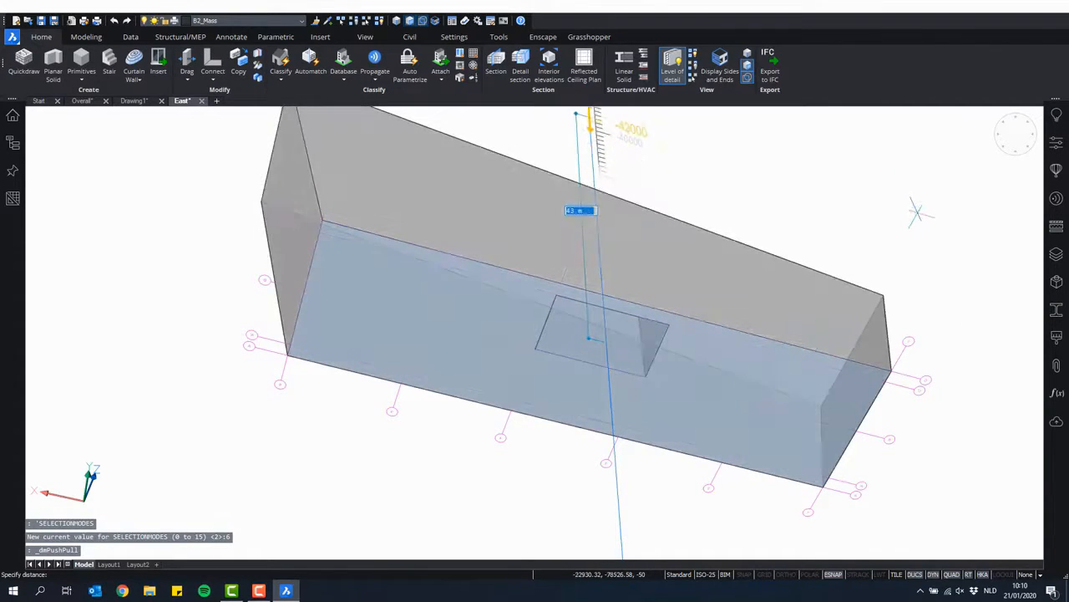
left_click(589, 337)
middle_click_drag(595, 346, 597, 258, "shift")
key("ctrl+z")
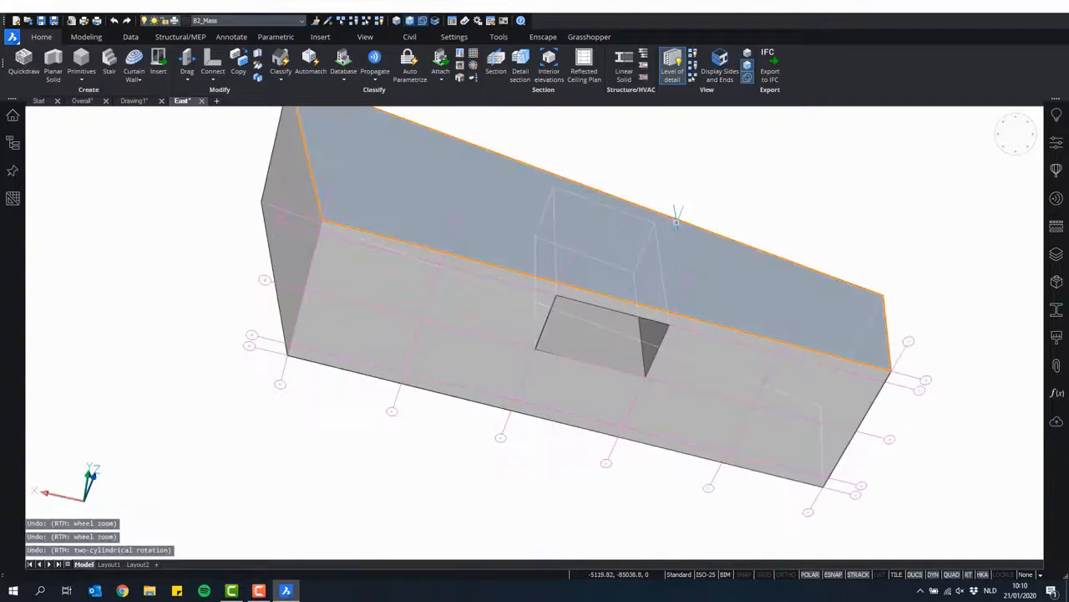
key("ctrl+z")
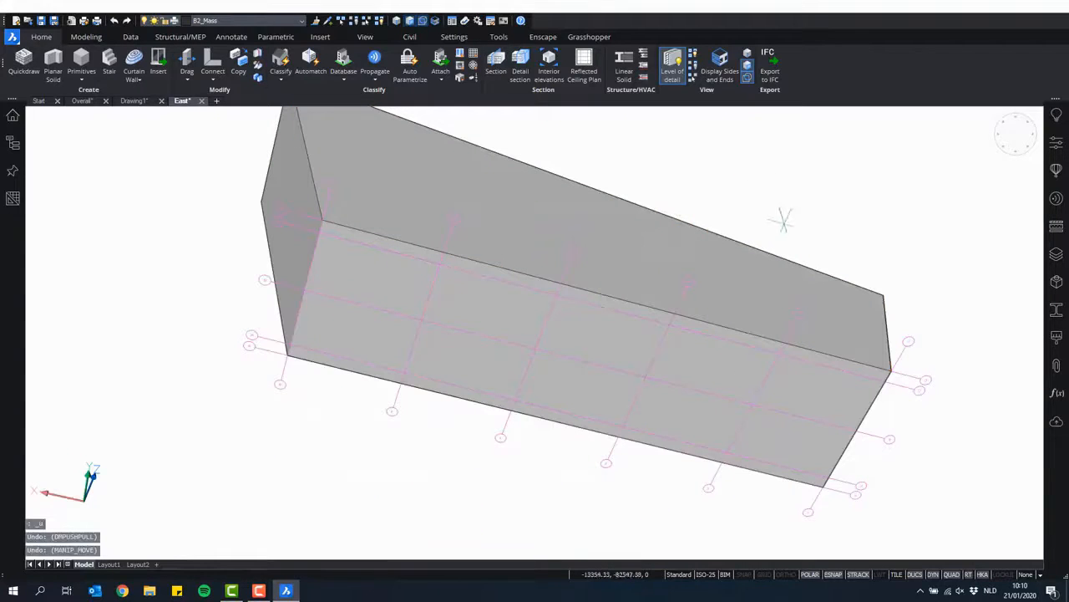
- Select the underside's grid boundaries: all cells of three bays, and only the narrow outer strips of the second bay from the taller end
middle_click_drag(783, 219, 696, 188, "shift")
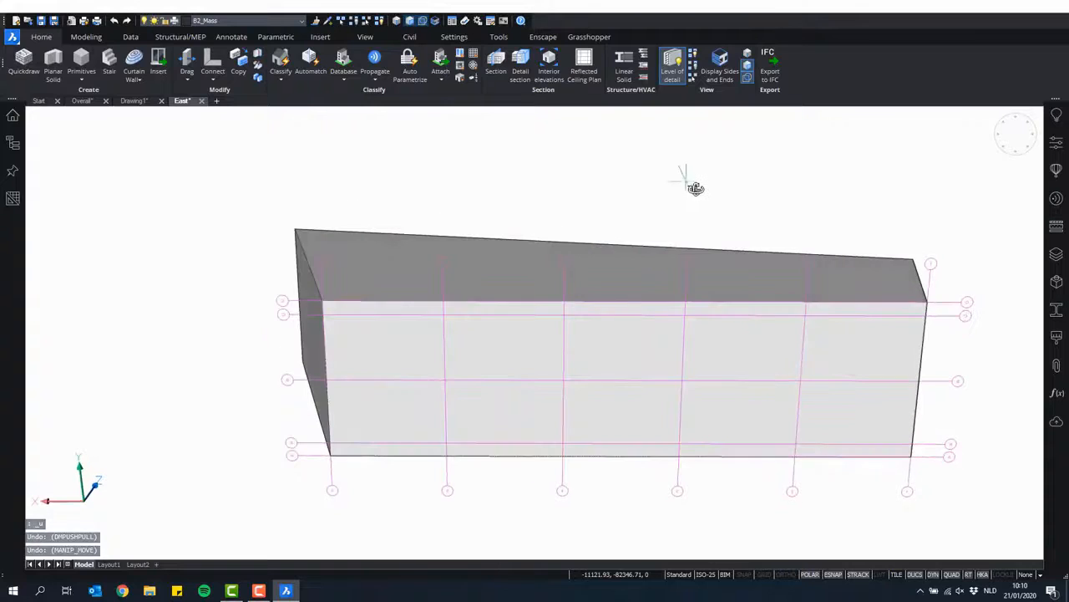
middle_click_drag(633, 351, 649, 508, "shift")
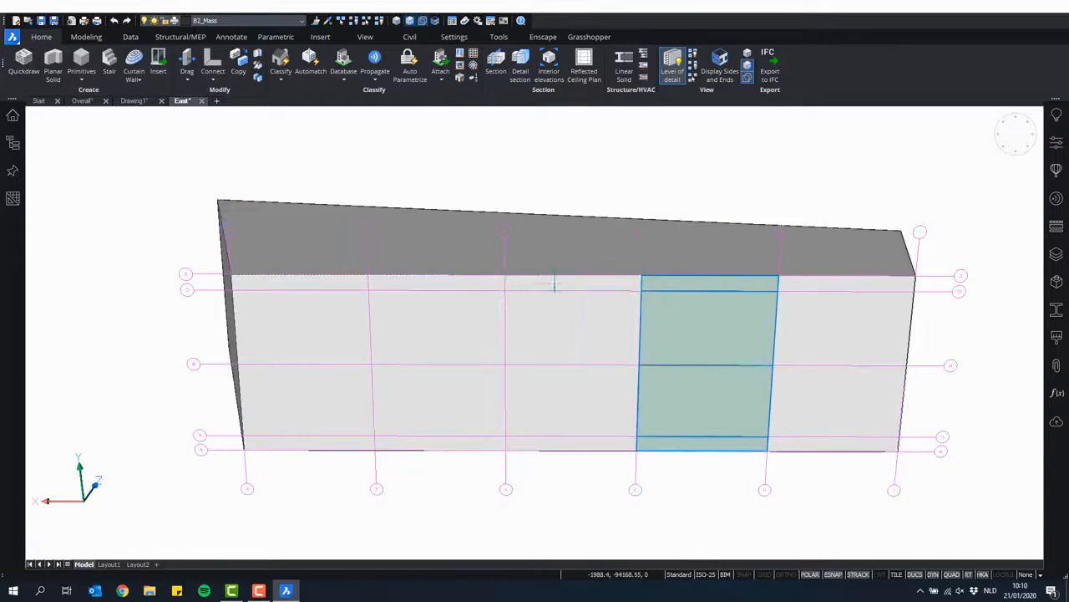
left_click(570, 401)
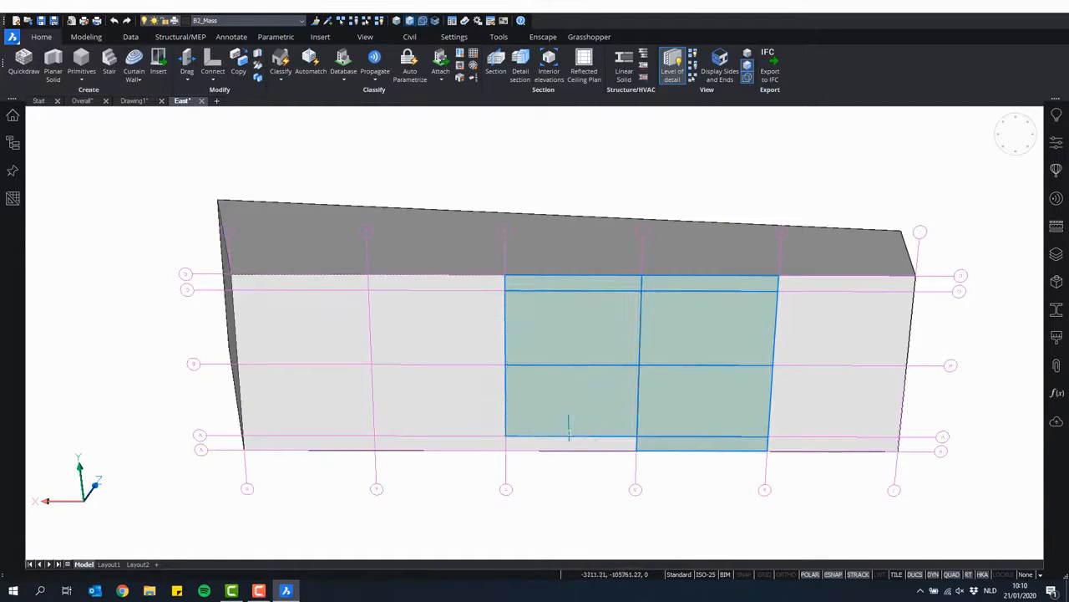
left_click(431, 441)
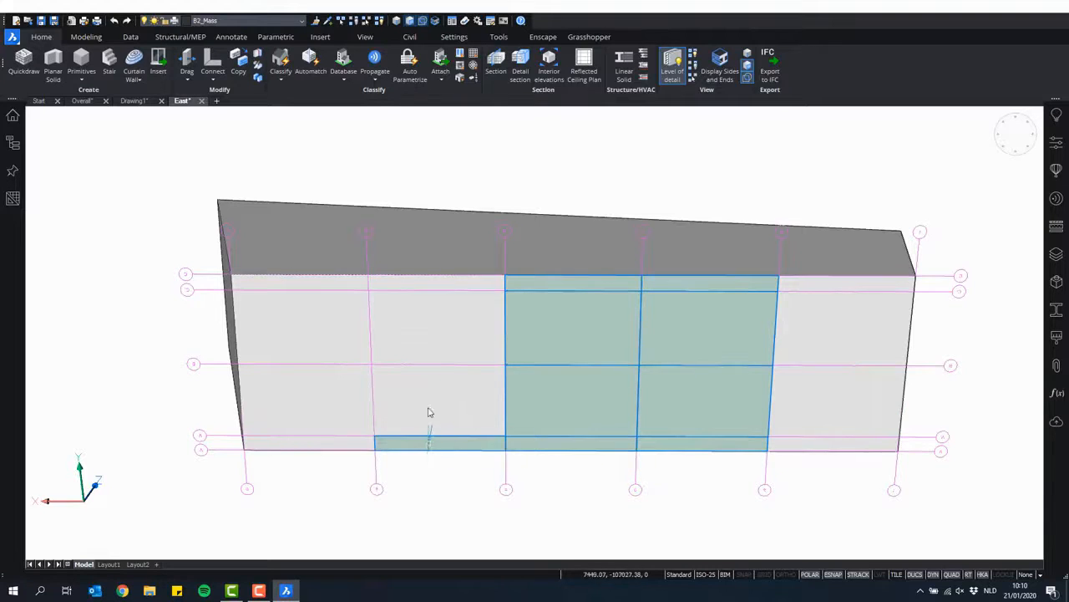
left_click(418, 284)
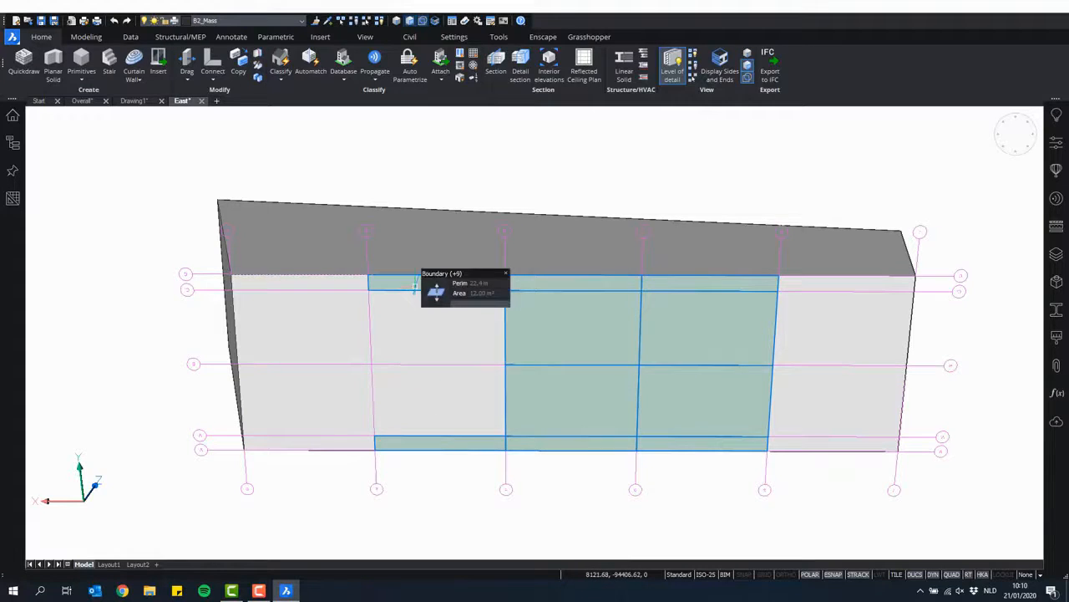
left_click(343, 282)
left_click(334, 338)
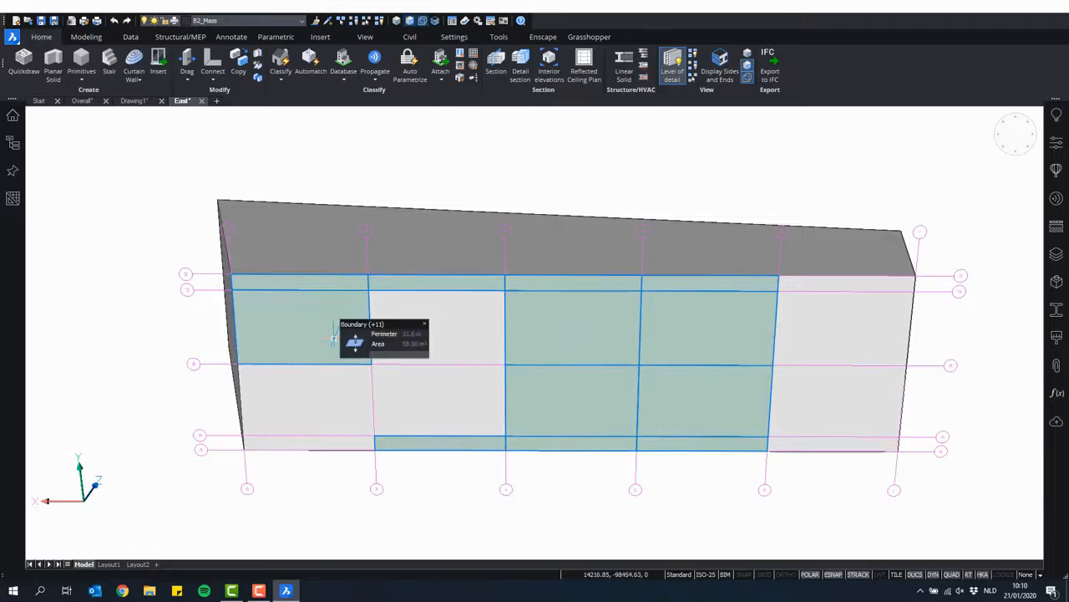
left_click(336, 391)
left_click(329, 444)
- Push the selected underside boundaries 5500 mm up into the mass with Push/Pull
middle_click_drag(519, 473, 429, 303, "shift")
middle_click_drag(604, 465, 696, 502, "shift")
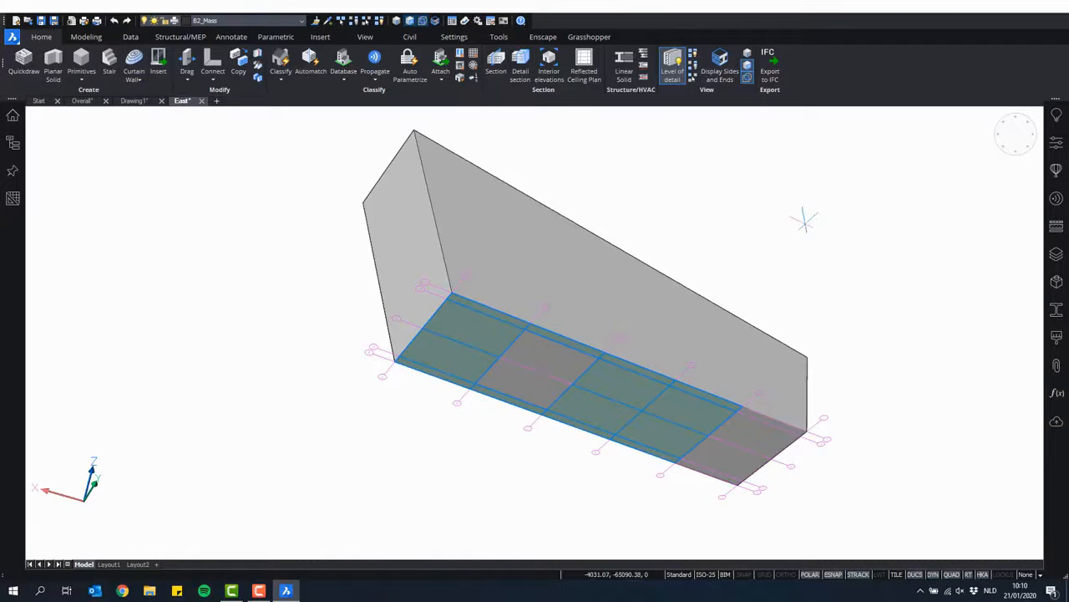
right_click(805, 220)
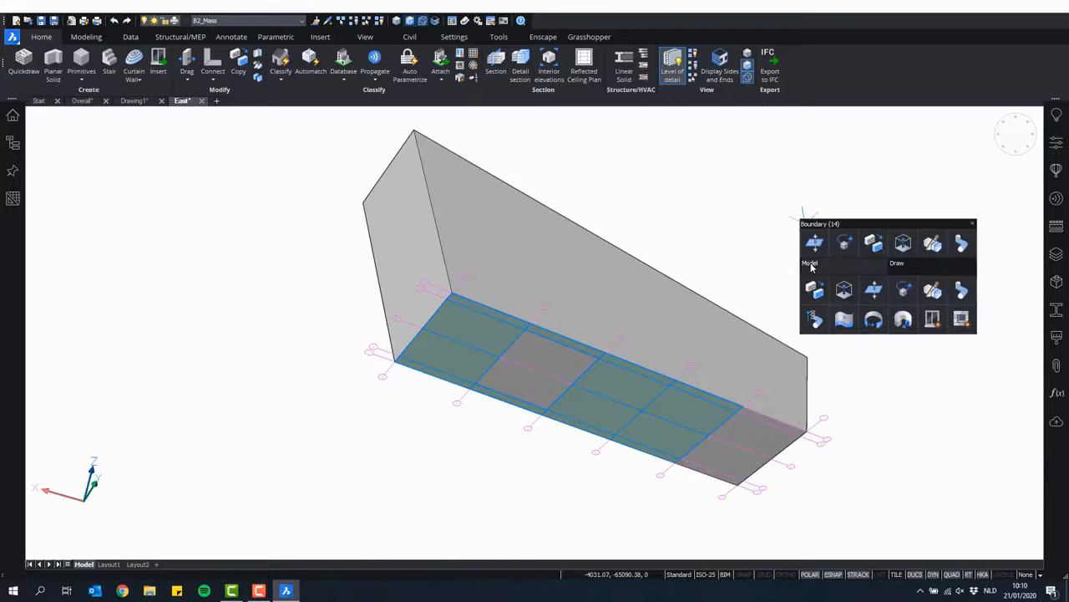
left_click(875, 290)
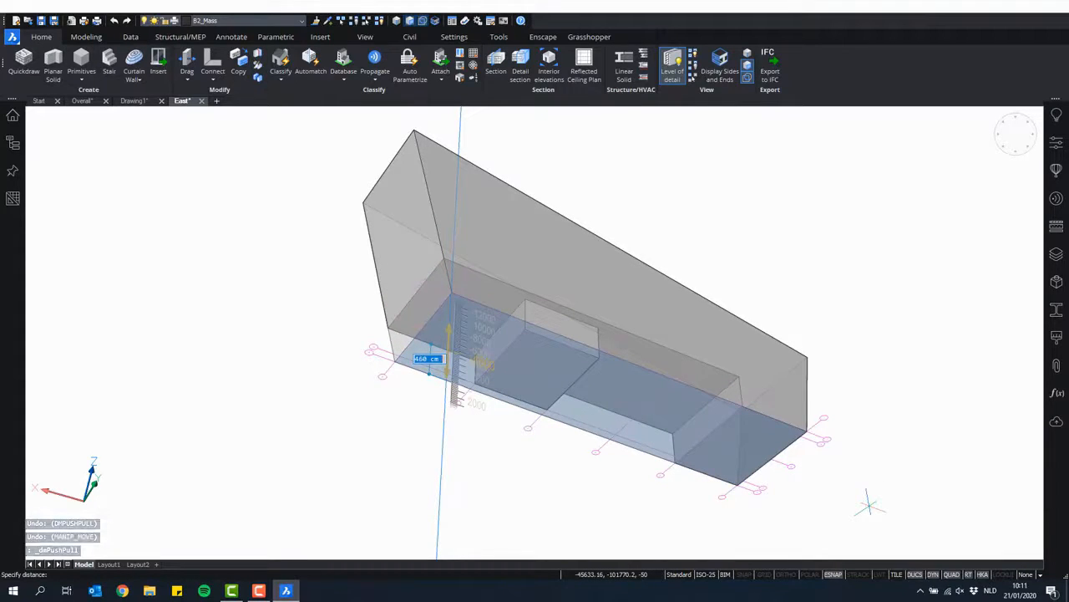
type("5500")
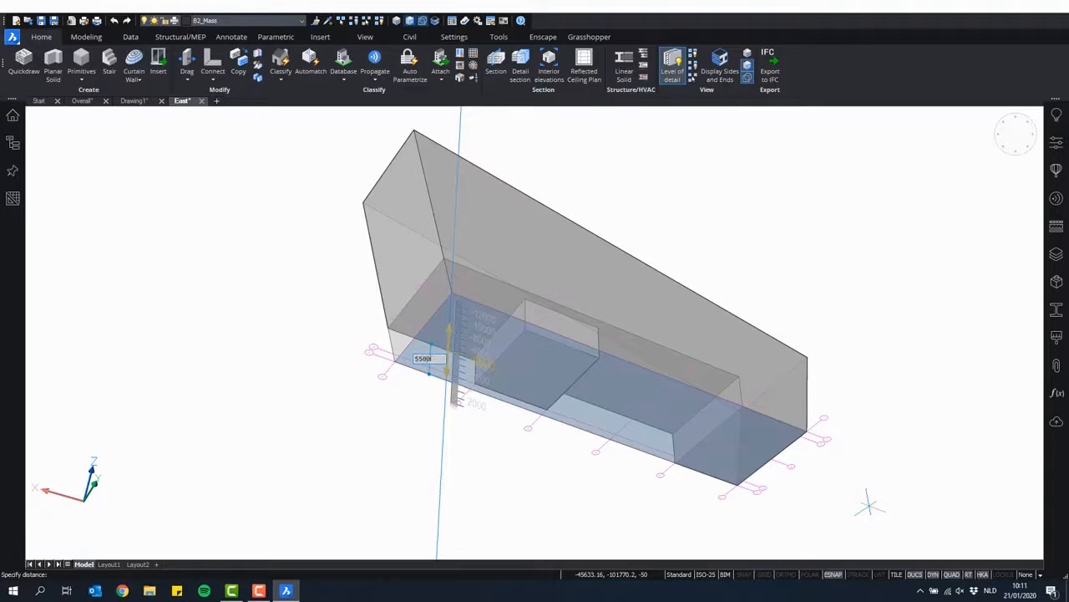
key("Return")
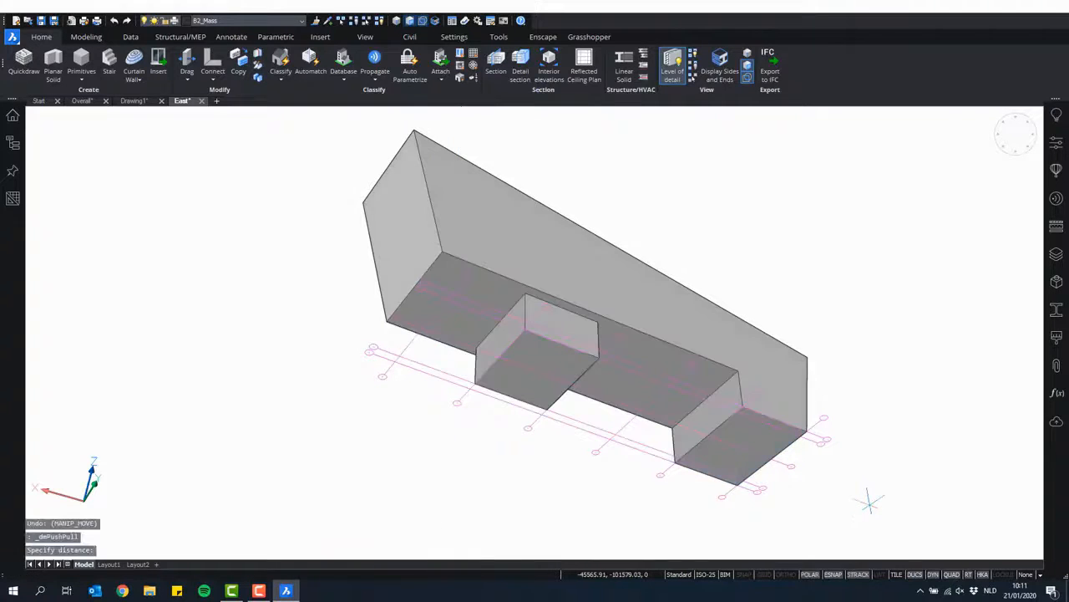
- Place a clipping section parallel to the mass's long side, starting at the lower block's outer face and offset about 419 cm inward
middle_click_drag(869, 501, 421, 264, "shift")
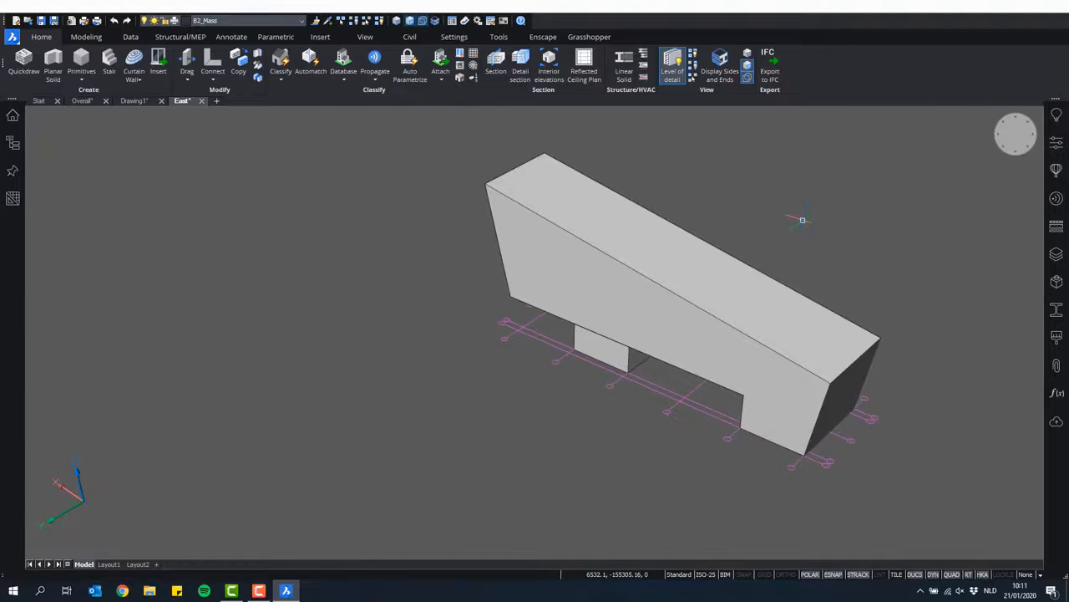
middle_click_drag(751, 226, 798, 196, "shift")
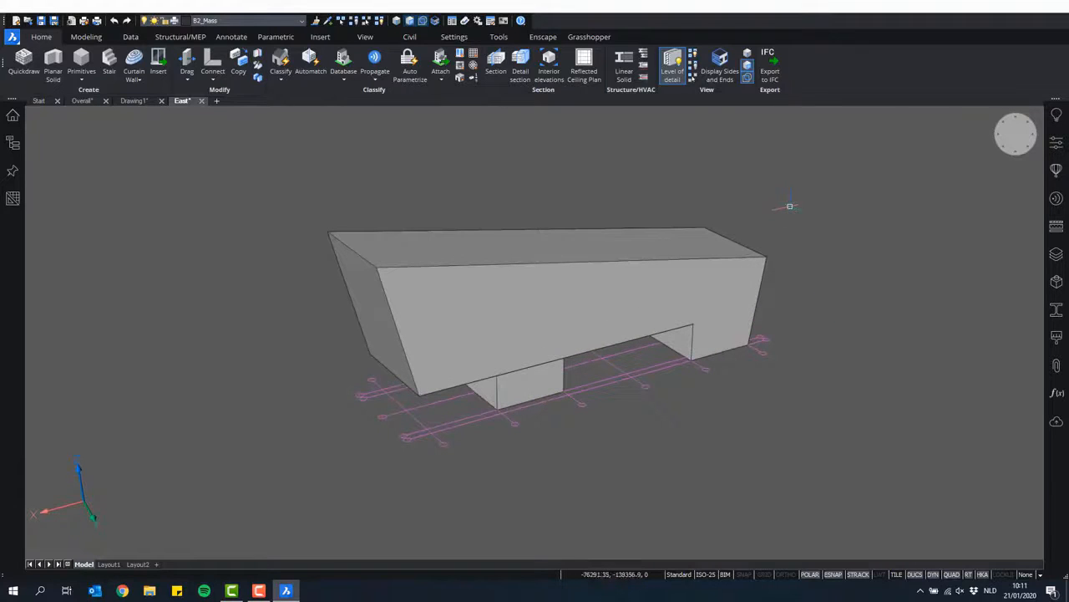
left_click(496, 69)
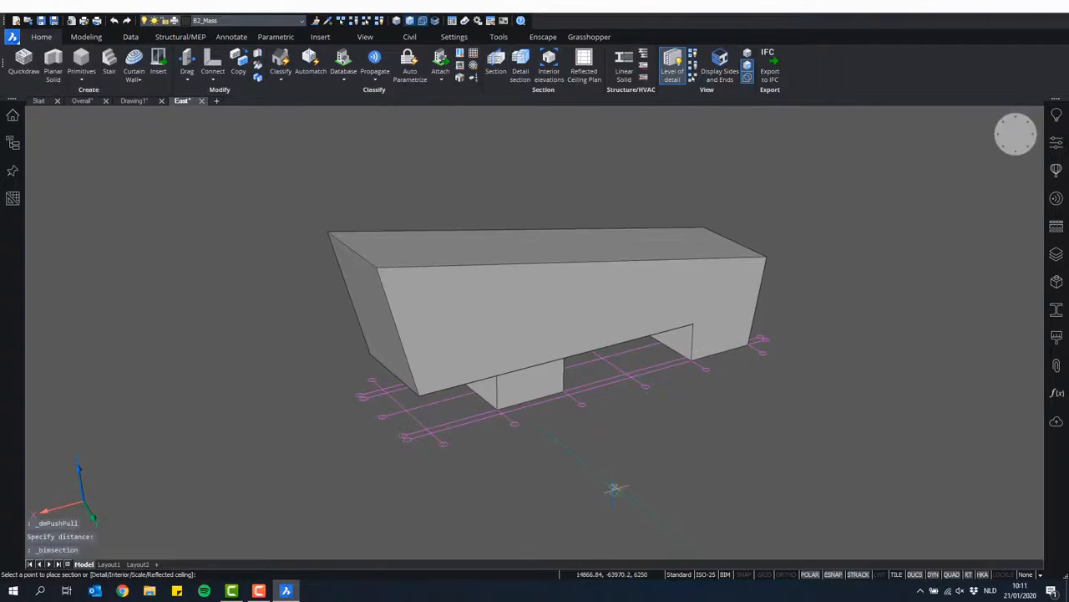
scroll(558, 478, "up", 3)
scroll(568, 487, "down", 4)
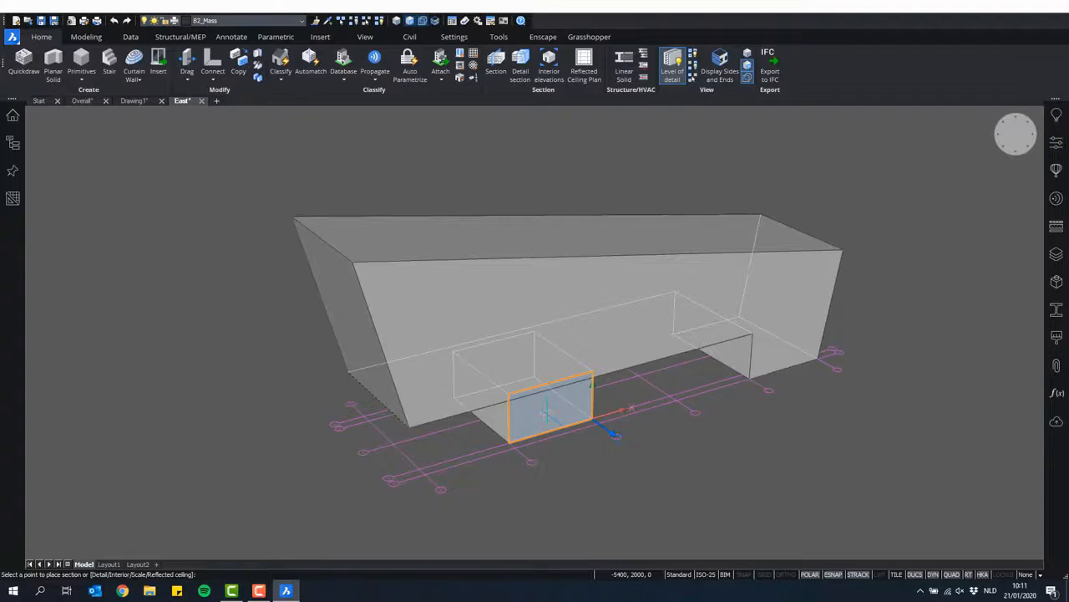
left_click(545, 413)
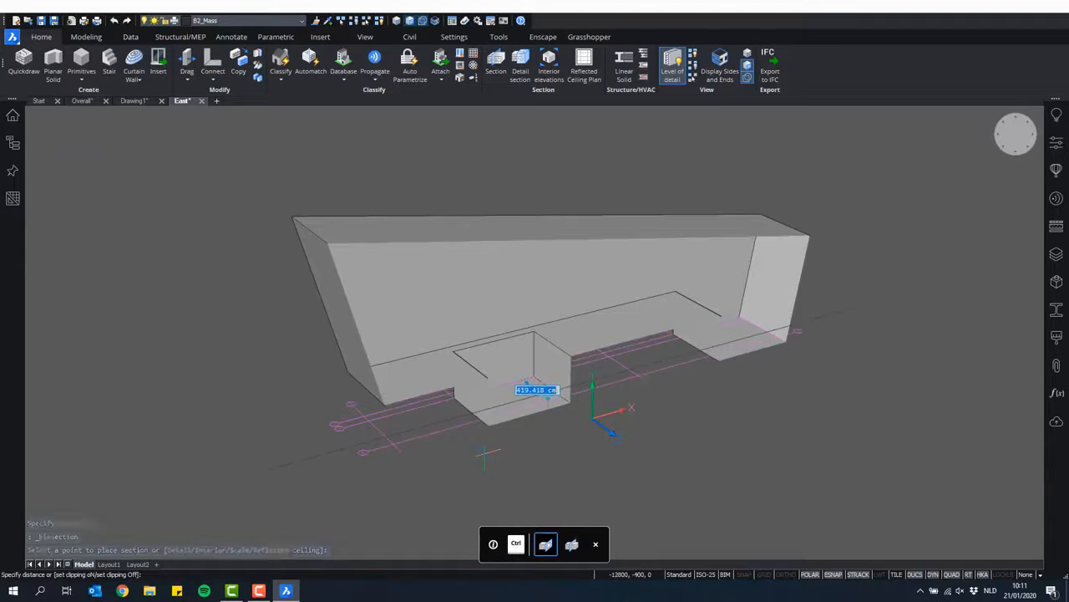
left_click(485, 454)
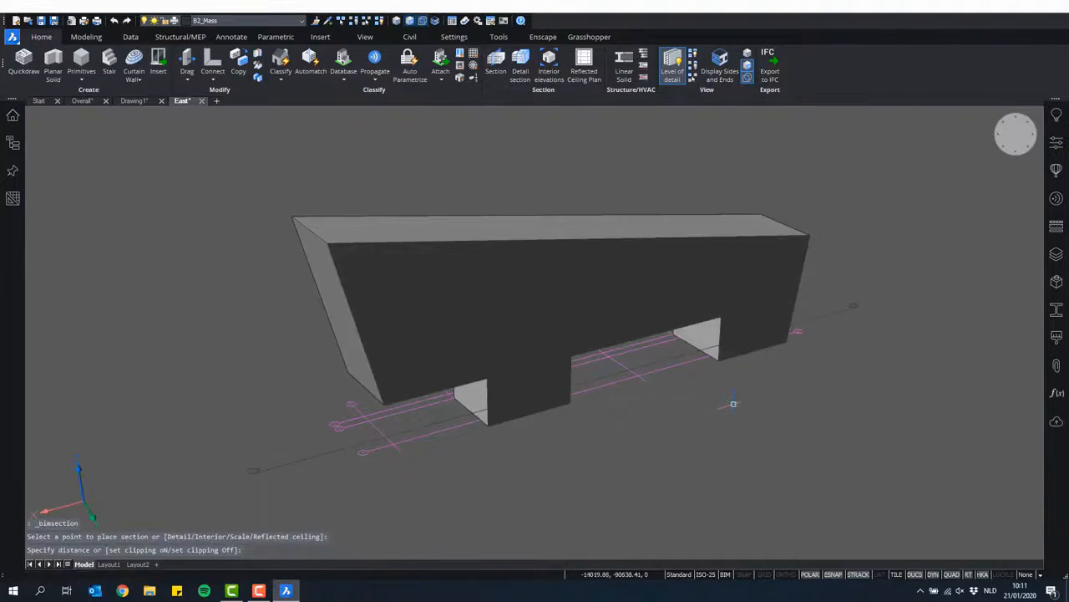
- Shell the sectioned mass with an offset distance of 300, removing no faces, and finish solid editing
middle_click_drag(578, 307, 628, 270, "shift")
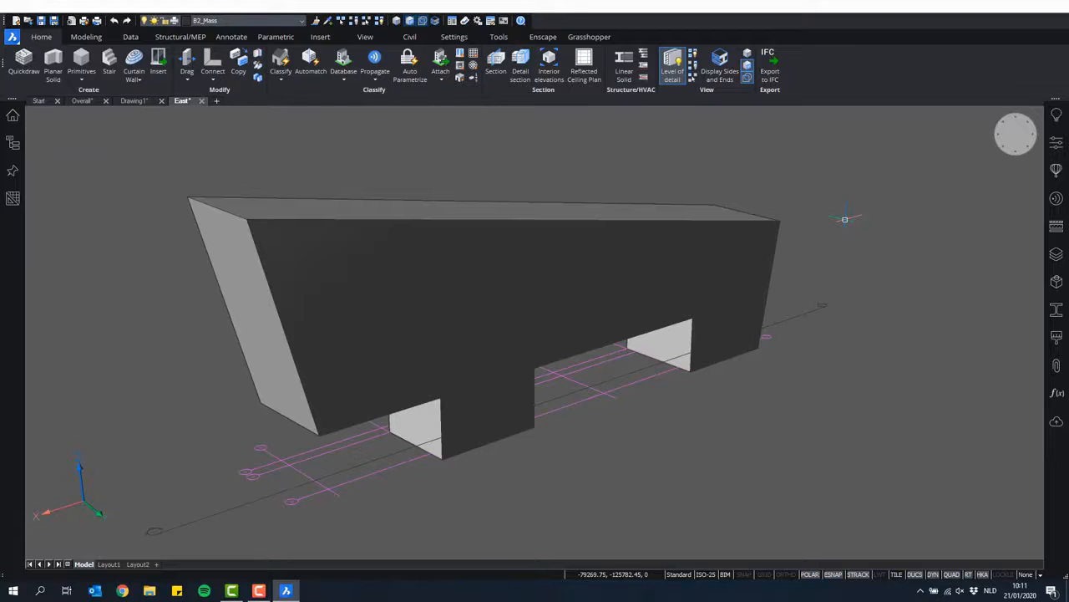
middle_click_drag(645, 239, 625, 257, "shift")
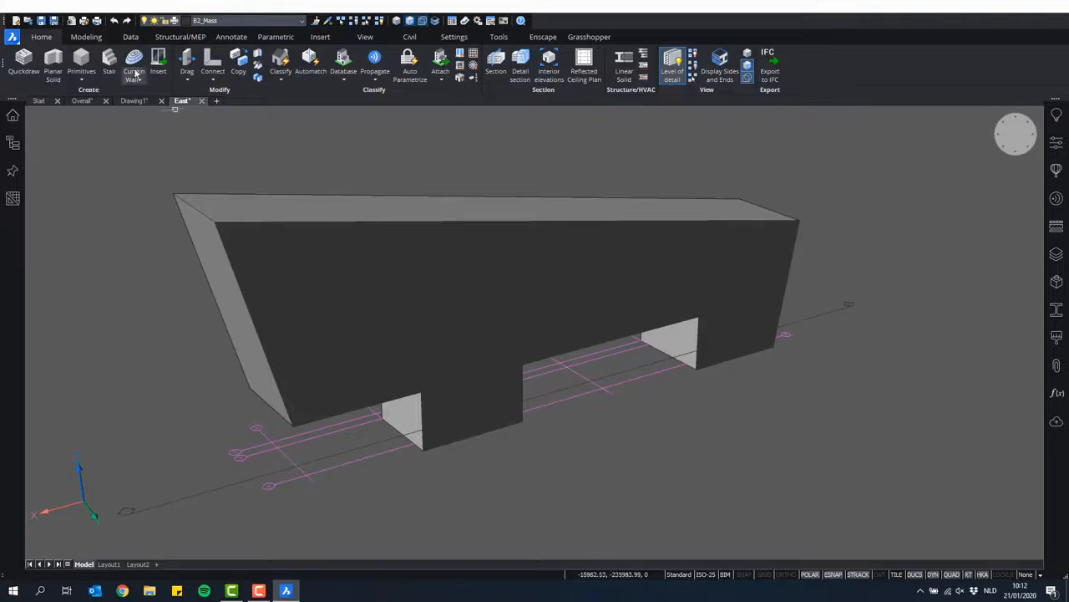
left_click(87, 38)
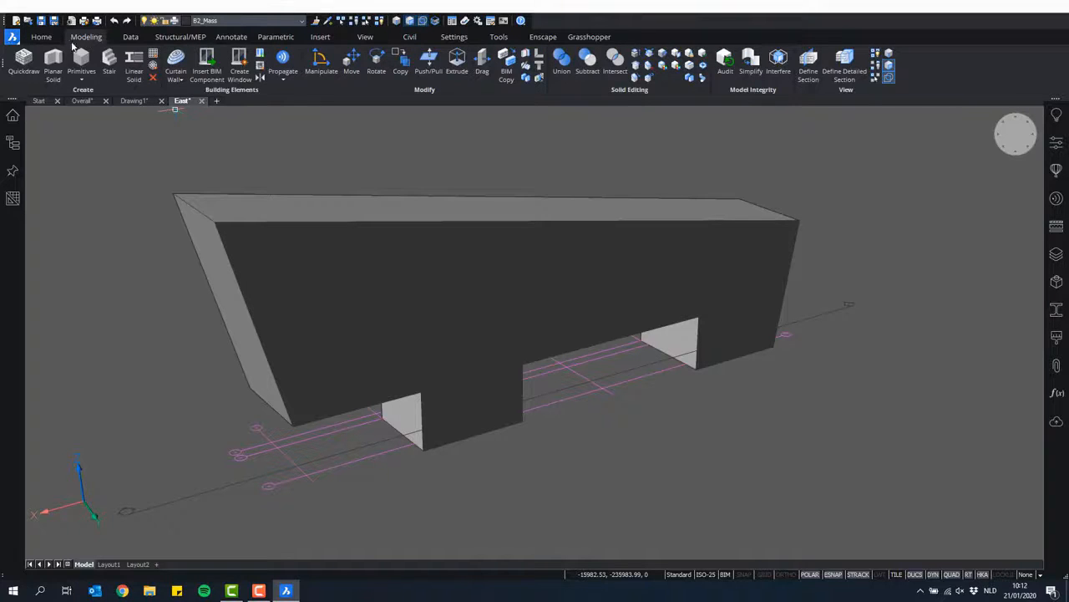
left_click(703, 70)
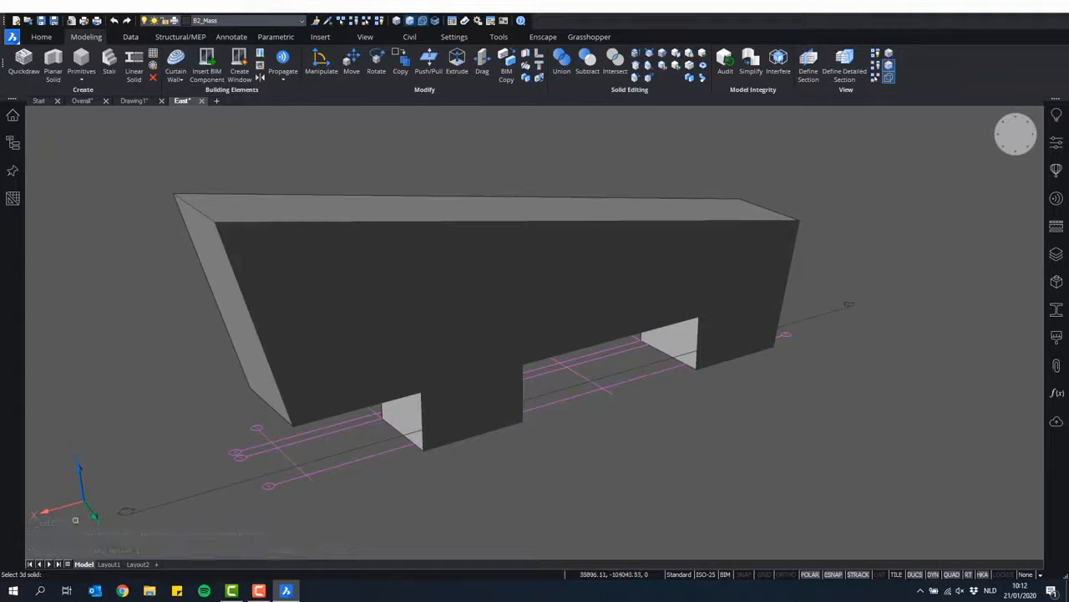
left_click(744, 254)
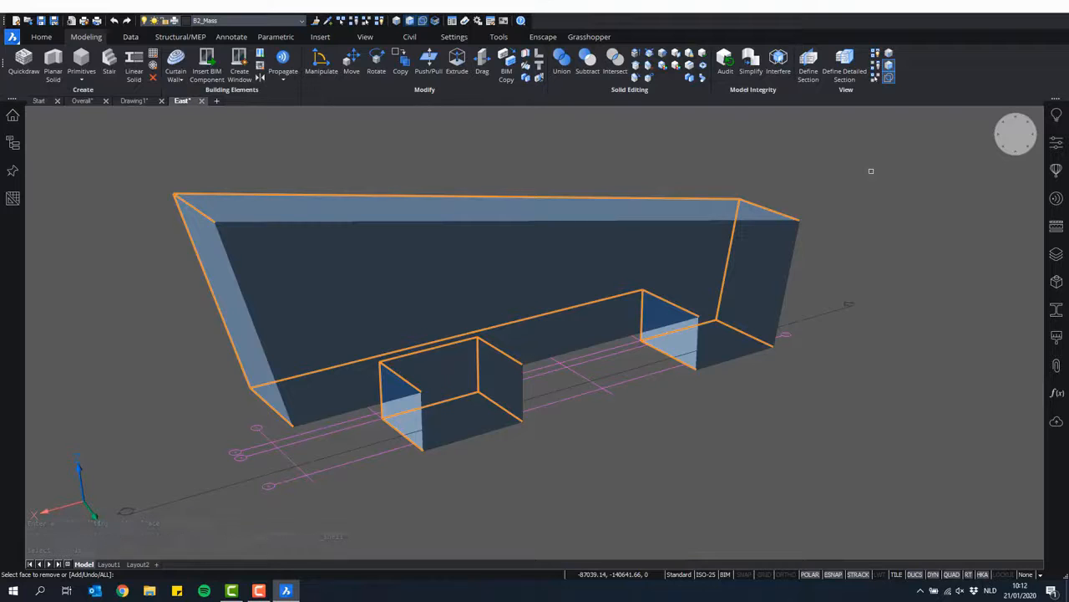
key("Return")
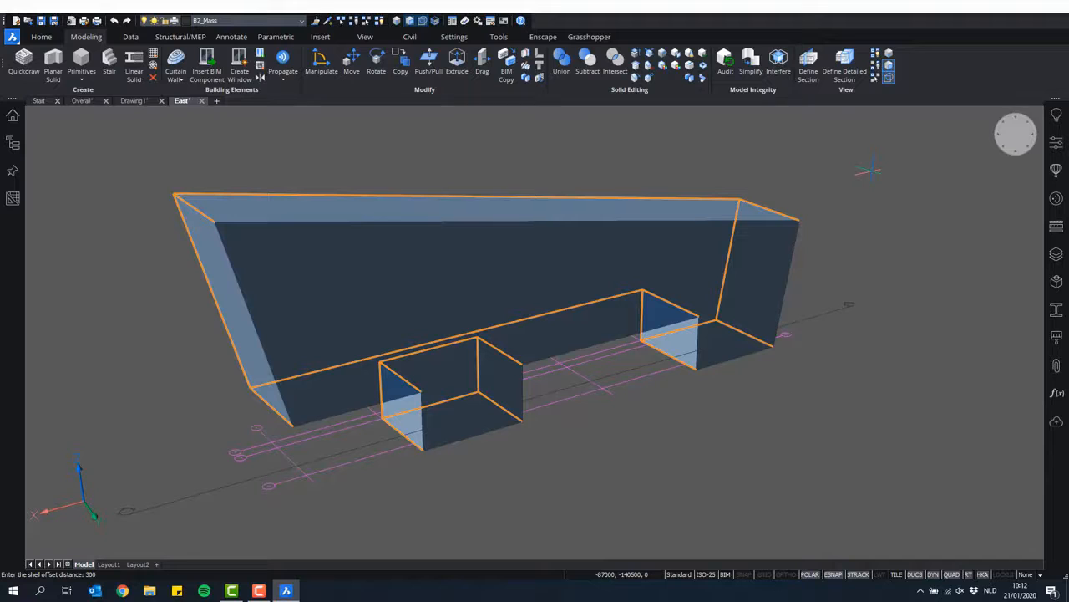
key("Return")
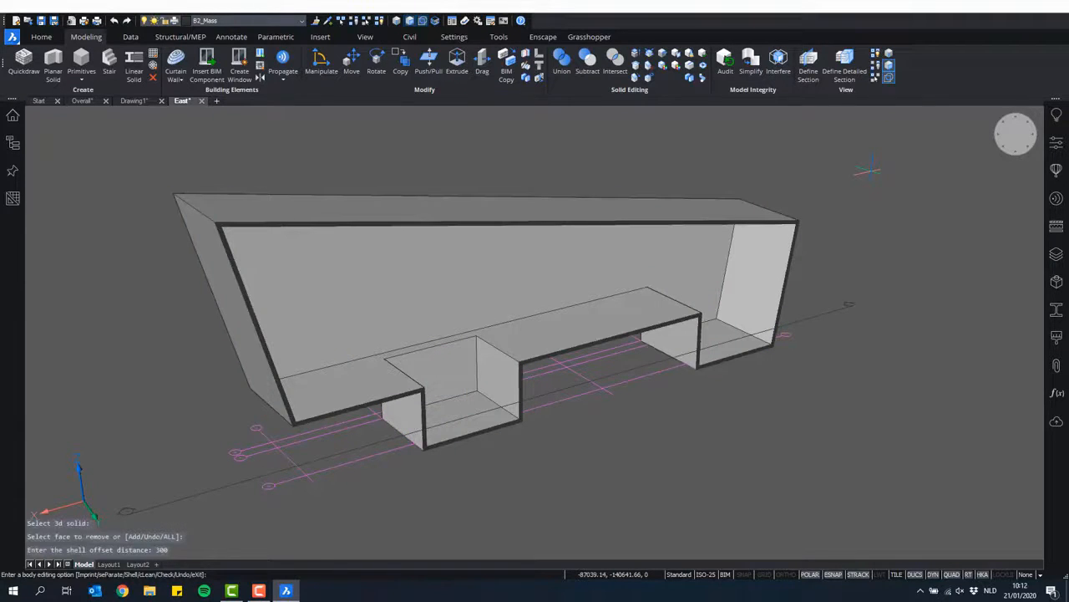
key("Return")
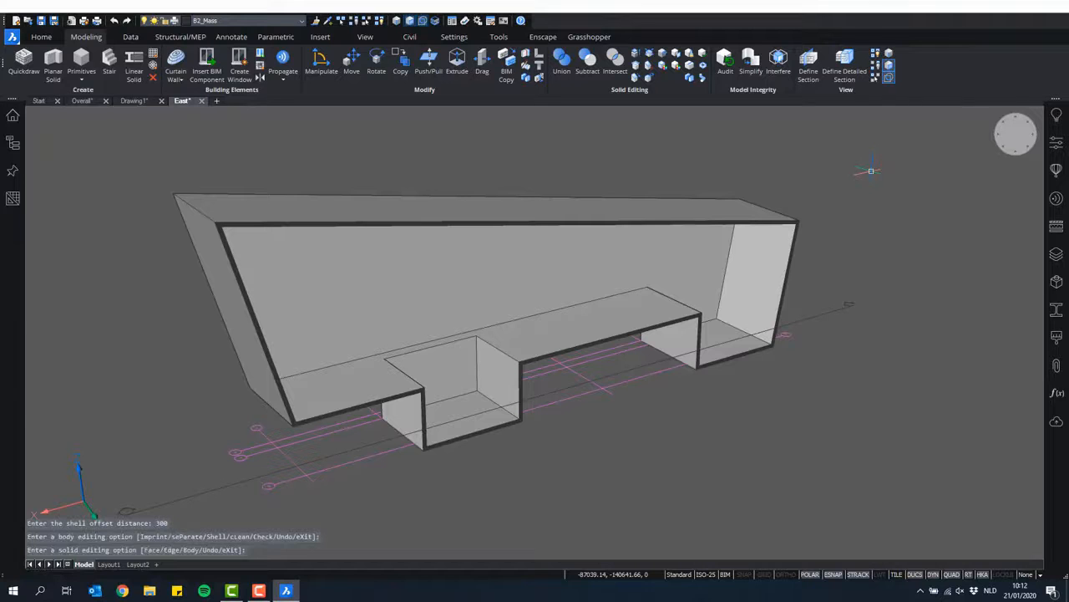
- Examine the hollowed mass's wall thickness and corners in the section, and check by selection whether it is one solid
middle_click_drag(507, 317, 568, 309, "shift")
scroll(673, 289, "up", 5)
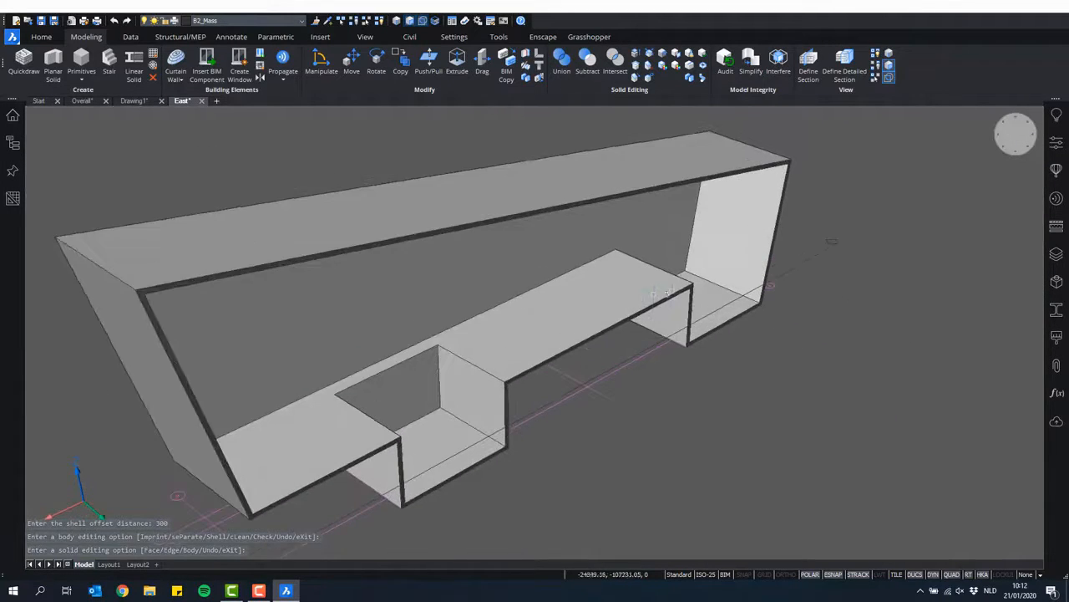
scroll(678, 289, "up", 8)
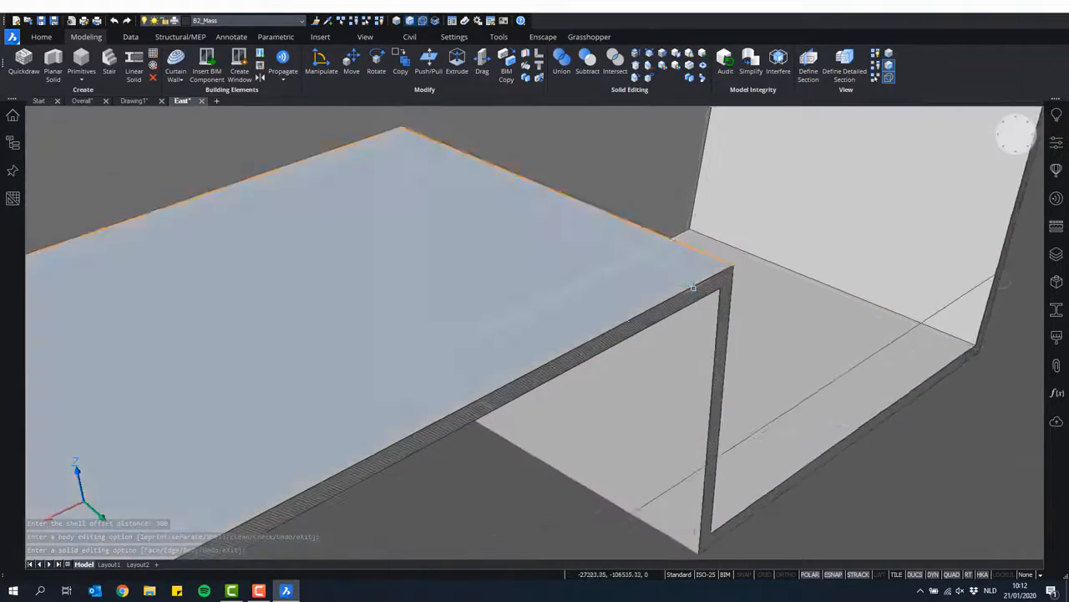
mouse_move(692, 288)
middle_mouse_down("shift")
mouse_move(504, 253)
mouse_move(535, 273)
mouse_move(684, 274)
middle_mouse_up("shift")
scroll(684, 274, "down", 8)
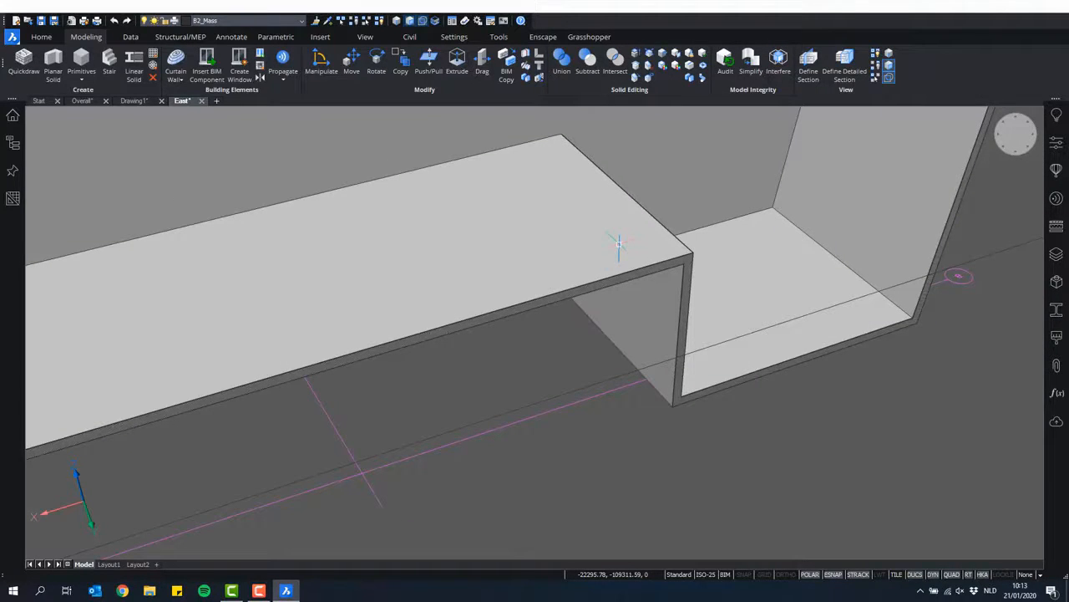
scroll(619, 243, "down", 7)
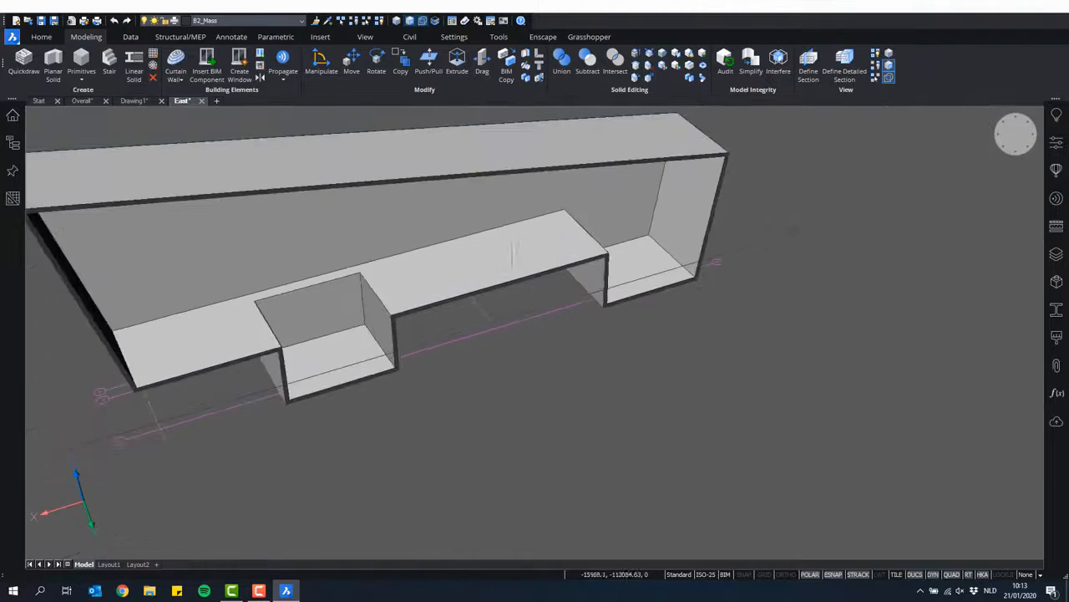
middle_click_drag(513, 253, 634, 307)
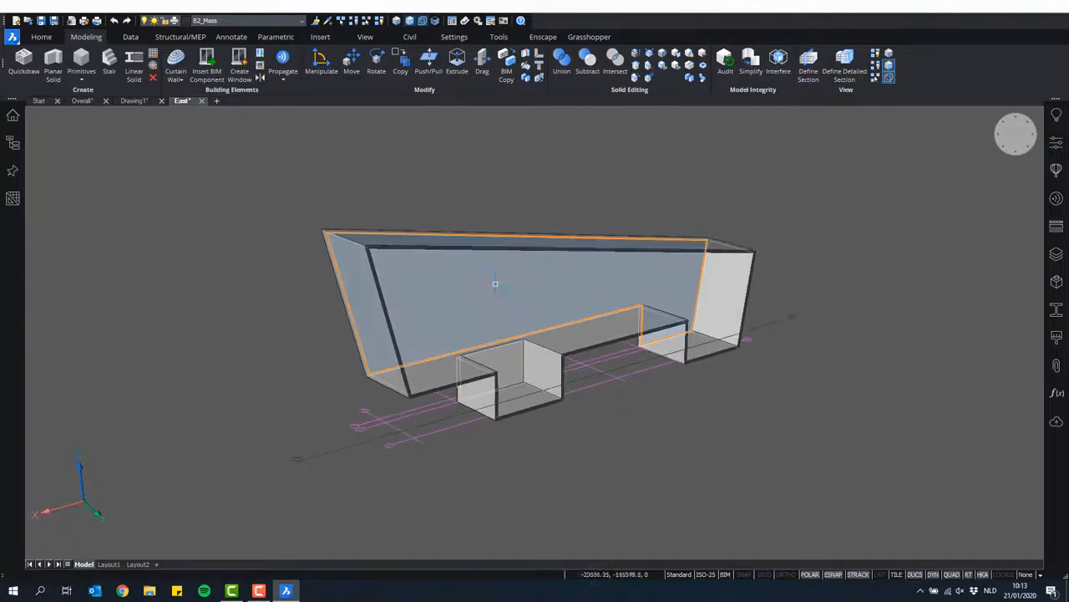
left_click(494, 314)
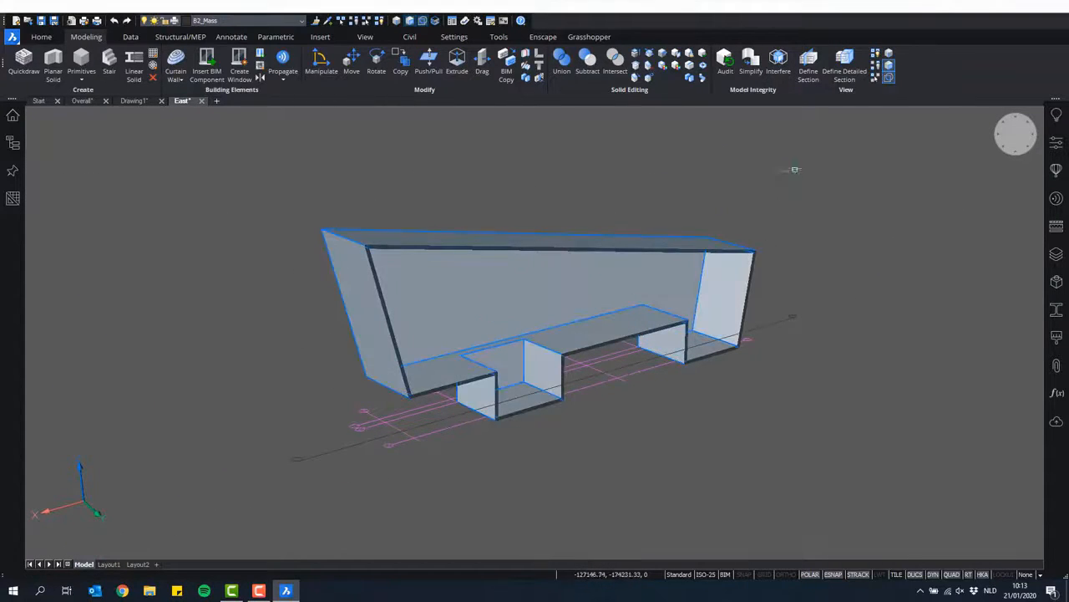
left_click(568, 310)
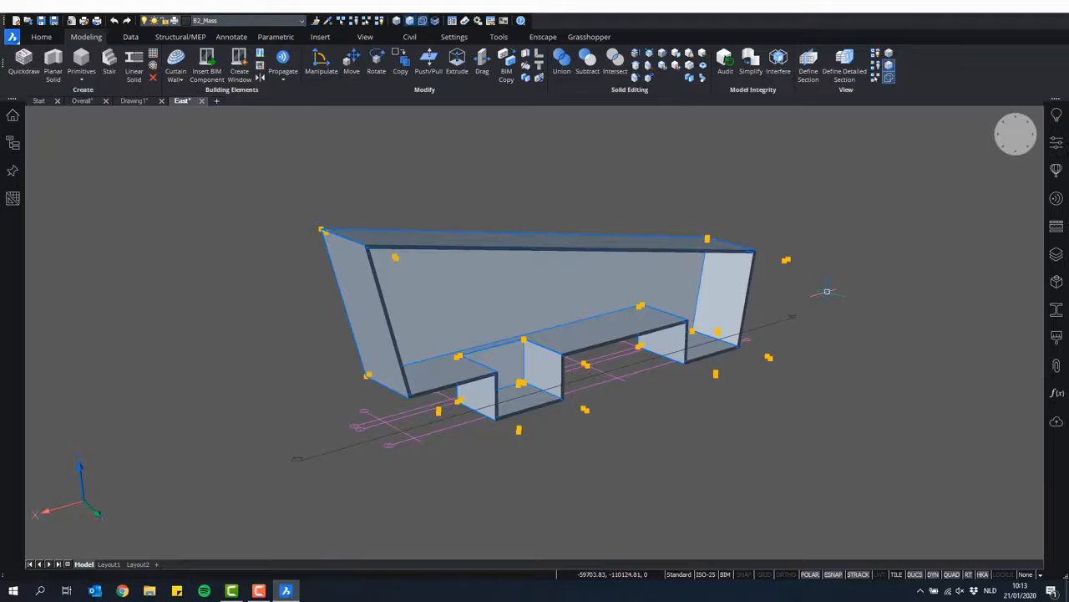
key("Escape")
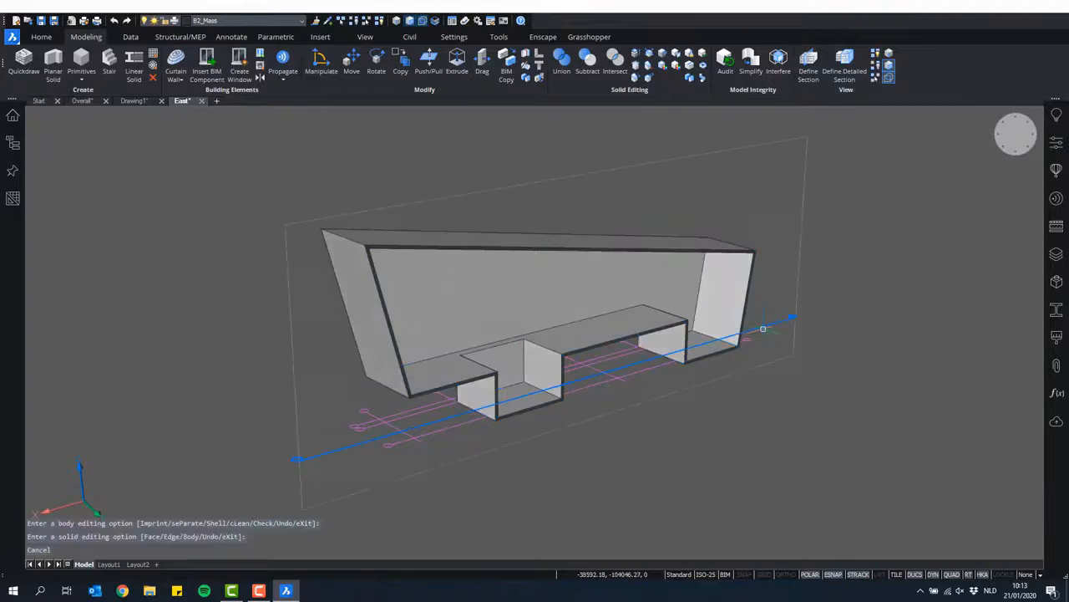
- Turn off the section's clipping display and delete the section from the model
double_click(767, 310)
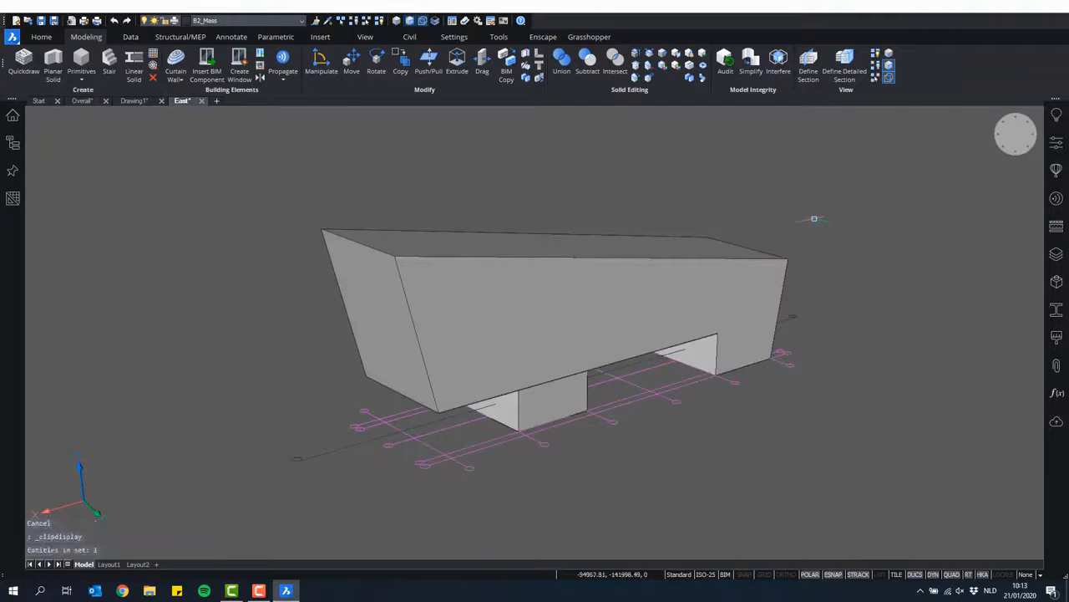
middle_click_drag(660, 176, 693, 213, "shift")
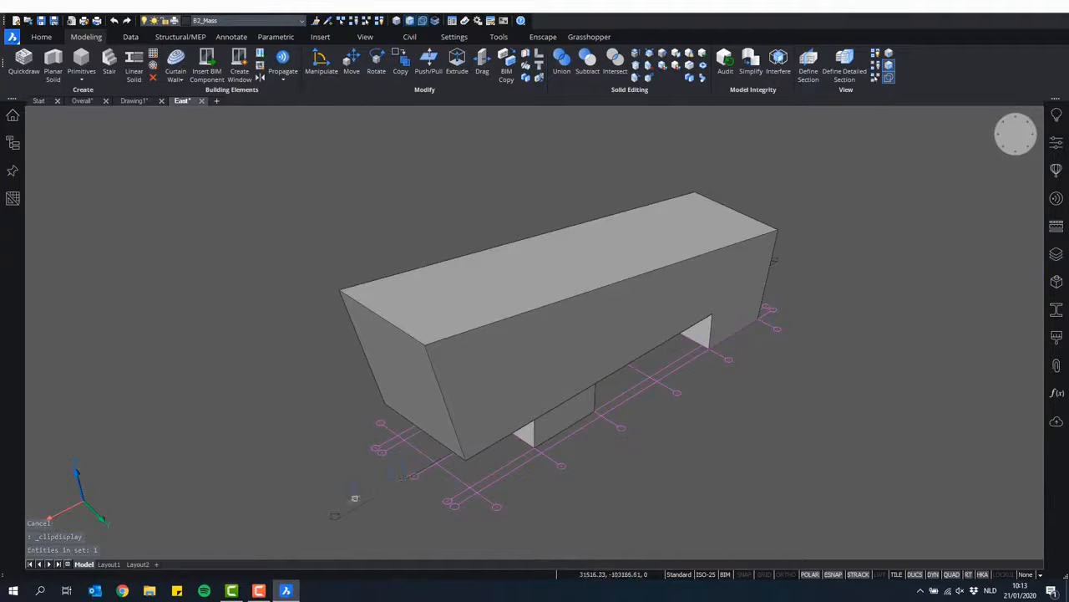
left_click(335, 515)
key("Delete")
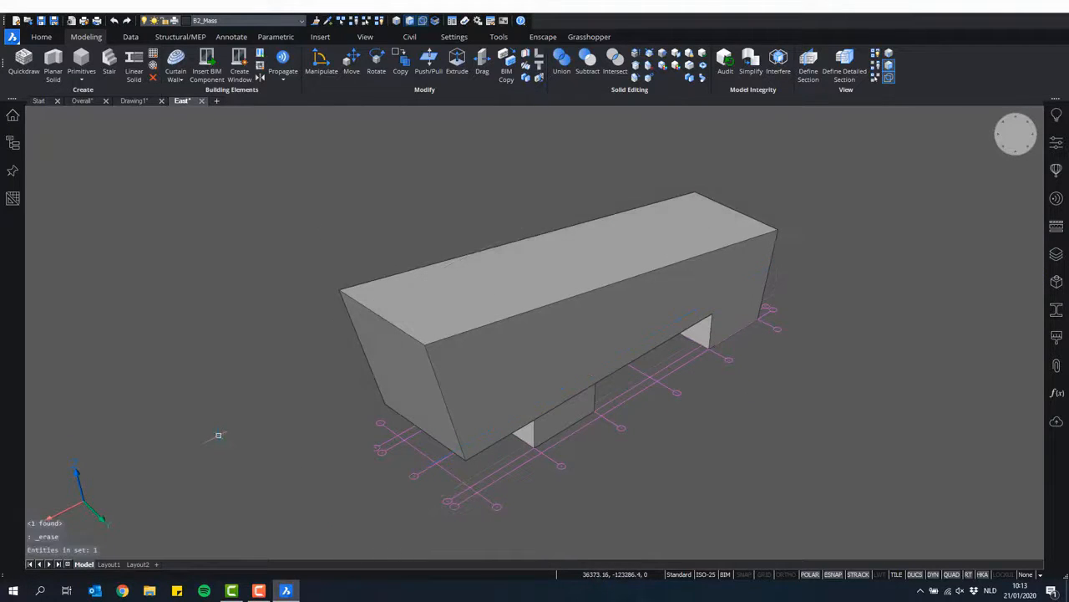
- Split the whole hollow mass into separate solid parts for its walls, floors and roof
middle_click_drag(195, 442, 169, 389, "shift")
middle_click_drag(204, 342, 203, 338)
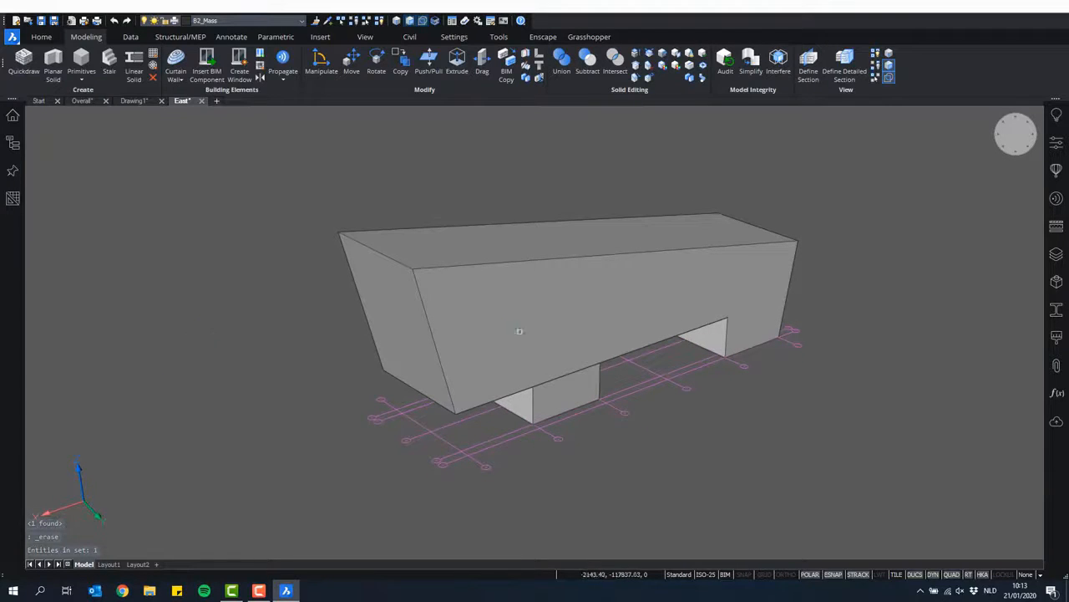
mouse_move(582, 307)
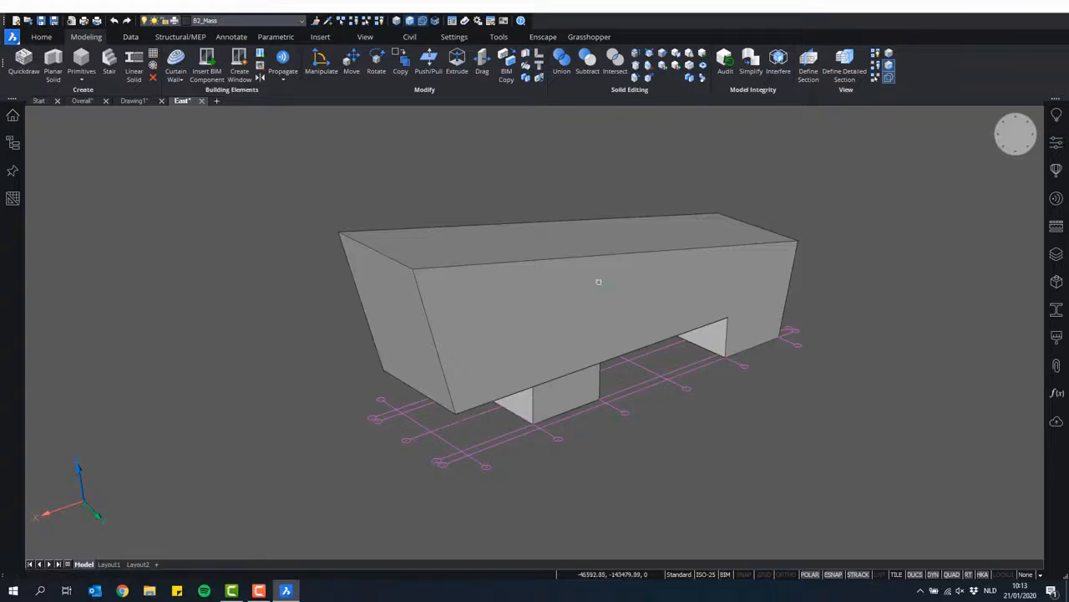
mouse_move(598, 282)
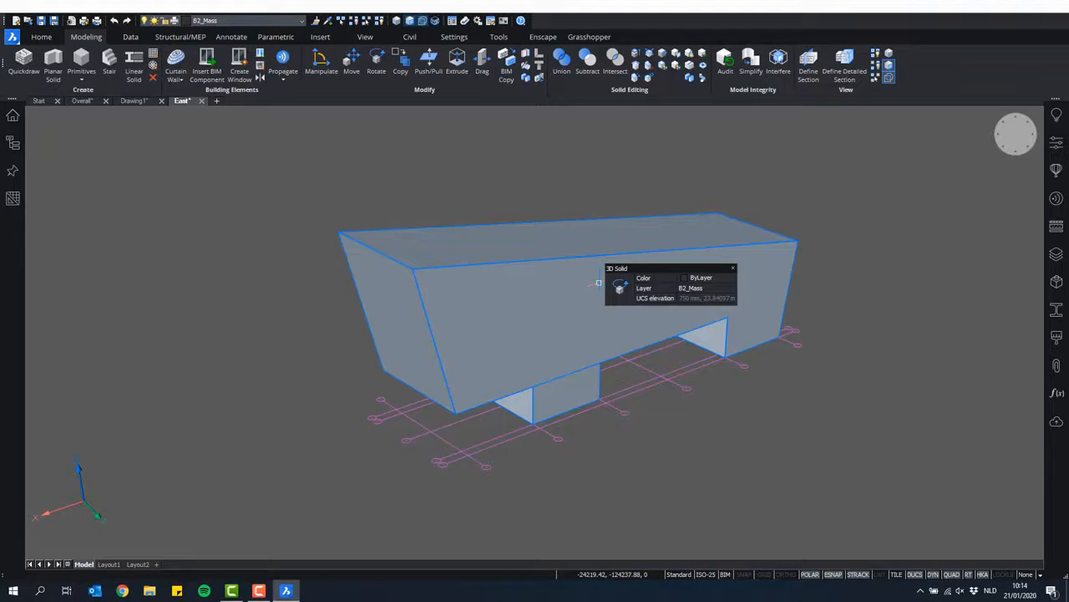
left_click(600, 283)
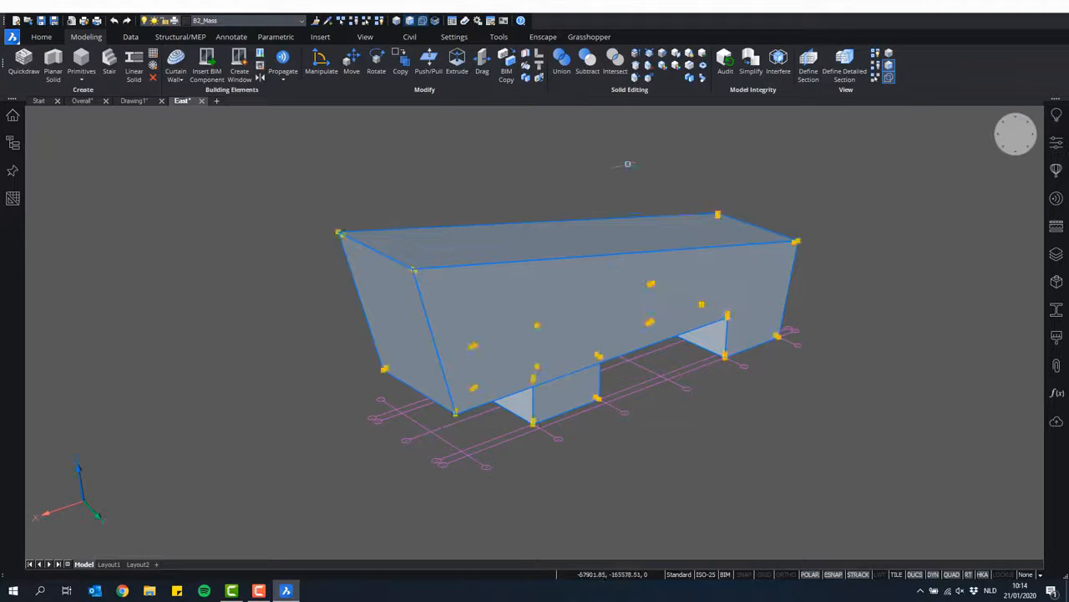
middle_click_drag(609, 163, 584, 172)
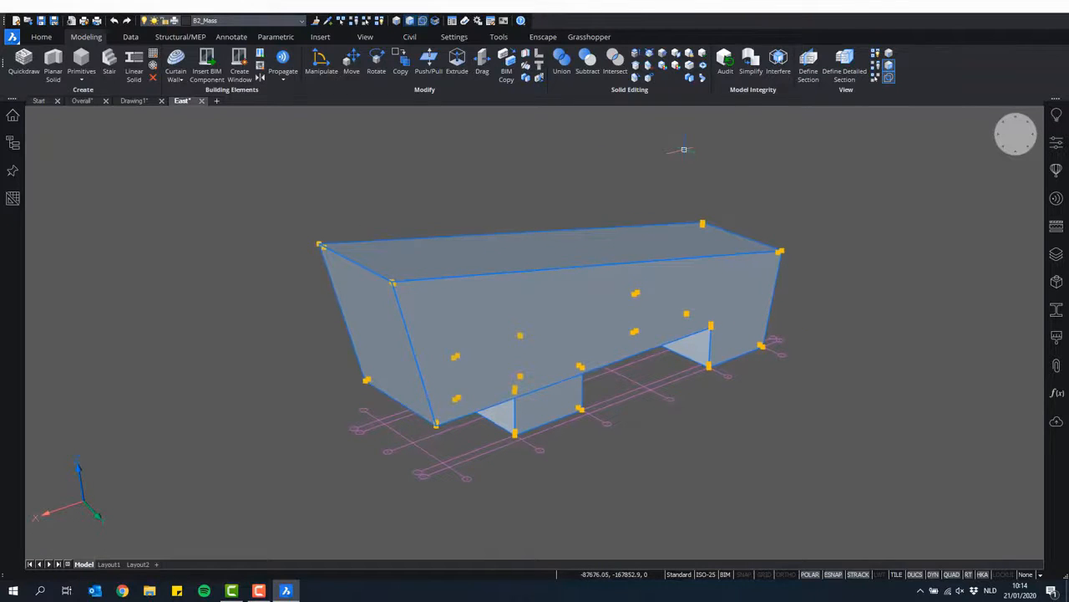
mouse_move(684, 149)
mouse_move(698, 189)
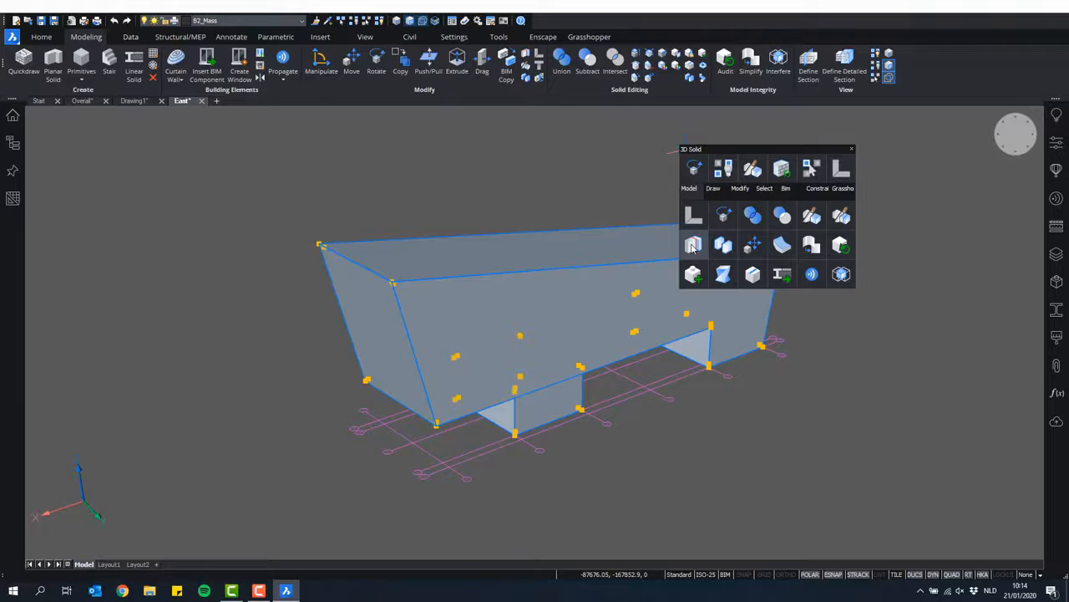
left_click(693, 247)
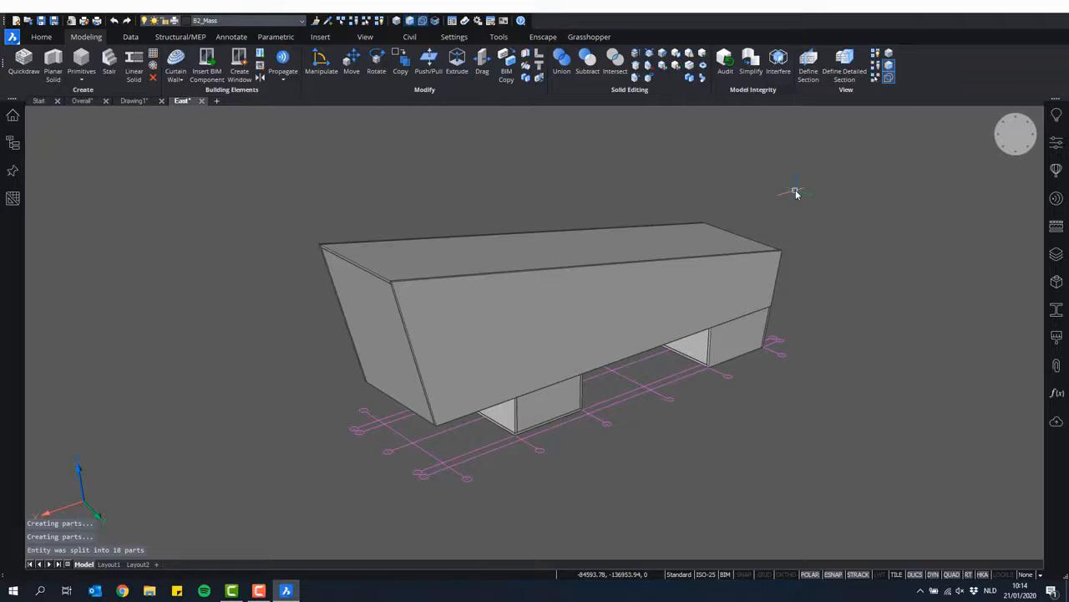
- Inspect the joints between the split roof and wall solids at the building's slanted end, and check their separate selection
middle_click_drag(685, 300, 827, 292, "shift")
scroll(456, 250, "up", 8)
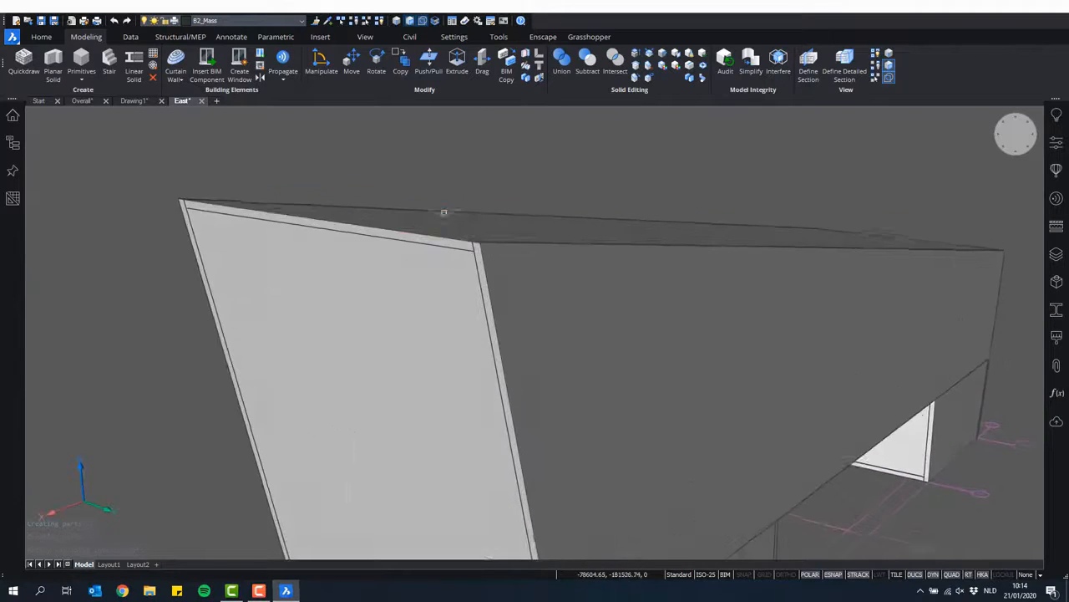
middle_click_drag(443, 212, 457, 258, "shift")
scroll(456, 258, "down", 5)
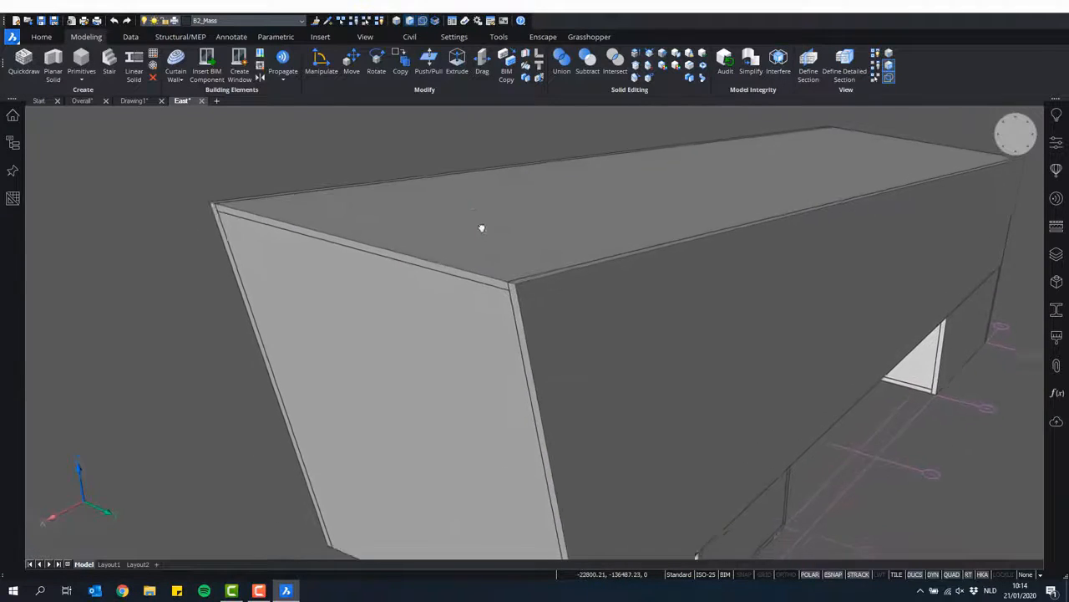
left_click(581, 298)
key("Escape")
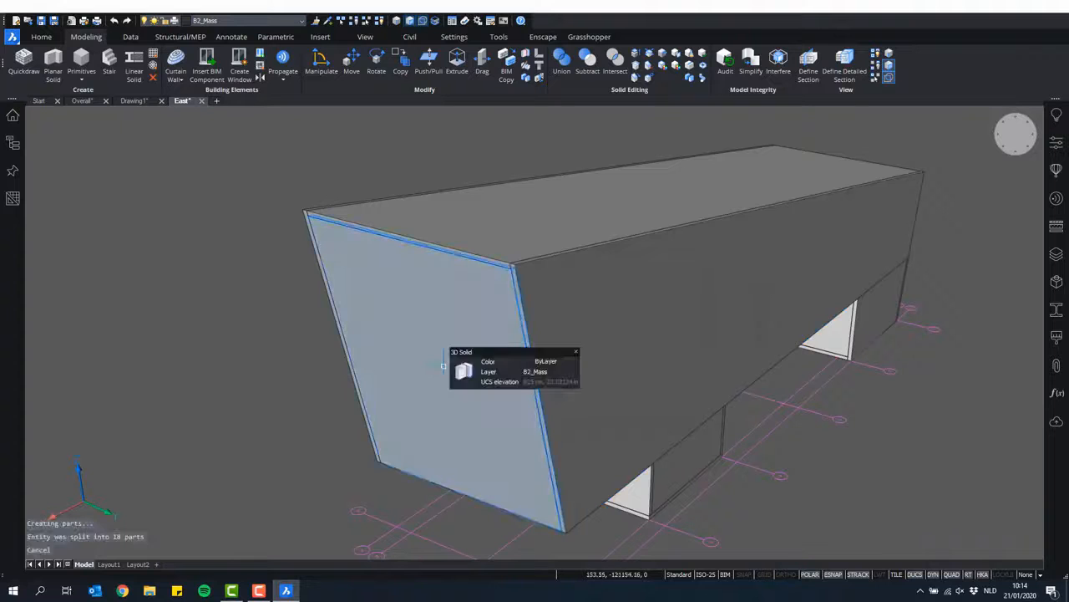
- Check by selection whether the long side wall's upper part and its lower leg at the slanted end are separate solids
middle_click_drag(488, 222, 664, 289, "shift")
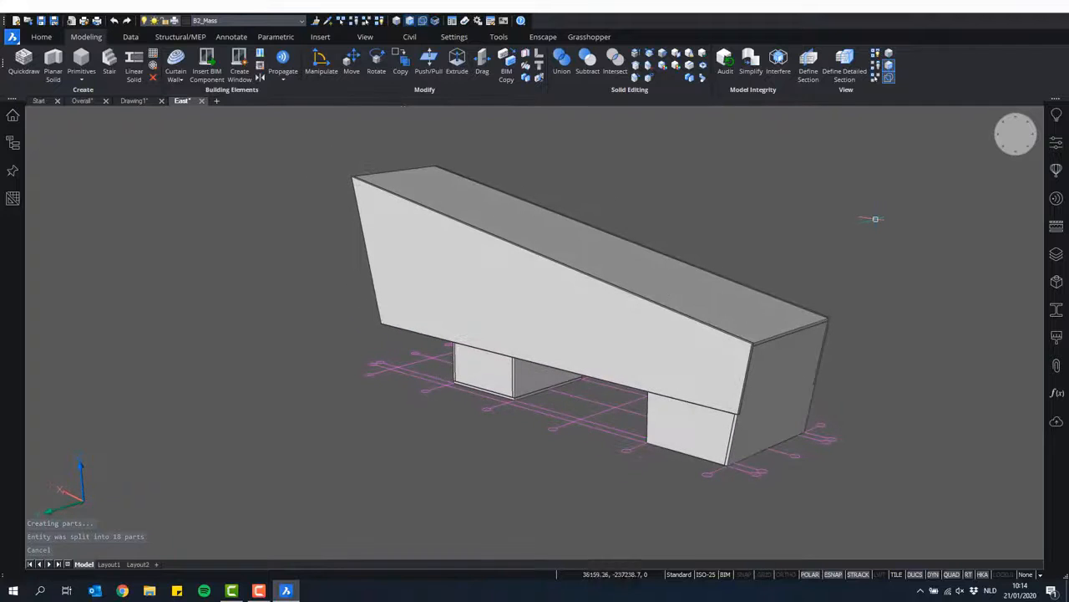
scroll(689, 434, "up", 3)
middle_click_drag(685, 433, 636, 394, "shift")
left_click(684, 437)
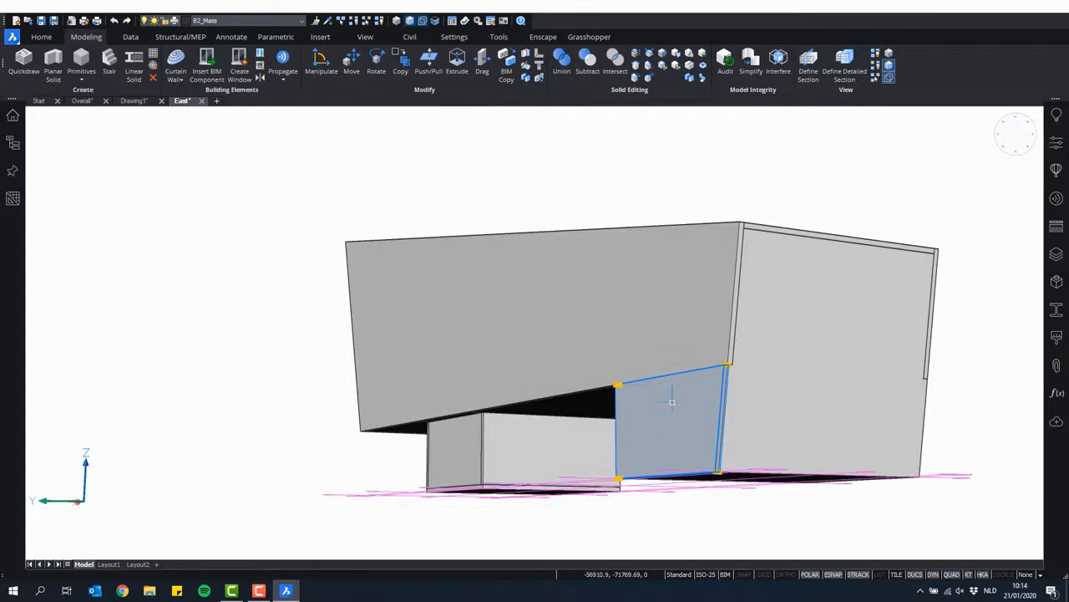
left_click(643, 294)
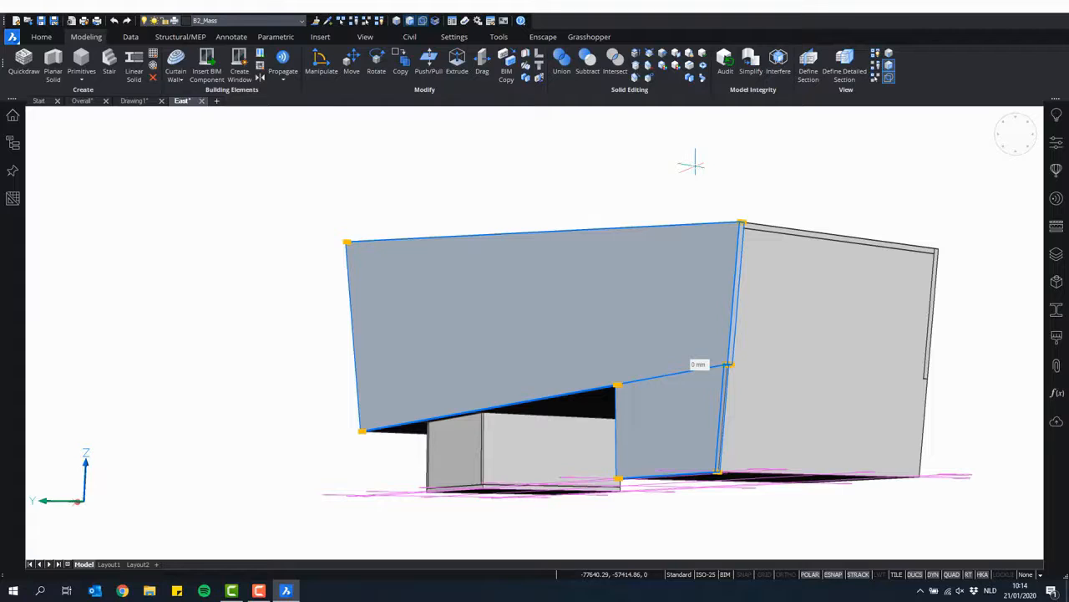
key("Escape")
key("Escape")
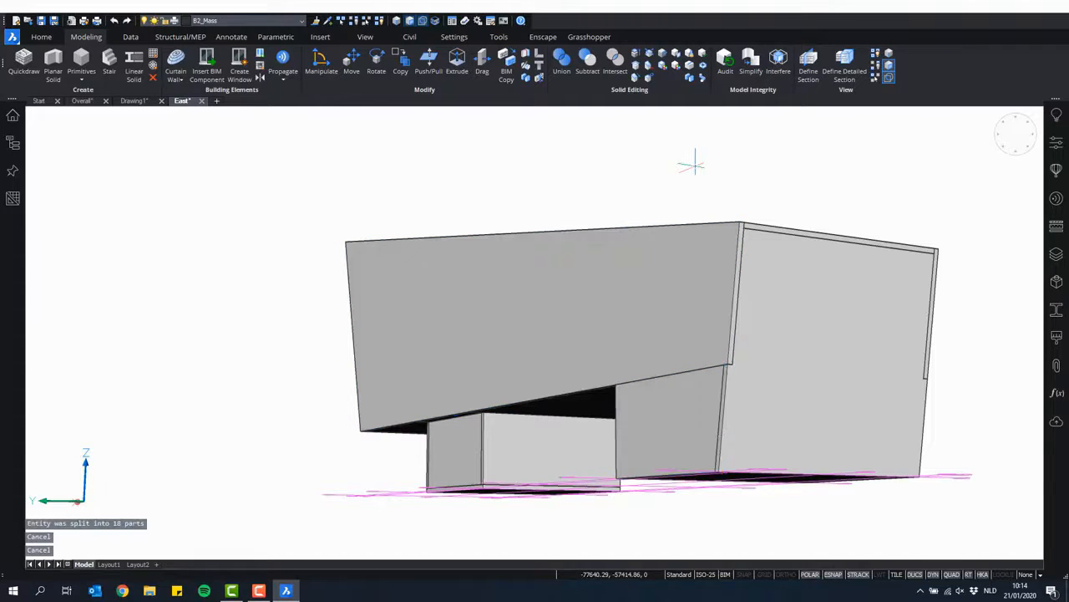
- Union the long side wall's upper part with its lower leg at the slanted end into one solid
left_click(700, 424)
left_click(692, 278)
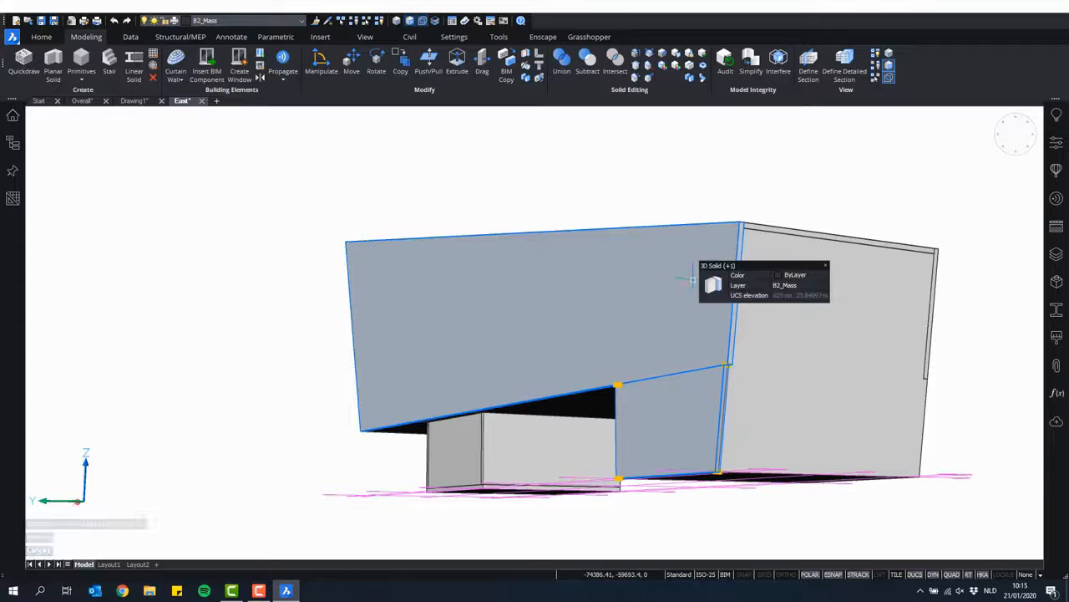
mouse_move(712, 284)
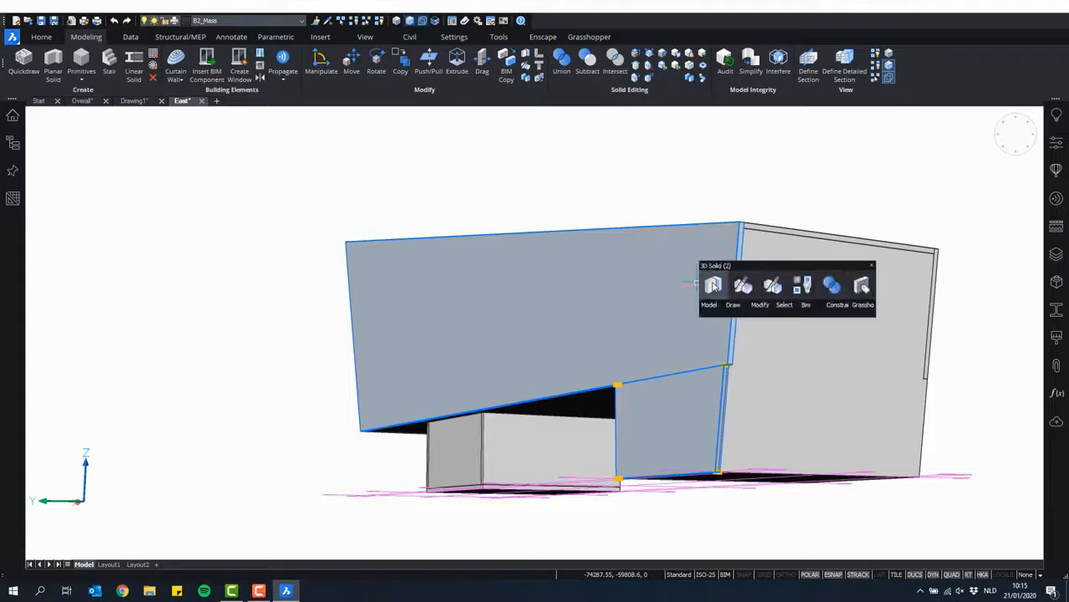
mouse_move(716, 308)
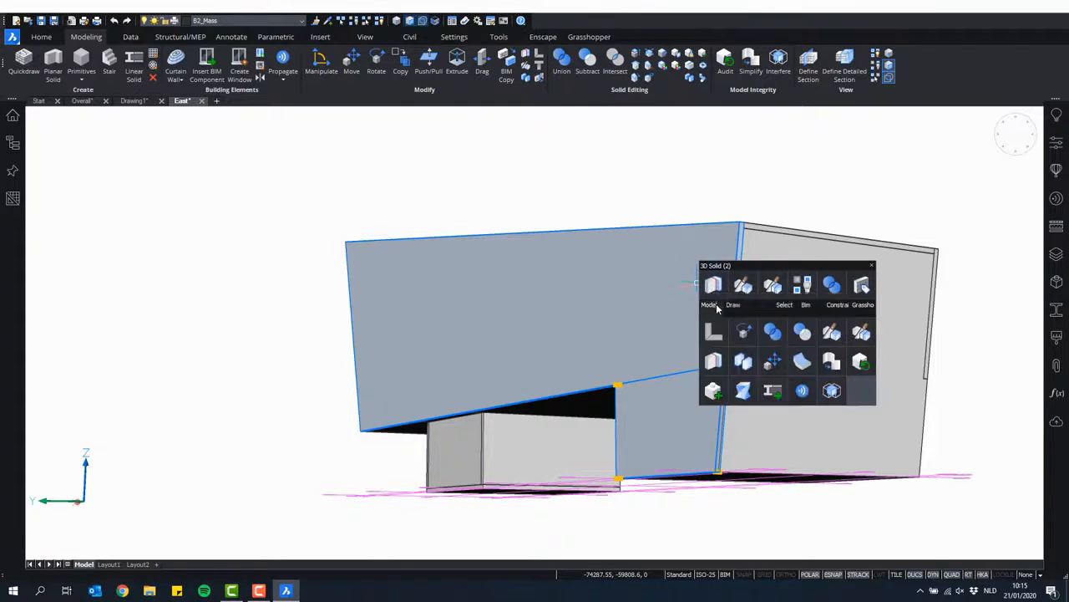
left_click(770, 333)
- Union the upper part and the lower leg of the opposite long side wall into one solid
scroll(724, 316, "down", 3)
middle_click_drag(724, 315, 792, 281, "shift")
scroll(927, 295, "up", 4)
scroll(792, 281, "down", 2)
scroll(742, 263, "up", 2)
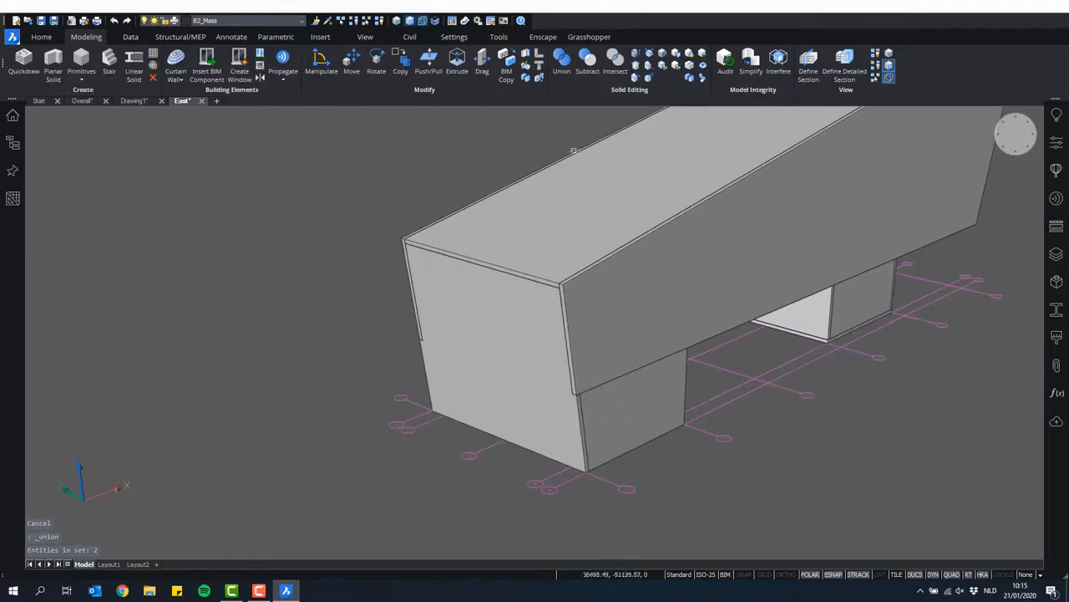
left_click(562, 61)
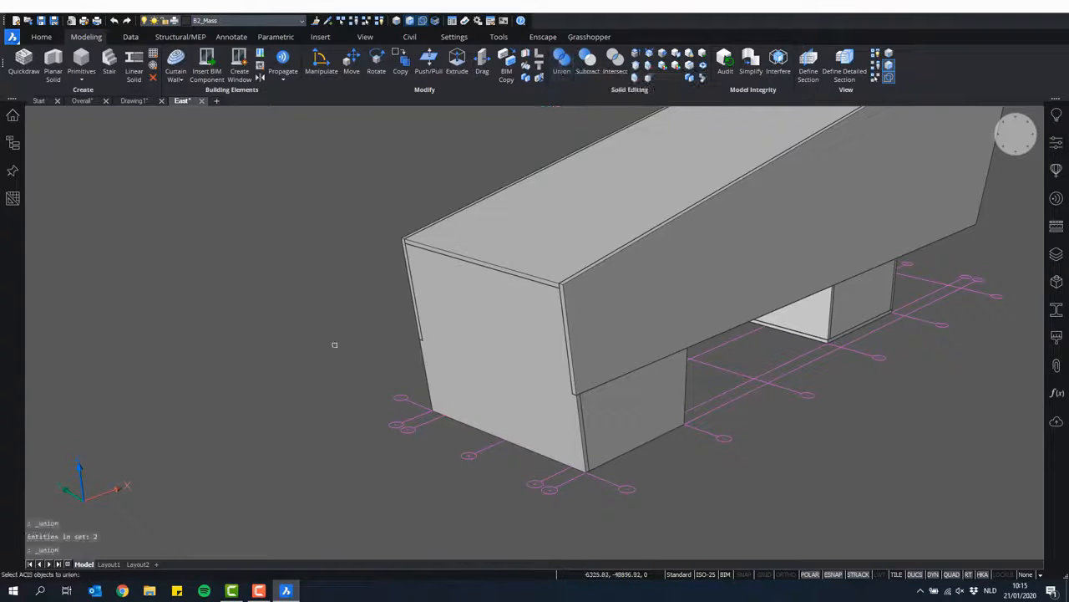
left_click(634, 410)
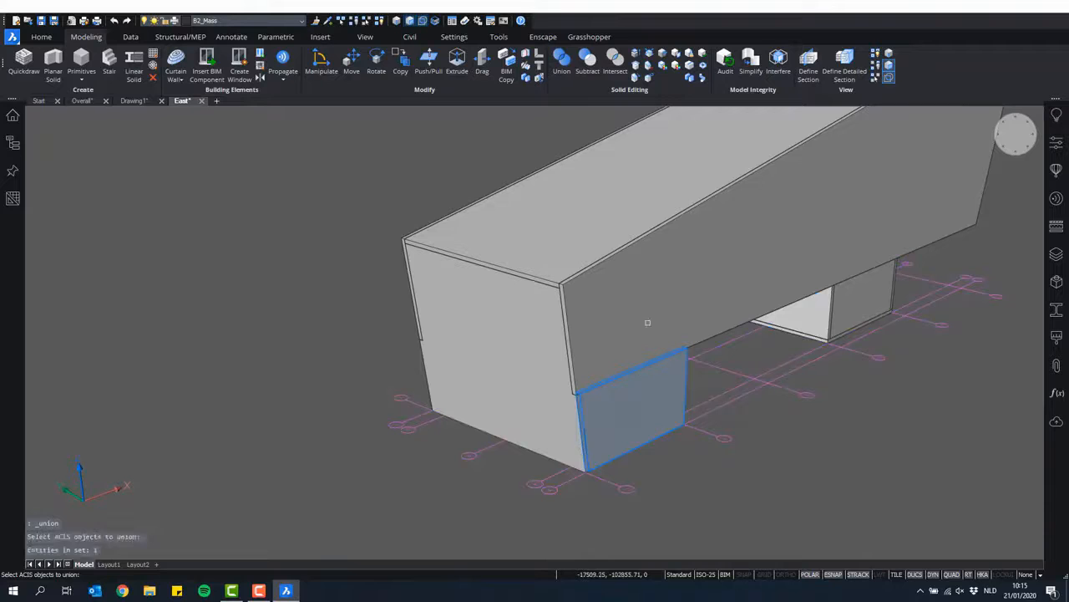
left_click(646, 311)
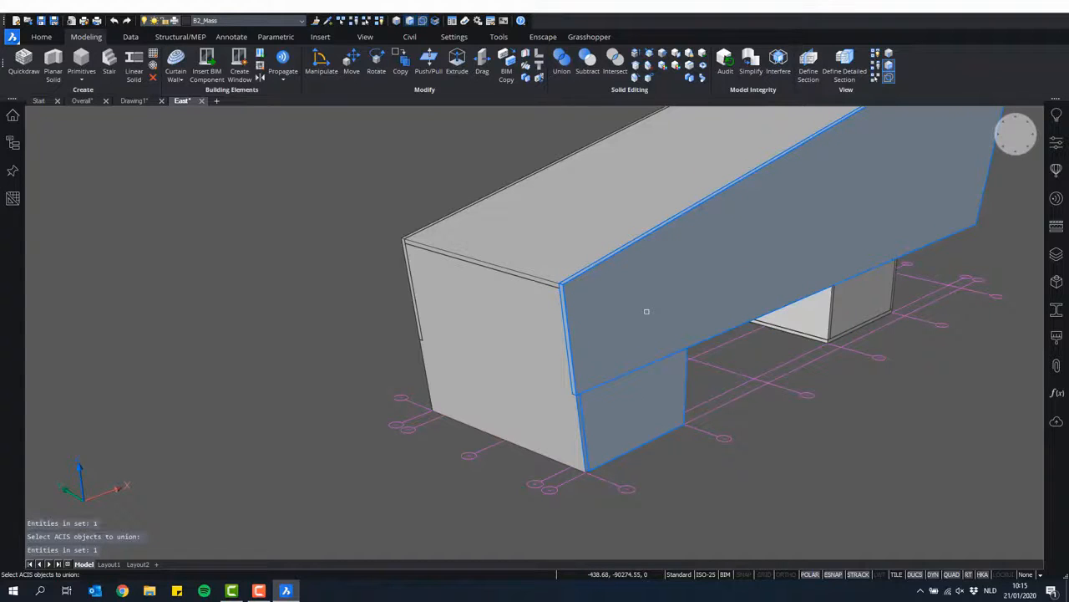
left_click(646, 311)
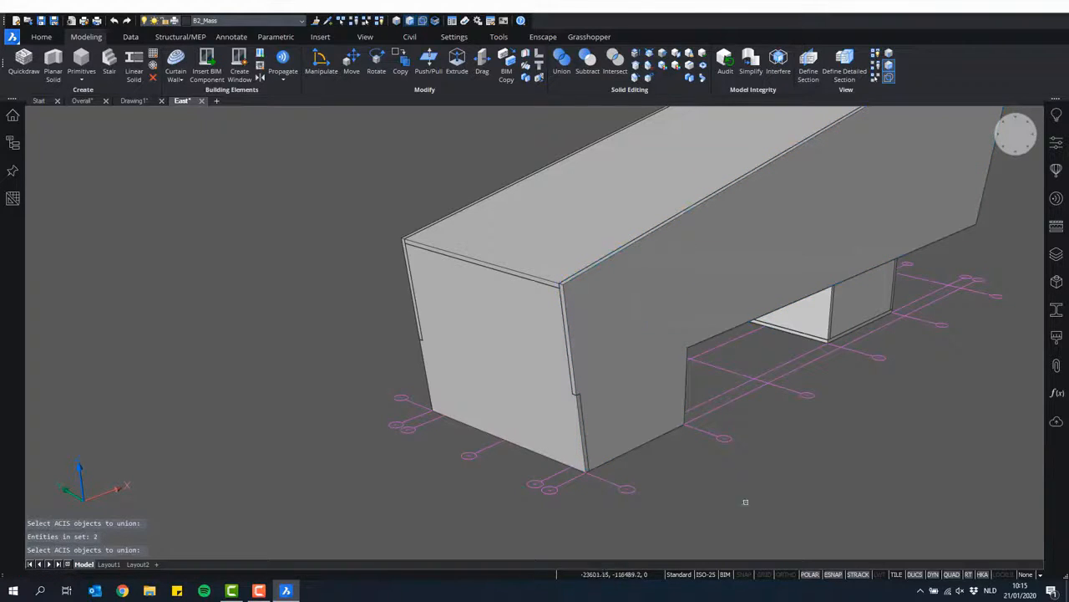
- Examine the stepped corner joint where the merged long side wall meets the slanted end wall
middle_click_drag(625, 487, 612, 358, "shift")
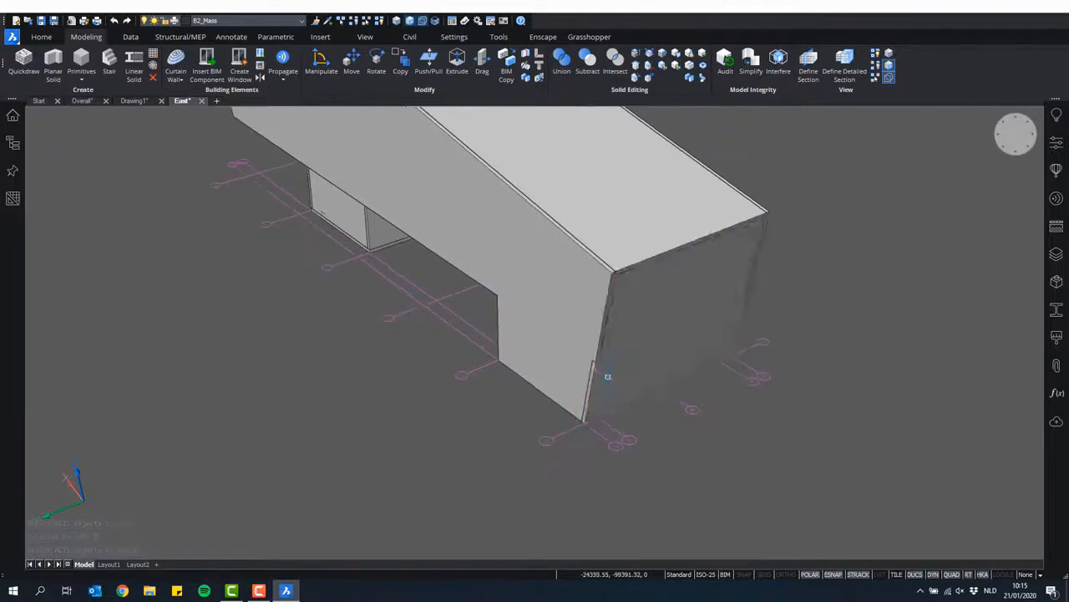
scroll(607, 377, "up", 8)
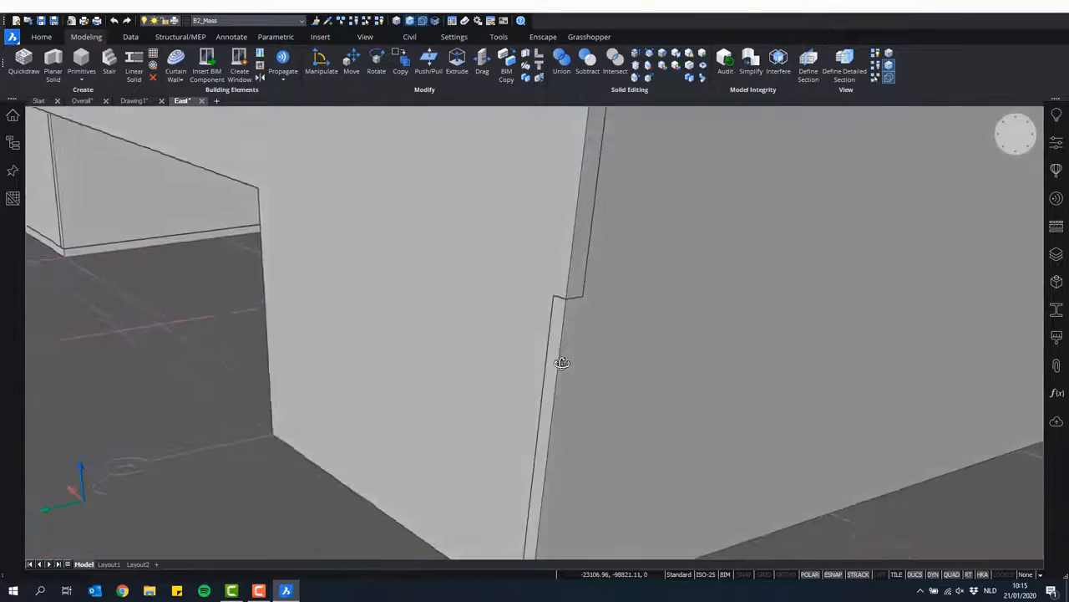
scroll(562, 363, "down", 8)
mouse_move(565, 351)
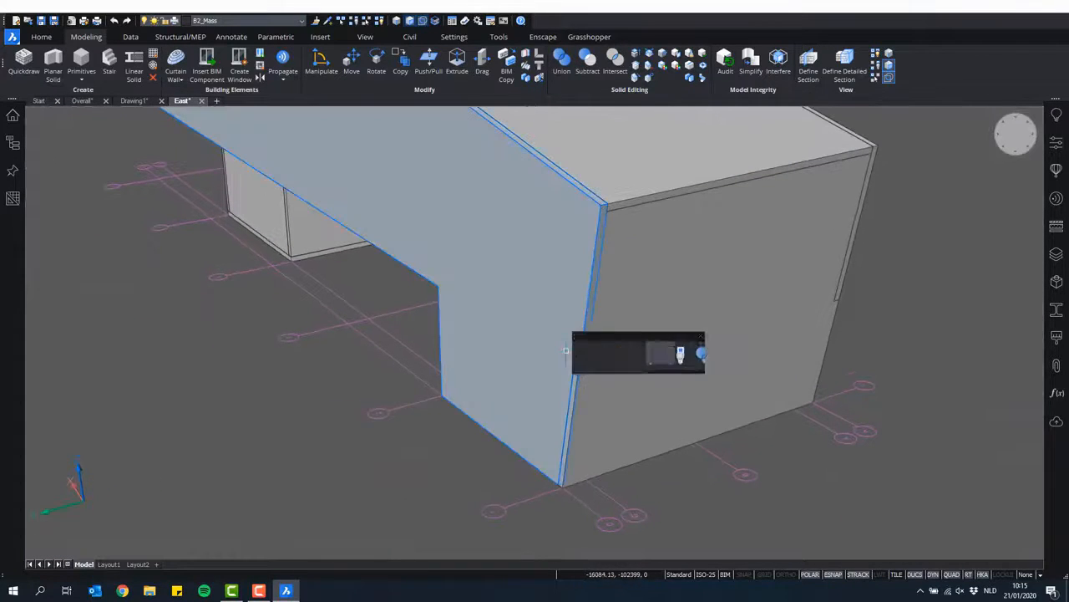
scroll(575, 377, "up", 3)
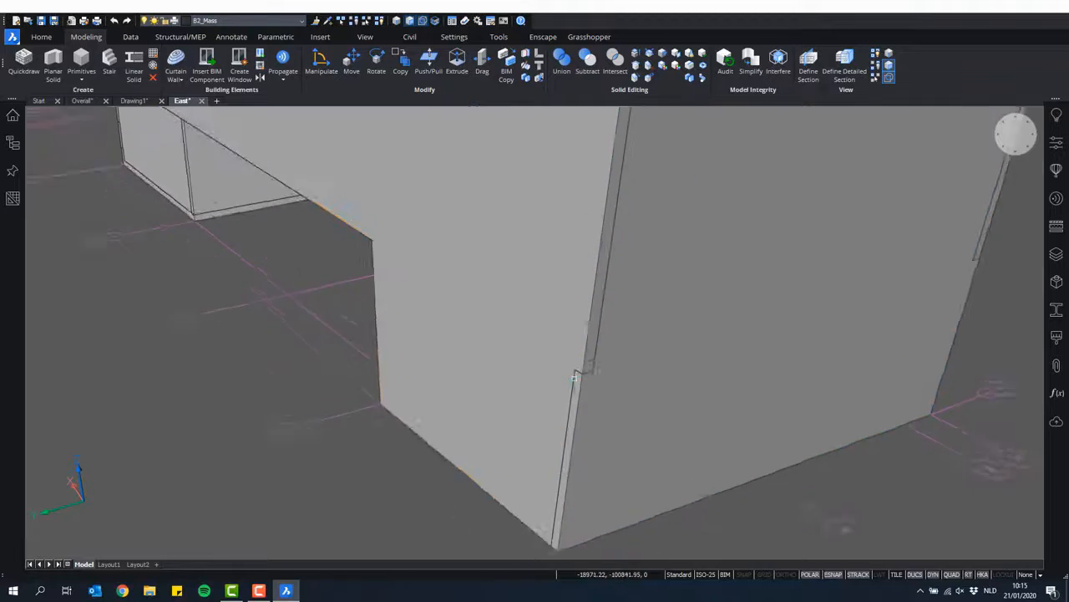
scroll(575, 378, "up", 6)
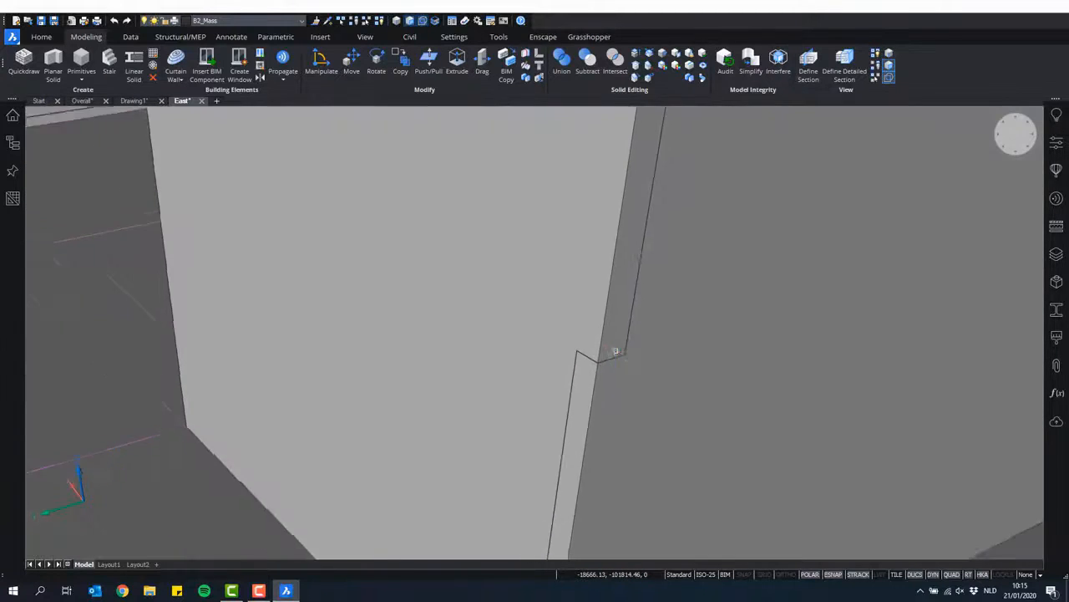
scroll(614, 351, "down", 9)
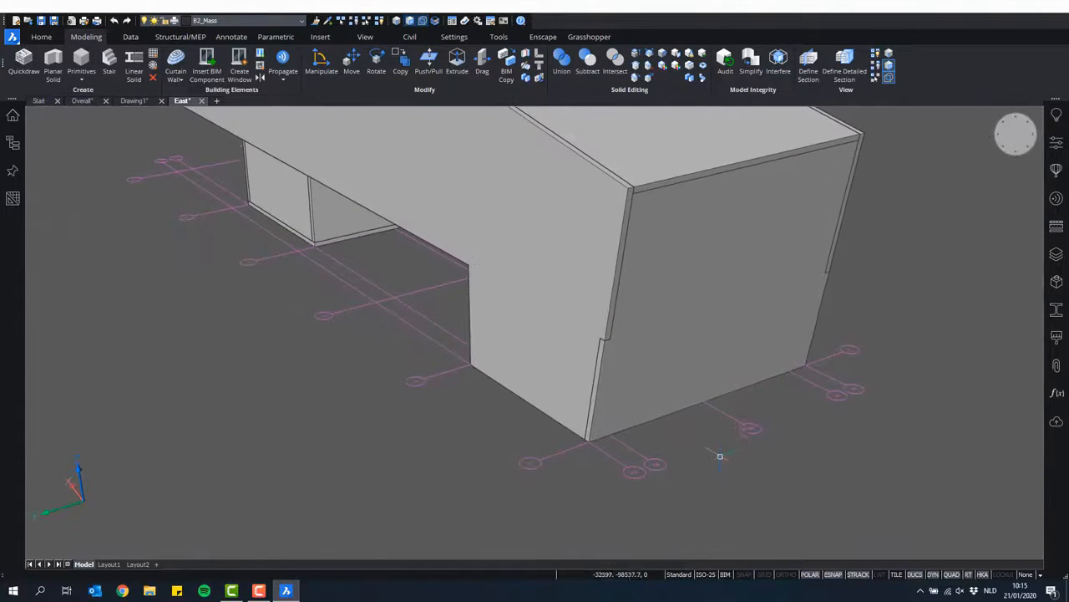
scroll(716, 448, "down", 1)
scroll(619, 368, "up", 3)
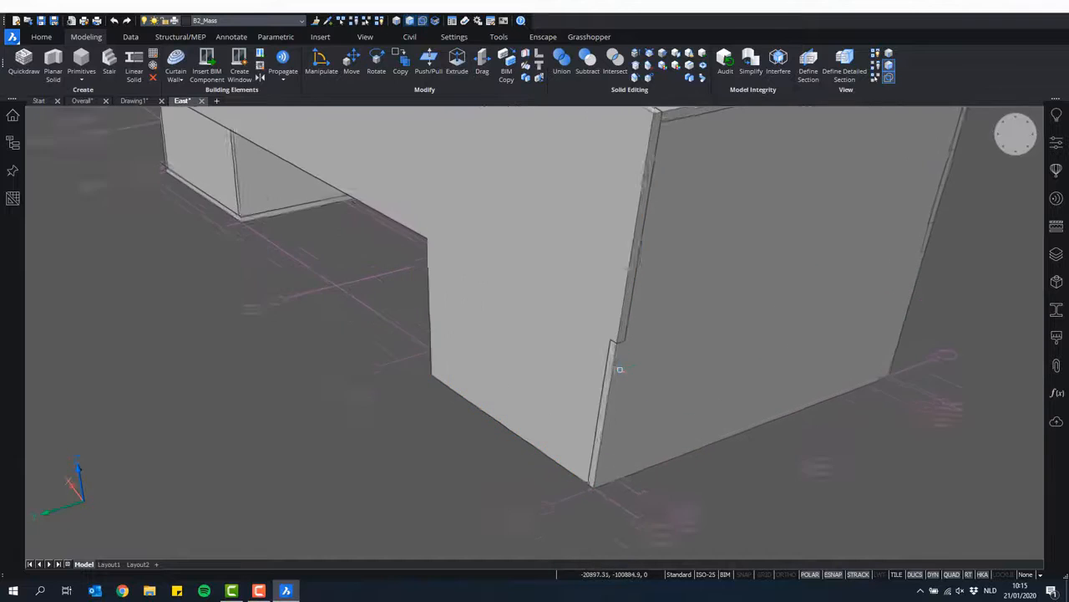
scroll(619, 369, "up", 3)
- Push/Pull the hidden end face of the long wall's lower leg out to the corner endpoint, flush with its upper part
middle_click_drag(668, 331, 612, 284, "shift")
mouse_move(608, 279)
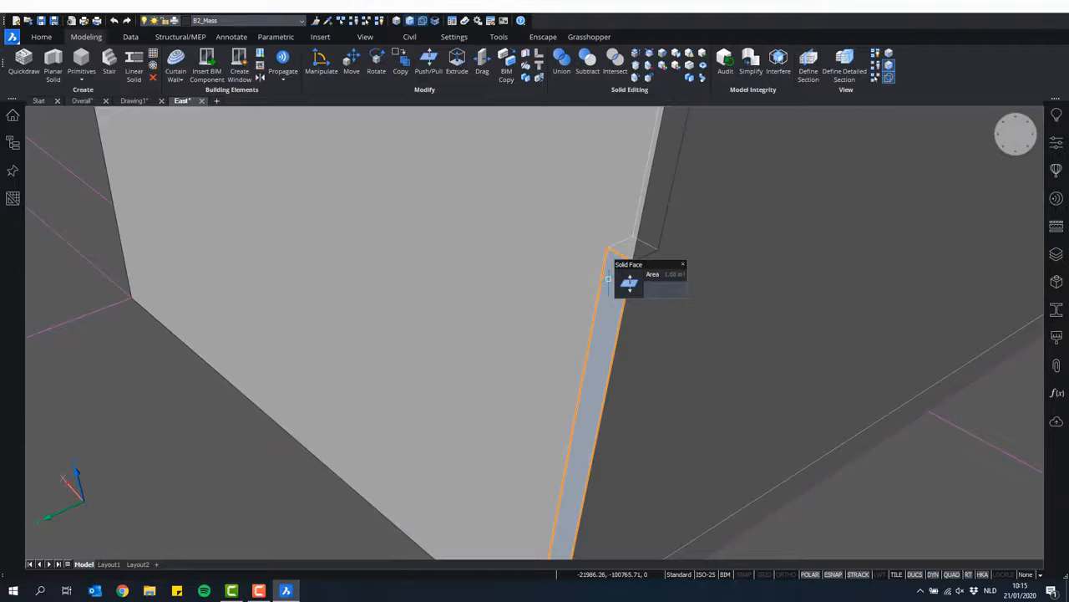
mouse_move(607, 279)
middle_mouse_down("shift")
mouse_move(595, 284)
mouse_move(605, 267)
middle_mouse_up("shift")
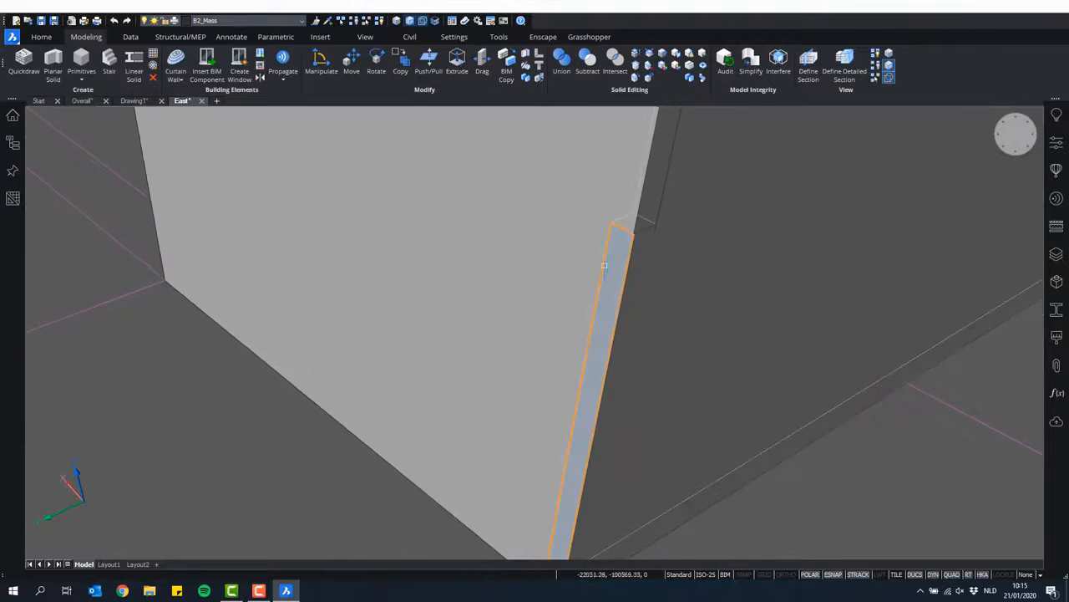
mouse_move(614, 244)
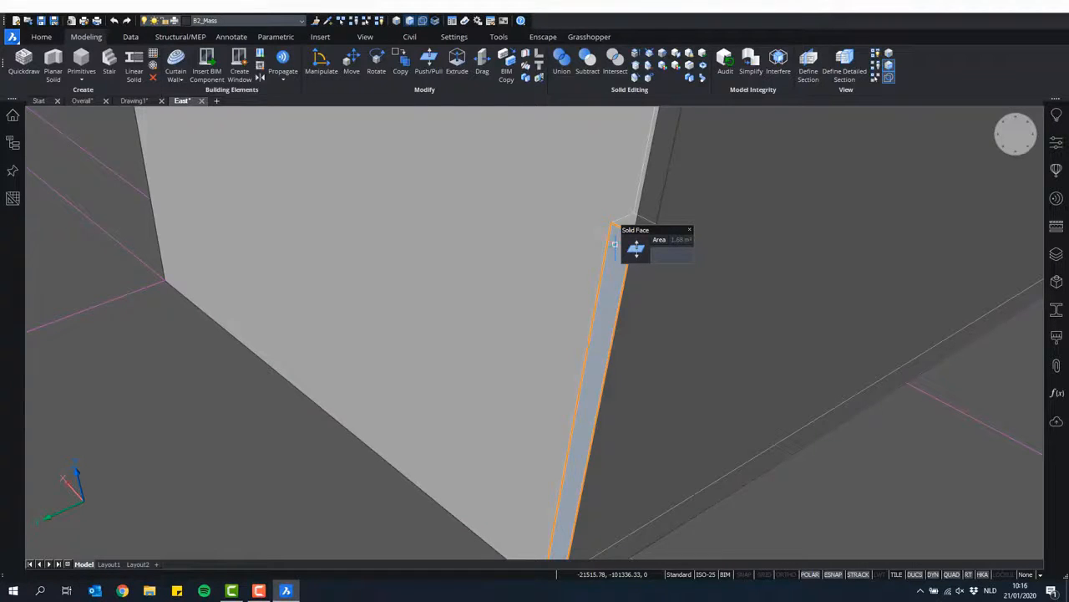
key("Tab")
key("Tab")
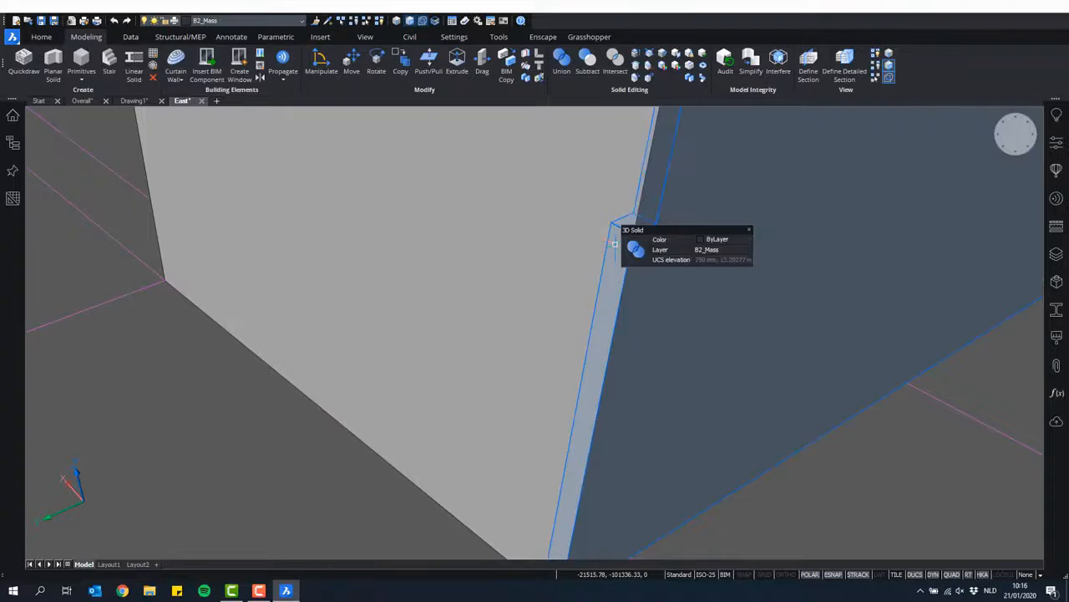
key("Tab")
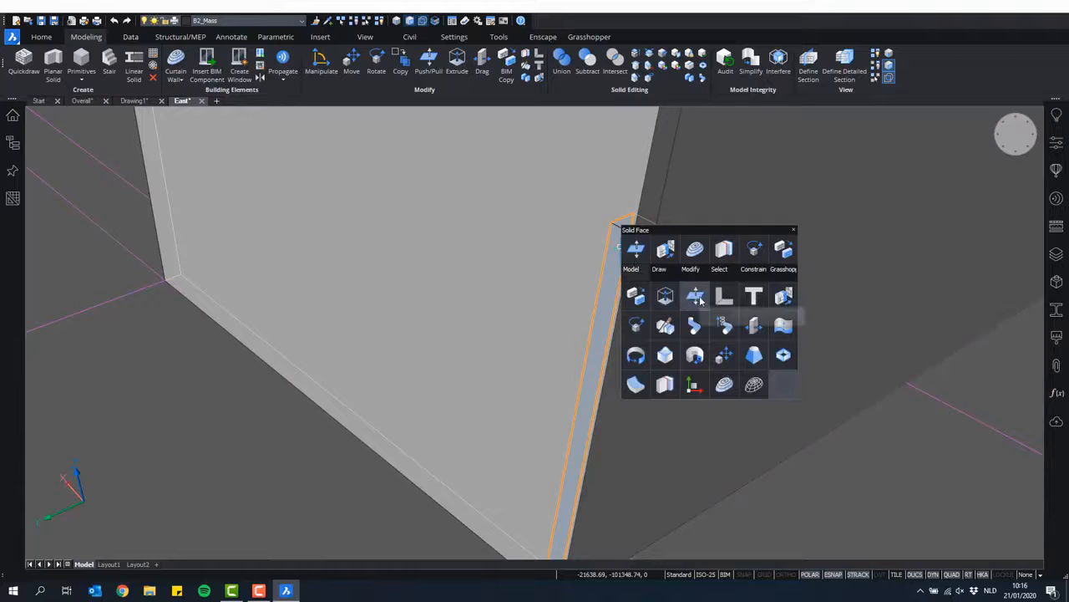
left_click(699, 297)
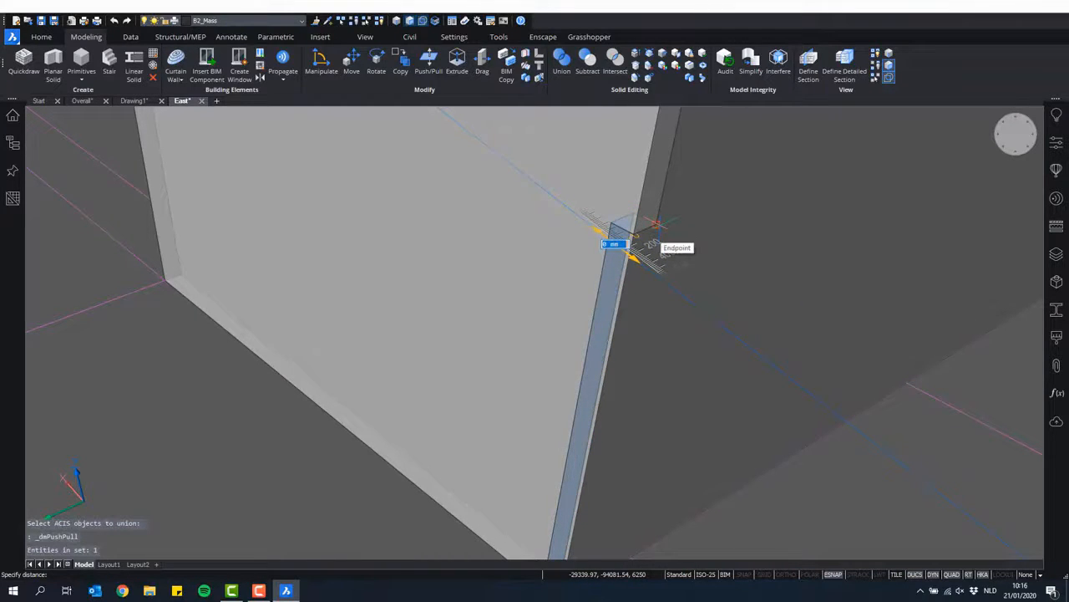
scroll(646, 406, "down", 3)
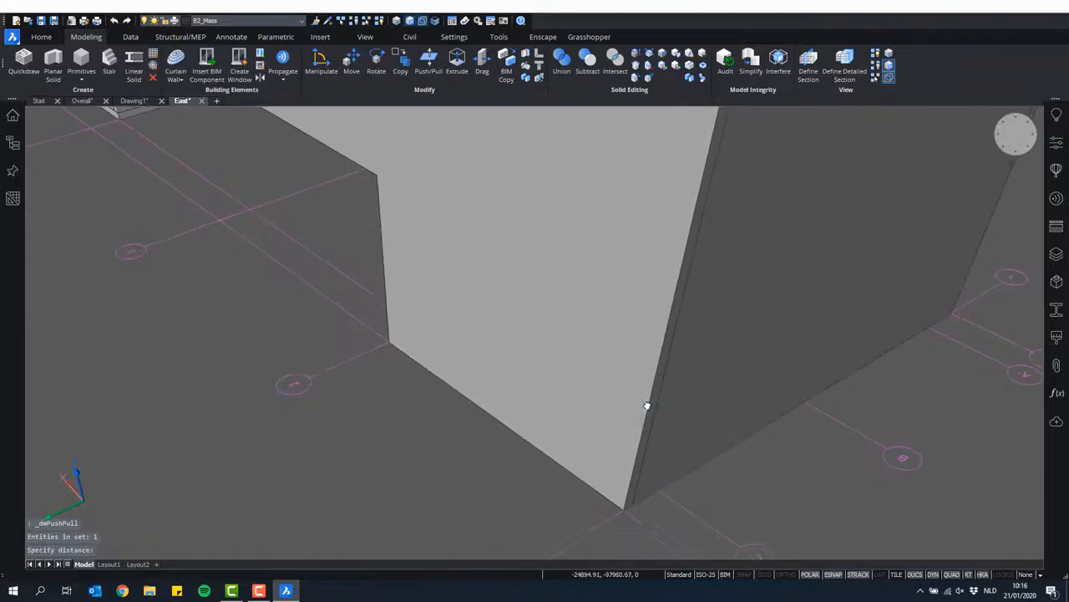
- Delete the leftover horizontal edge between the upper and lower parts of the long wall's narrow end face
middle_click_drag(663, 418, 574, 349, "shift")
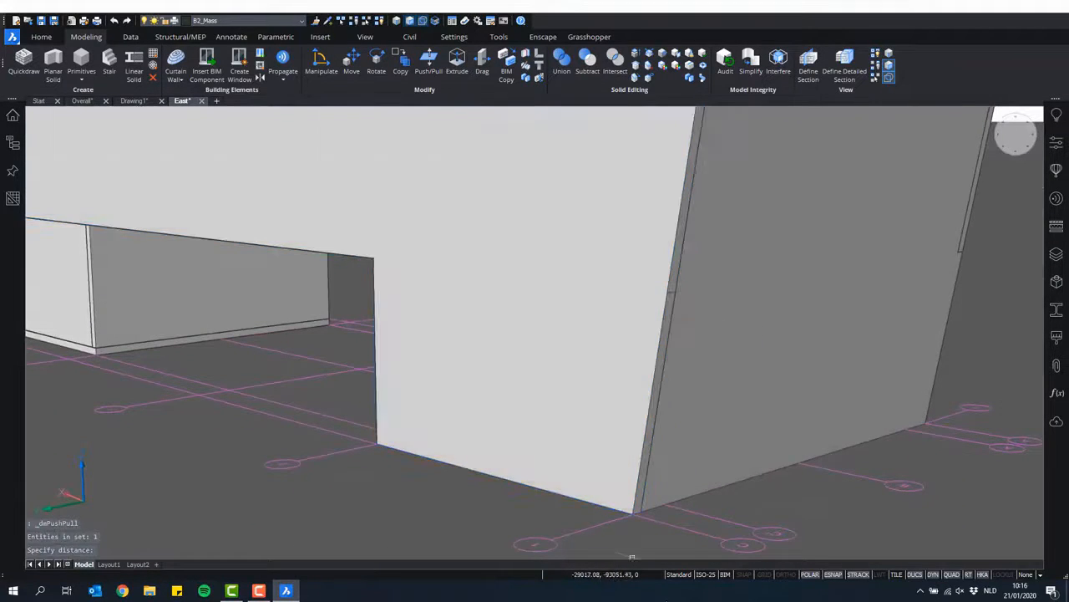
middle_click_drag(640, 346, 543, 309, "shift")
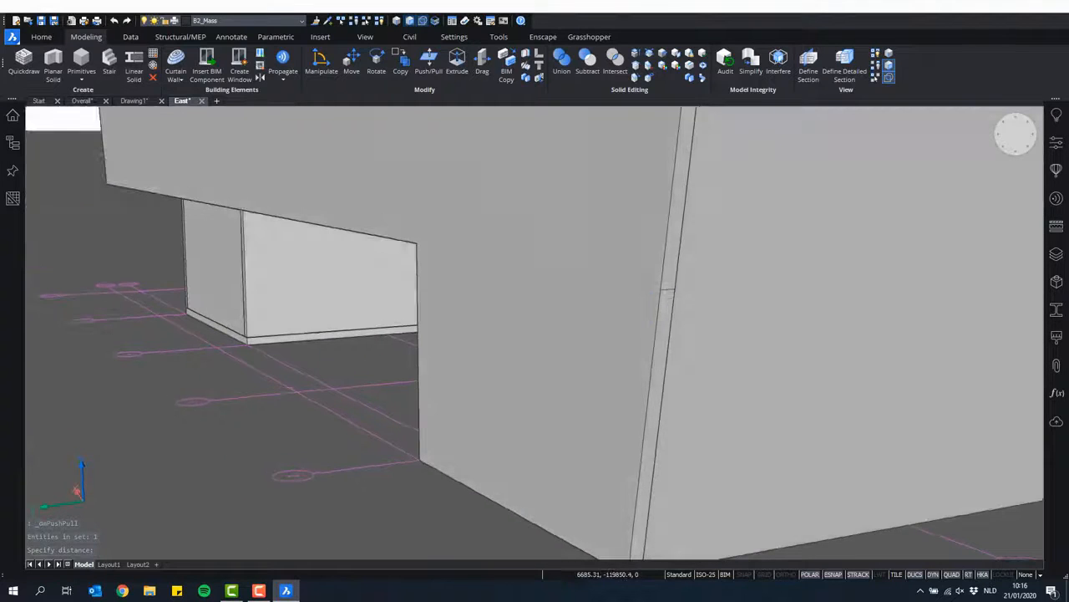
scroll(668, 291, "up", 6)
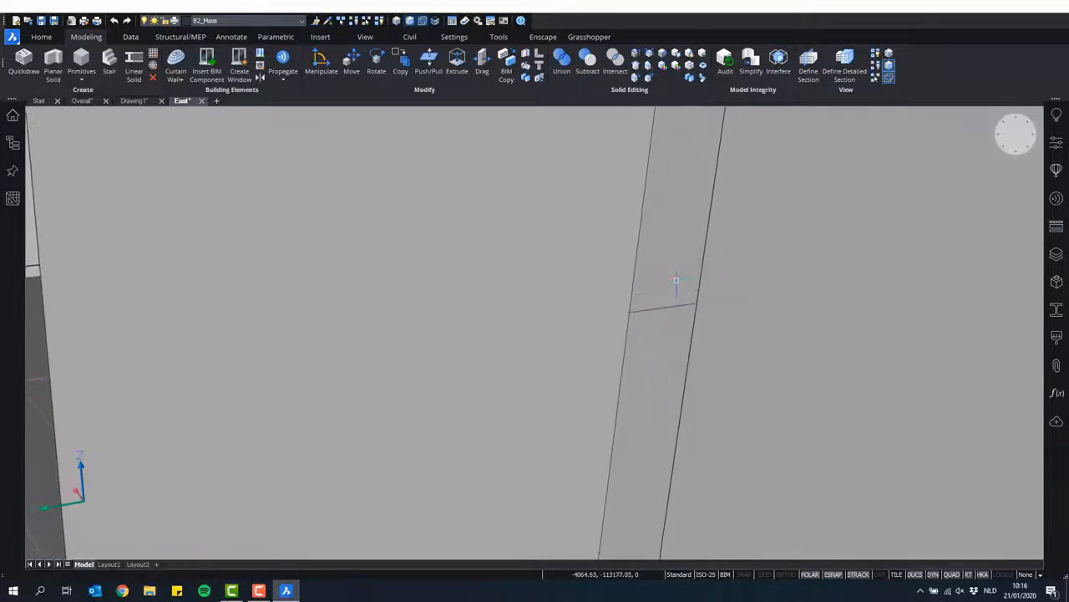
middle_click_drag(671, 300, 678, 312, "shift")
mouse_move(665, 303)
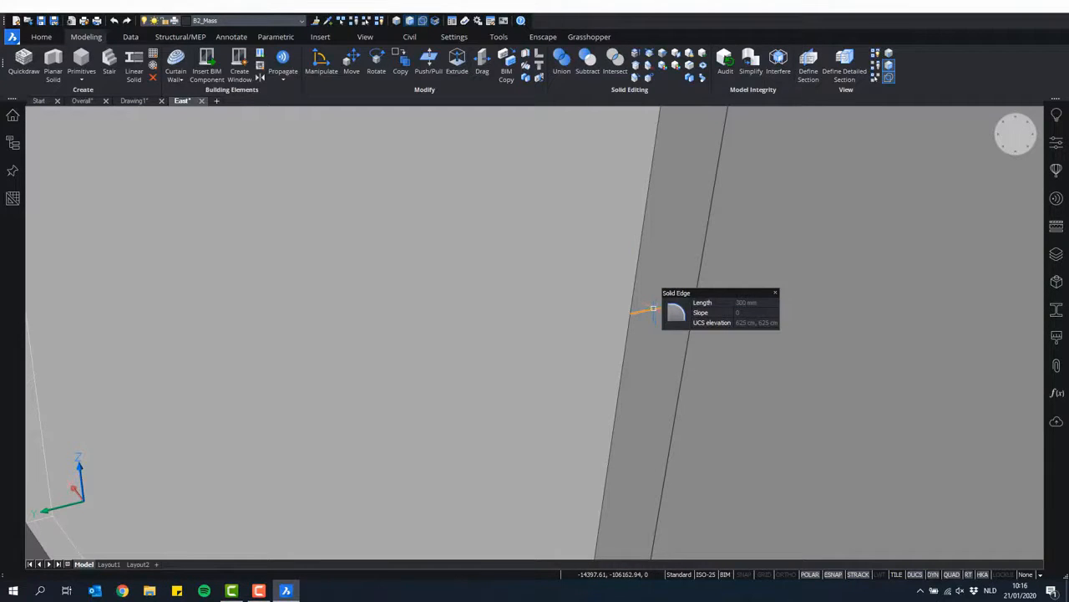
left_click(654, 309)
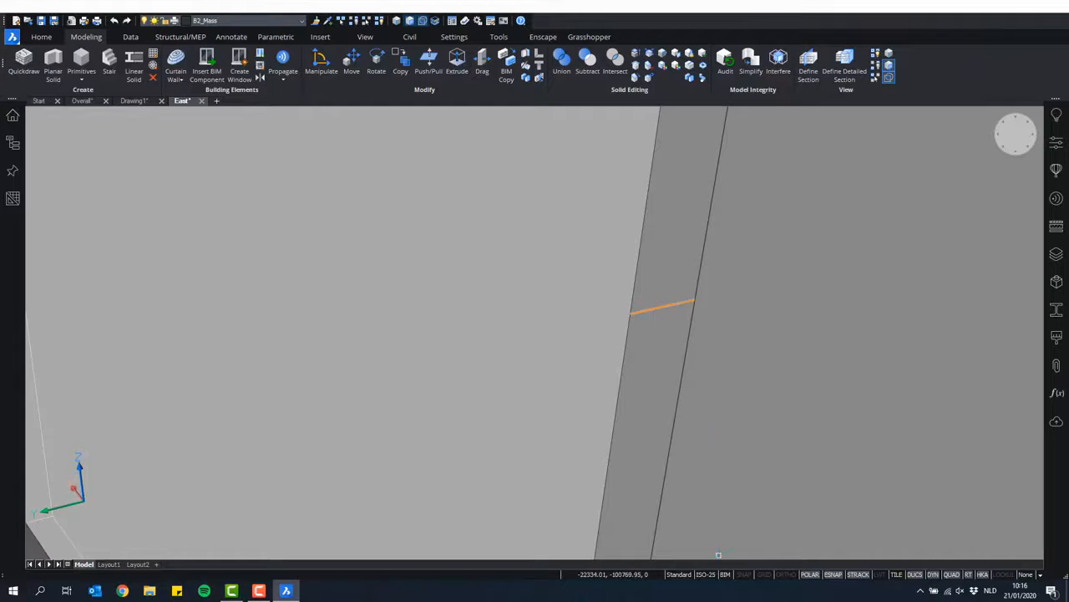
key("Delete")
- Push/Pull the lower end face of the opposite long wall by 400 mm to the corner endpoint, flush with its upper part
scroll(698, 376, "down", 9)
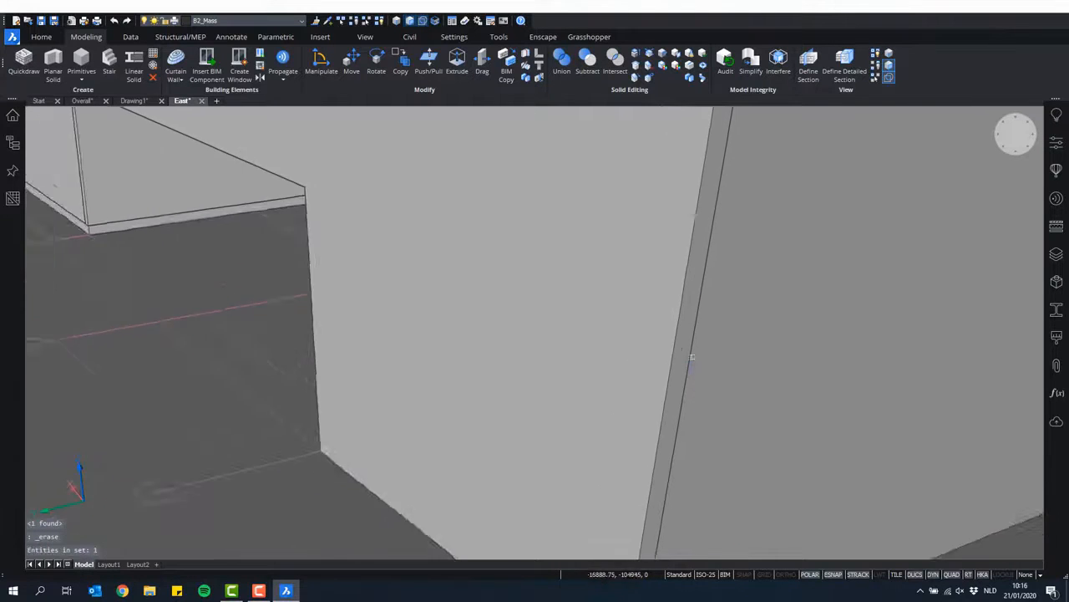
middle_click_drag(822, 299, 430, 309, "shift")
scroll(1024, 351, "up", 8)
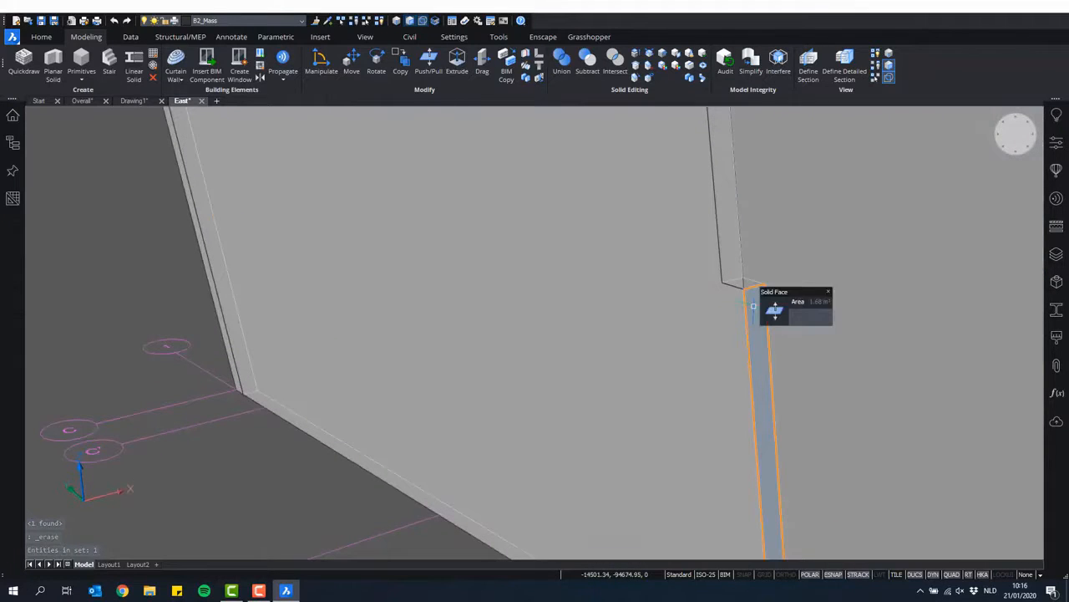
left_click(770, 309)
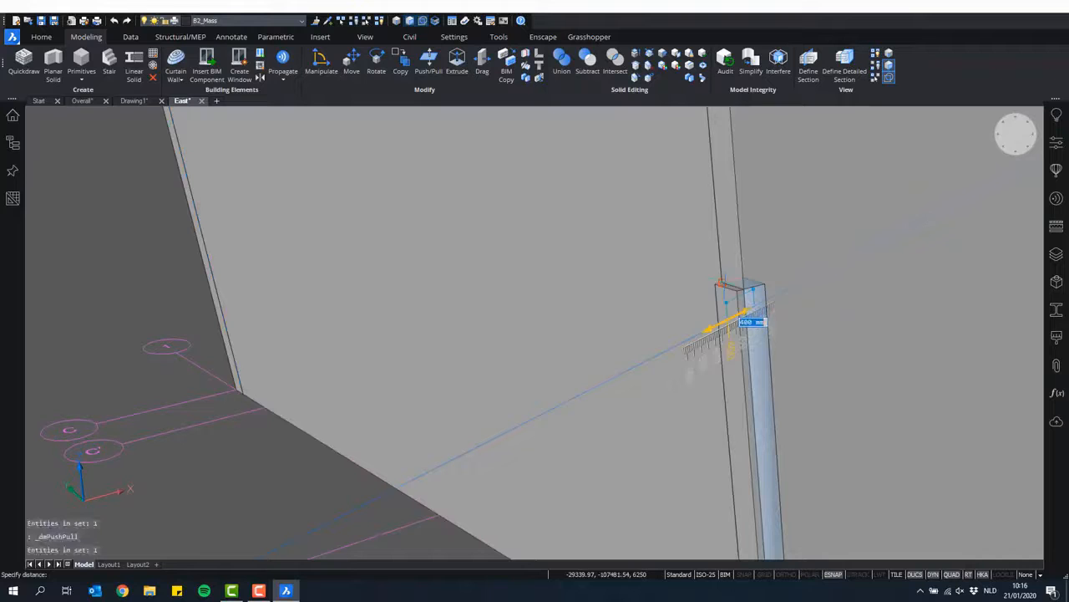
left_click(736, 288)
scroll(738, 288, "down", 5)
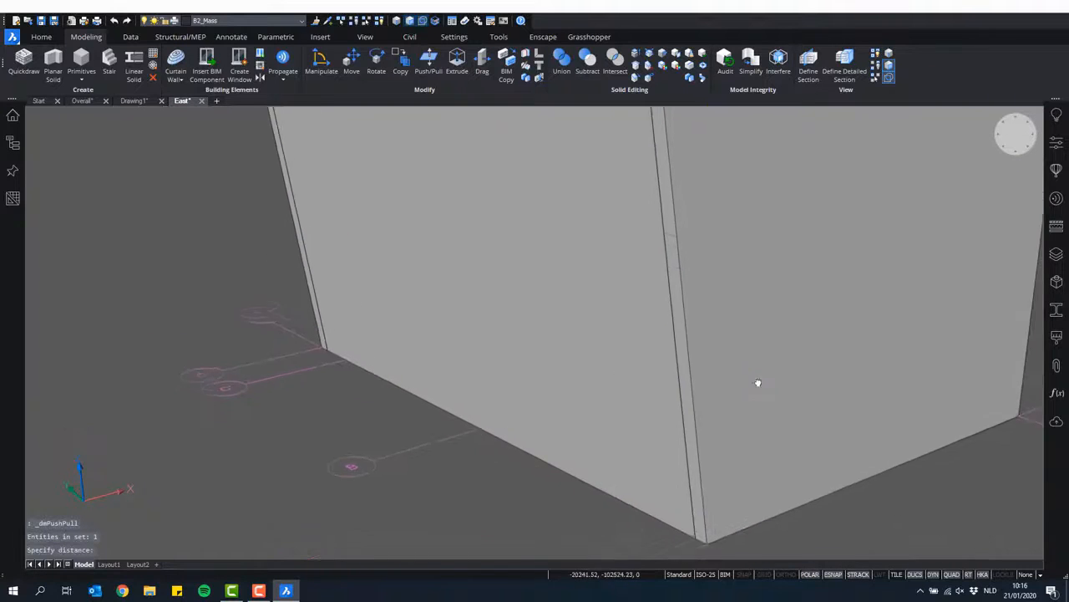
- Measure the distance between the upper and lower end faces of the long side wall to check that they are flush
scroll(693, 208, "down", 3)
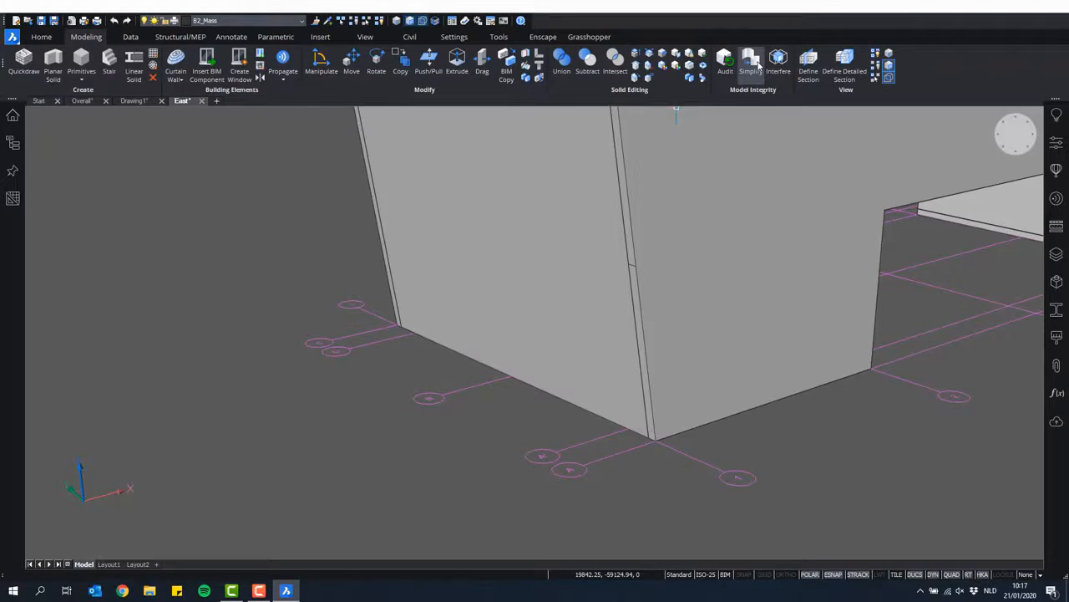
scroll(772, 273, "down", 3)
middle_click_drag(771, 272, 723, 315)
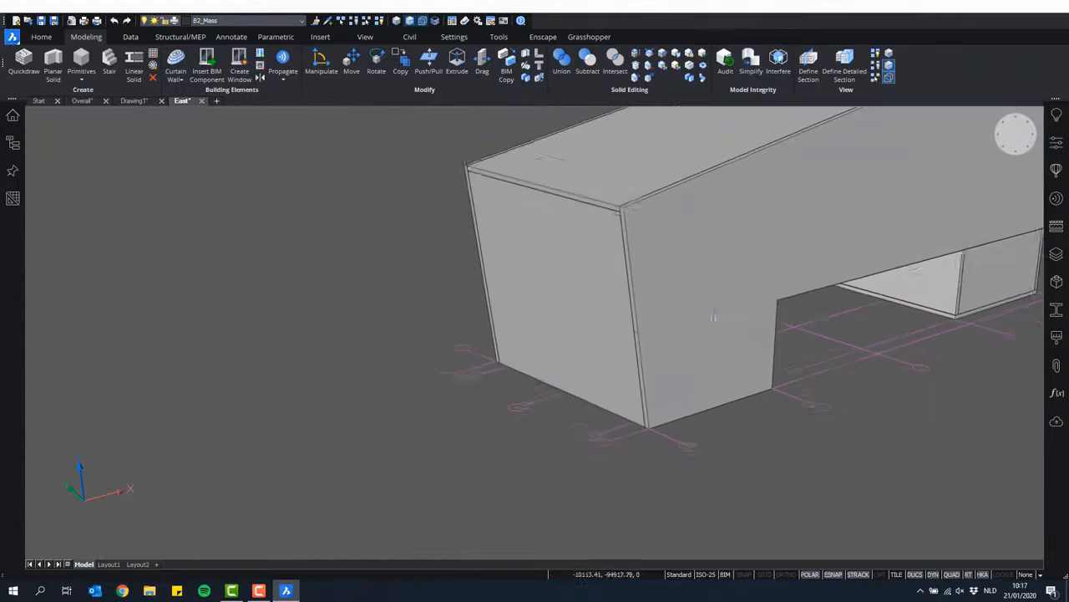
scroll(724, 315, "down", 1)
left_click(719, 314)
scroll(651, 344, "up", 5)
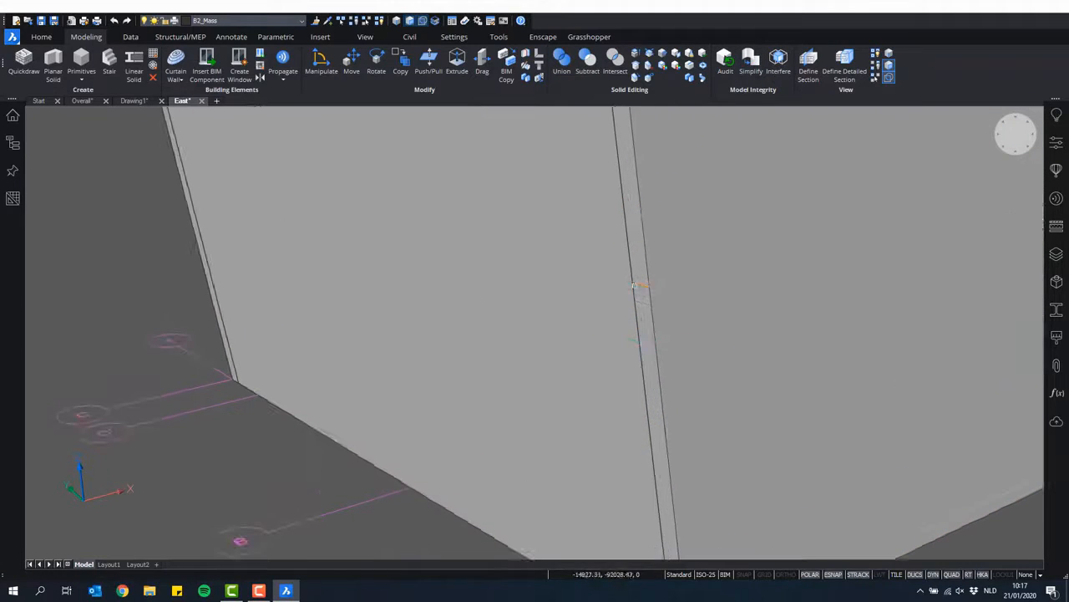
mouse_move(637, 282)
scroll(638, 280, "down", 3)
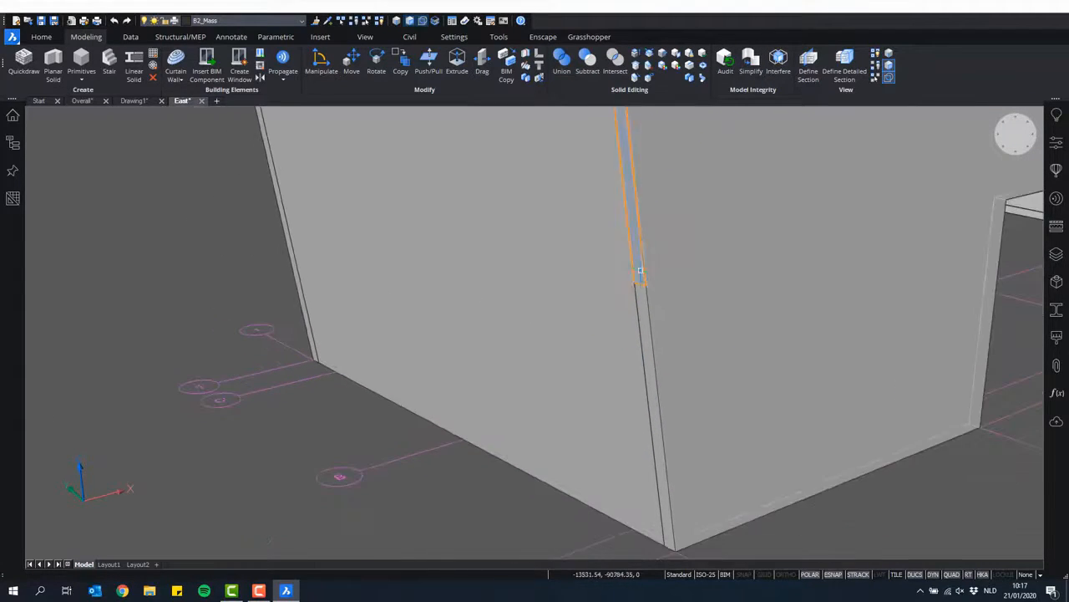
left_click(641, 314)
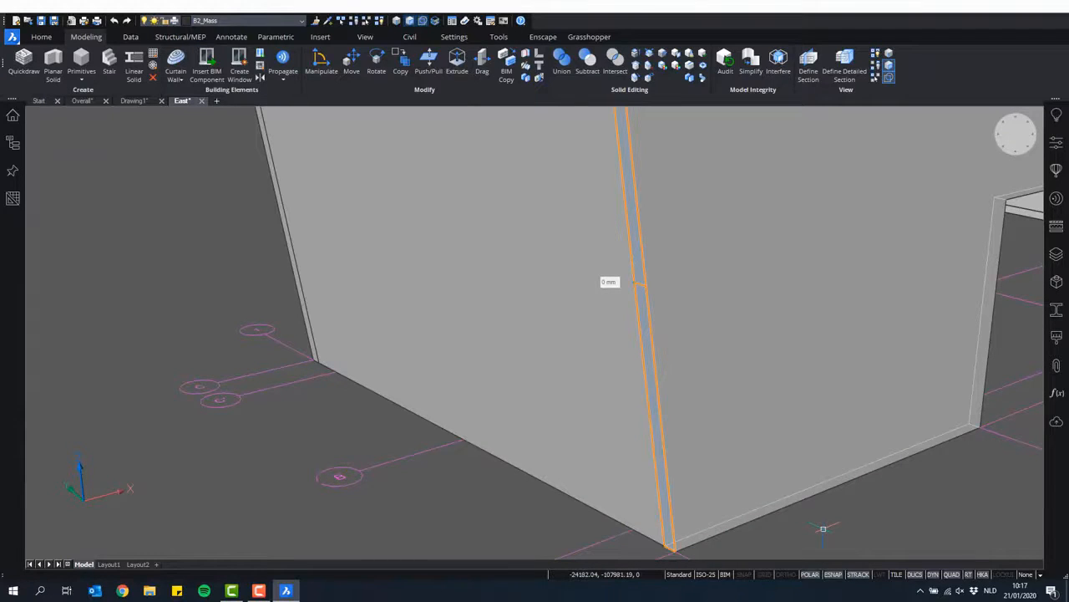
key("Escape")
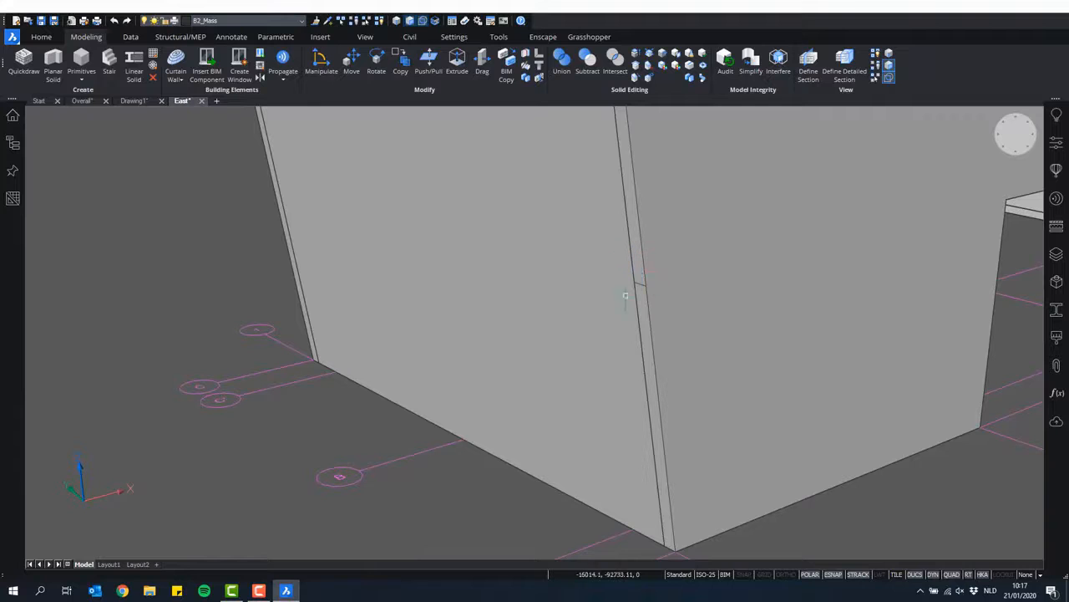
- Simplify the long side wall solid to remove the leftover edge across its narrow end face
scroll(910, 454, "down", 2)
middle_click_drag(909, 453, 844, 456)
scroll(917, 432, "down", 2)
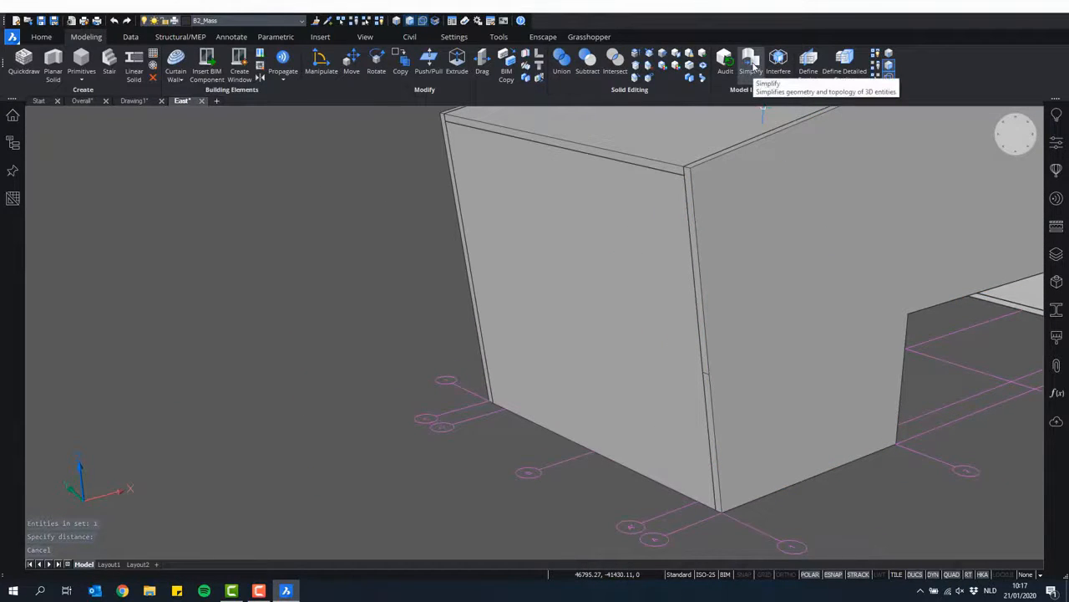
left_click(750, 64)
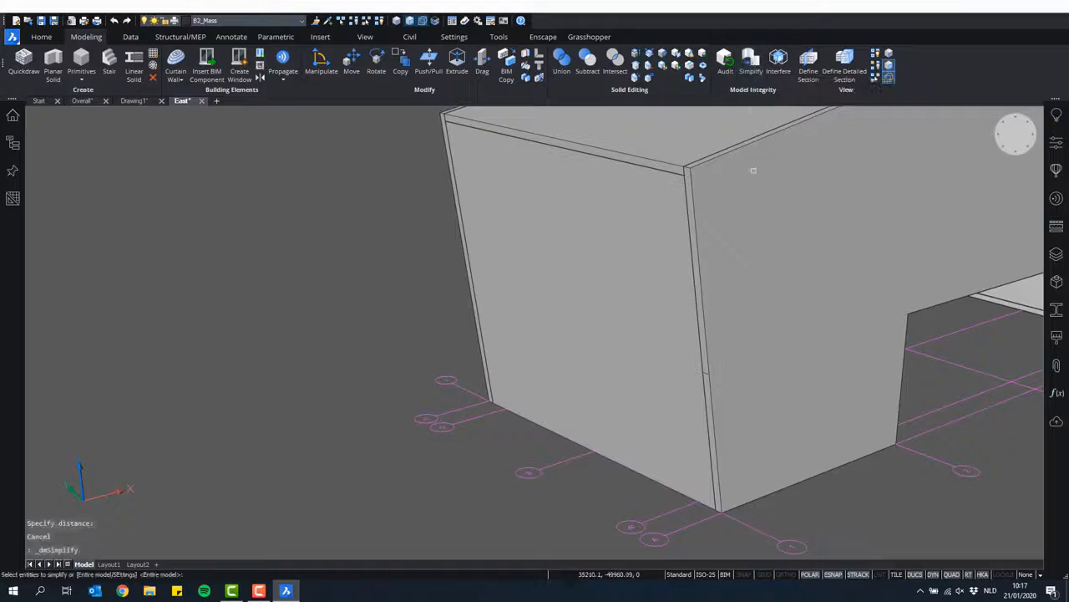
left_click(767, 241)
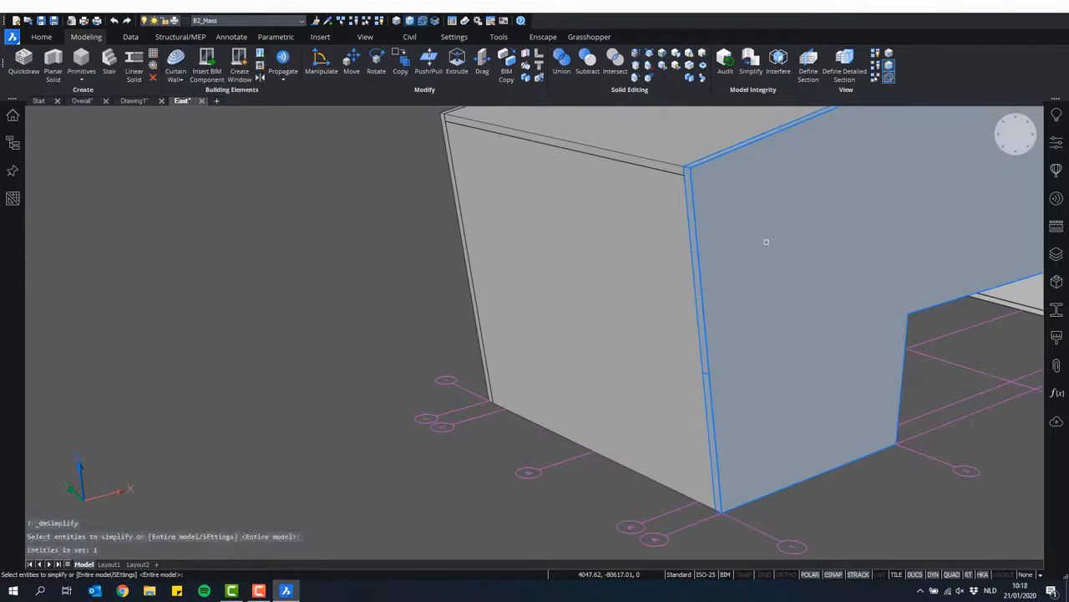
key("Return")
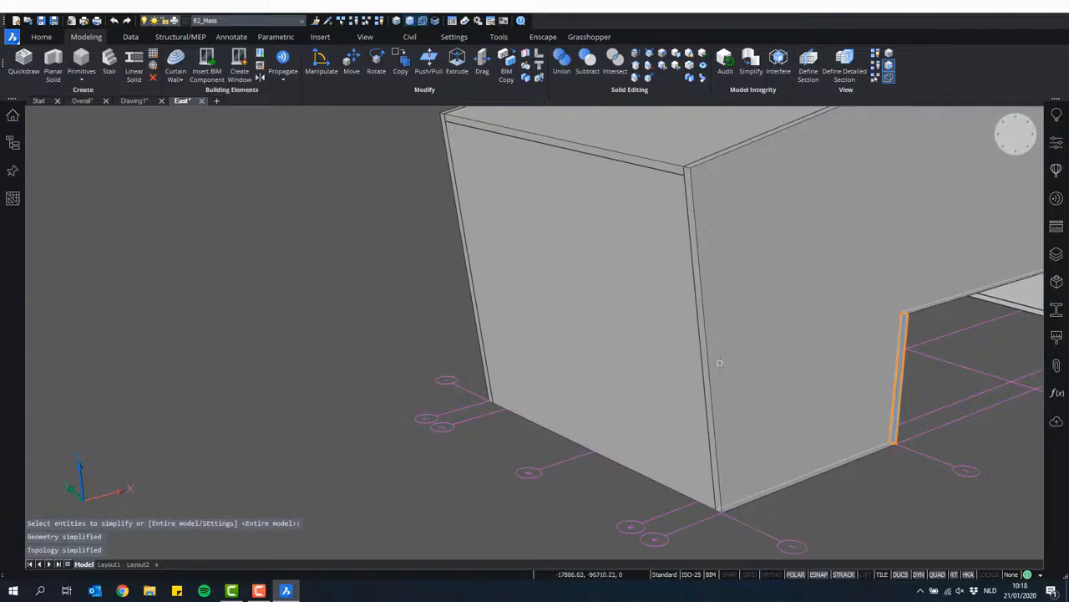
key("Escape")
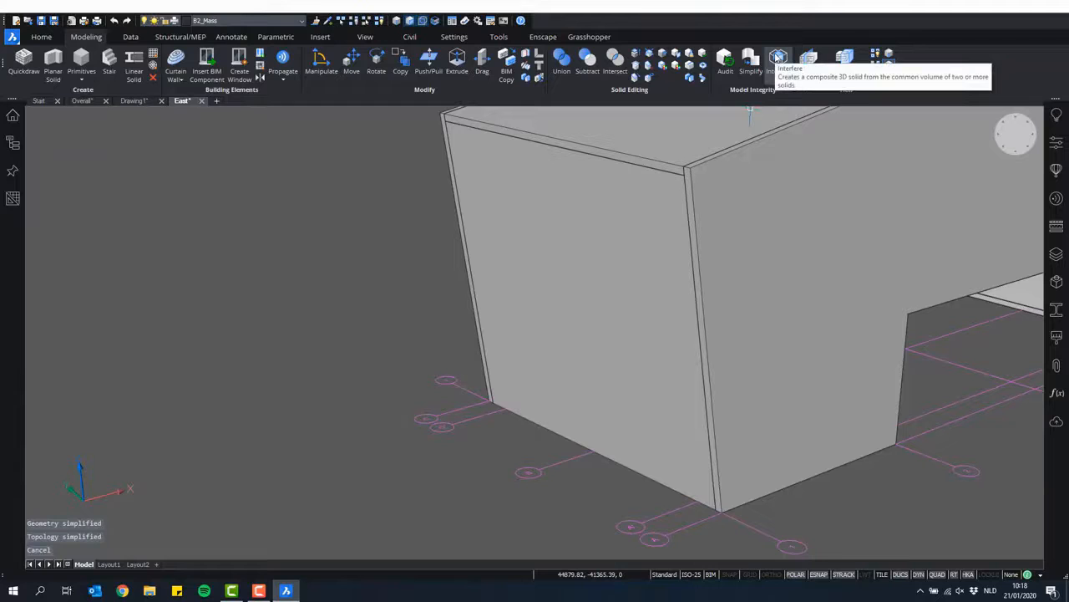
- Hide the opposite long side wall of the building to expose the interior floors
scroll(746, 251, "down", 6)
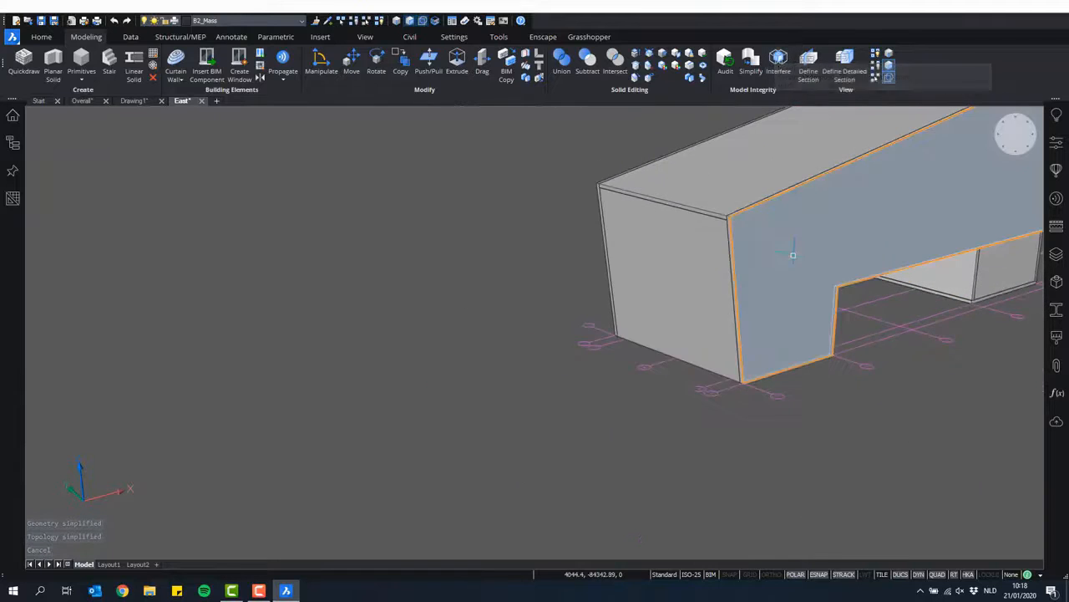
middle_click_drag(793, 258, 549, 404)
scroll(548, 403, "down", 3)
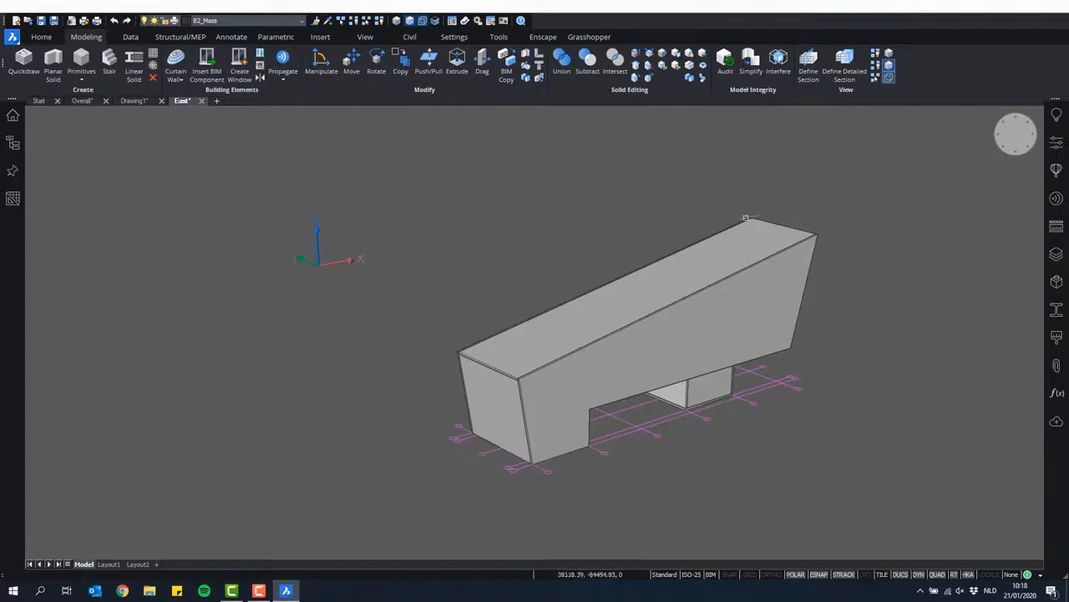
middle_click_drag(546, 419, 720, 356, "shift")
middle_click_drag(440, 331, 583, 378)
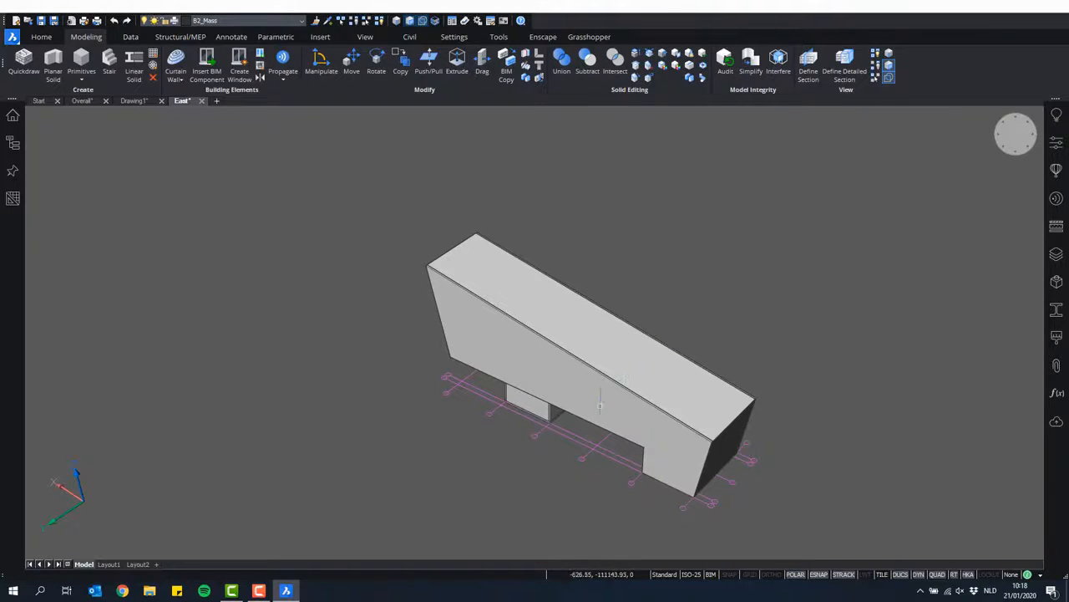
scroll(599, 391, "up", 2)
scroll(549, 352, "down", 1)
middle_click_drag(599, 390, 585, 334)
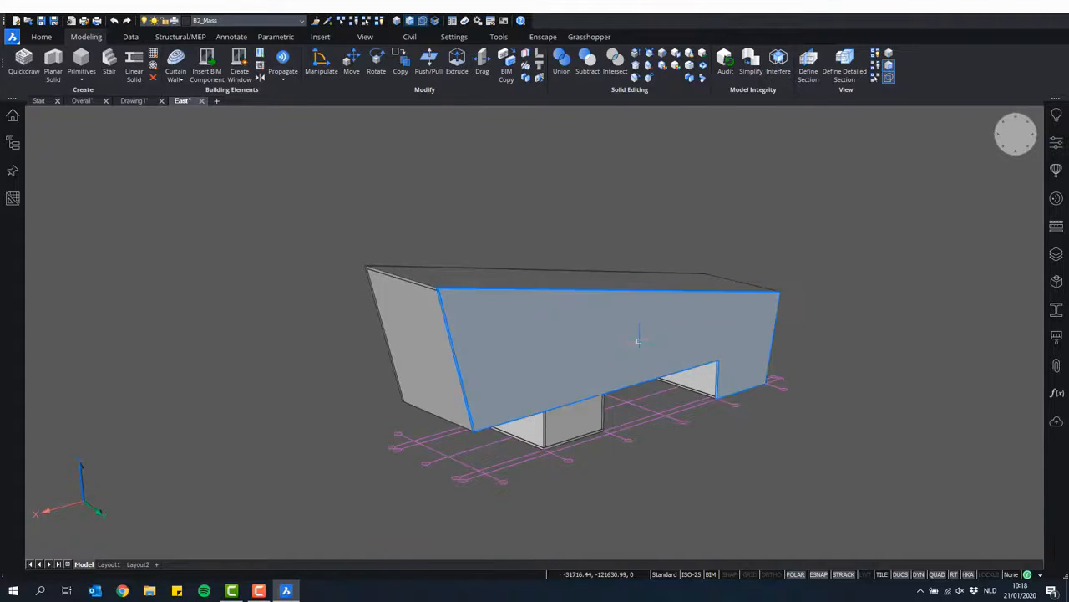
middle_click_drag(710, 196, 690, 183)
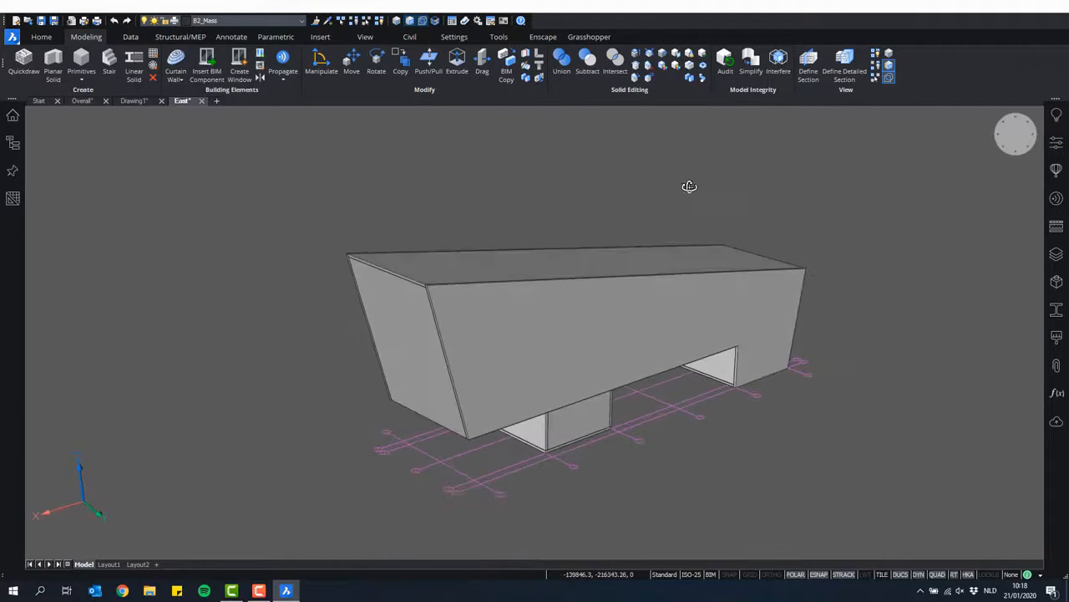
mouse_move(620, 327)
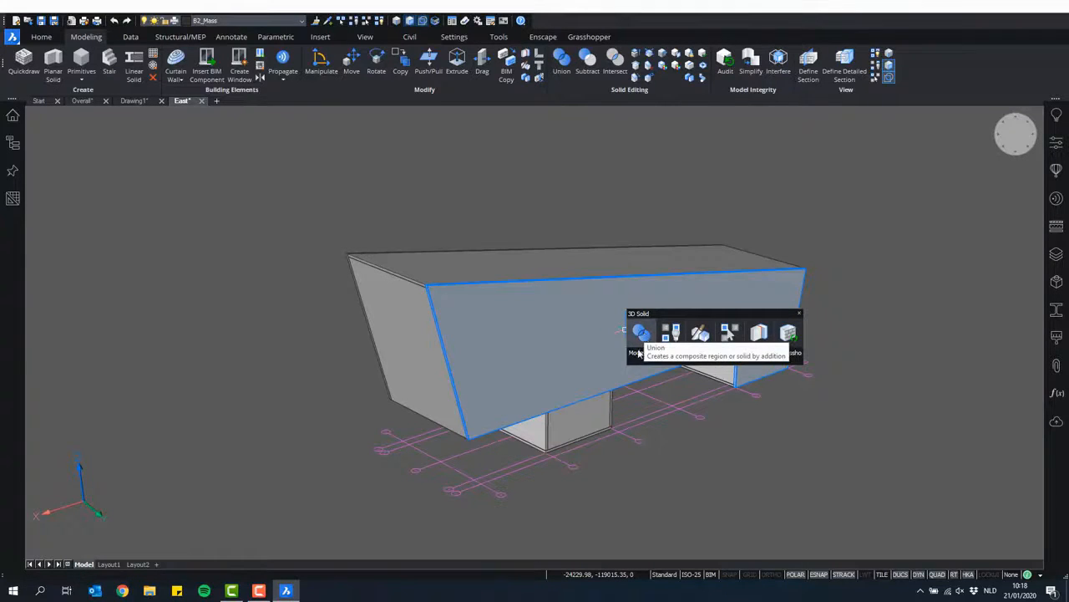
mouse_move(637, 354)
mouse_move(717, 365)
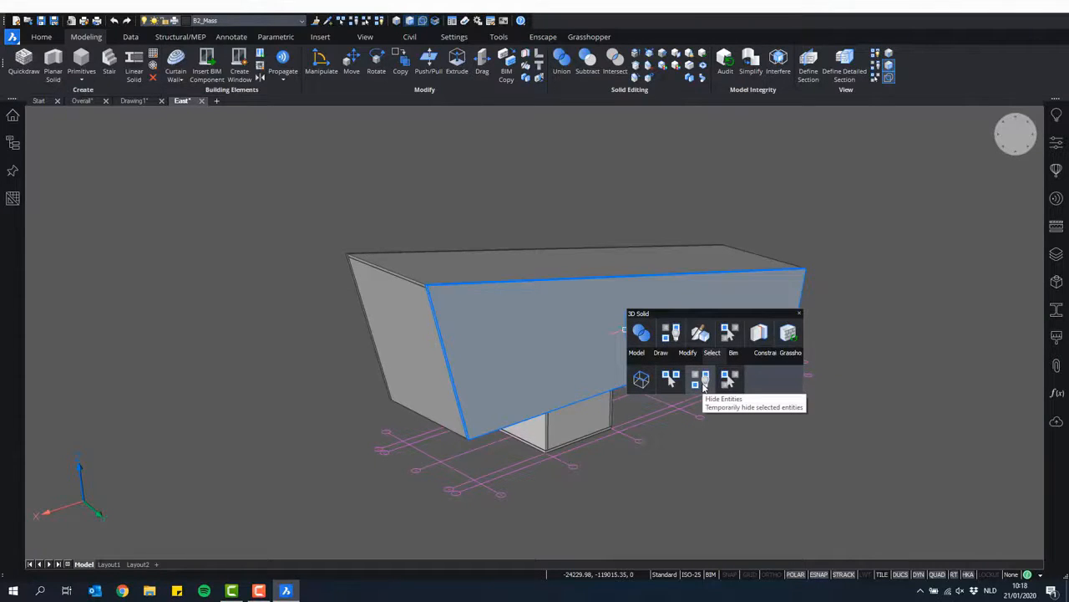
left_click(703, 384)
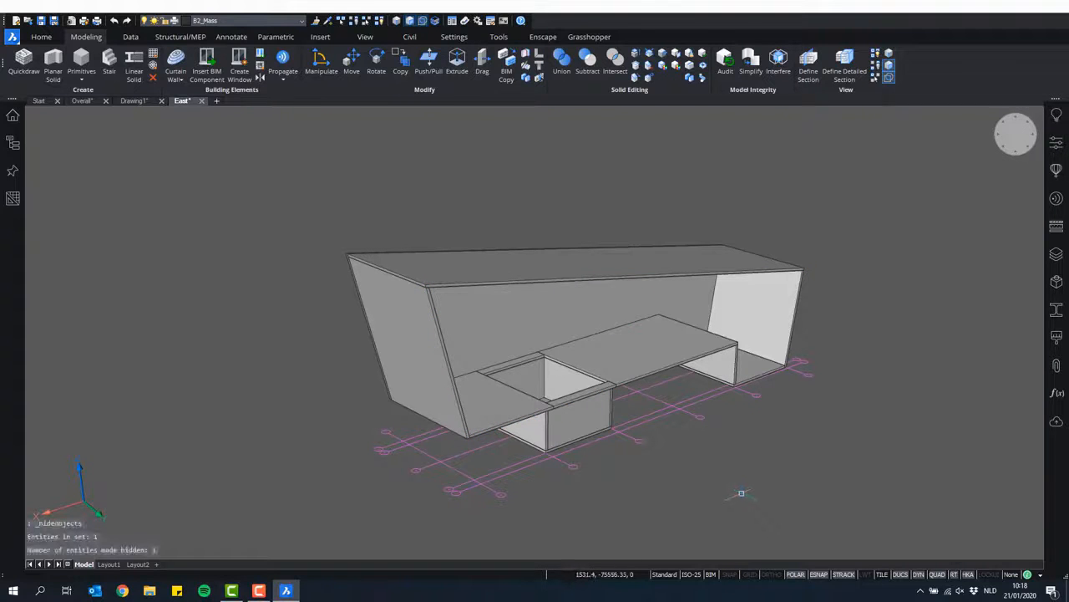
- Examine the exposed interior and the two large floor slabs on either side of the sunken rectangular box
middle_click_drag(696, 452, 446, 439, "shift")
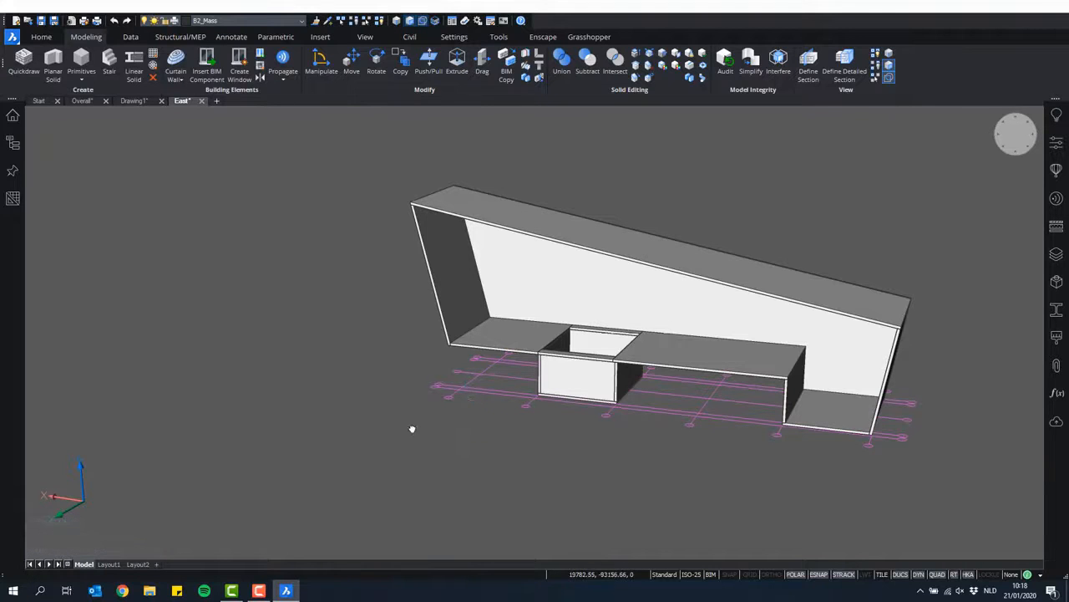
middle_click_drag(413, 430, 607, 454, "shift")
scroll(534, 343, "up", 5)
middle_click_drag(546, 345, 599, 360)
scroll(599, 360, "down", 1)
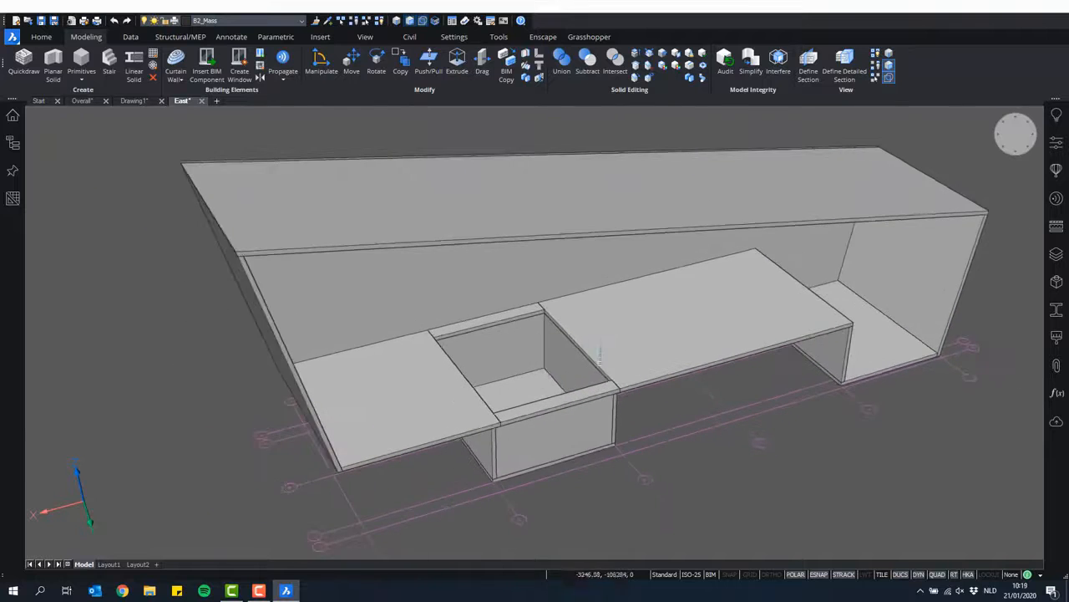
scroll(552, 389, "up", 5)
middle_click_drag(534, 397, 580, 406)
scroll(585, 408, "down", 2)
middle_click_drag(637, 438, 782, 407, "shift")
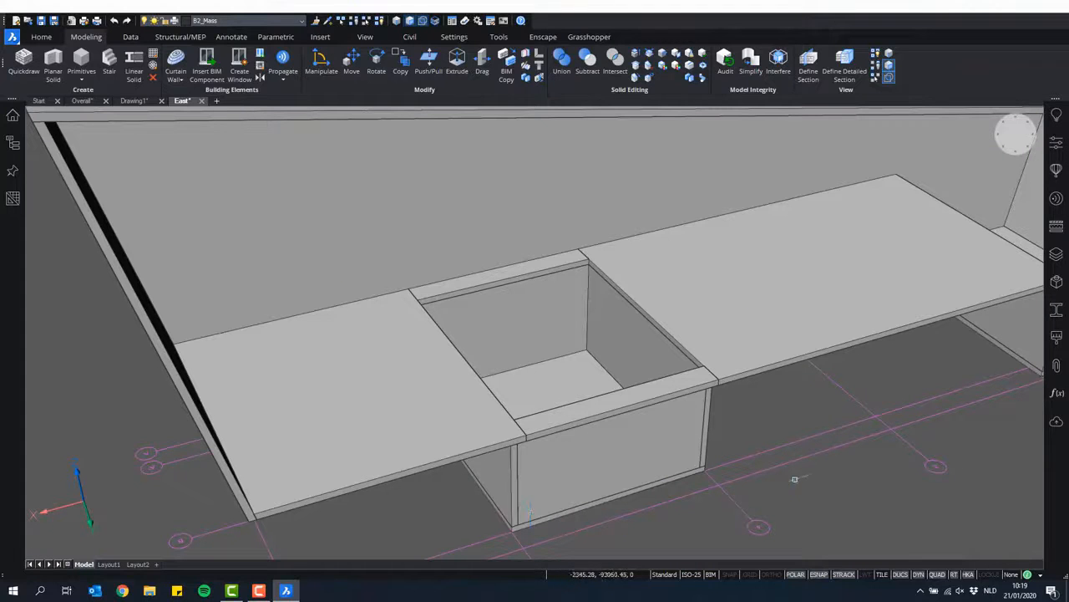
left_click(687, 253)
left_click(415, 340)
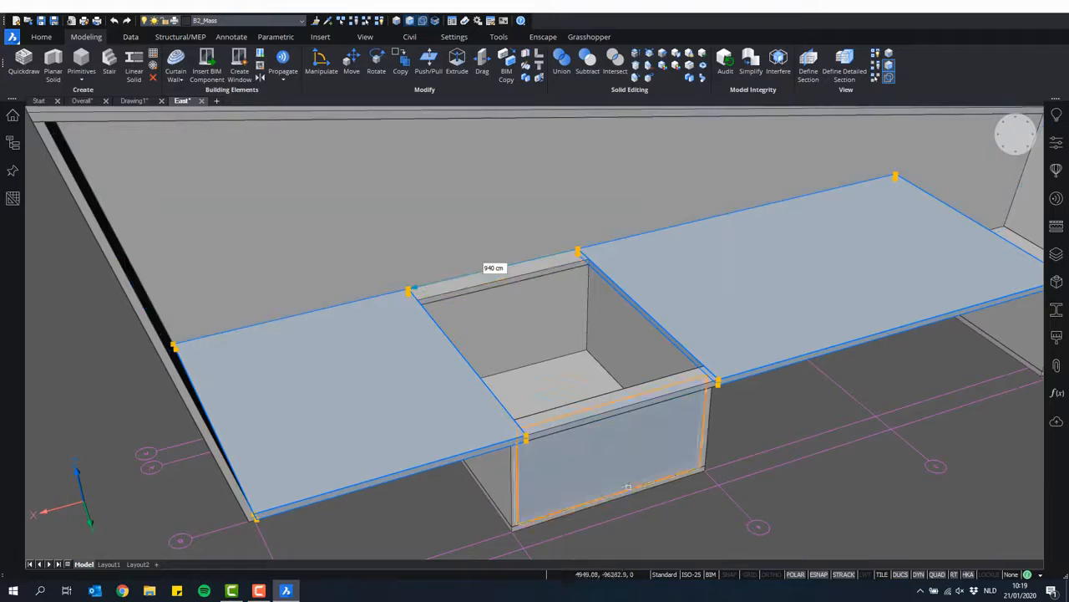
key("Escape")
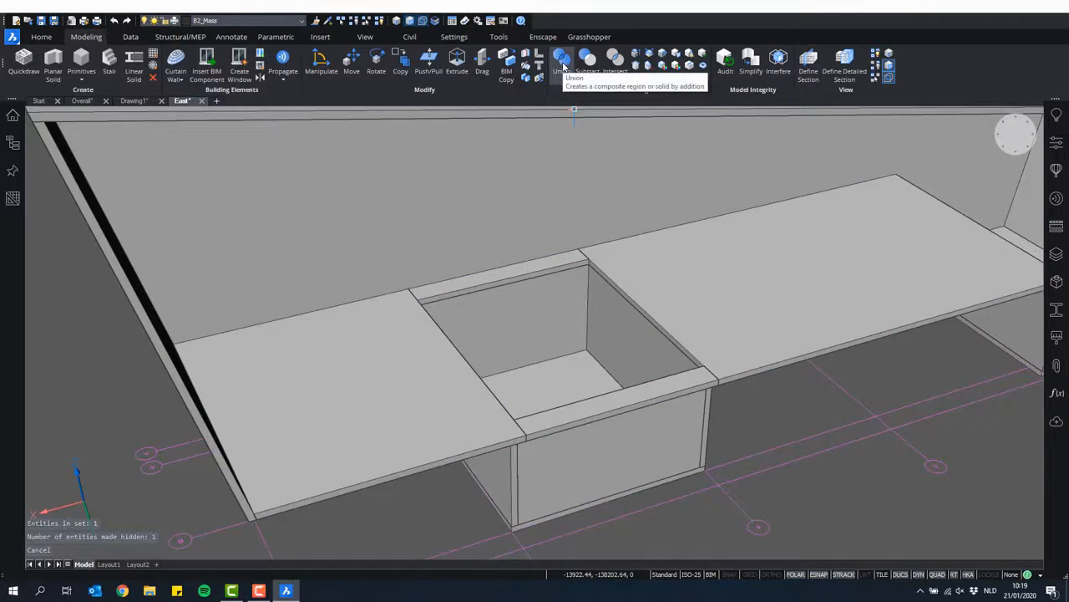
- Union the large upper floor slab with the narrow strip along the far edge of the rectangular opening
left_click(563, 67)
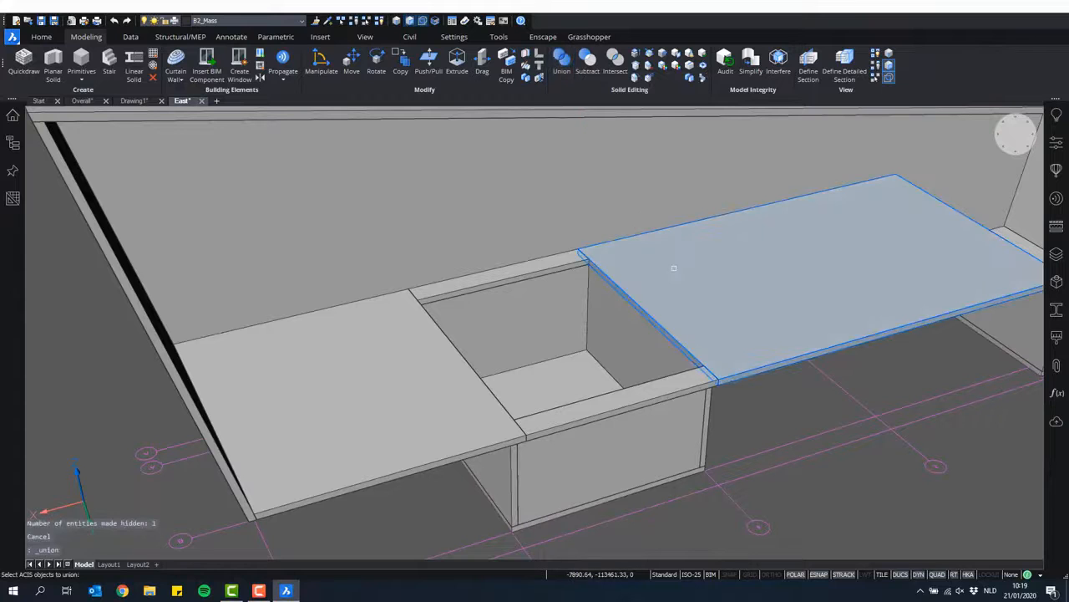
left_click(585, 245)
left_click(536, 267)
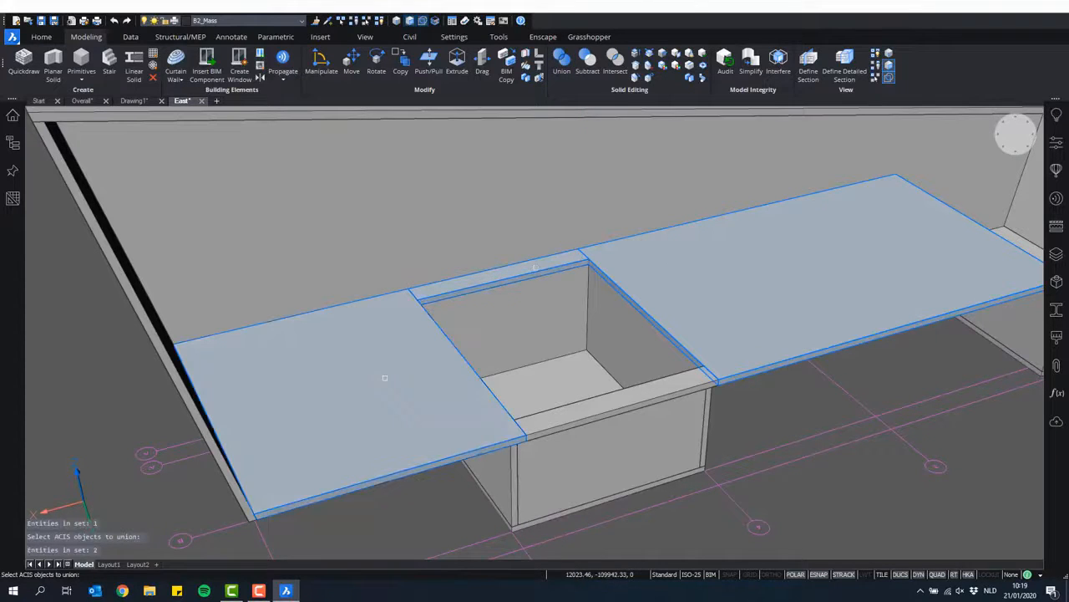
- Union the slab panels and the connecting strips around the rectangular opening into a single floor slab
left_click(467, 404)
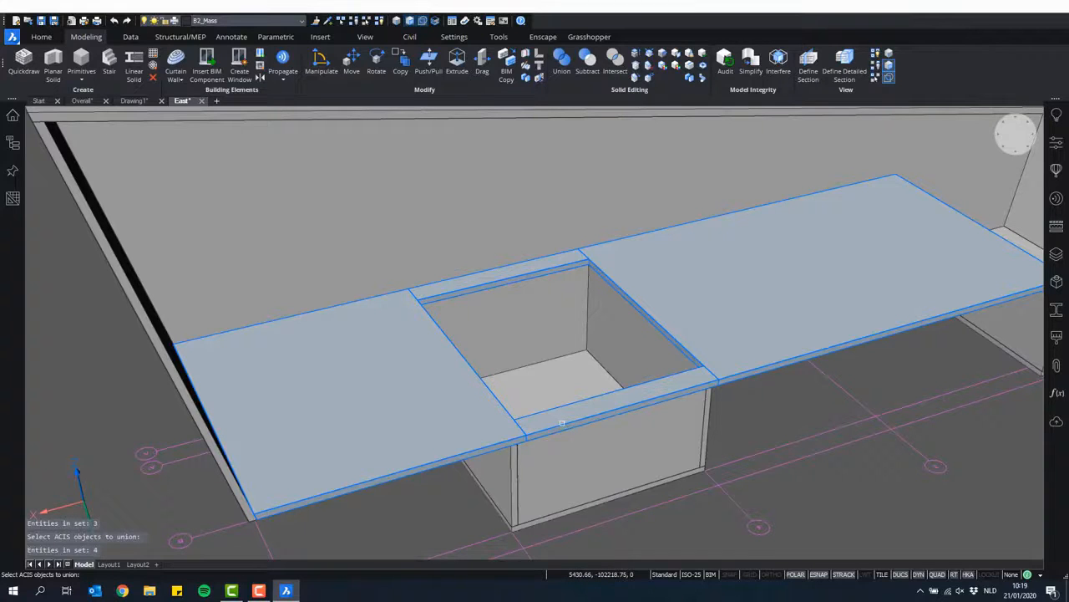
key("Return")
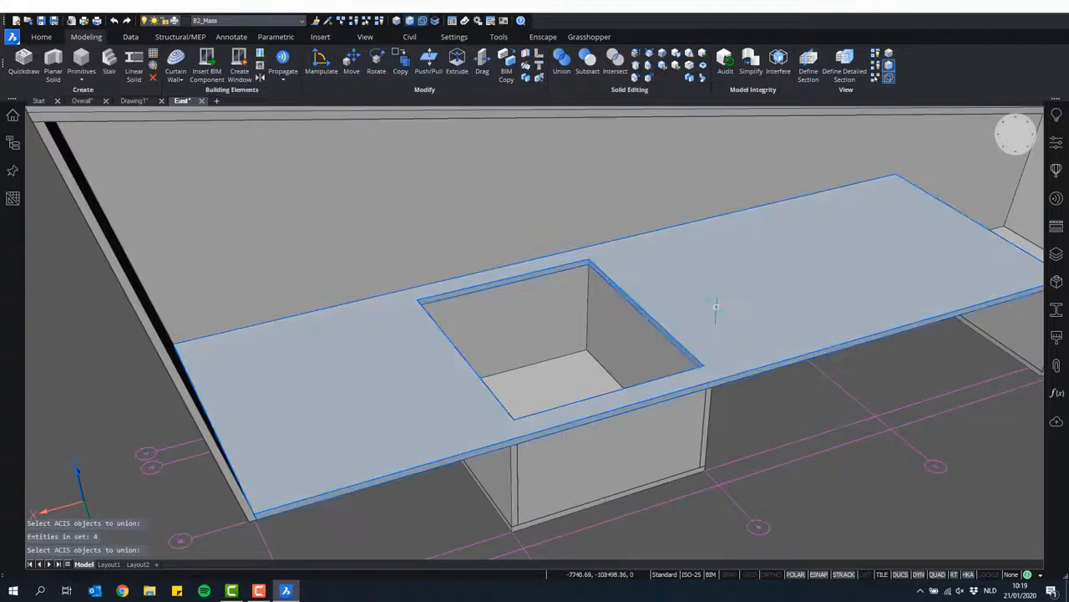
- Connect the inner side face of the floor slab's rectangular opening to the nearest solid to close the opening
middle_click_drag(683, 316, 637, 355, "shift")
scroll(616, 317, "up", 3)
middle_click_drag(602, 307, 588, 309, "shift")
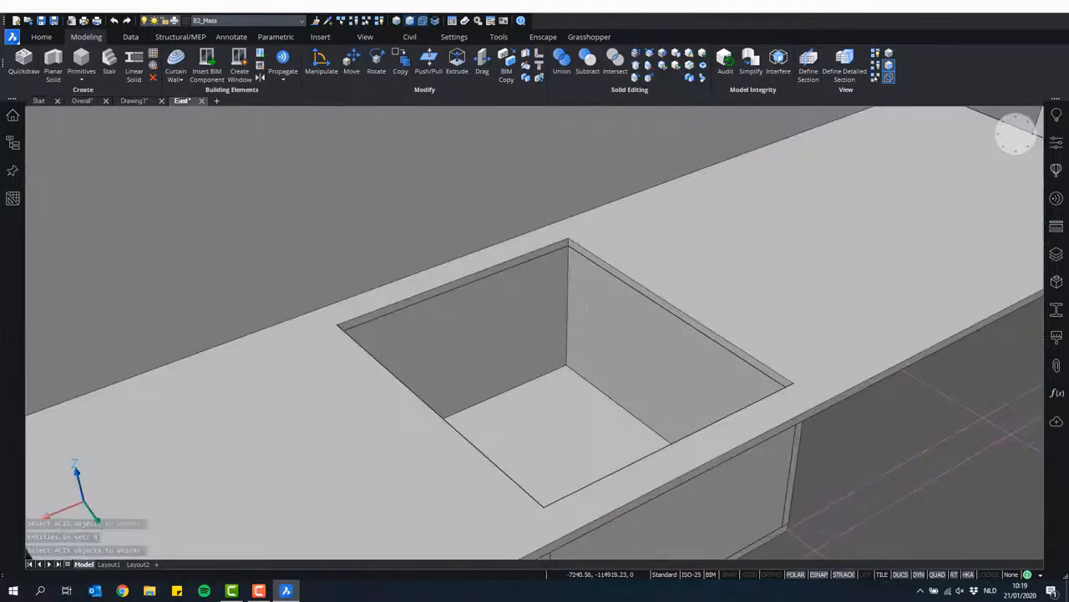
scroll(656, 380, "down", 4)
middle_click_drag(671, 378, 683, 376, "shift")
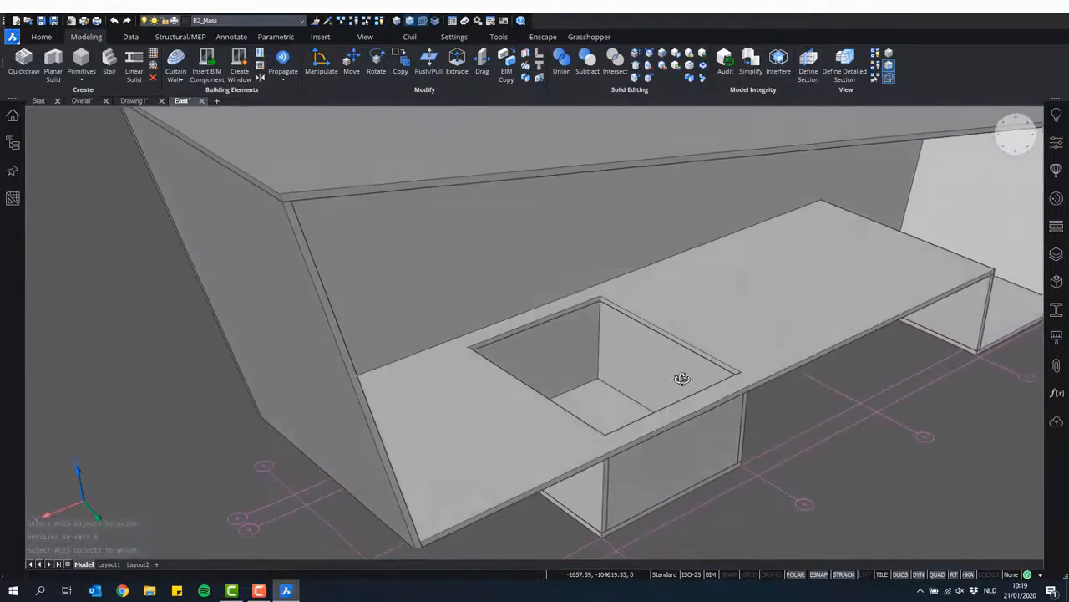
scroll(675, 352, "up", 4)
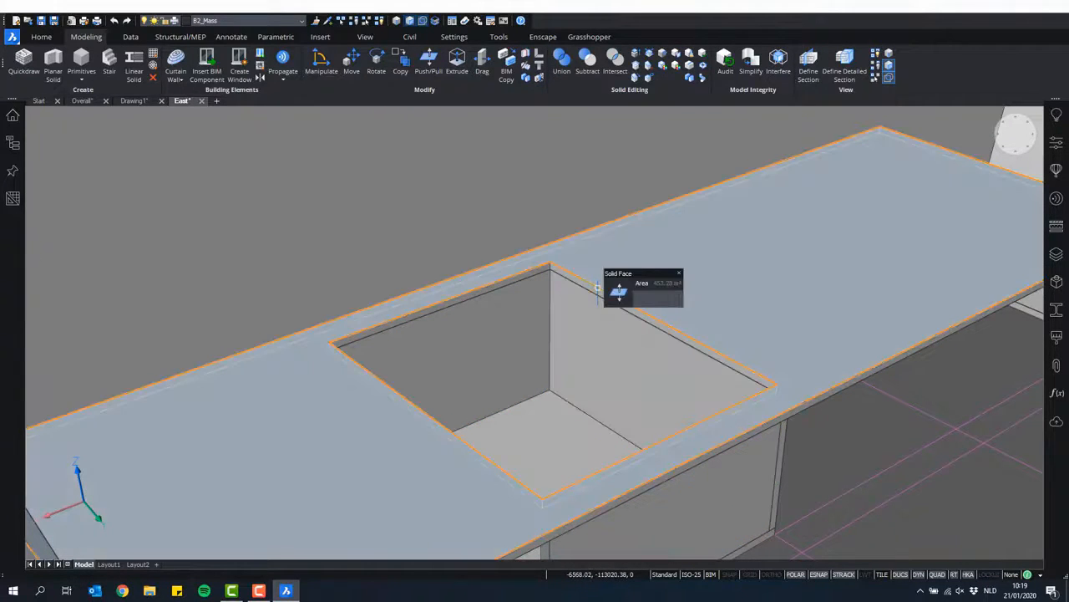
scroll(599, 295, "up", 1)
middle_click_drag(603, 292, 548, 227)
scroll(619, 274, "down", 1)
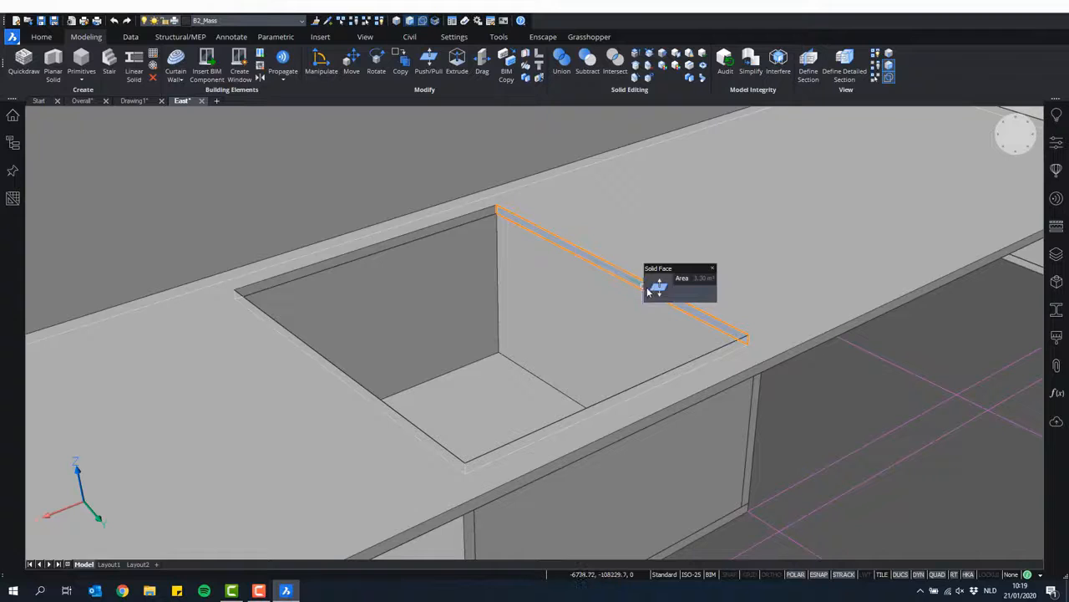
mouse_move(654, 292)
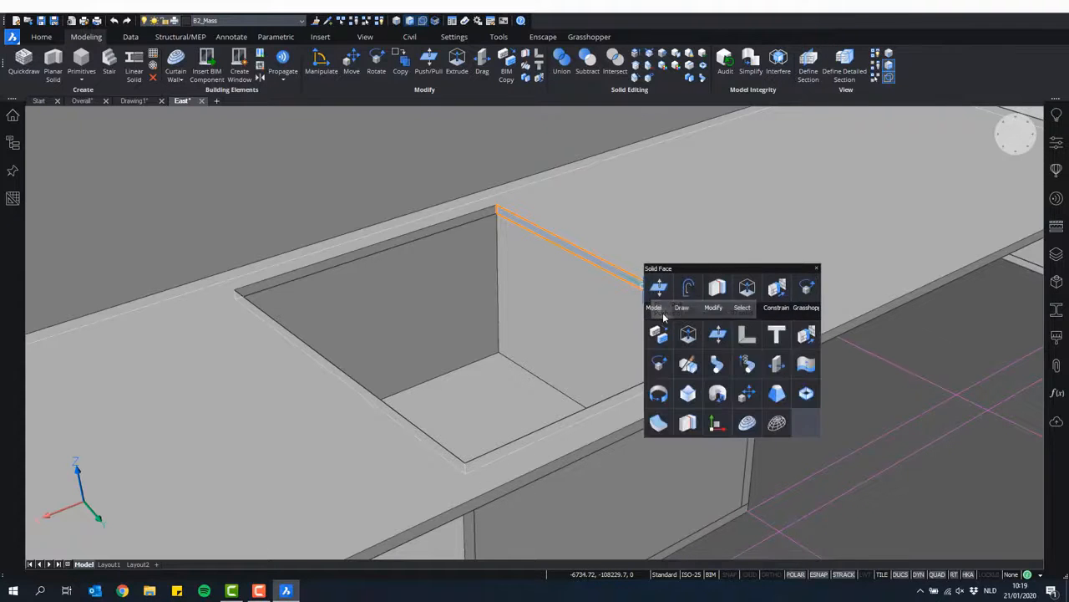
left_click(805, 338)
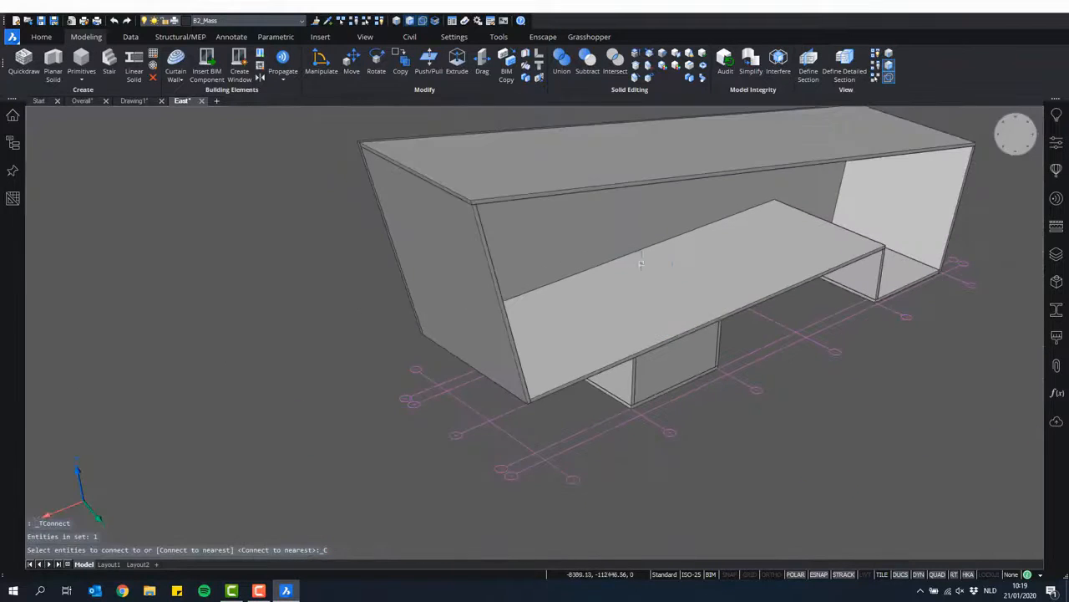
- Start an L-connection between the raised floor slab and the vertical wall supporting its end
middle_click_drag(610, 300, 456, 306, "shift")
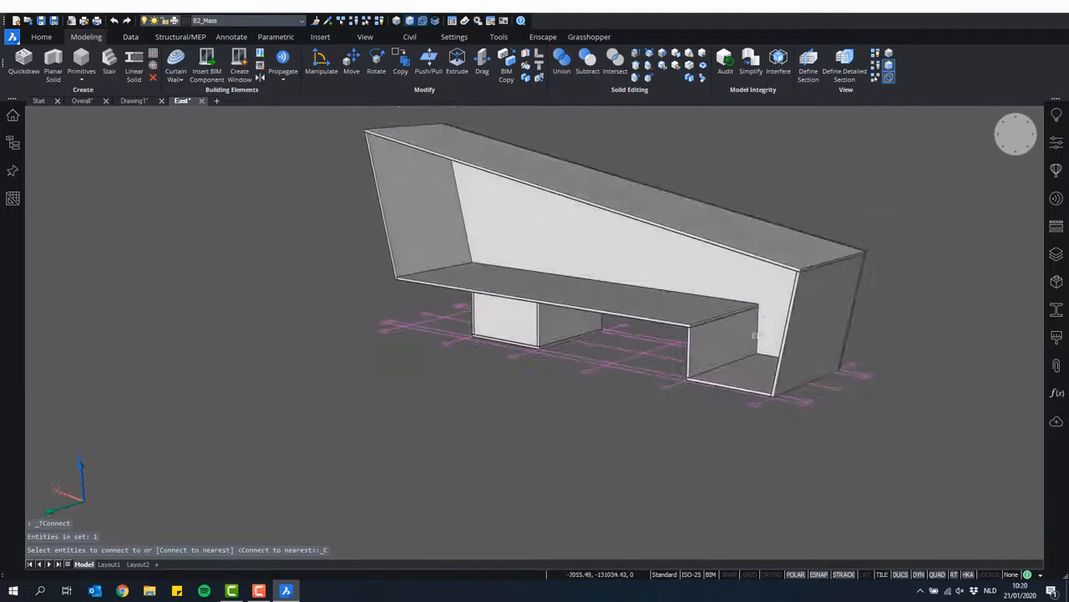
scroll(681, 314, "up", 10)
scroll(694, 329, "down", 8)
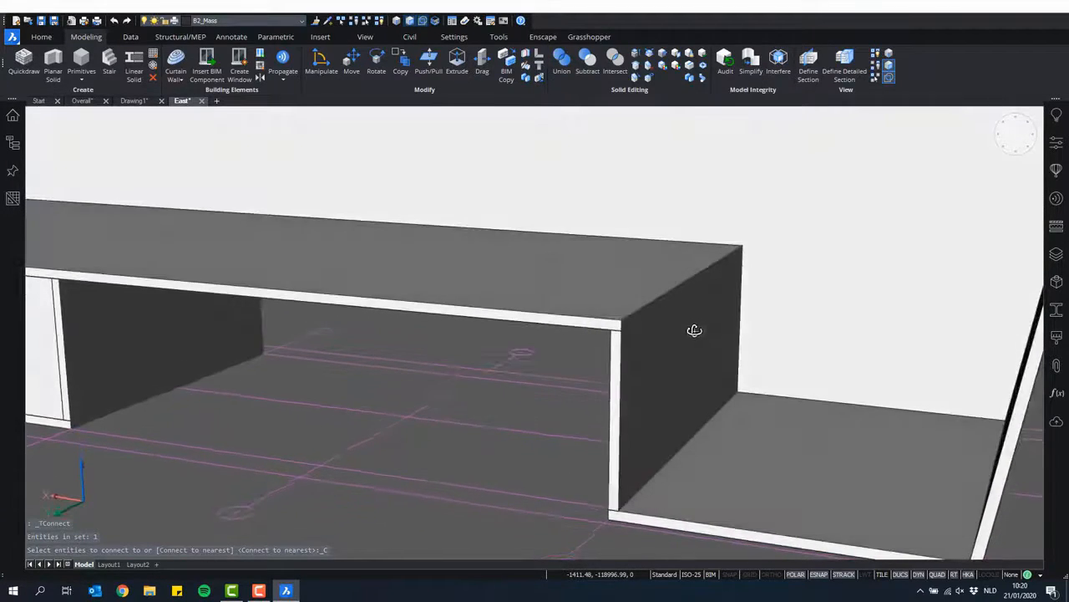
middle_click_drag(676, 344, 763, 301, "shift")
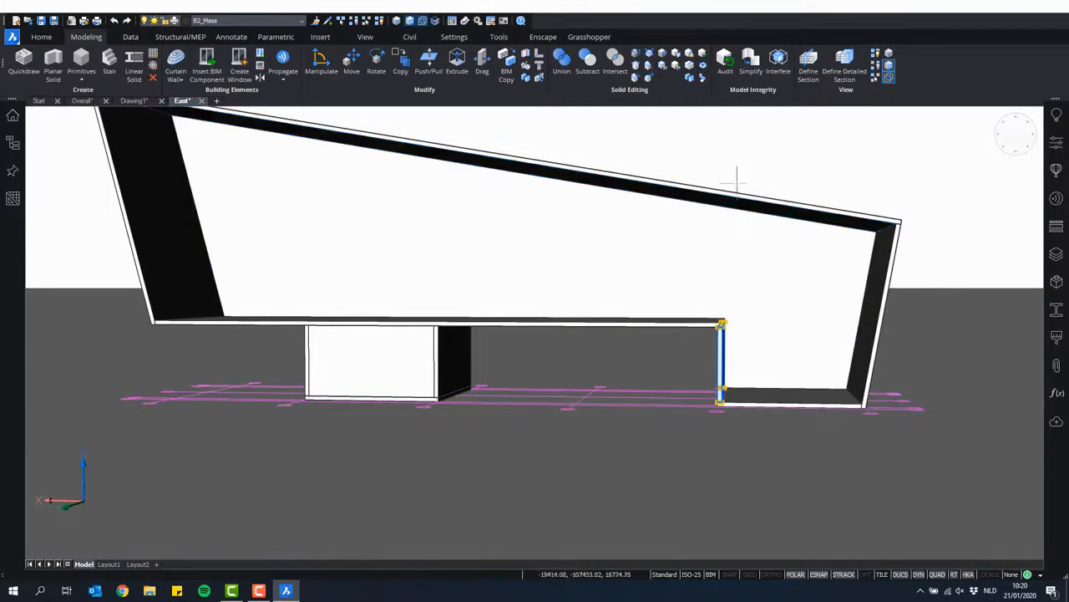
key("Escape")
scroll(727, 329, "up", 5)
middle_click_drag(687, 313, 715, 352, "shift")
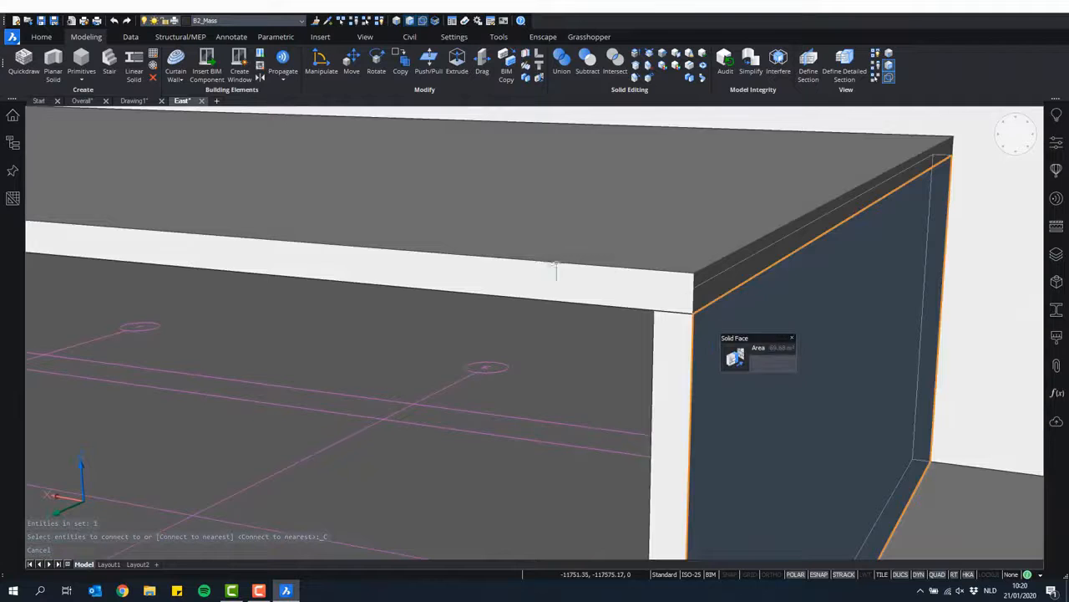
middle_click_drag(659, 396, 618, 360, "shift")
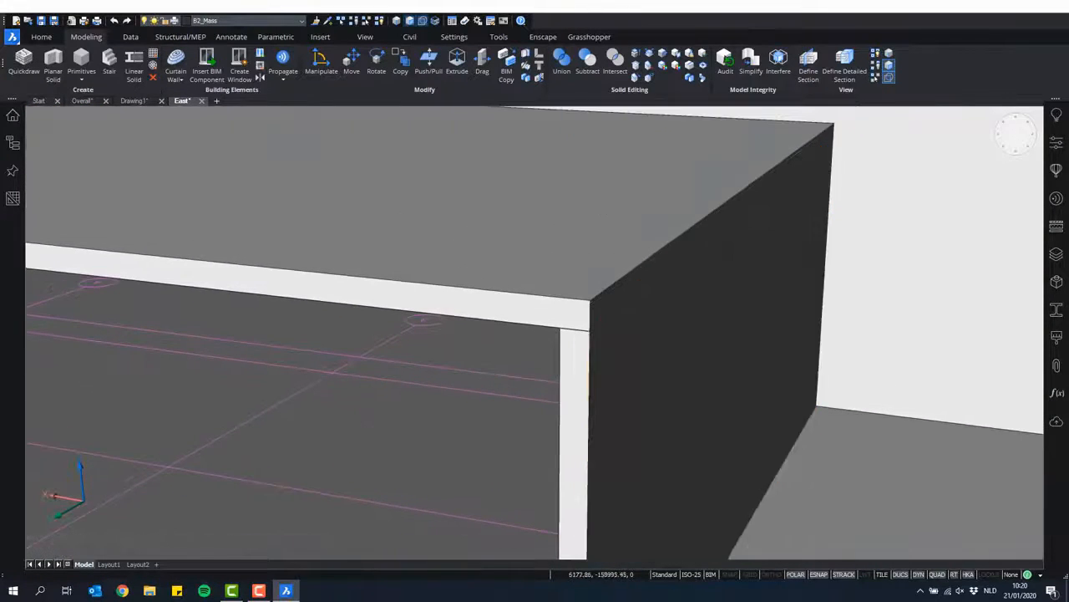
left_click(541, 56)
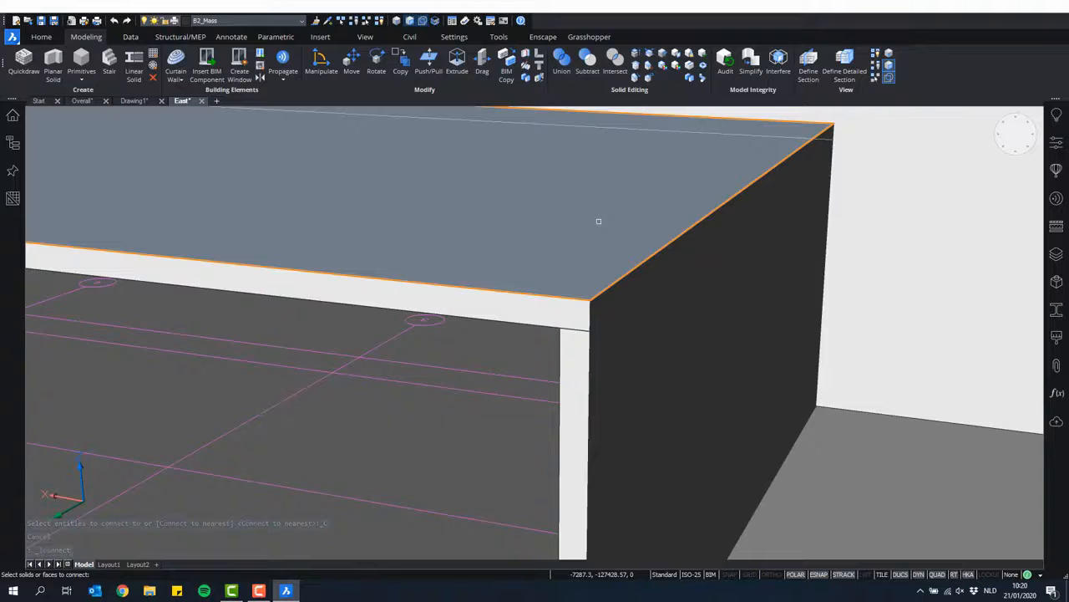
left_click(598, 220)
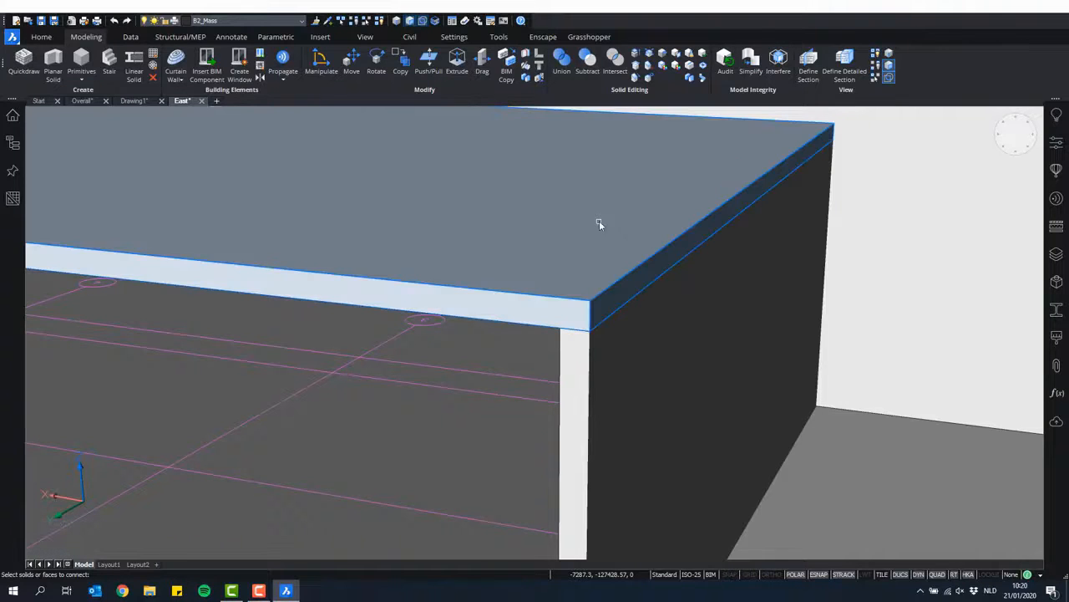
left_click(625, 353)
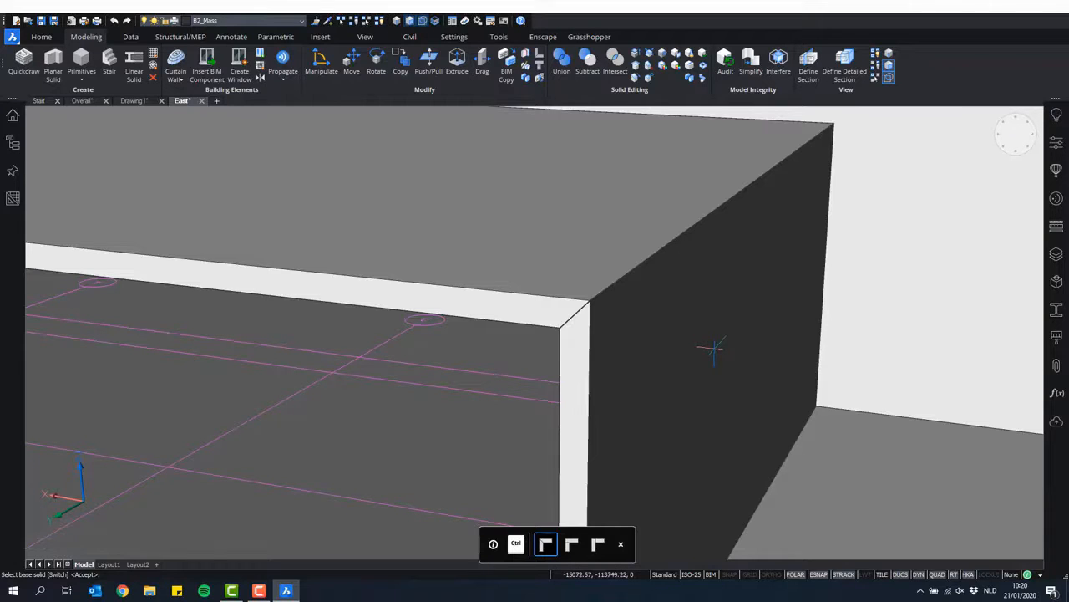
- Cycle through the L-connection variants and accept the one where the vertical wall runs up to the slab's upper surface
key("ctrl")
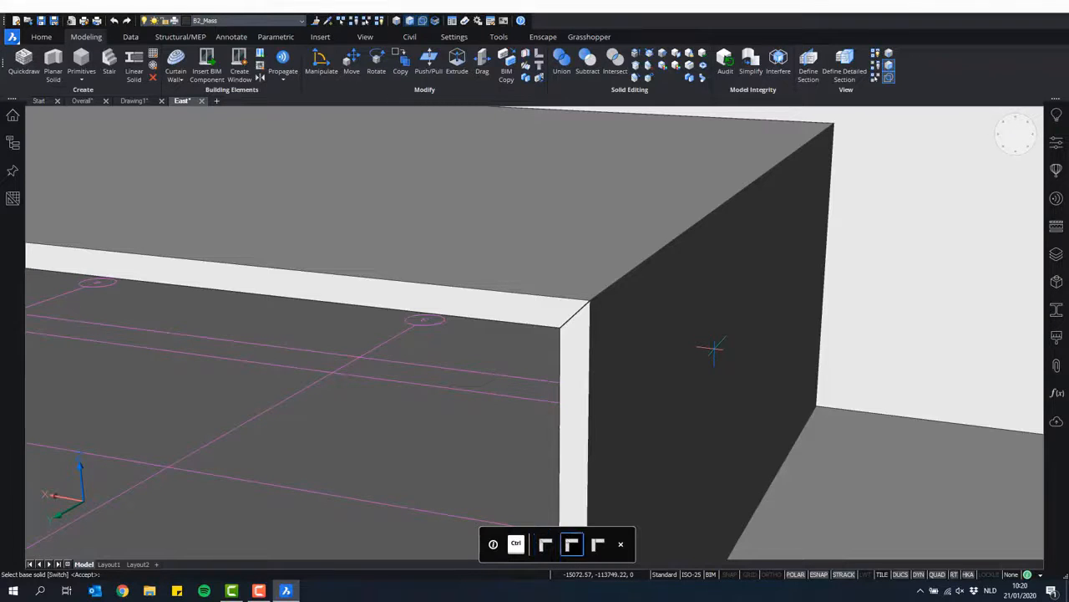
key("ctrl")
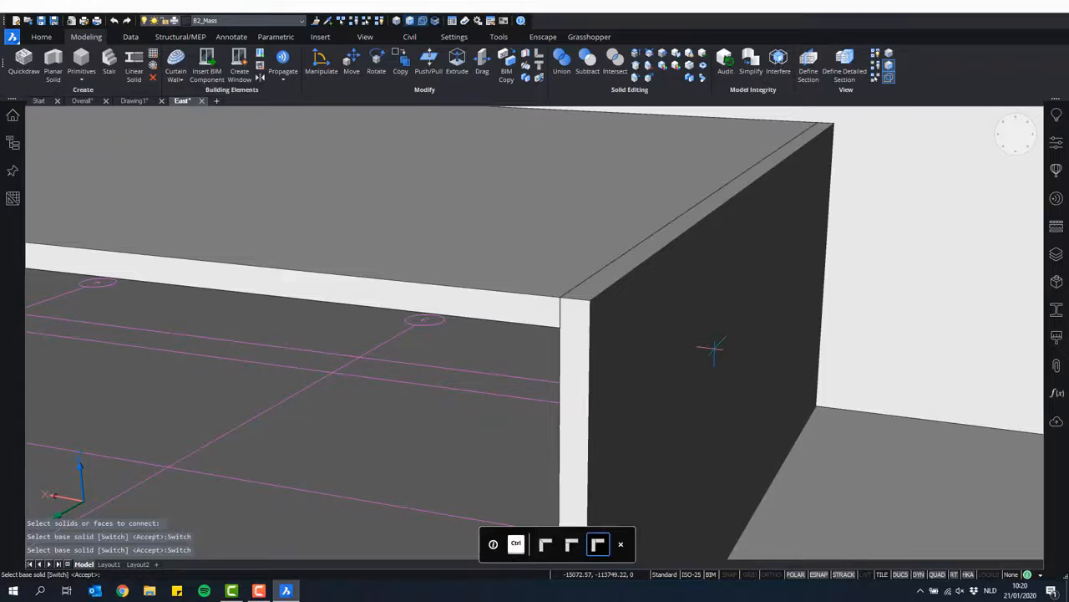
key("ctrl")
key("ctrl")
key("ctrl")
key("ctrl")
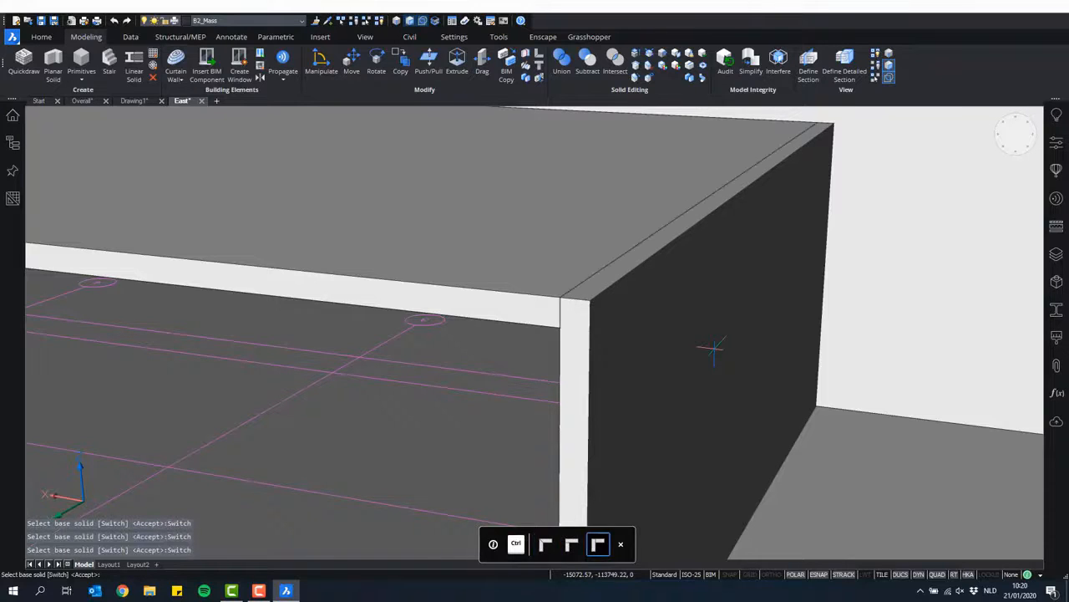
key("ctrl")
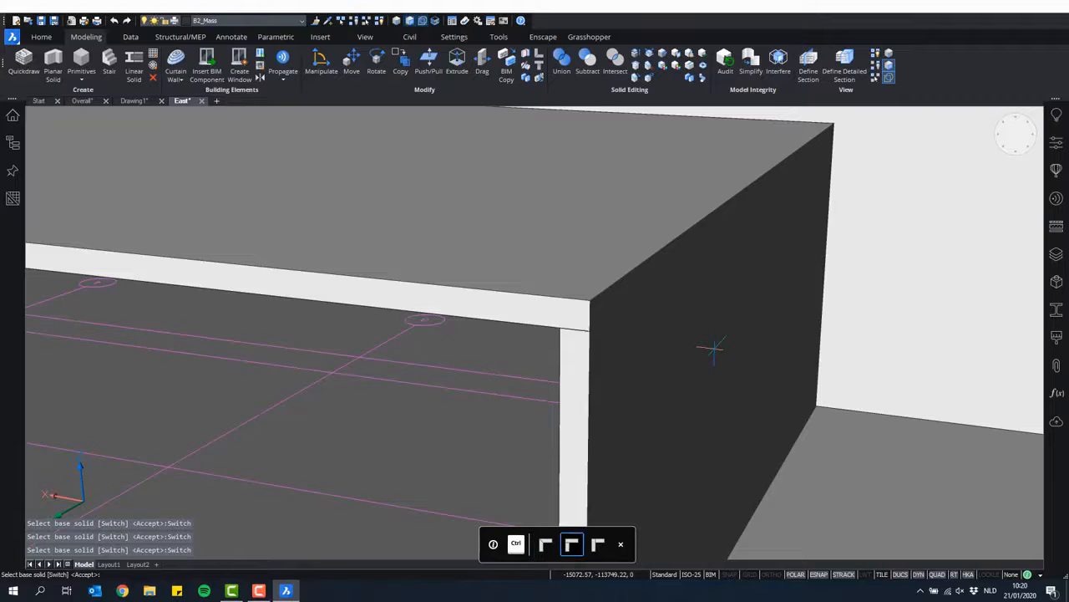
key("ctrl")
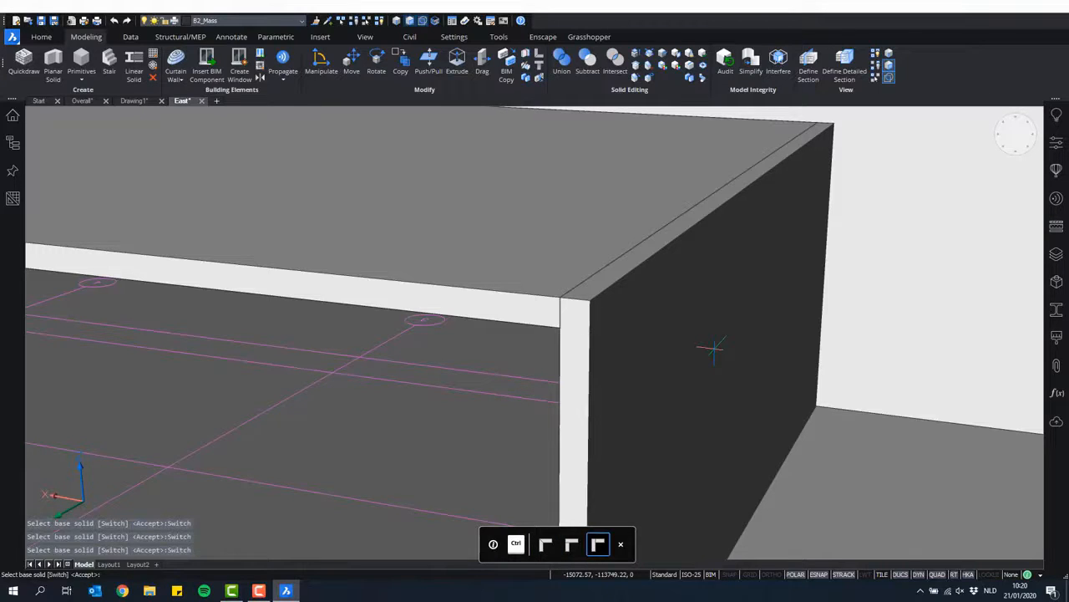
key("ctrl")
key("ctrl")
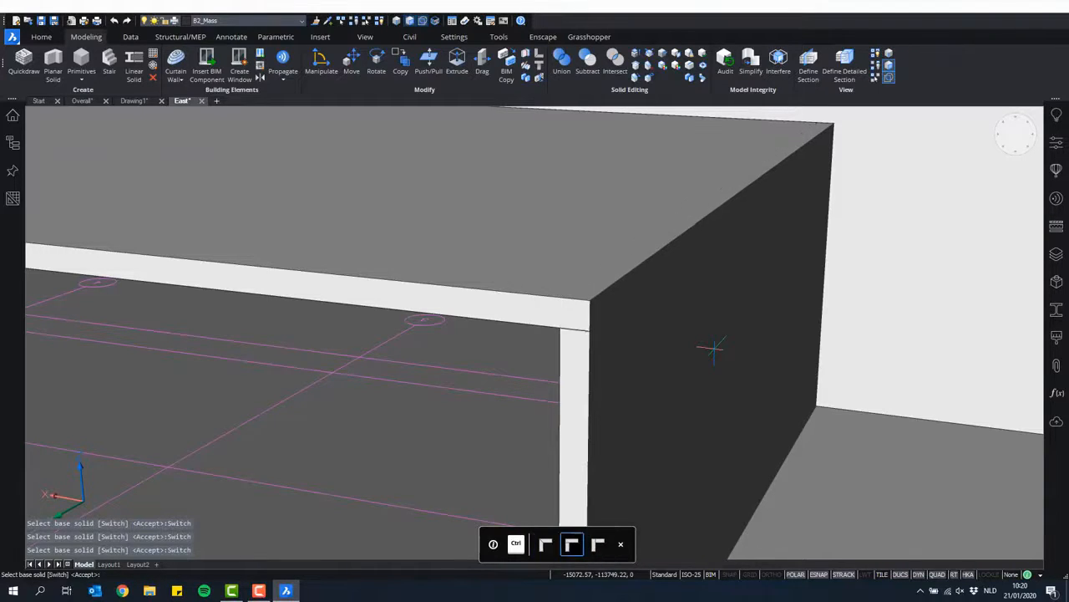
key("ctrl")
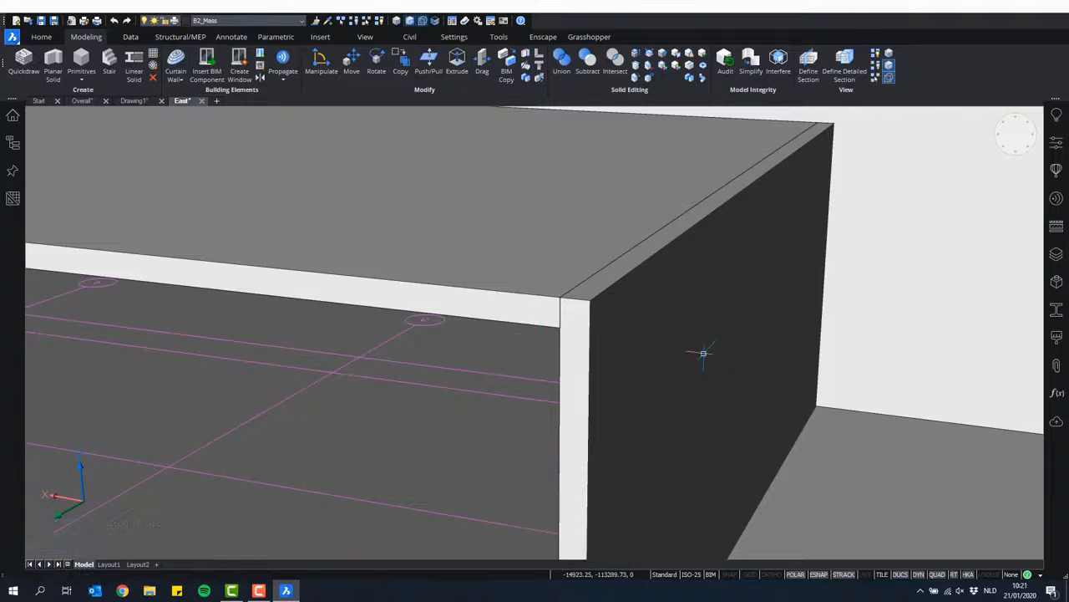
- Connect the top face of the vertical wall to the nearest solid so the wall extends up to the roof
middle_click_drag(632, 334, 526, 384, "shift")
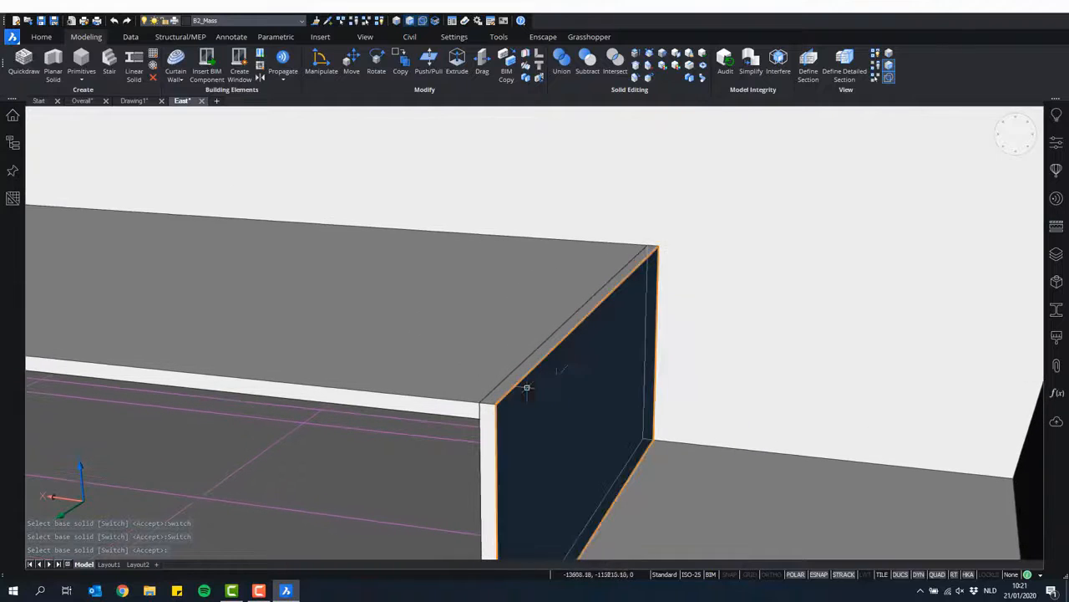
mouse_move(571, 319)
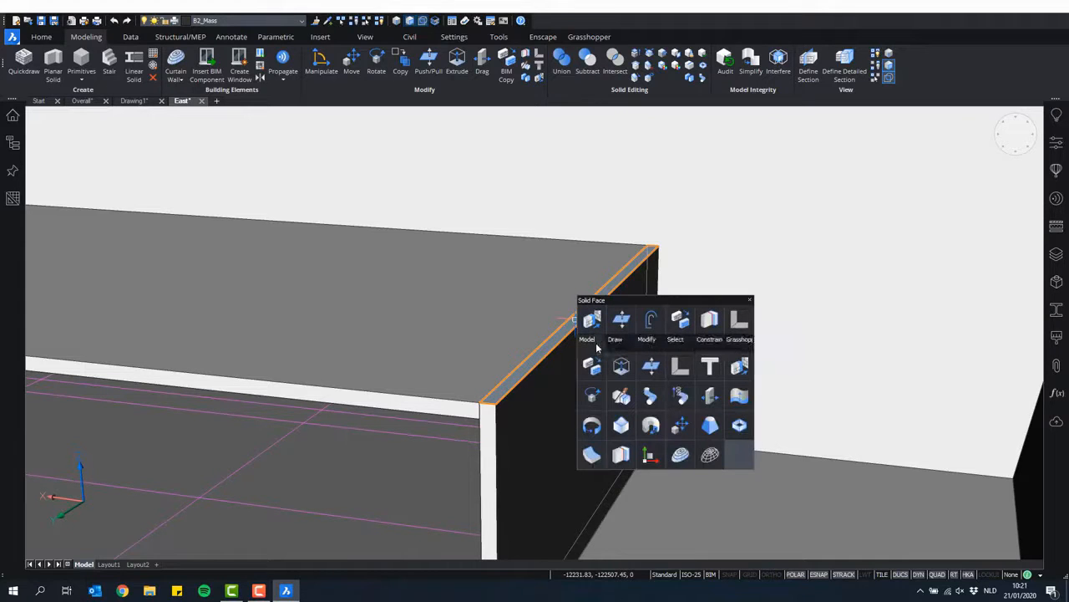
left_click(746, 378)
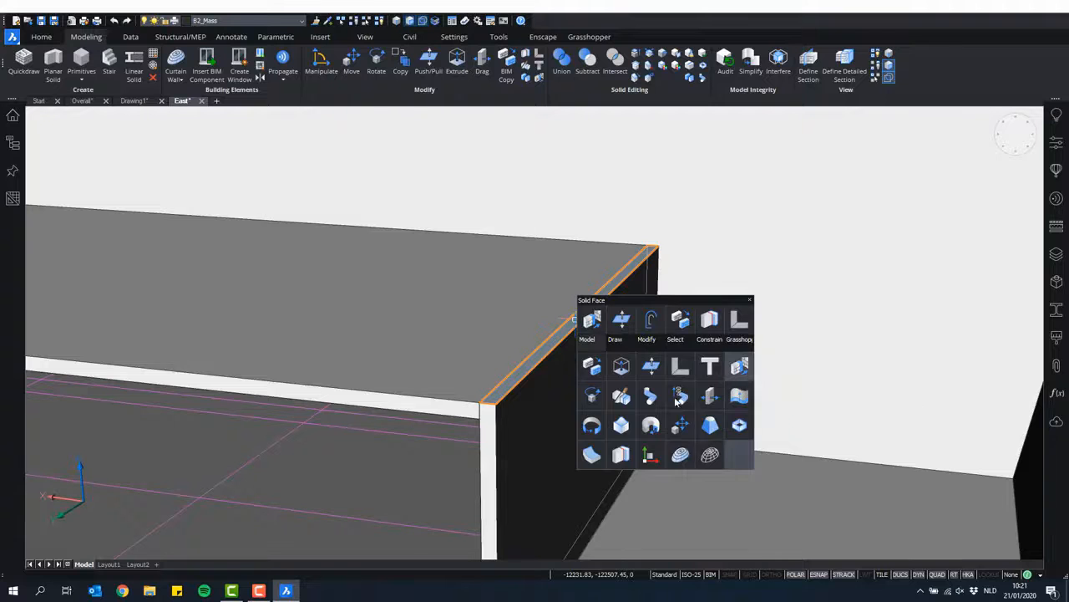
- Copy the raised floor slab upward with BIM Copy at a distance of 4000
scroll(581, 346, "down", 3)
scroll(582, 346, "down", 5)
middle_click_drag(588, 322, 651, 358, "shift")
scroll(555, 351, "up", 5)
scroll(723, 414, "up", 2)
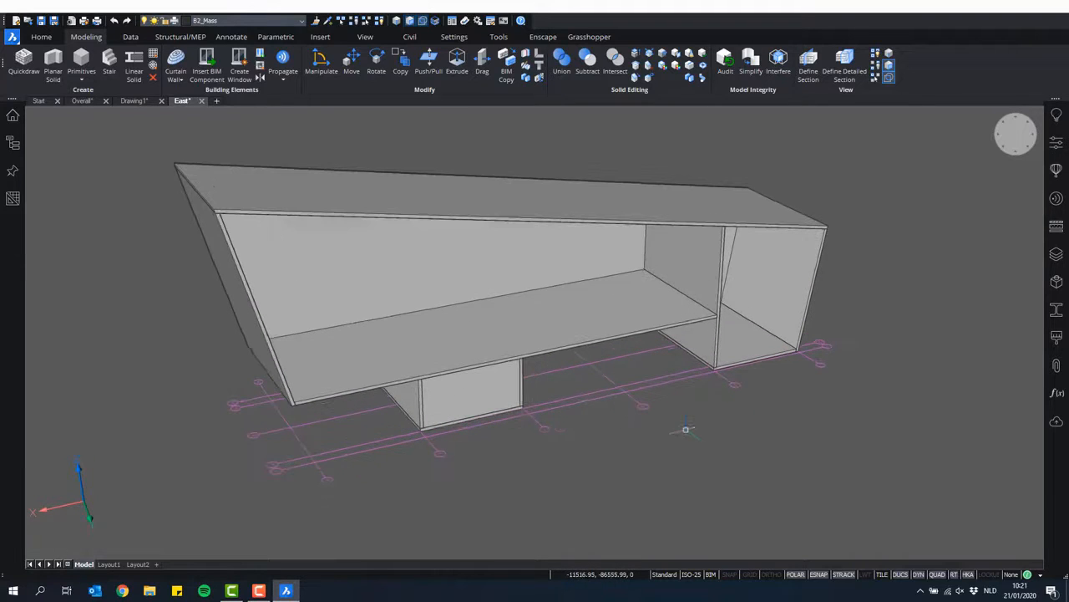
mouse_move(669, 436)
middle_mouse_down("shift")
mouse_move(690, 396)
mouse_move(671, 444)
middle_mouse_up("shift")
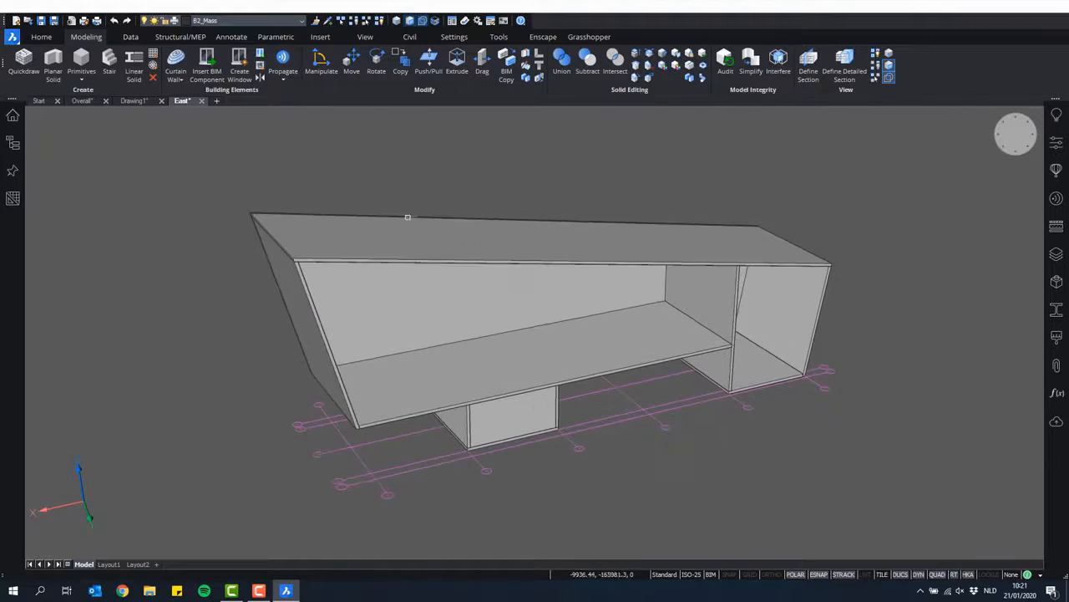
left_click(508, 66)
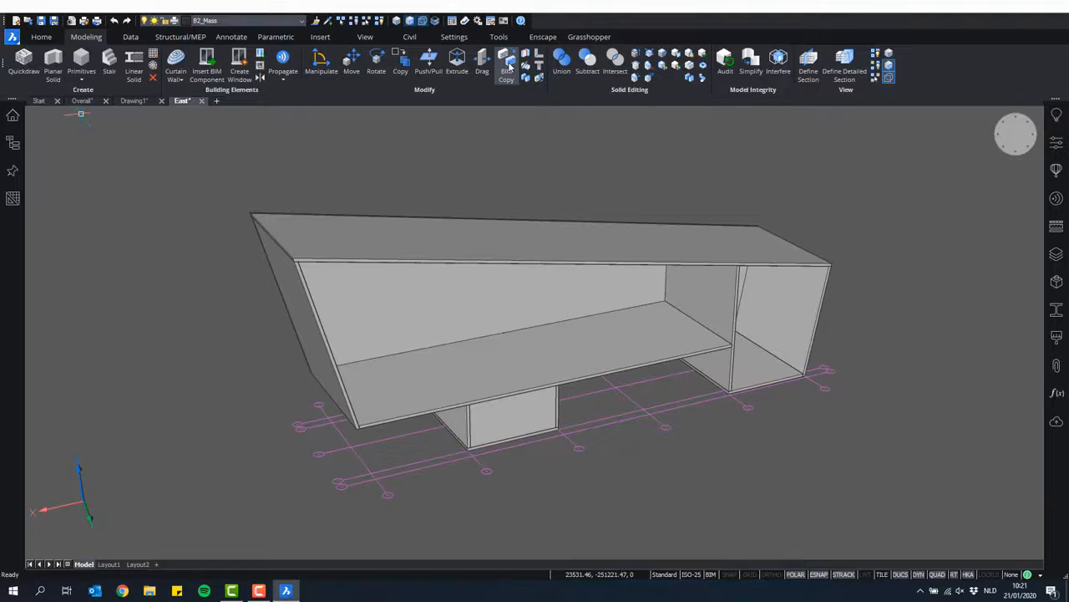
left_click(508, 67)
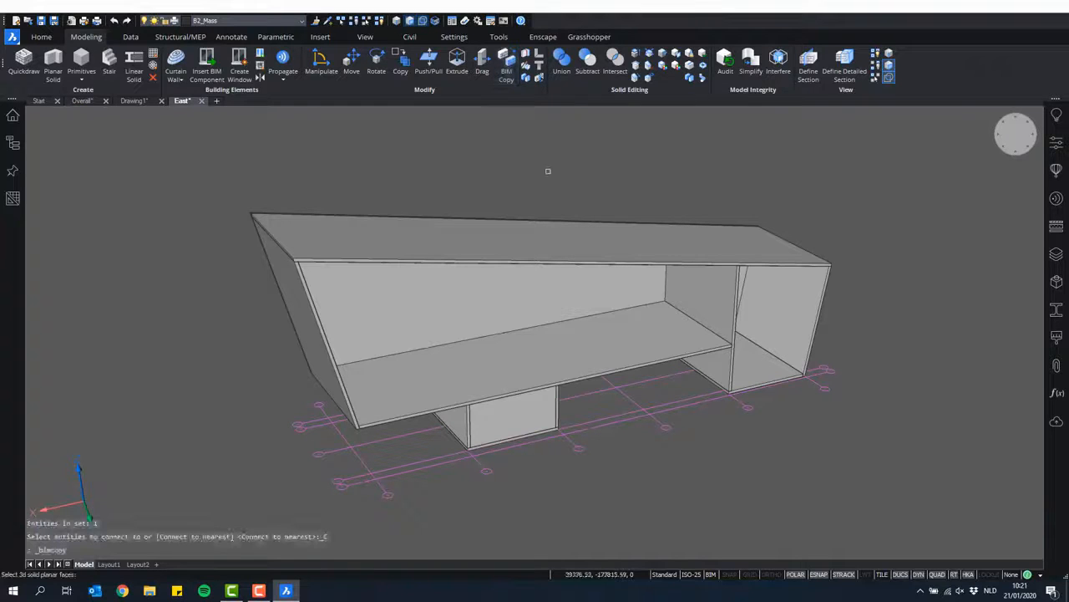
middle_click_drag(542, 155, 557, 119)
scroll(554, 130, "up", 1)
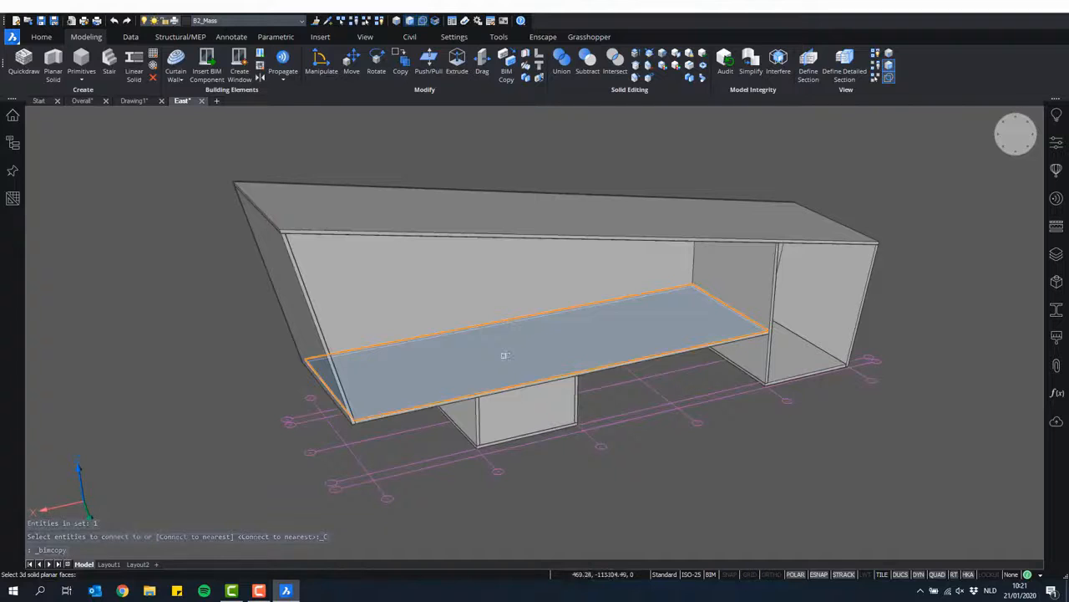
left_click(567, 352)
key("Return")
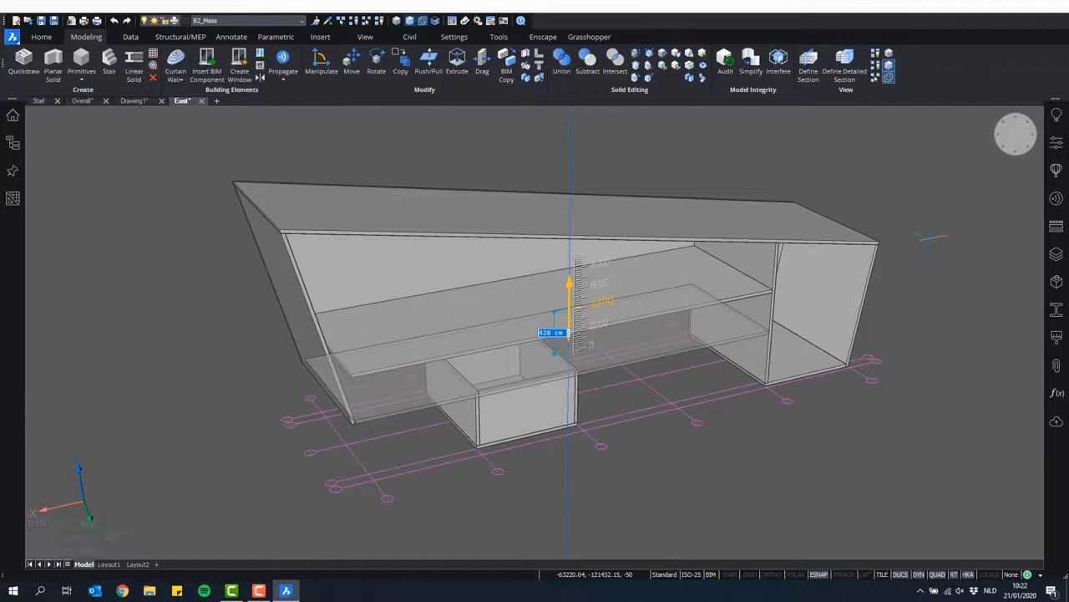
type("4000")
key("Return")
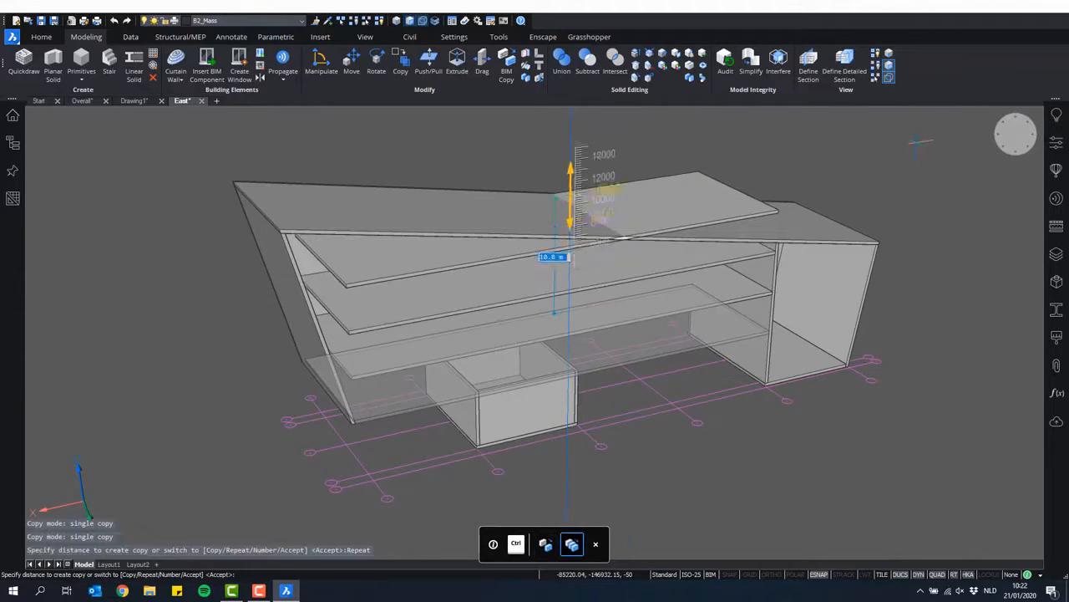
- Switch the floor slab's BIM Copy to single-copy mode and accept the upper storey slabs already placed
scroll(911, 171, "down", 5)
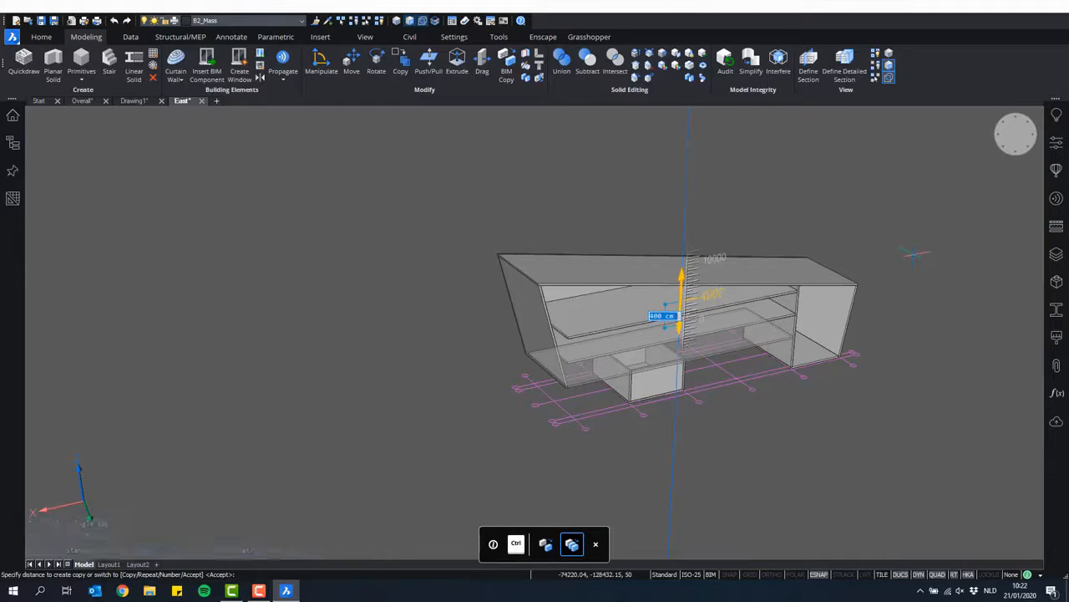
key("ctrl")
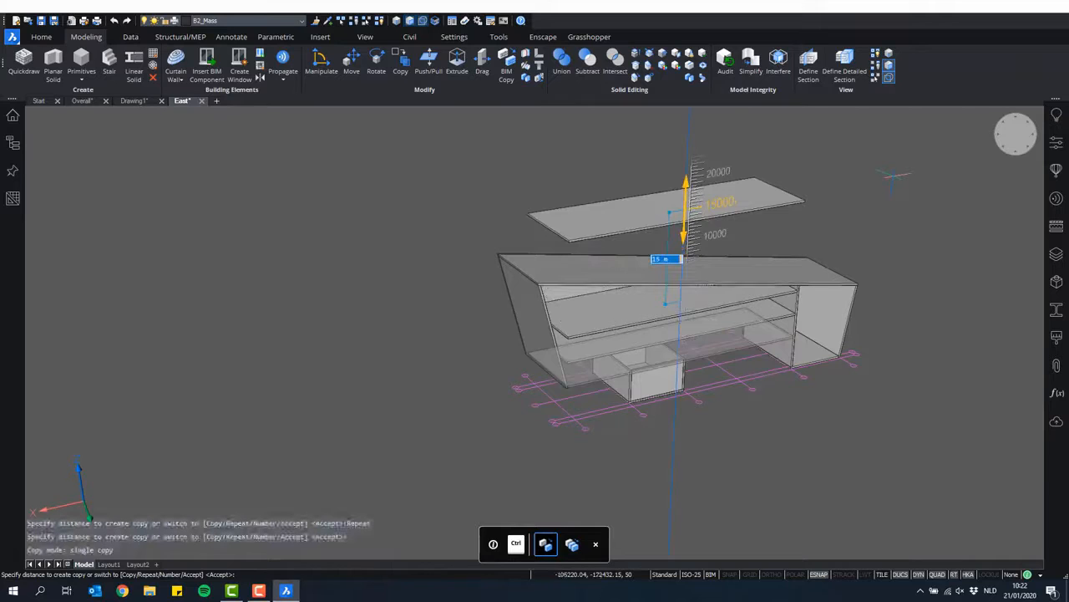
key("Return")
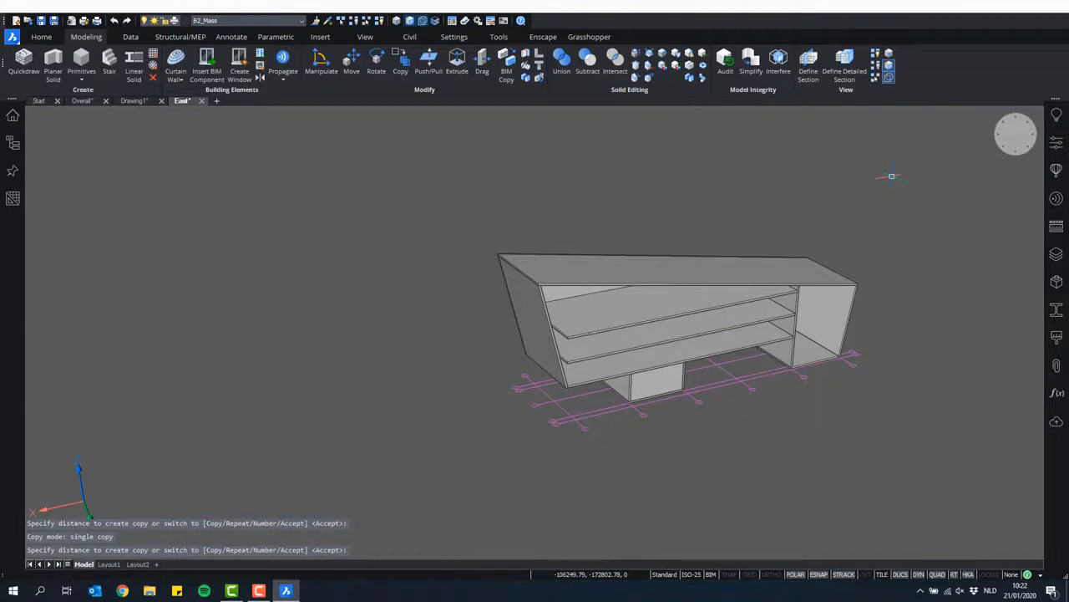
- Connect the free end faces of the two copied floor slabs to the nearest solid at the slanted end wall
scroll(670, 321, "up", 4)
middle_click_drag(655, 323, 625, 389, "shift")
scroll(438, 391, "up", 5)
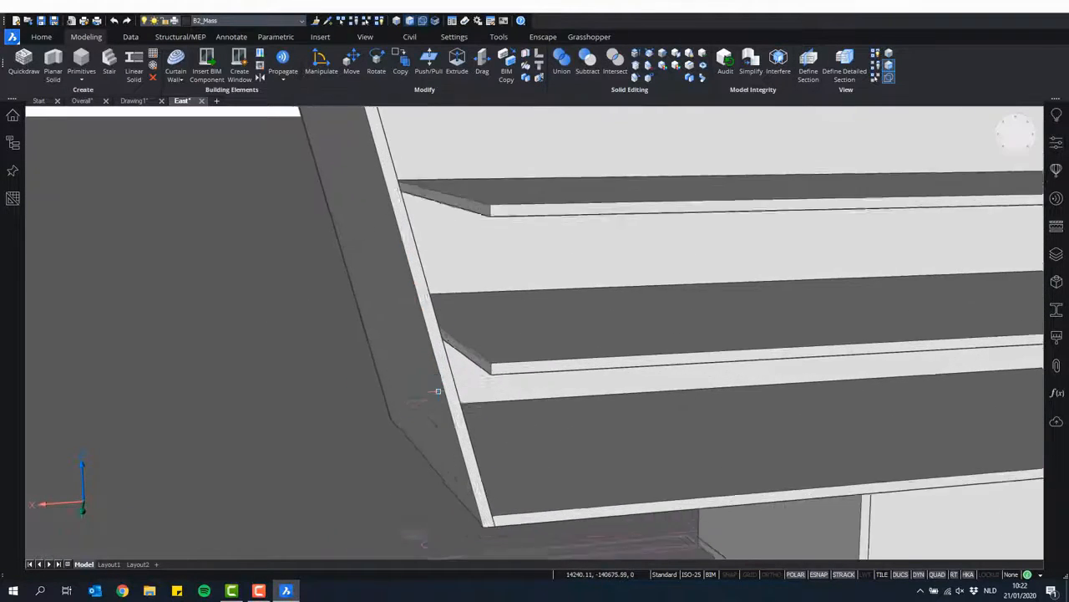
middle_click_drag(438, 391, 441, 405, "shift")
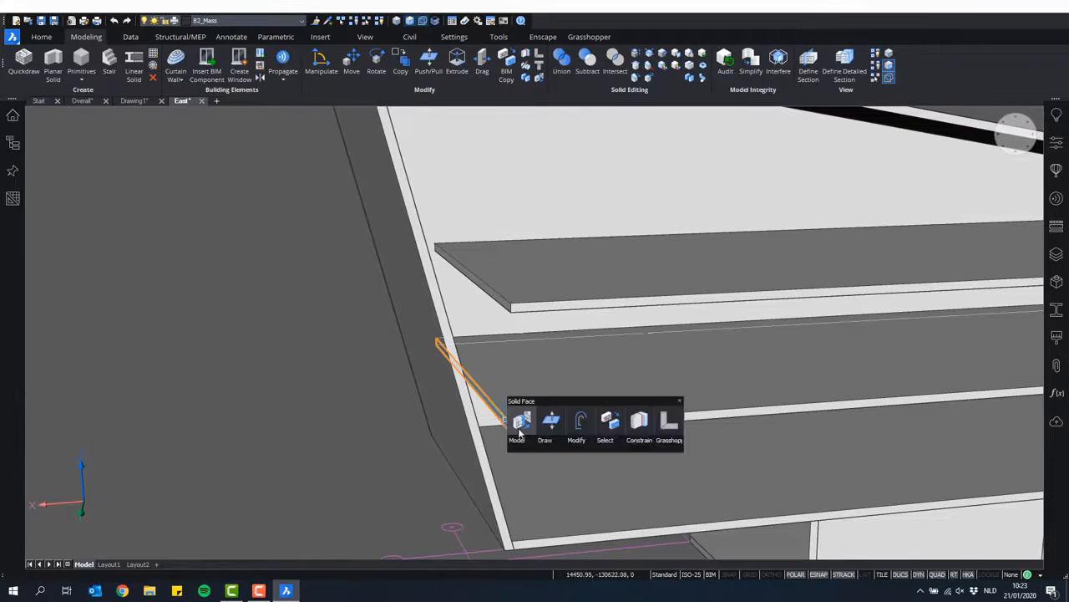
left_click(520, 428)
mouse_move(511, 308)
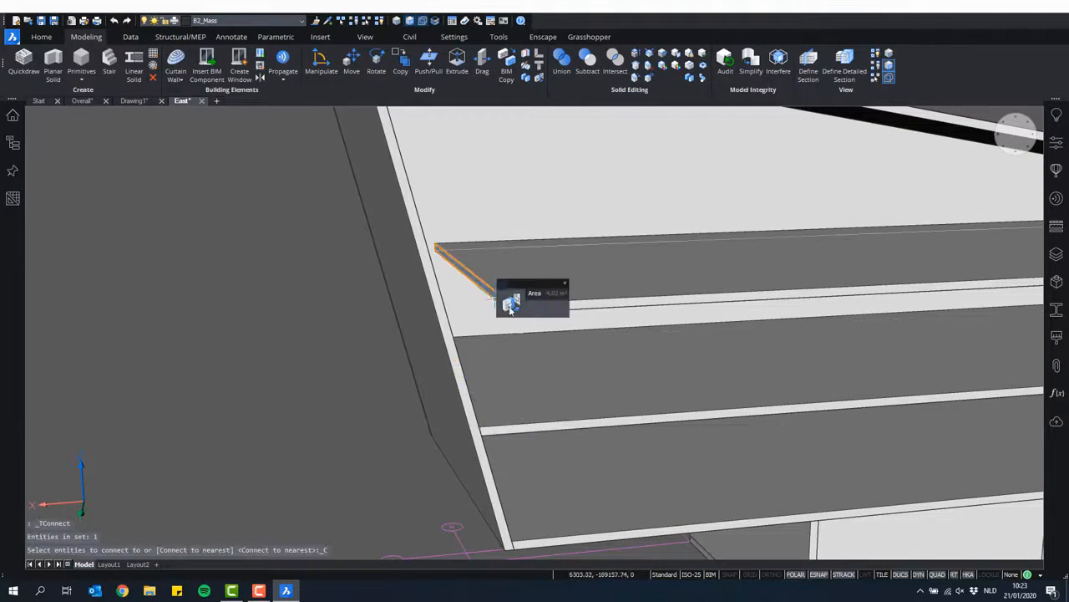
middle_click_drag(176, 353, 500, 356, "shift")
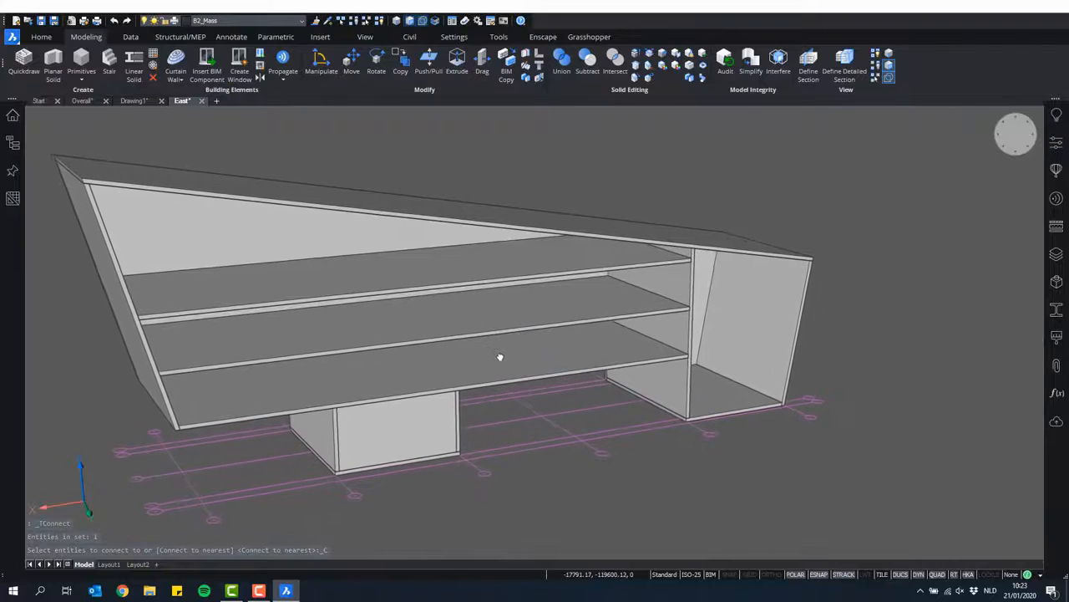
left_click(509, 355)
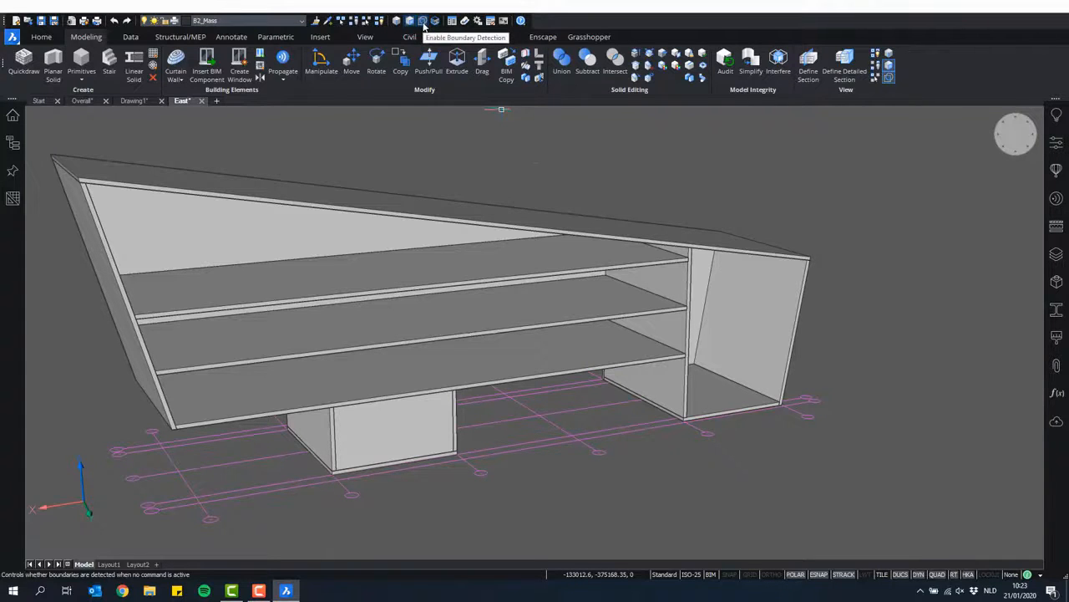
- Using the detected wall boundary between the two lowest raised slabs, BIM Copy that wall portion to place two partition walls on that storey
scroll(685, 219, "up", 6)
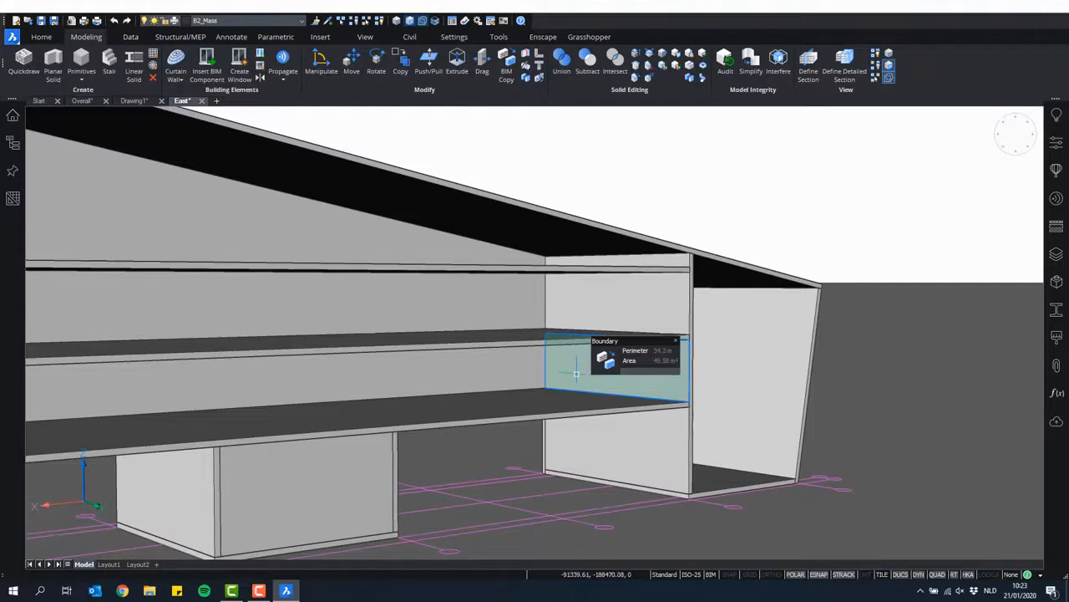
mouse_move(620, 367)
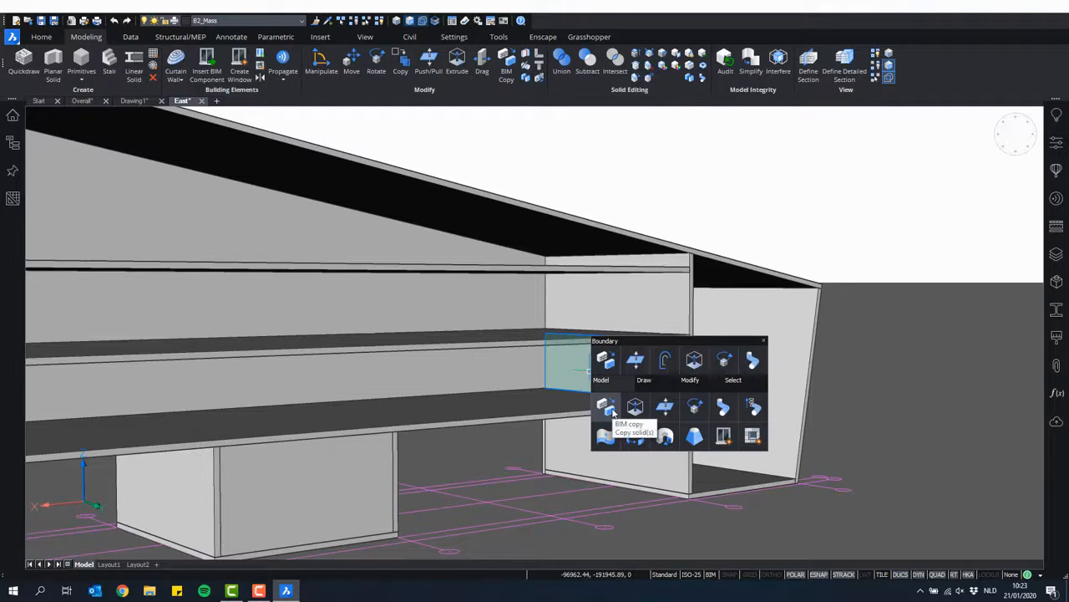
left_click(613, 412)
scroll(549, 531, "down", 3)
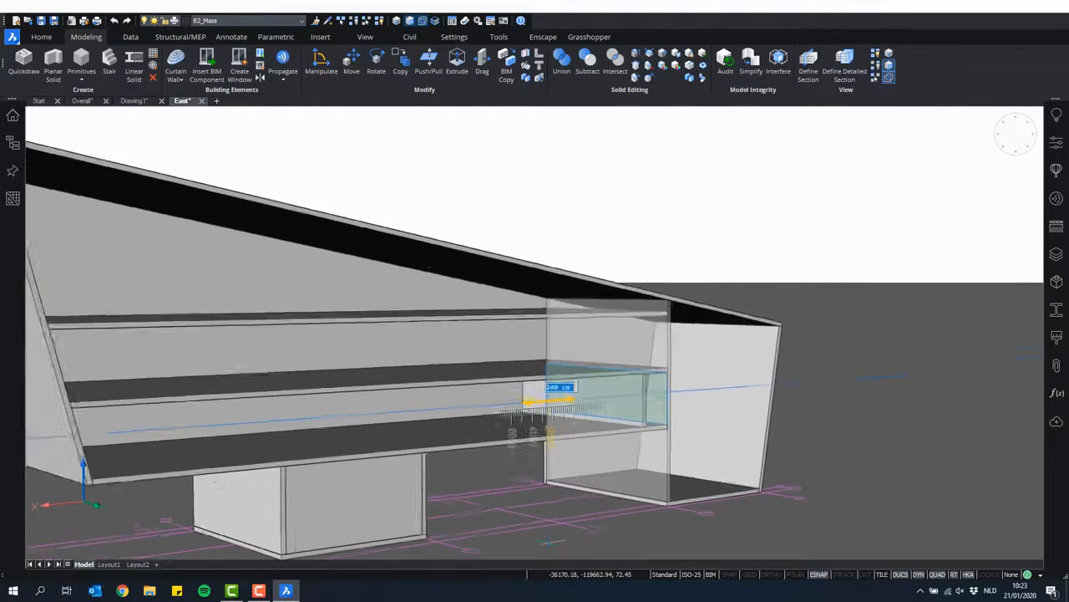
scroll(547, 522, "down", 3)
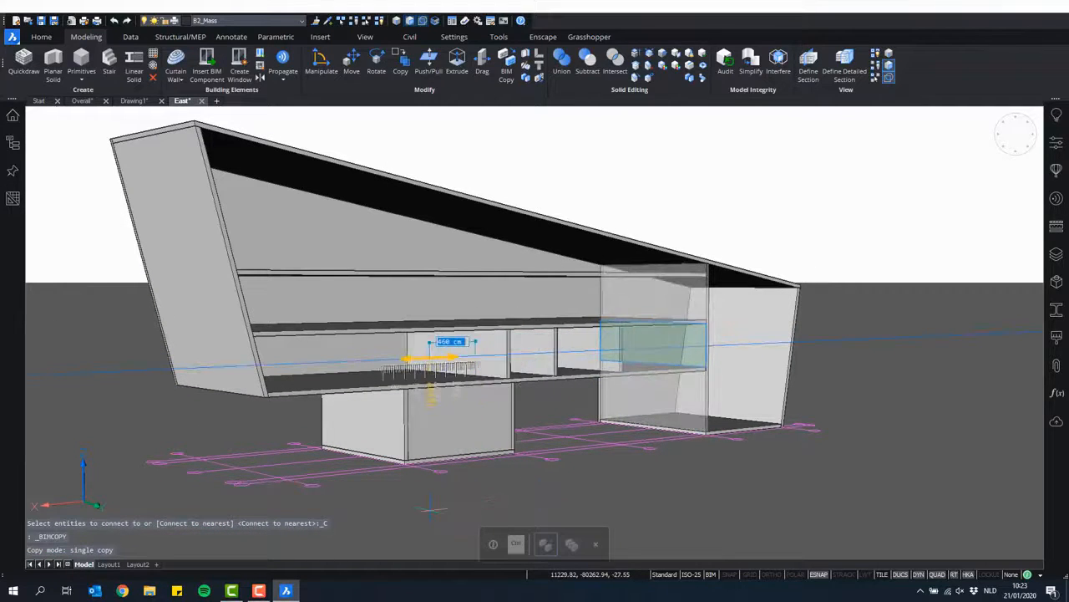
left_click(544, 475)
middle_click_drag(543, 475, 448, 365, "shift")
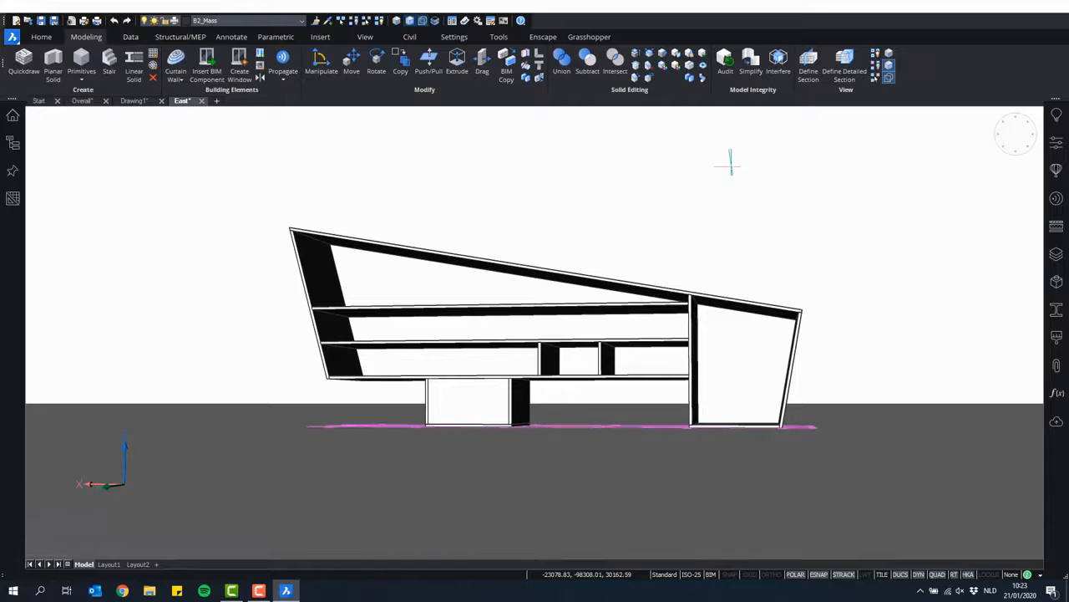
middle_click_drag(631, 224, 755, 256, "shift")
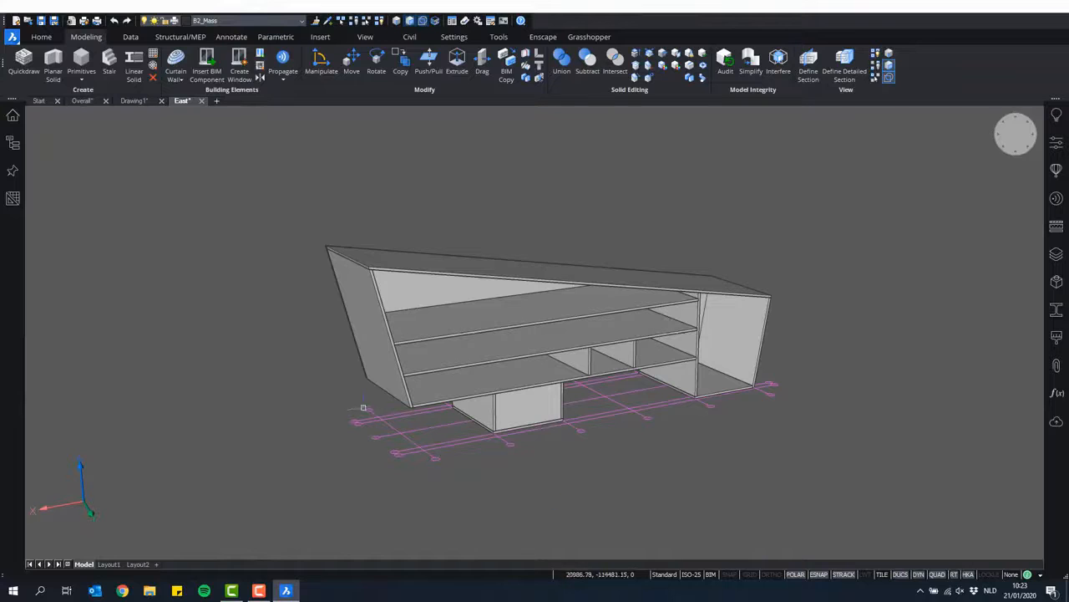
- Inspect the properties of the slanted end wall and clear the selection
left_click(358, 319)
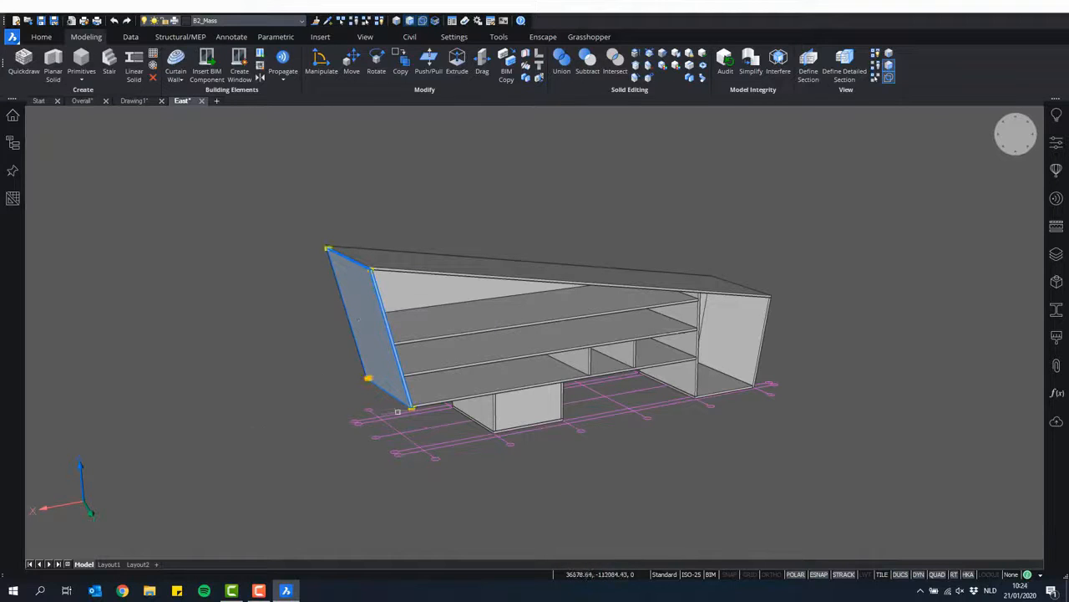
left_click(1057, 142)
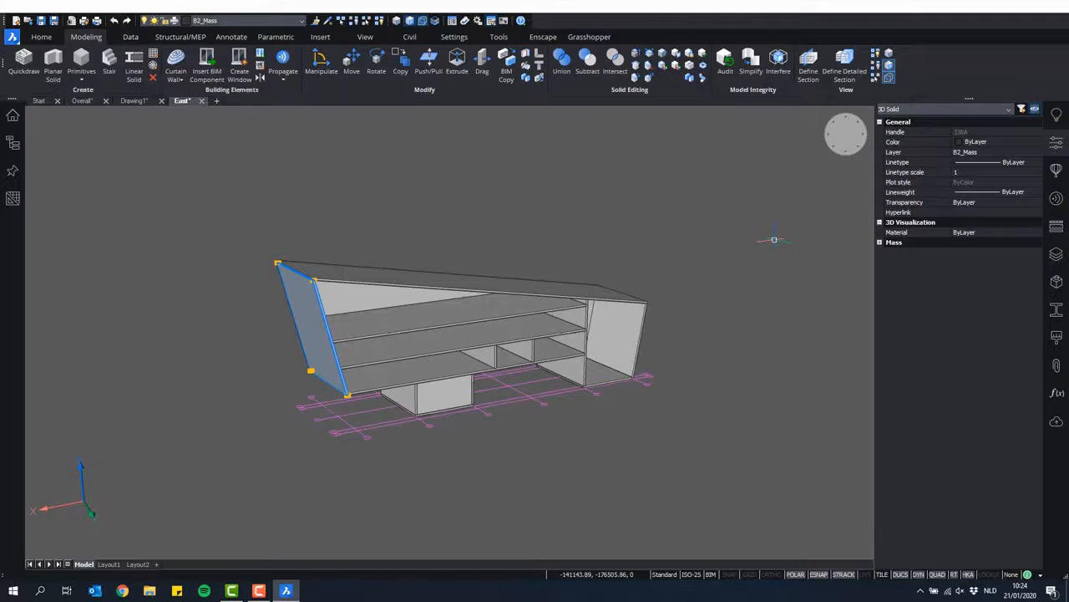
key("Escape")
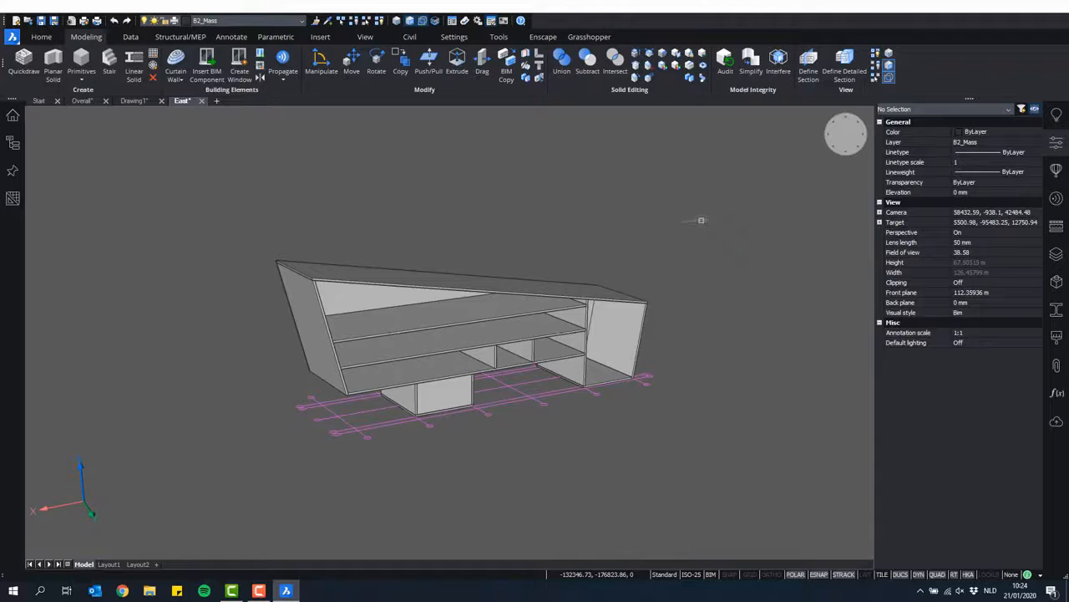
middle_click_drag(527, 218, 587, 201)
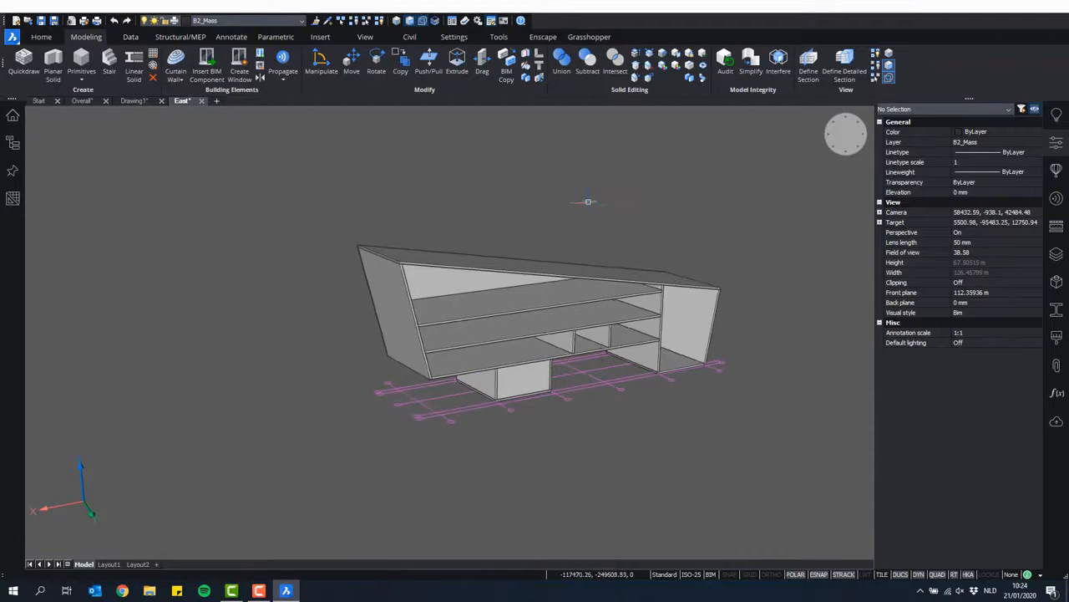
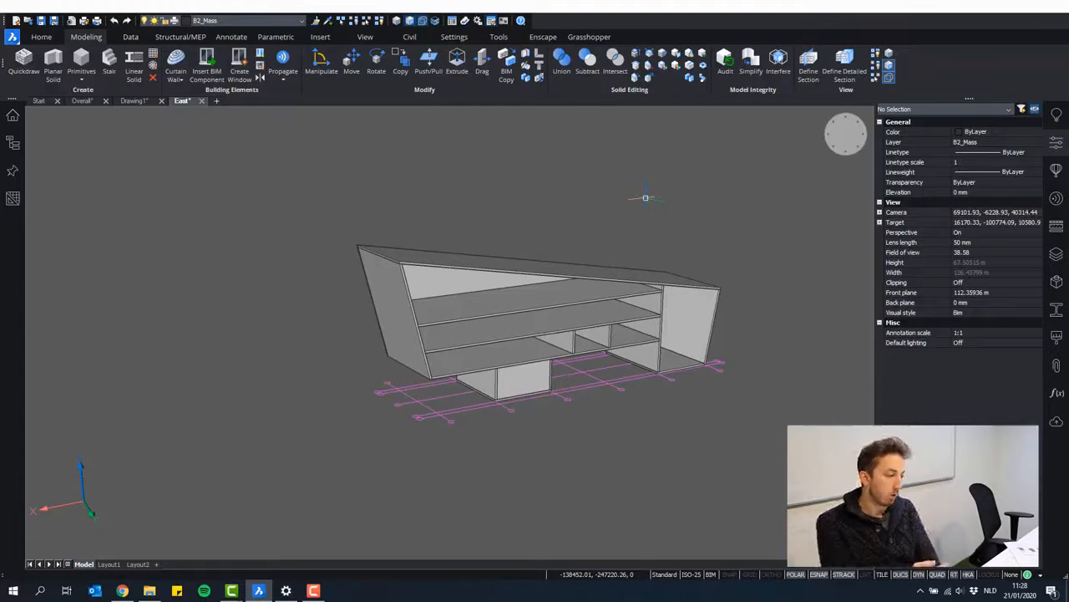
- Create a new drawing and open Office Building.dwg from the Office Building folder
left_click(17, 21)
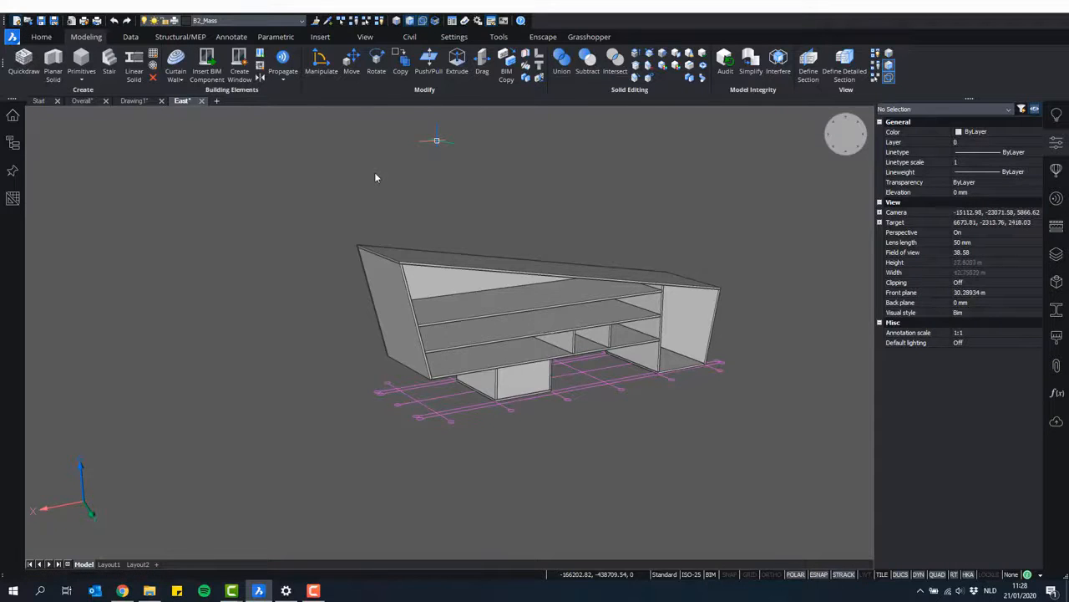
left_click(29, 20)
left_click(638, 144)
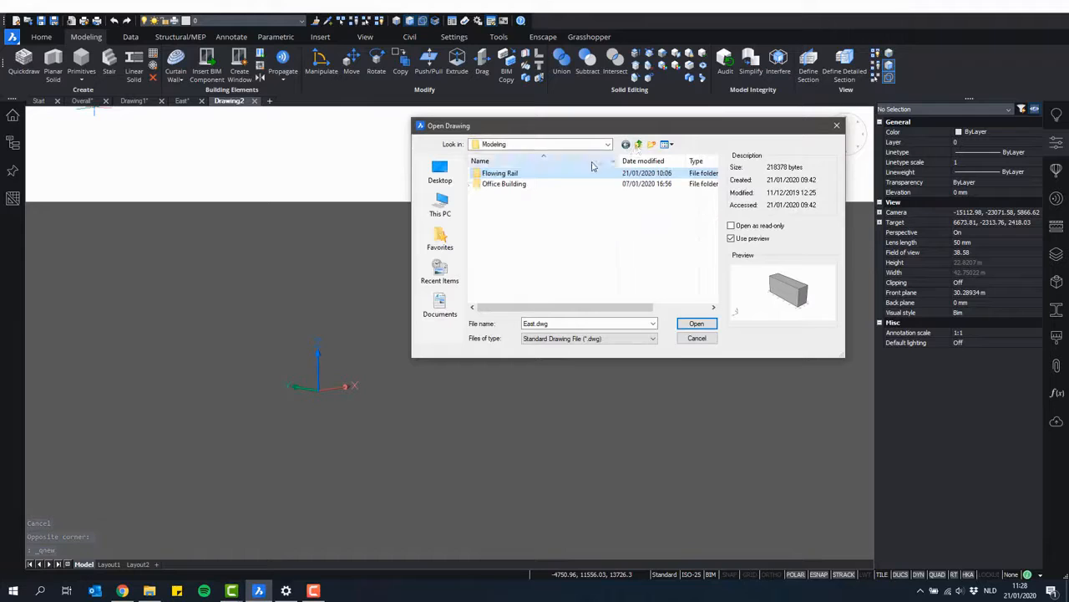
left_click(486, 186)
double_click(489, 185)
left_click(510, 173)
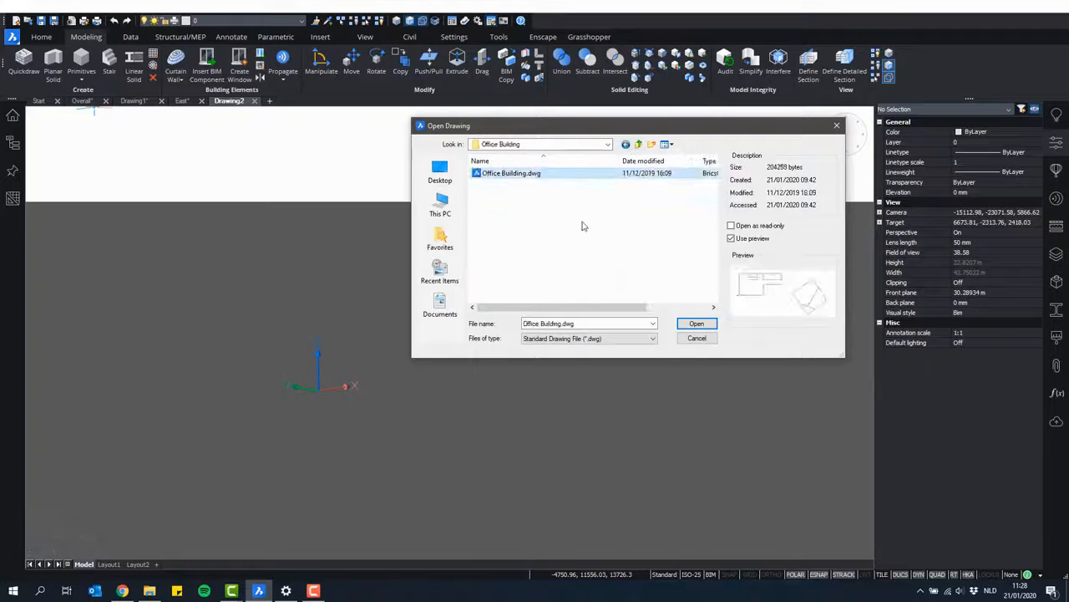
left_click(697, 324)
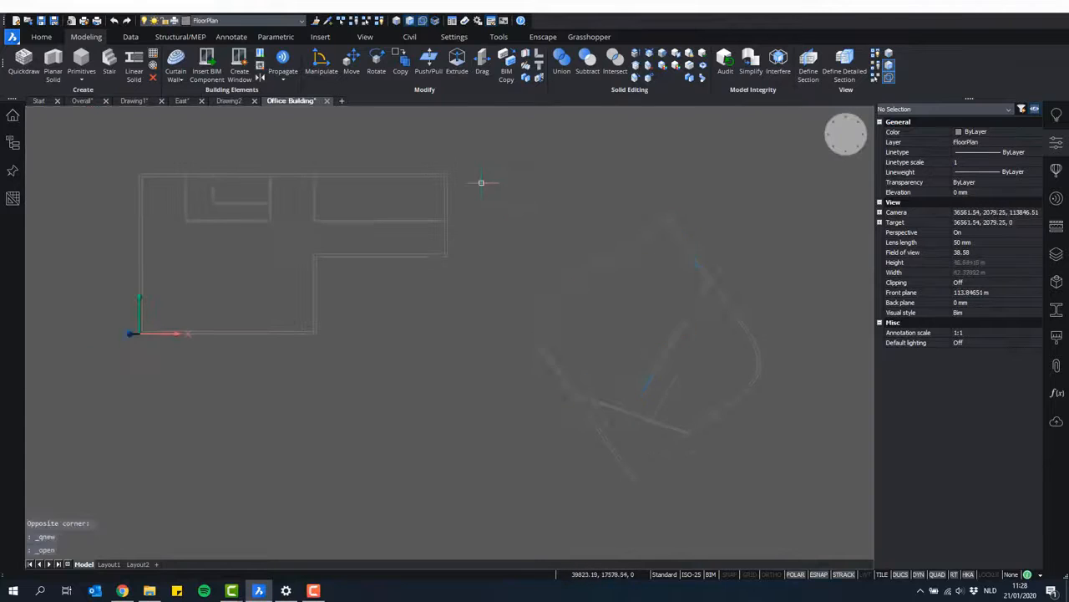
- Turn off perspective for the floor plan view and hide the object properties
middle_click_drag(522, 201, 607, 250)
right_click(846, 136)
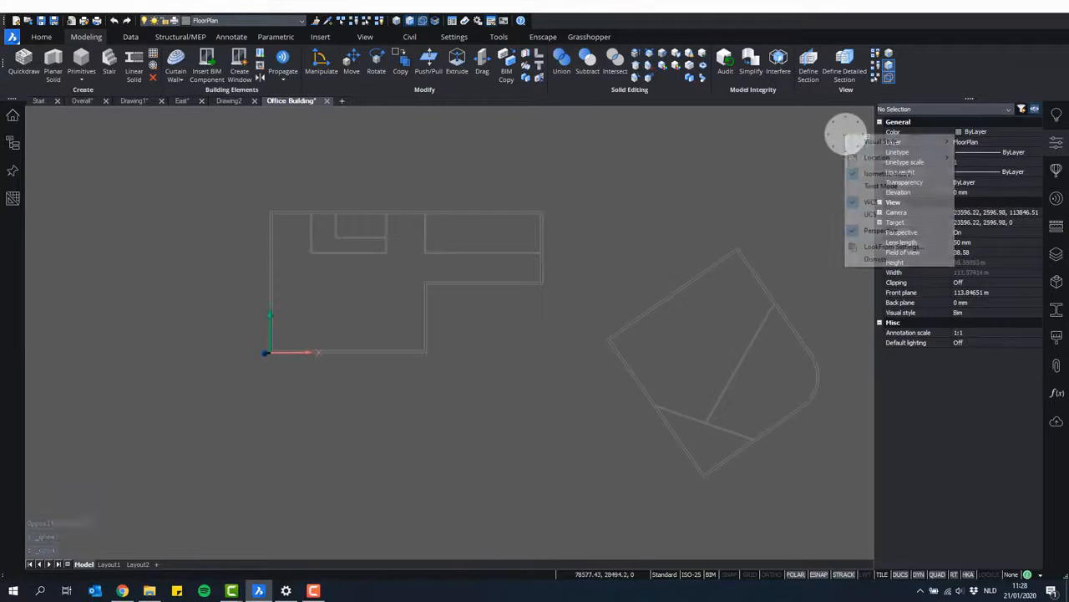
left_click(884, 231)
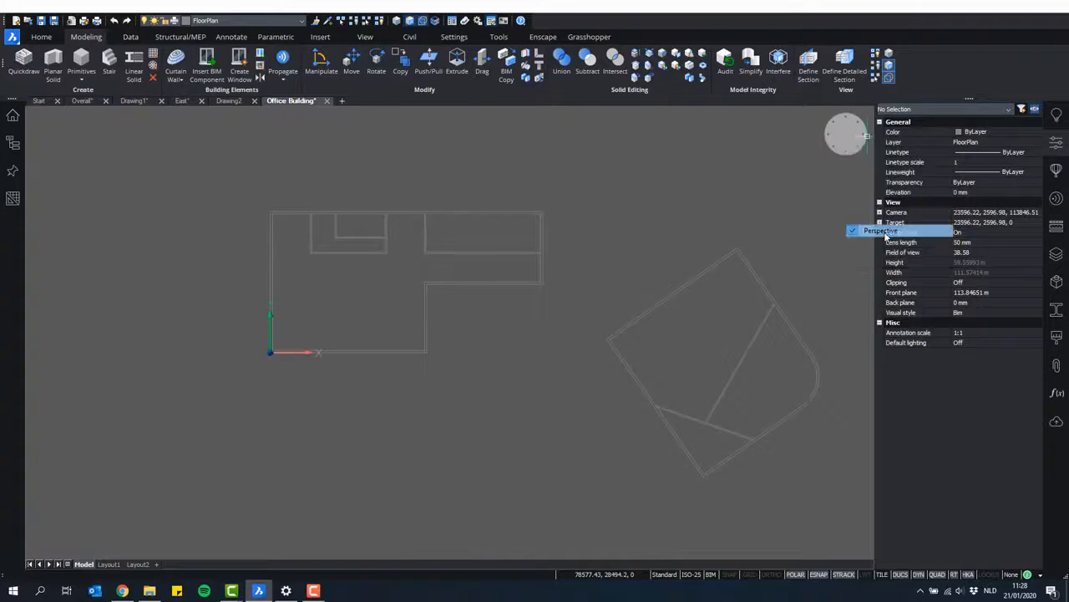
left_click(1059, 142)
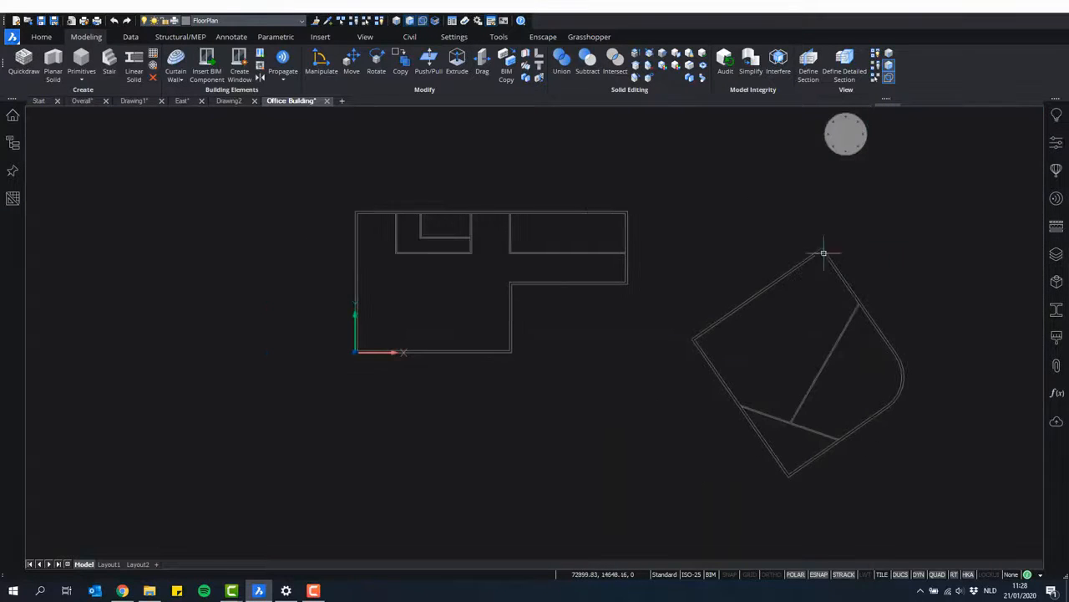
- Look over the two floor plans from a tilted angle and restore the Top view
scroll(539, 210, "up", 3)
middle_click_drag(543, 268, 509, 159, "ctrl")
middle_click_drag(590, 259, 401, 284, "ctrl")
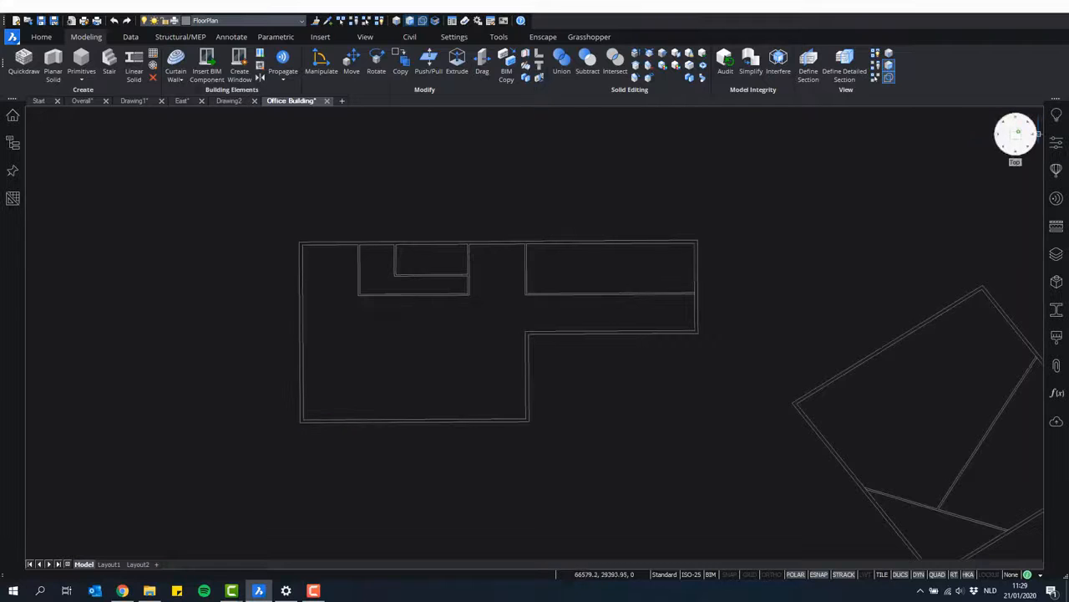
left_click(1017, 132)
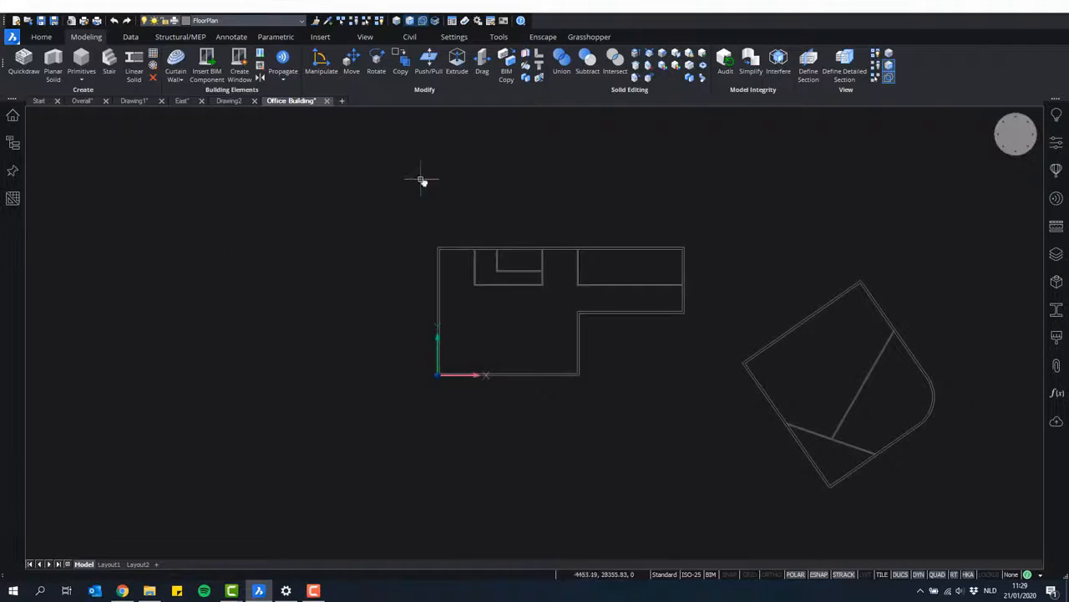
- Quickdraw a rectangular room about 960 by 460 cm in the empty area beside the floor plans
middle_click_drag(422, 180, 790, 304)
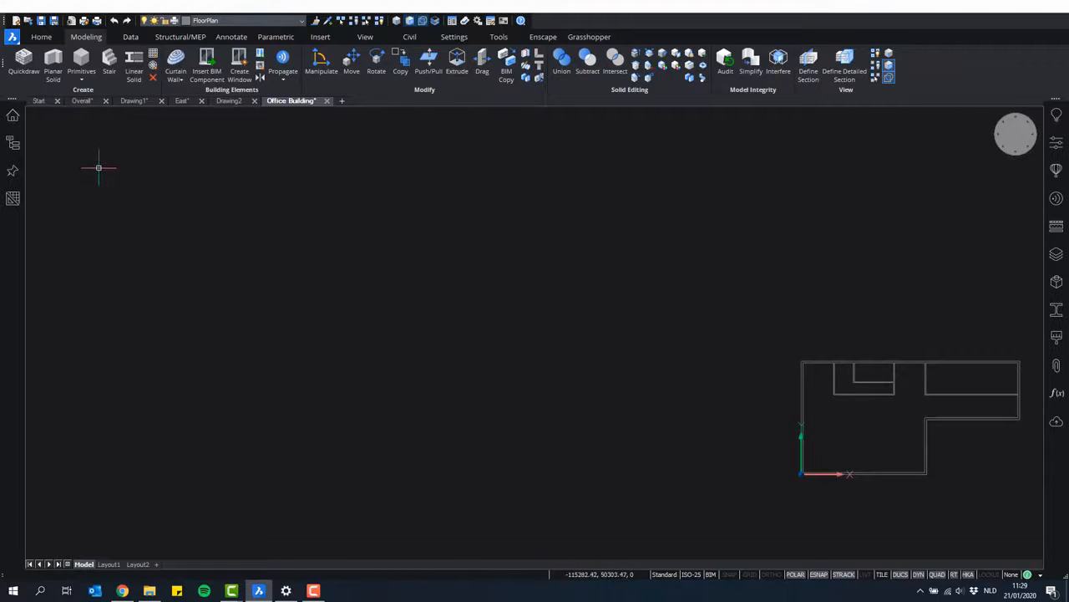
left_click(18, 61)
scroll(424, 252, "up", 5)
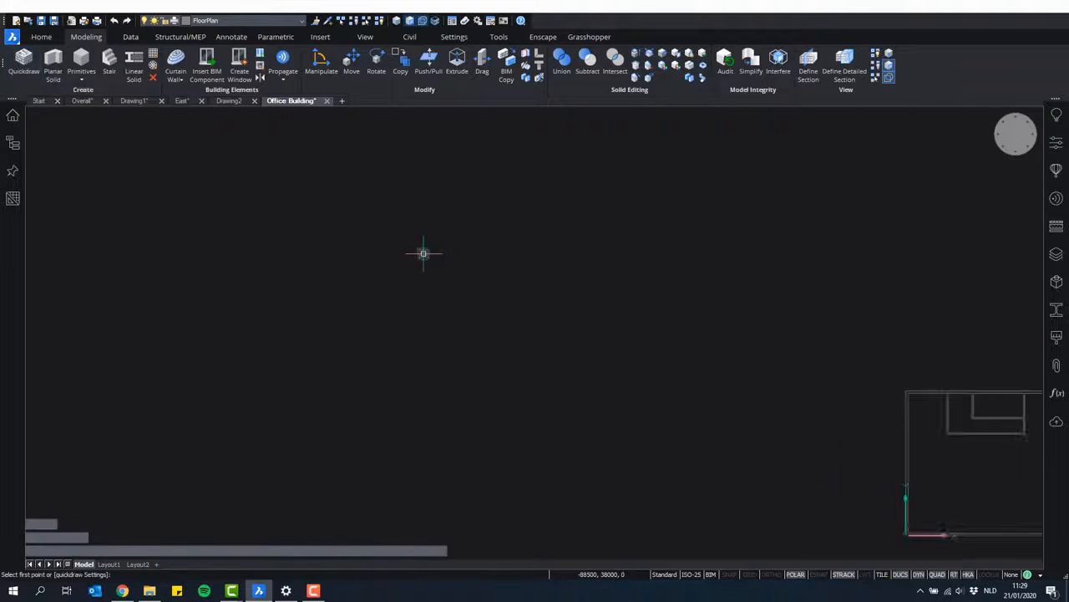
scroll(444, 267, "up", 3)
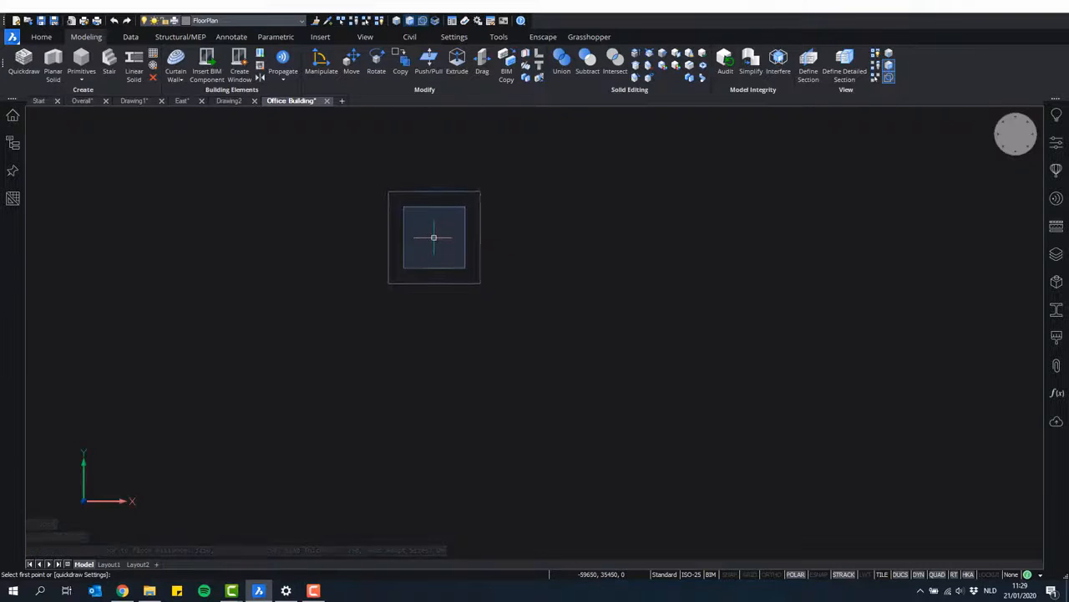
left_click(432, 238)
scroll(692, 368, "down", 5)
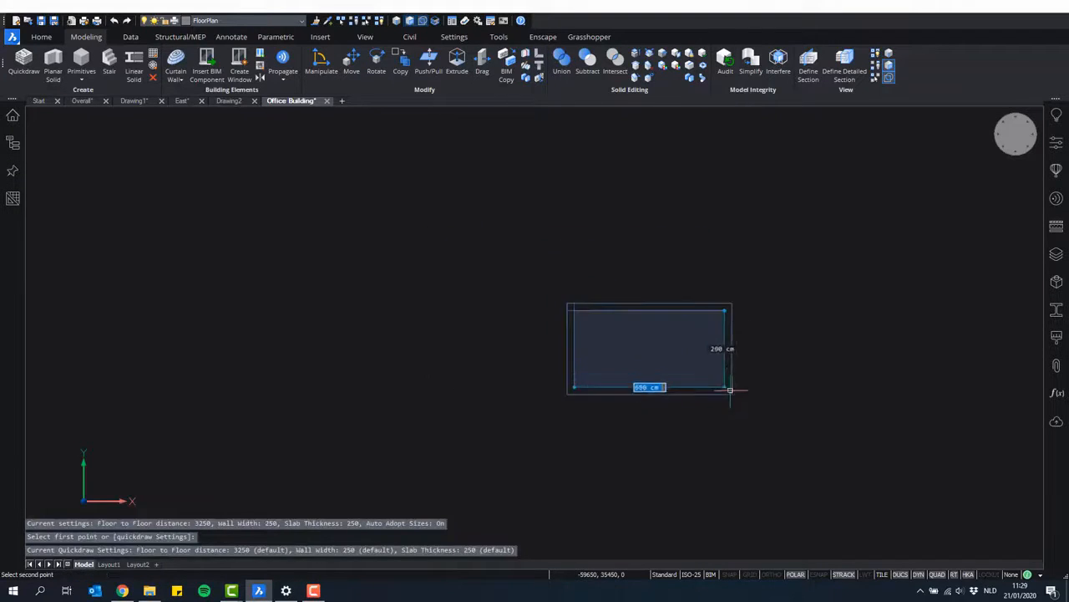
middle_click_drag(659, 371, 522, 305)
scroll(522, 305, "up", 1)
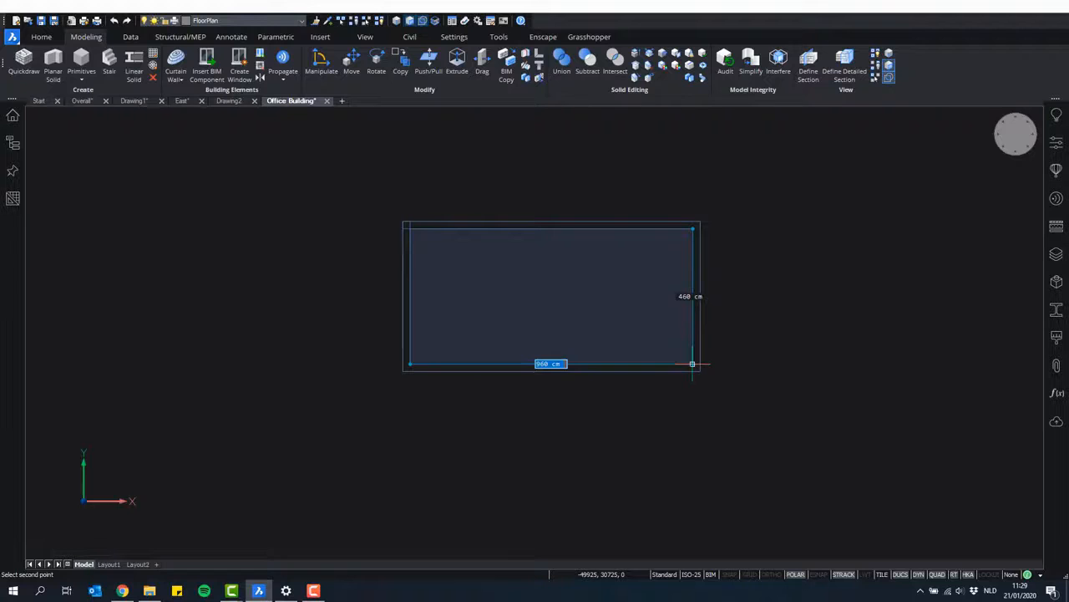
left_click(692, 364)
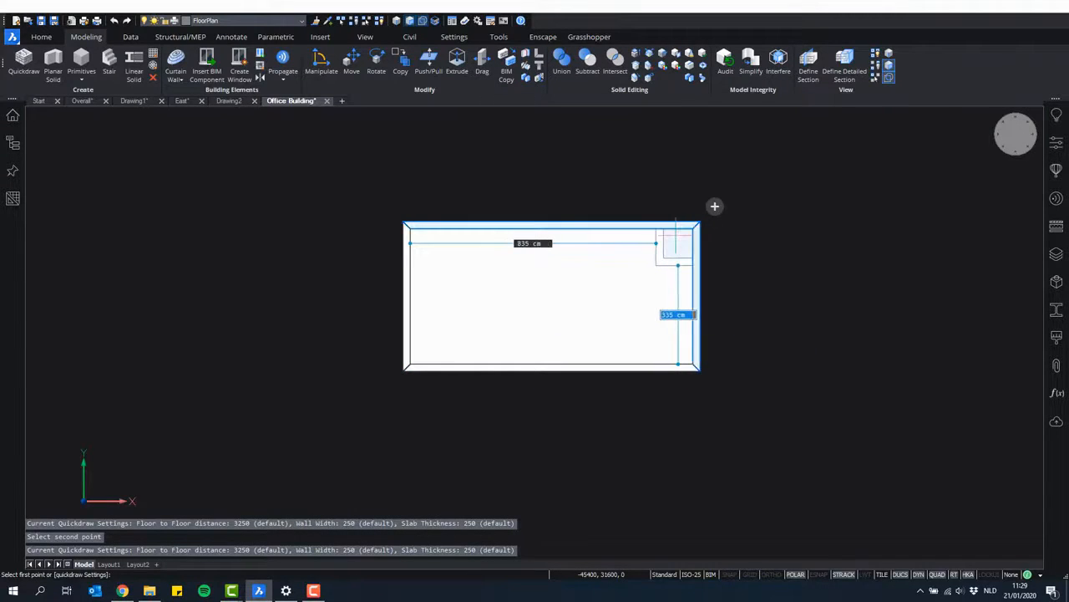
- Quickdraw a second room adjoining the first room's upper right part so that both form one L-shaped space
left_click(676, 231)
middle_click_drag(561, 153, 552, 249)
left_click(540, 179)
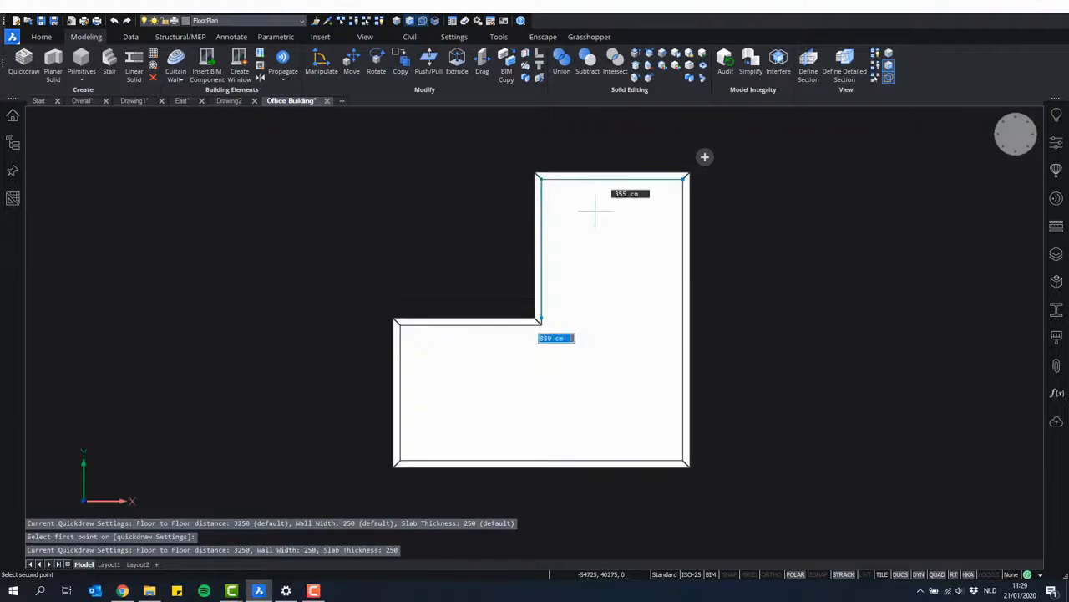
- Undo the trial Quickdraw rooms drawn in the empty area beside the floor plans
middle_click_drag(772, 353, 850, 303, "shift")
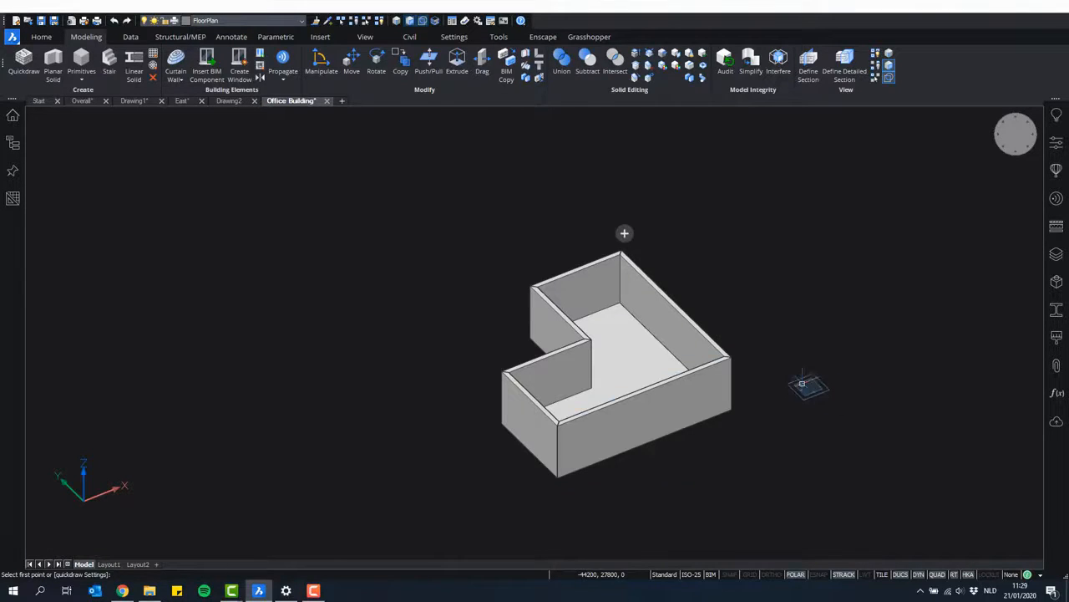
key("ctrl+z")
key("ctrl+z")
key("ctrl+z")
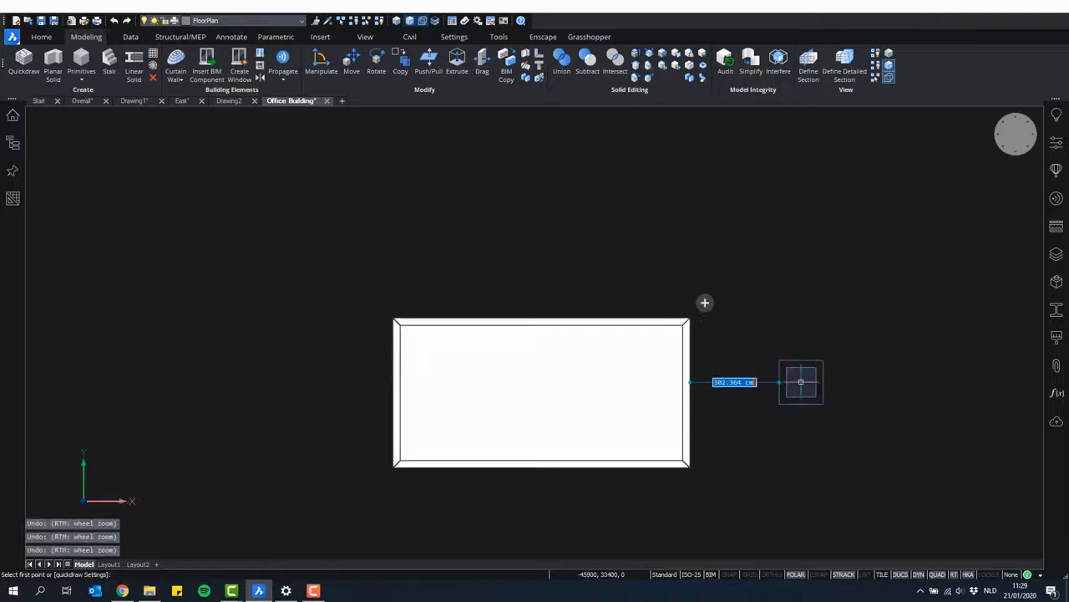
- Quickdraw the main room of the L-shaped floor plan, about 20 by 18 m with 300 mm walls, over its larger square part
middle_click_drag(808, 332, 452, 277)
scroll(451, 280, "down", 1)
middle_click_drag(746, 322, 579, 249)
scroll(579, 249, "up", 2)
scroll(584, 255, "up", 5)
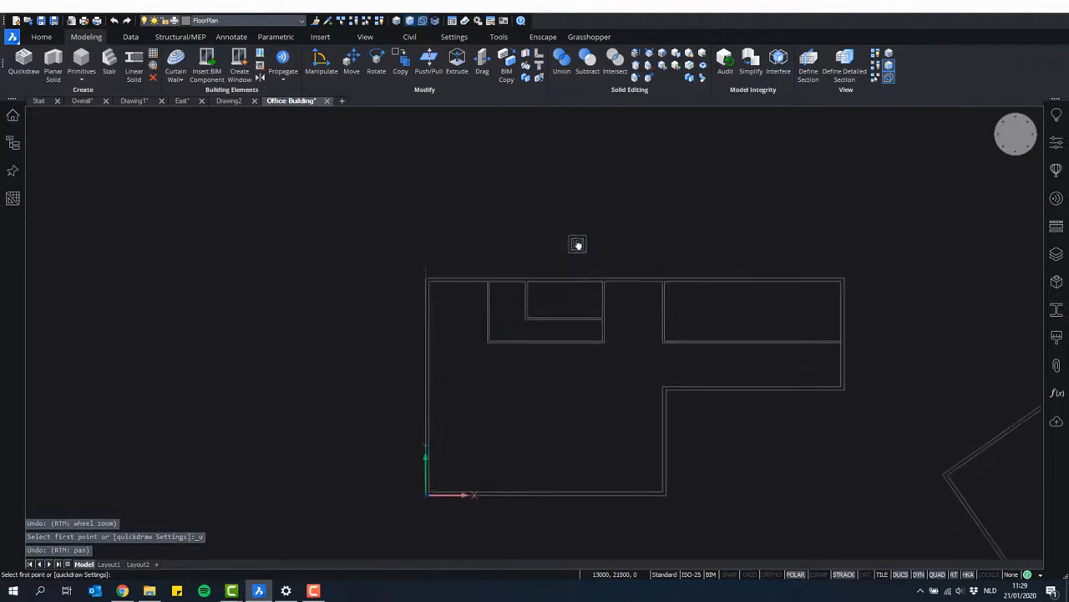
middle_click_drag(524, 201, 463, 153)
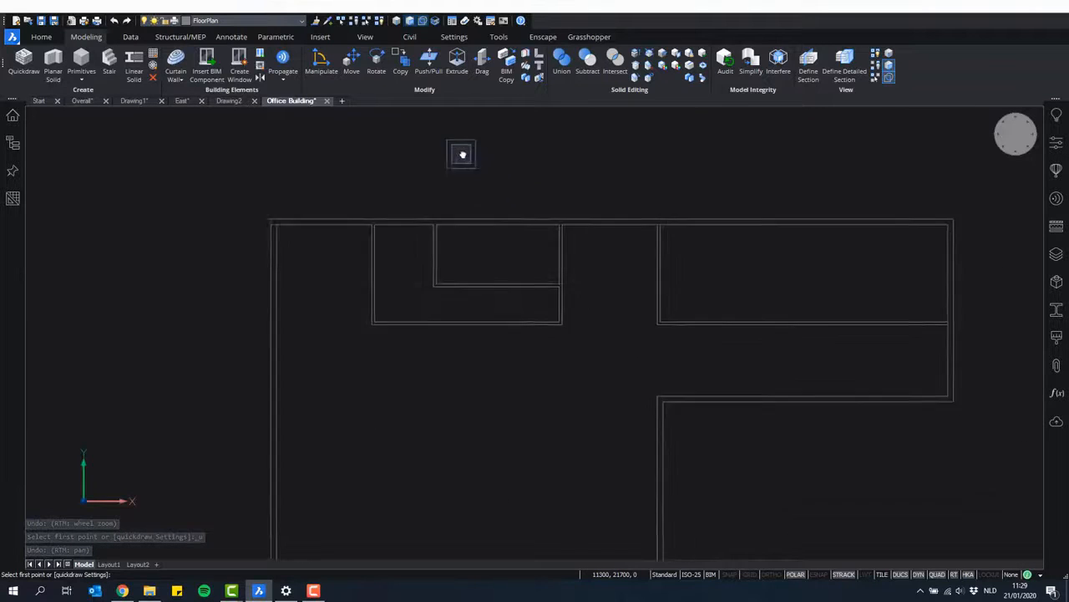
scroll(445, 133, "down", 1)
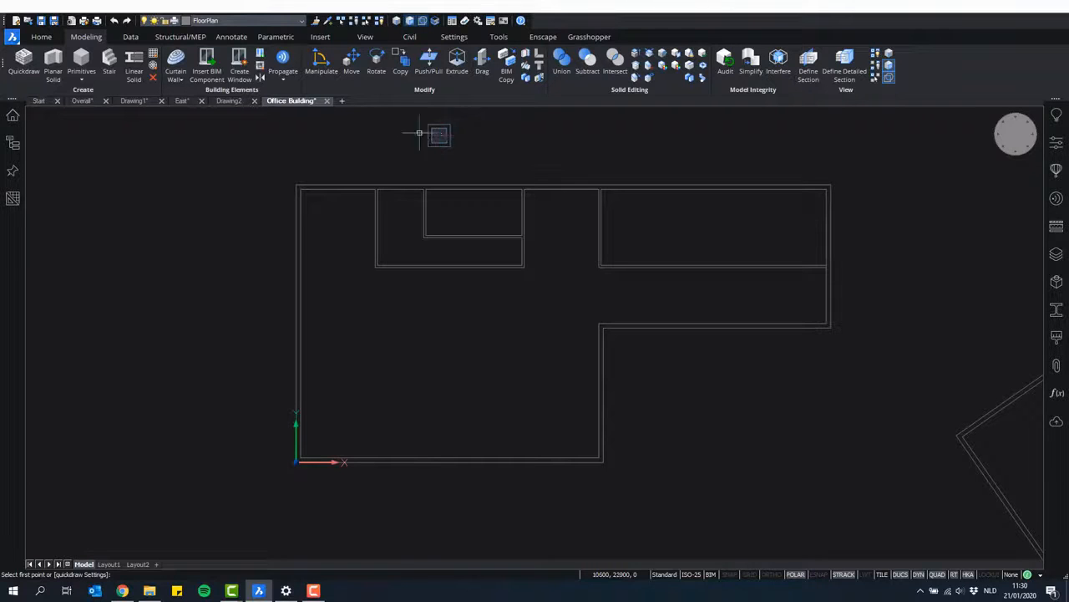
scroll(334, 148, "up", 3)
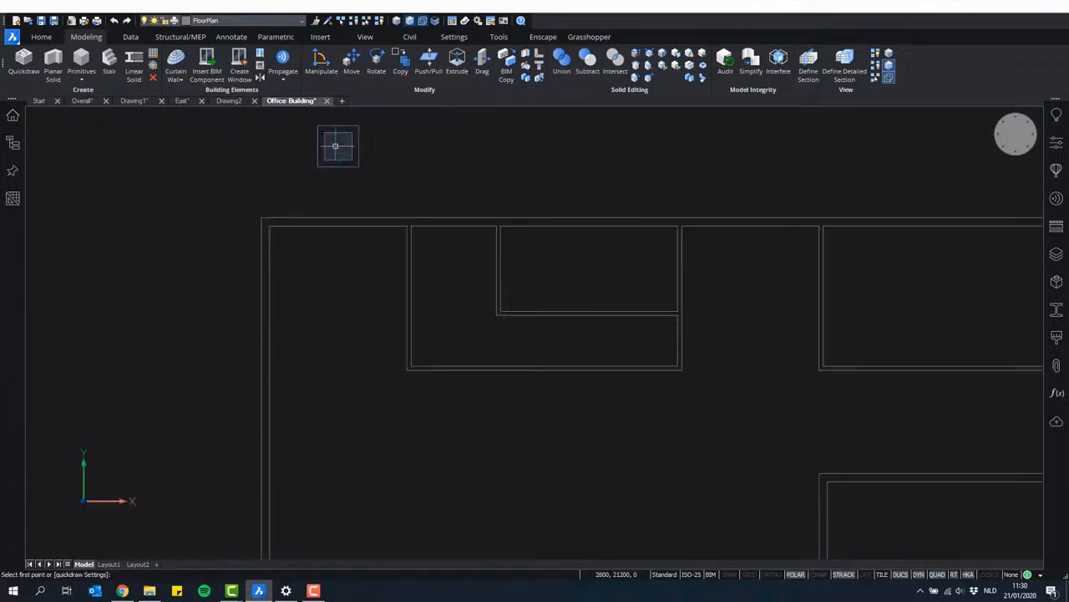
middle_click_drag(369, 163, 427, 163)
scroll(427, 163, "up", 1)
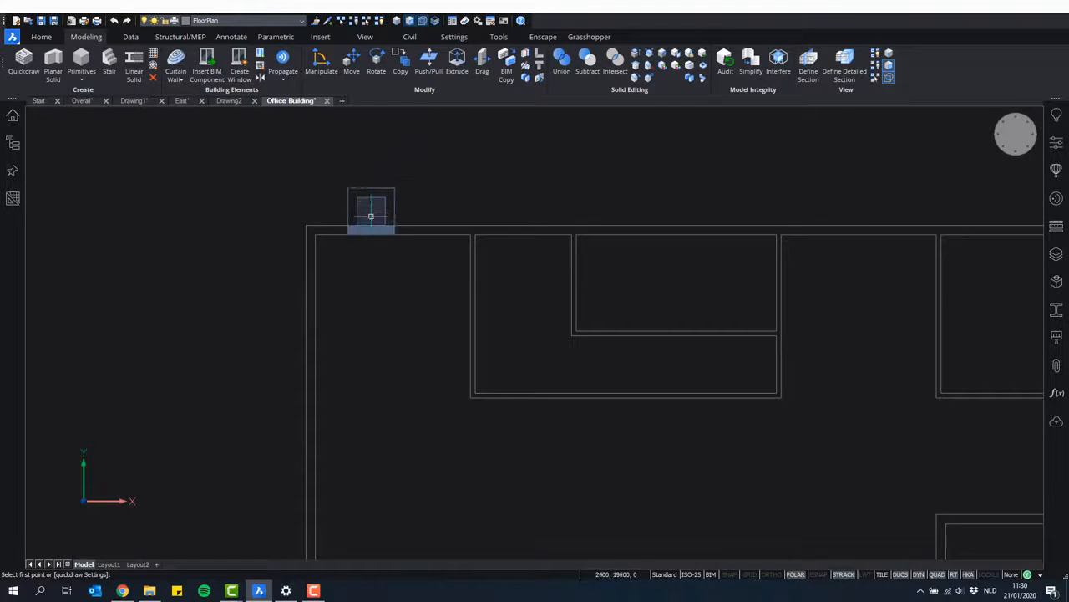
left_click(324, 247)
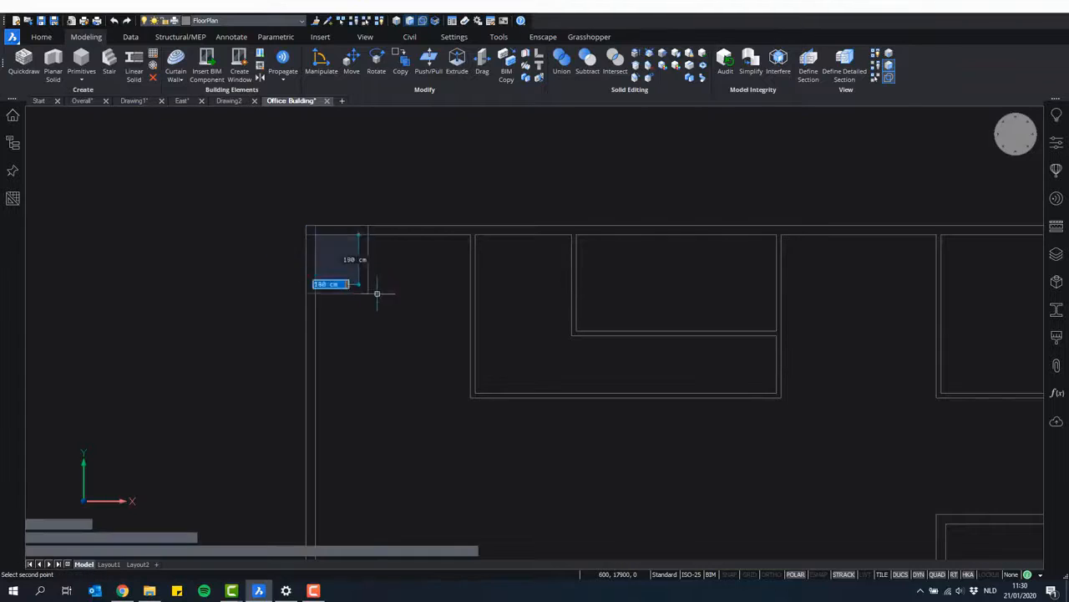
scroll(470, 346, "down", 2)
middle_click_drag(575, 422, 512, 303)
scroll(512, 310, "down", 2)
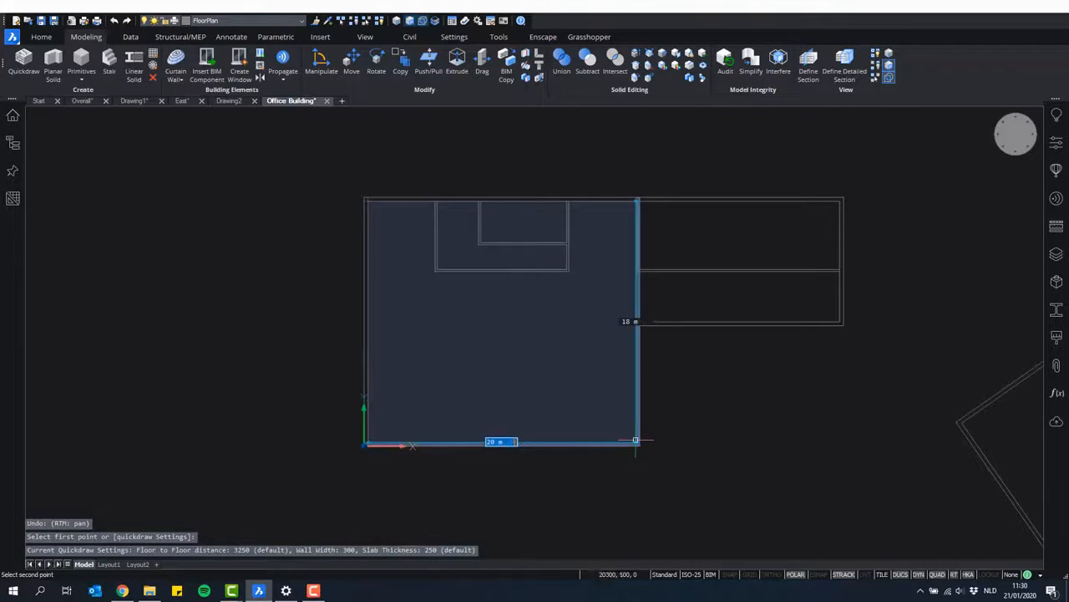
left_click(635, 440)
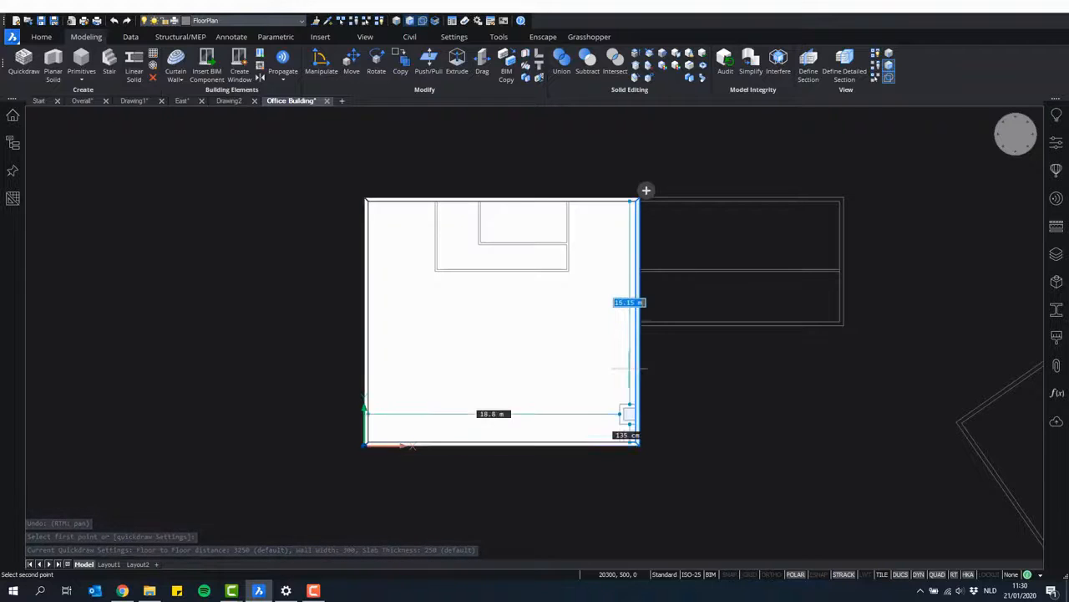
- Quickdraw an adjoining room about 14.95 m by 900 cm over the plan's side wing so both spaces merge into one L
left_click(628, 207)
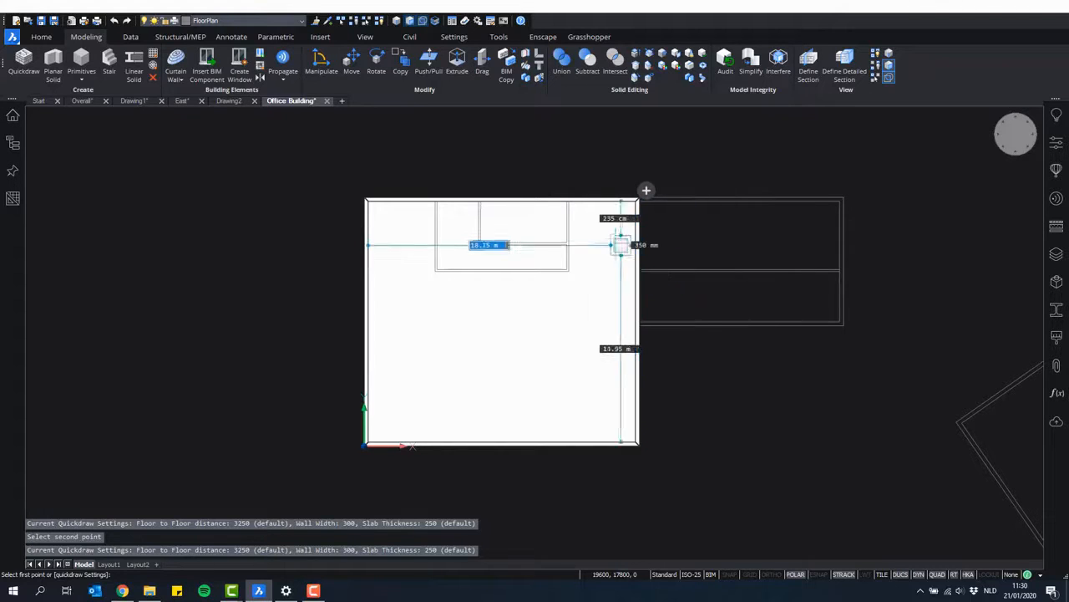
key("Escape")
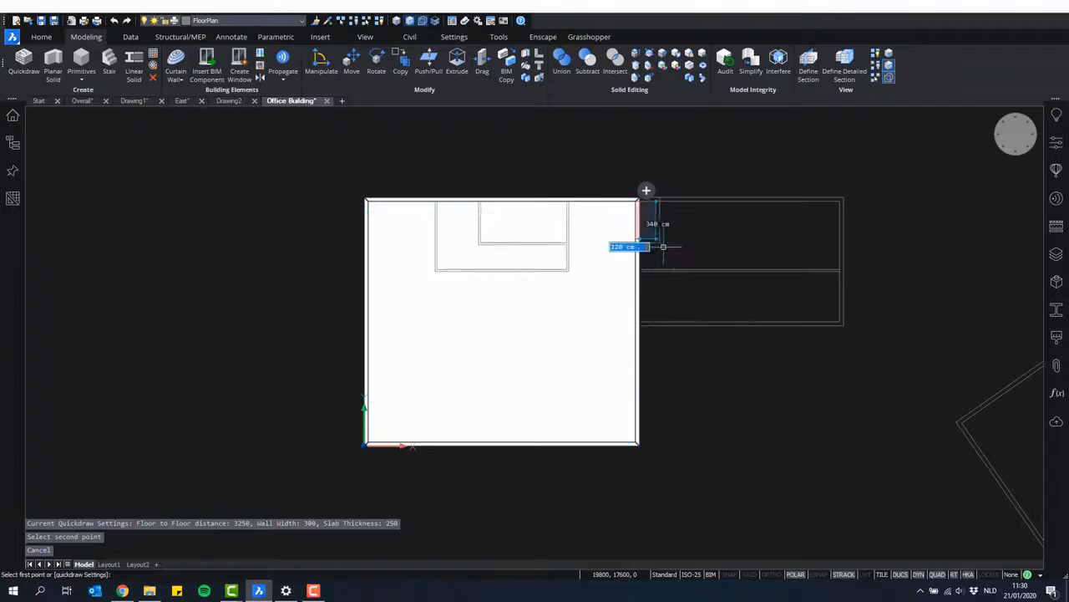
scroll(677, 255, "up", 3)
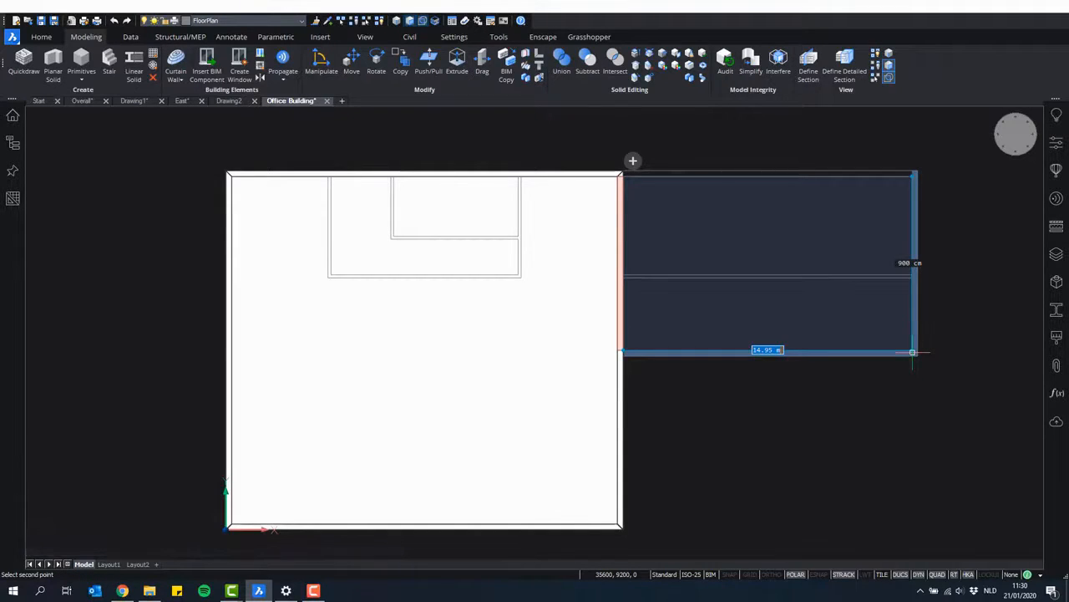
left_click(913, 352)
scroll(884, 489, "down", 4)
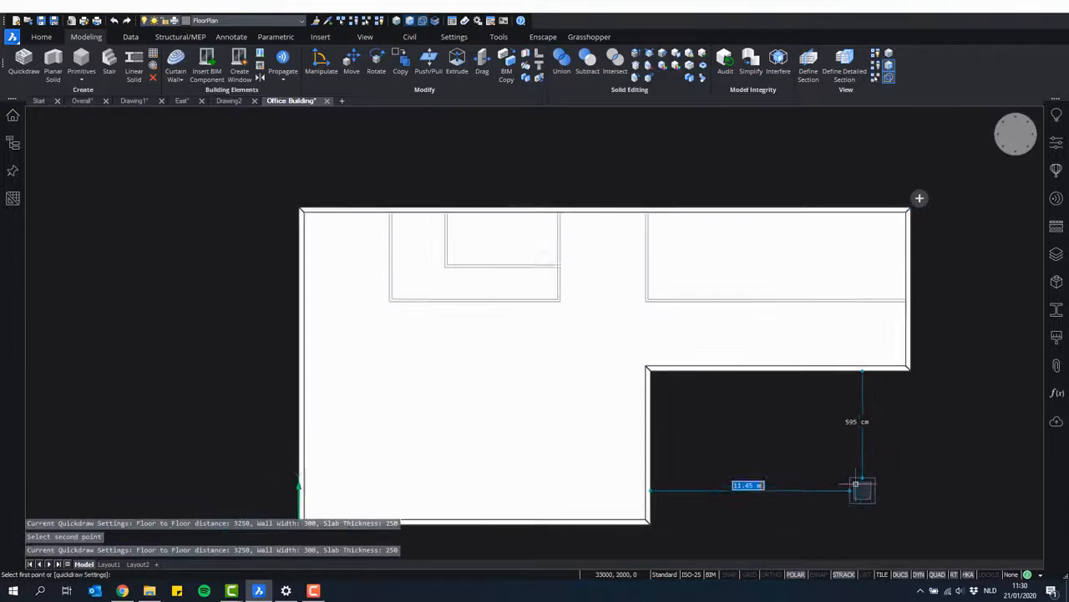
- Quickdraw the inner core room and the smaller nested room over their outlines with 150 mm walls, ending both beyond the upper exterior wall
middle_click_drag(811, 471, 927, 465)
scroll(720, 426, "up", 5)
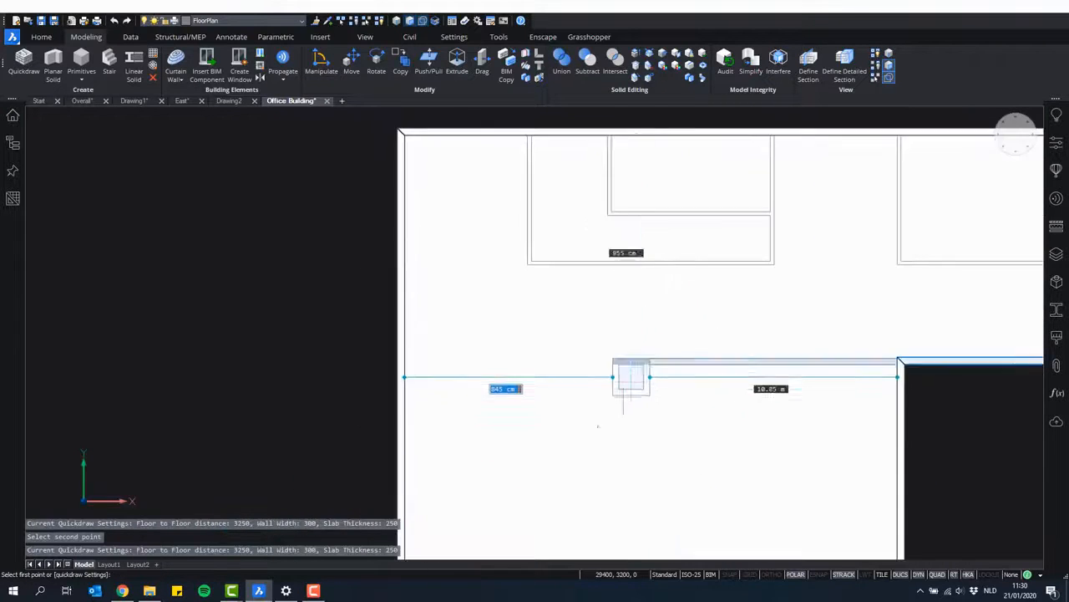
scroll(498, 460, "up", 1)
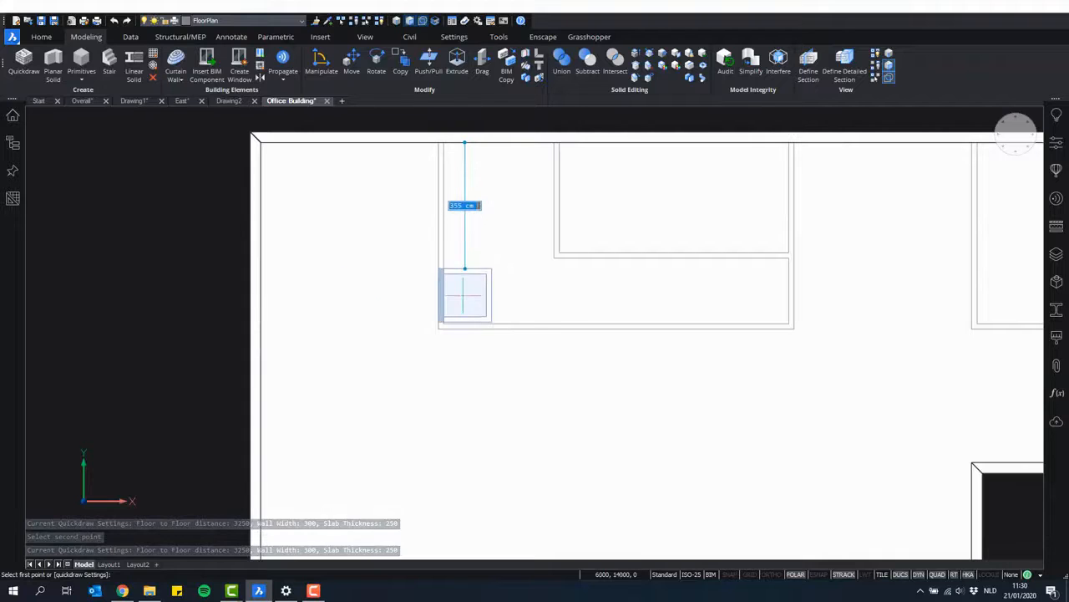
left_click(459, 301)
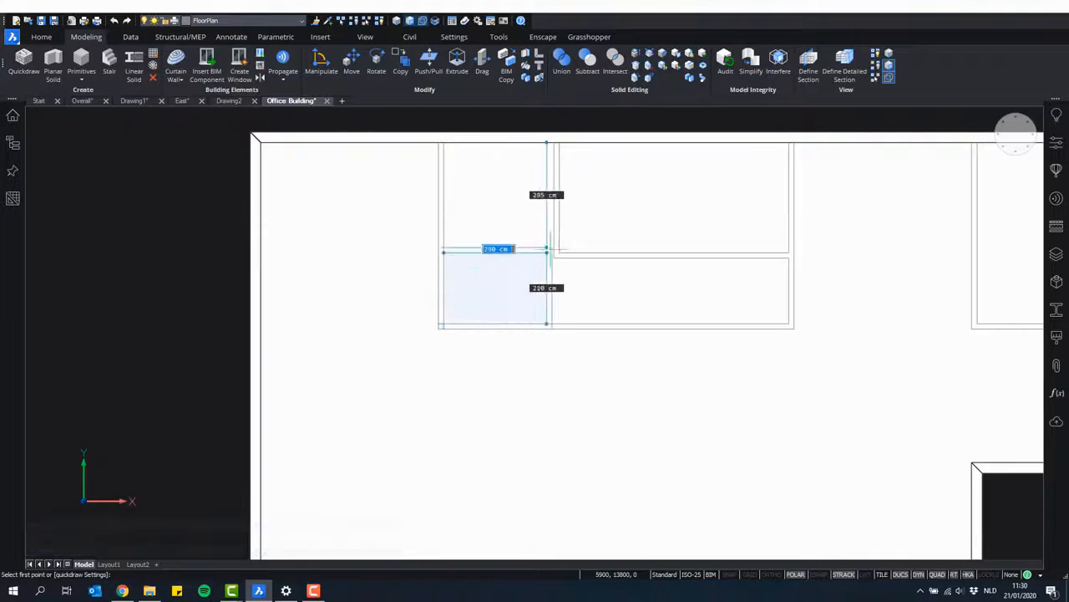
scroll(549, 248, "down", 3)
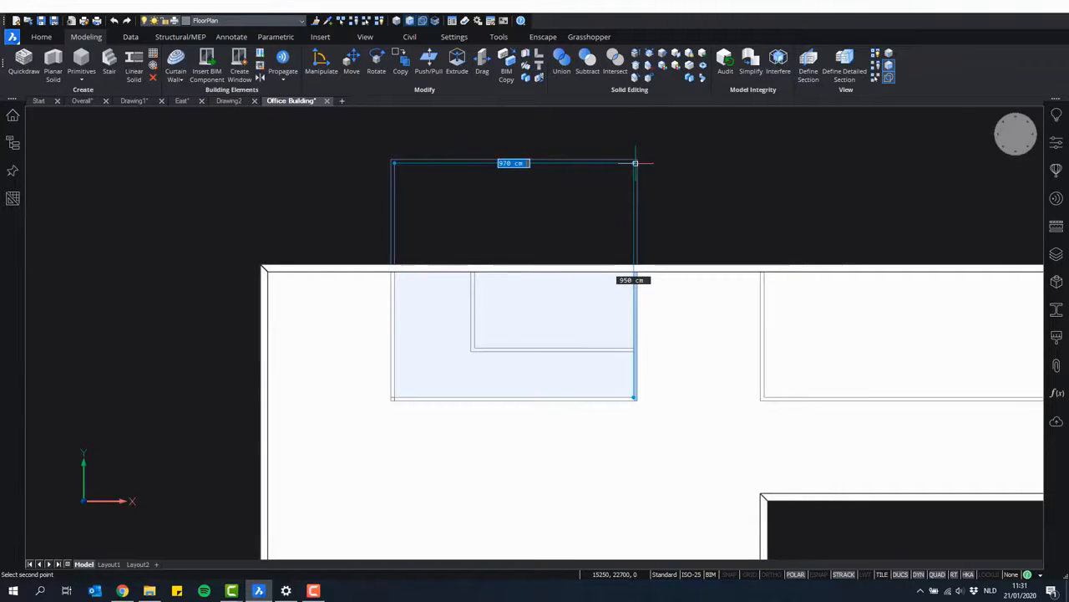
left_click(635, 163)
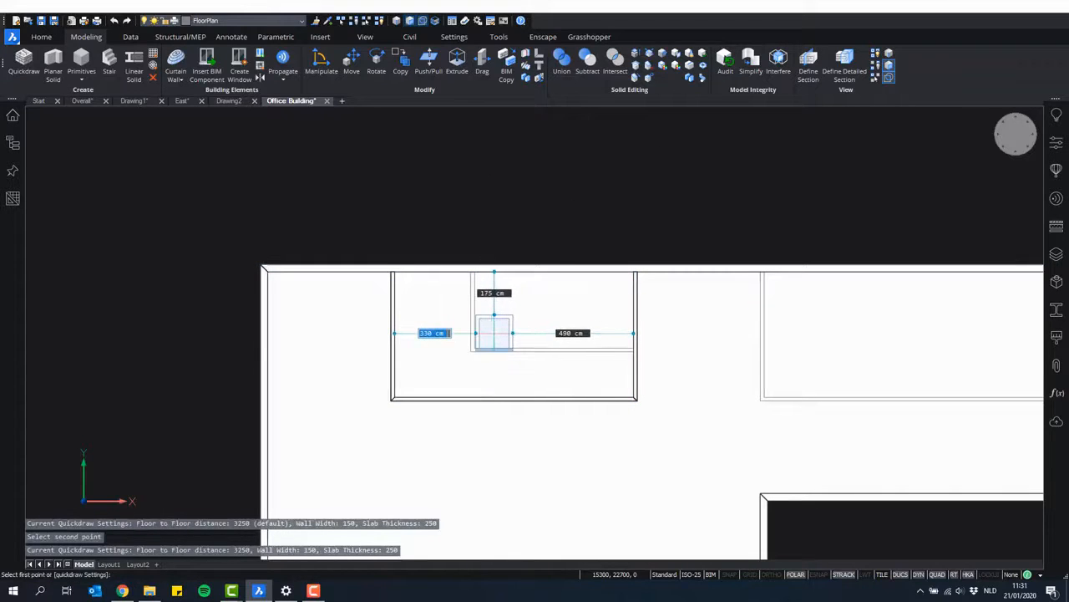
left_click(490, 332)
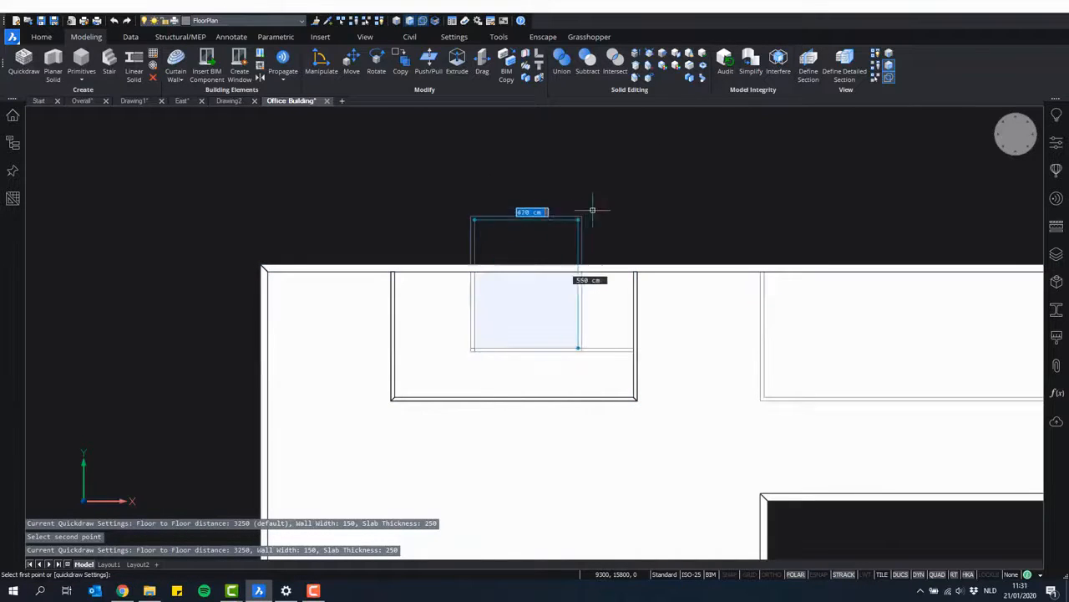
left_click(635, 198)
- Quickdraw the upper room of the side wing over its outline with 150 mm walls, ending outside the building's upper corner
scroll(680, 175, "down", 1)
middle_click_drag(661, 178, 399, 213)
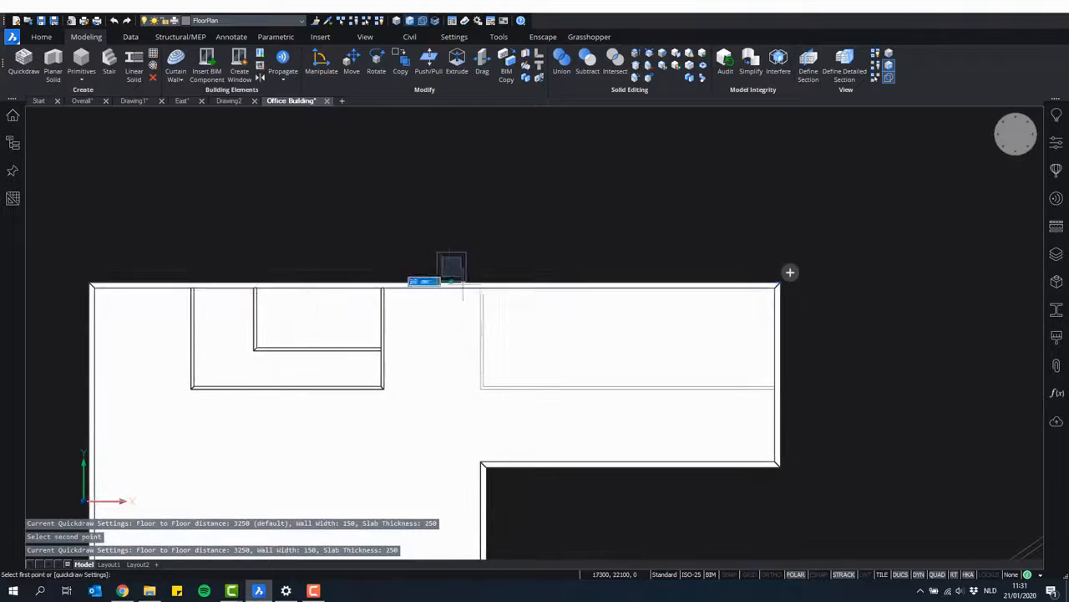
left_click(492, 375)
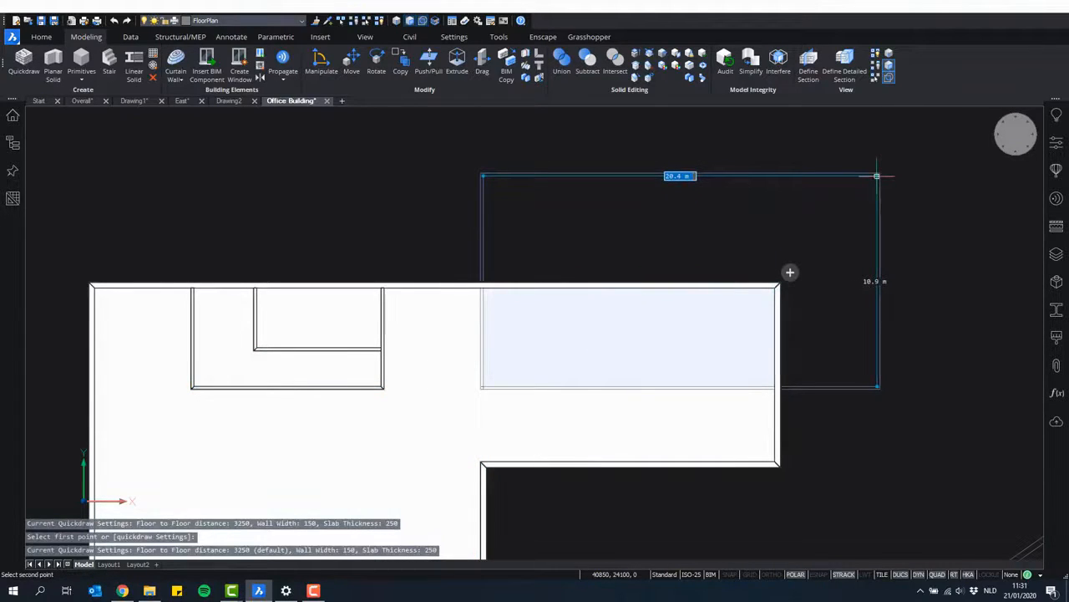
left_click(877, 175)
scroll(874, 379, "down", 3)
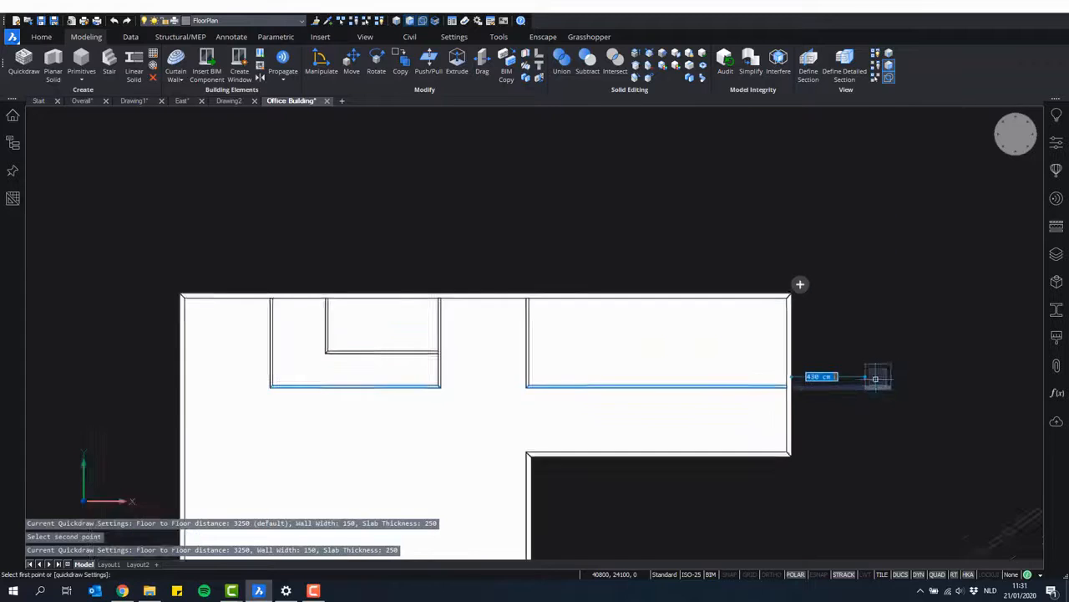
- Stack four more storeys including interior walls on the ground floor, finish the building with a flat roof, and end Quickdraw
middle_click_drag(873, 379, 869, 339, "shift")
middle_click_drag(743, 357, 638, 299, "shift")
middle_click_drag(703, 237, 621, 252)
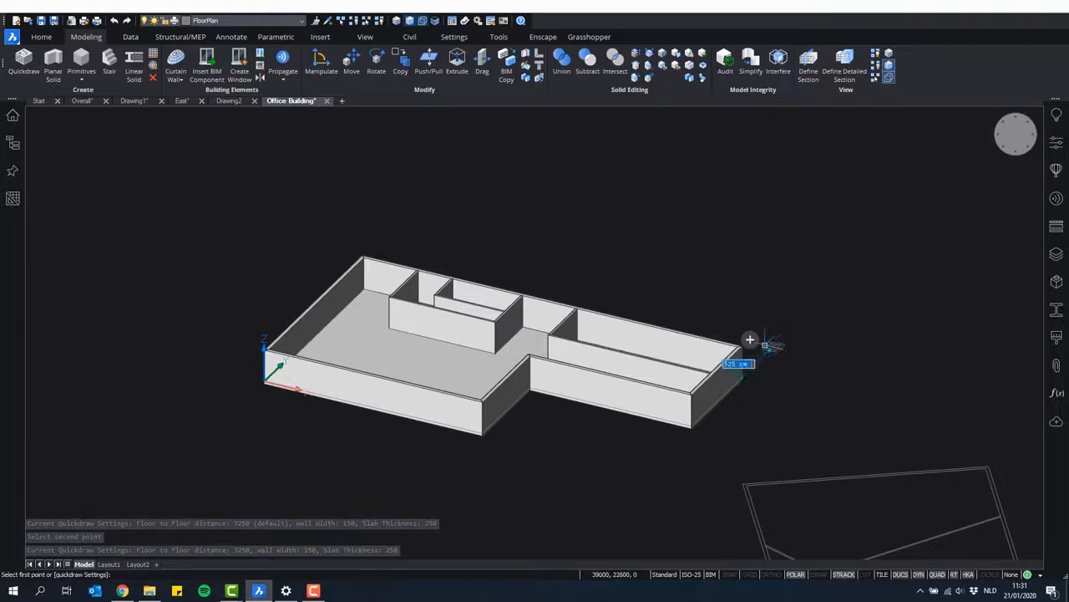
mouse_move(750, 341)
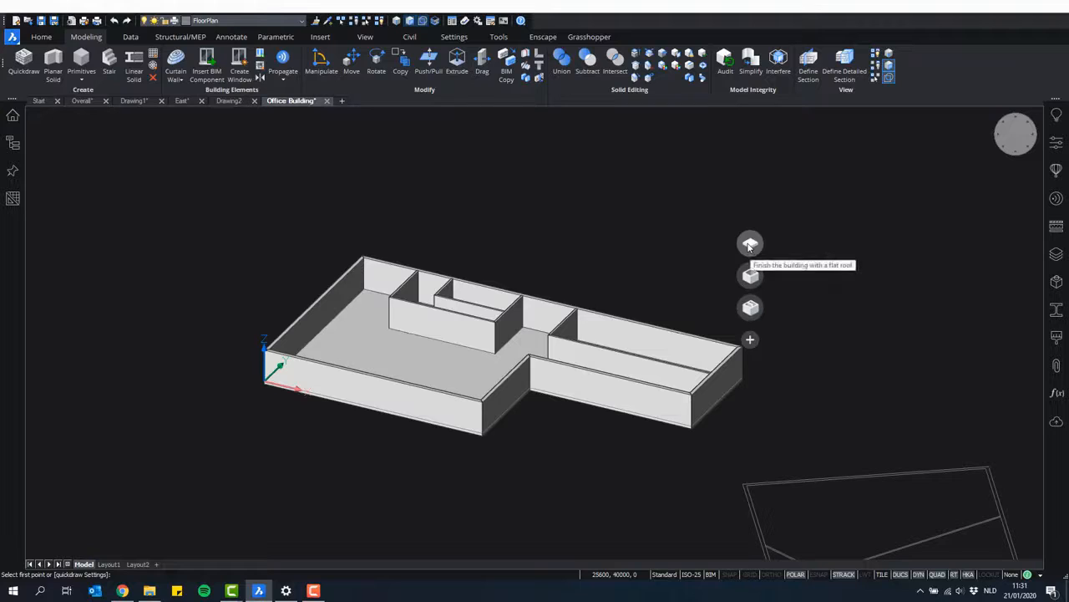
left_click(750, 308)
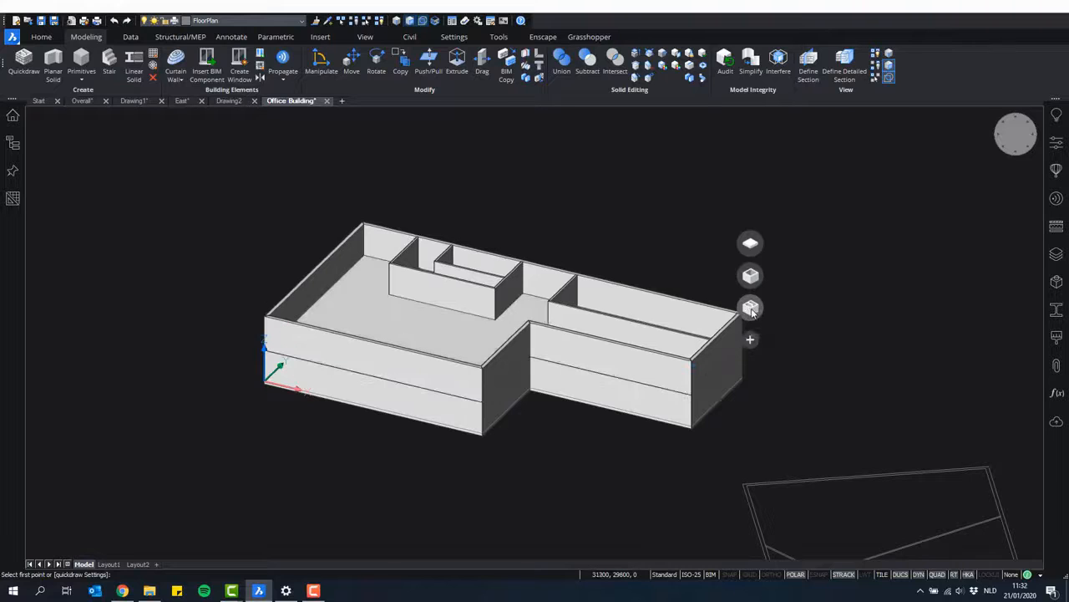
left_click(751, 275)
left_click(752, 238)
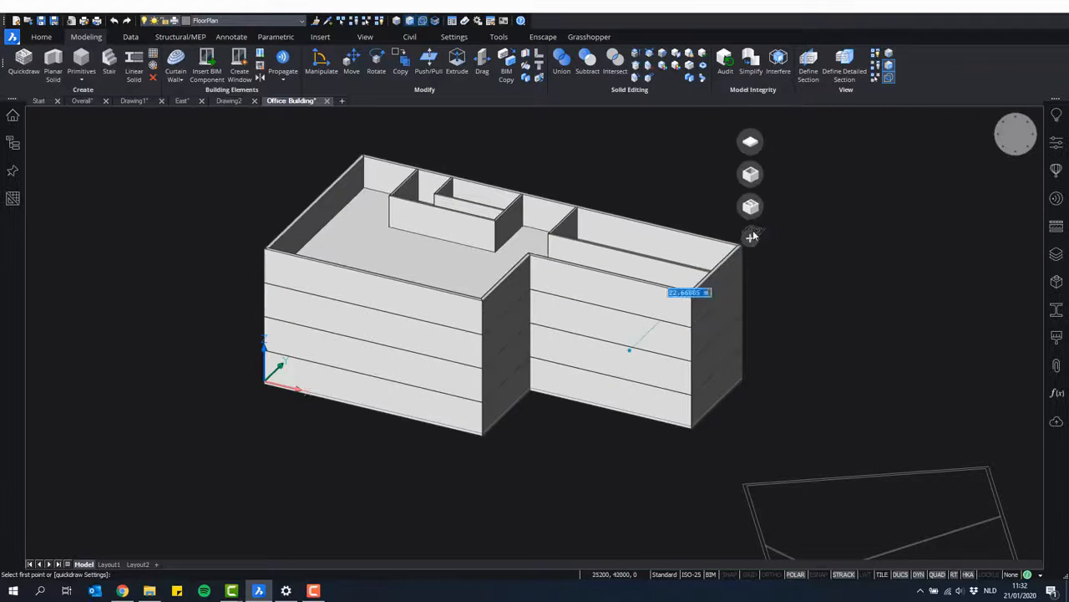
left_click(752, 207)
middle_click_drag(768, 152, 775, 222)
left_click(758, 181)
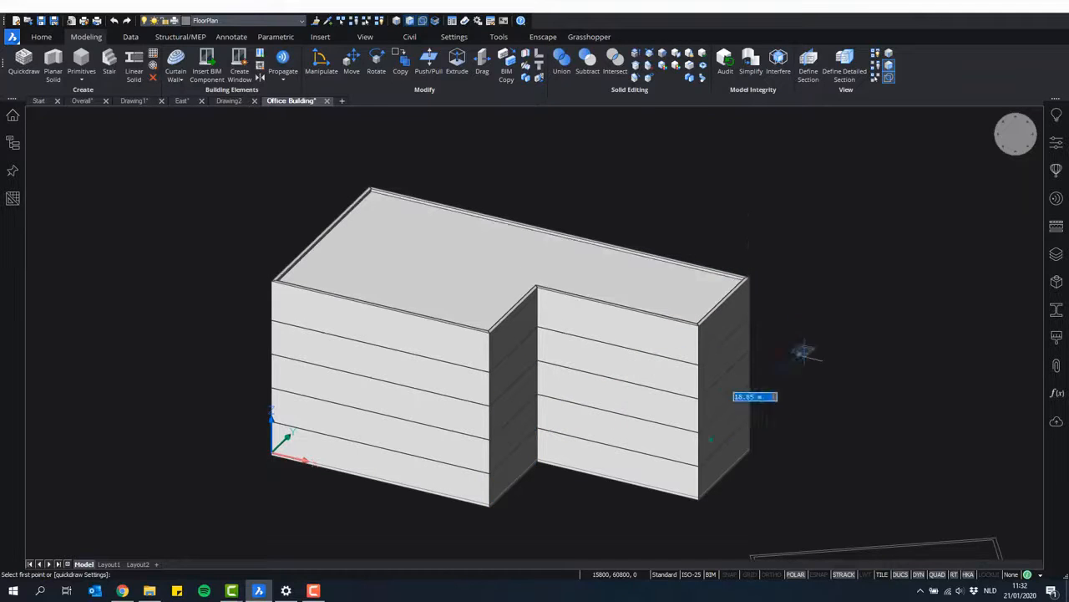
scroll(778, 381, "down", 4)
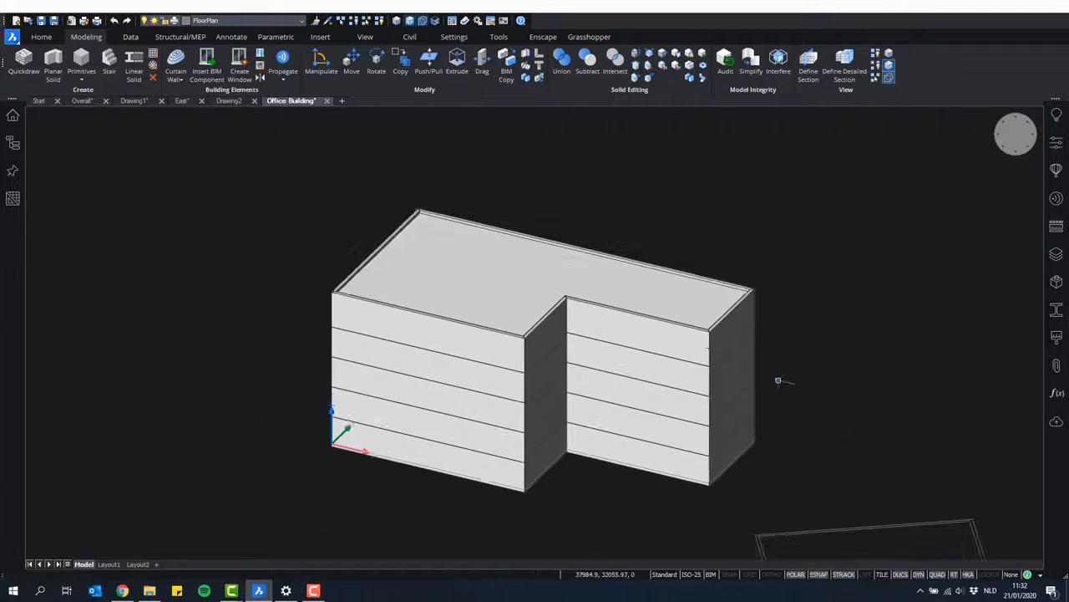
key("Escape")
- Select the ground-floor front wall and examine its building and story assignment in the object properties, ending with nothing selected
middle_click_drag(625, 369, 734, 432, "shift")
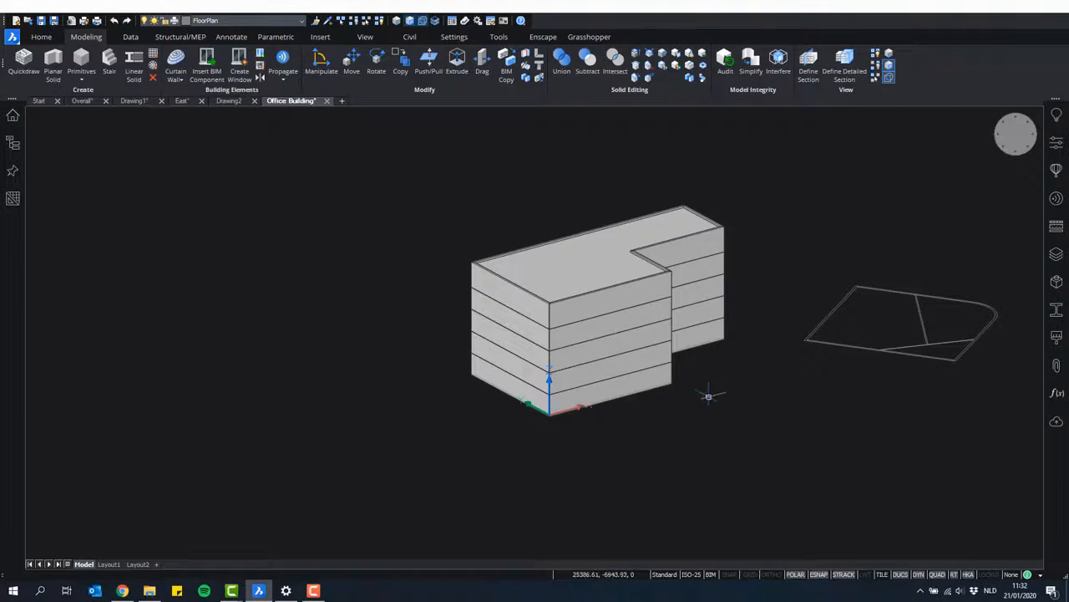
scroll(687, 396, "up", 2)
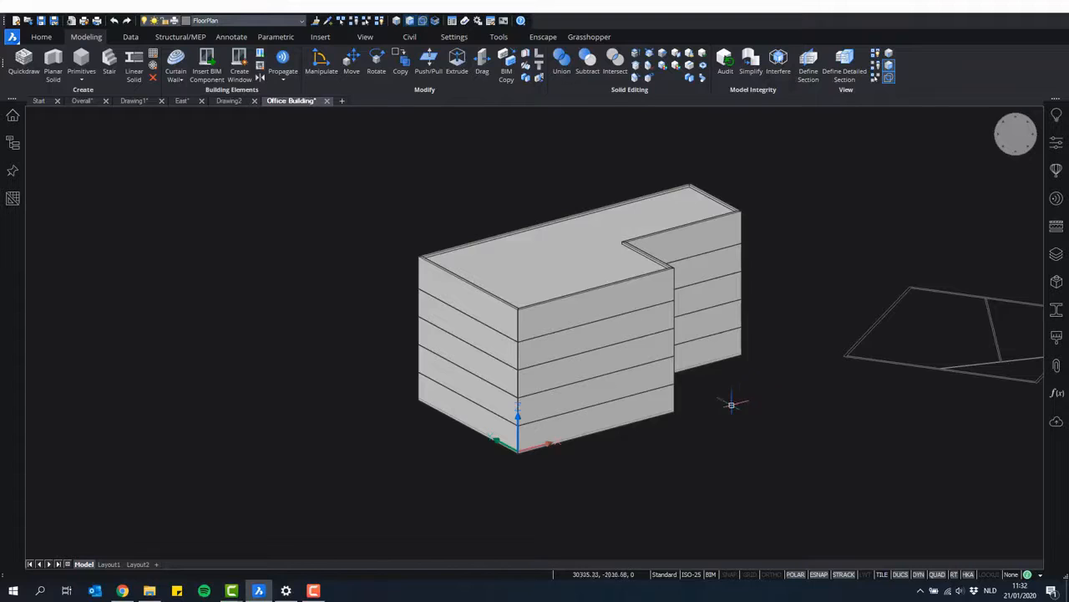
mouse_move(610, 415)
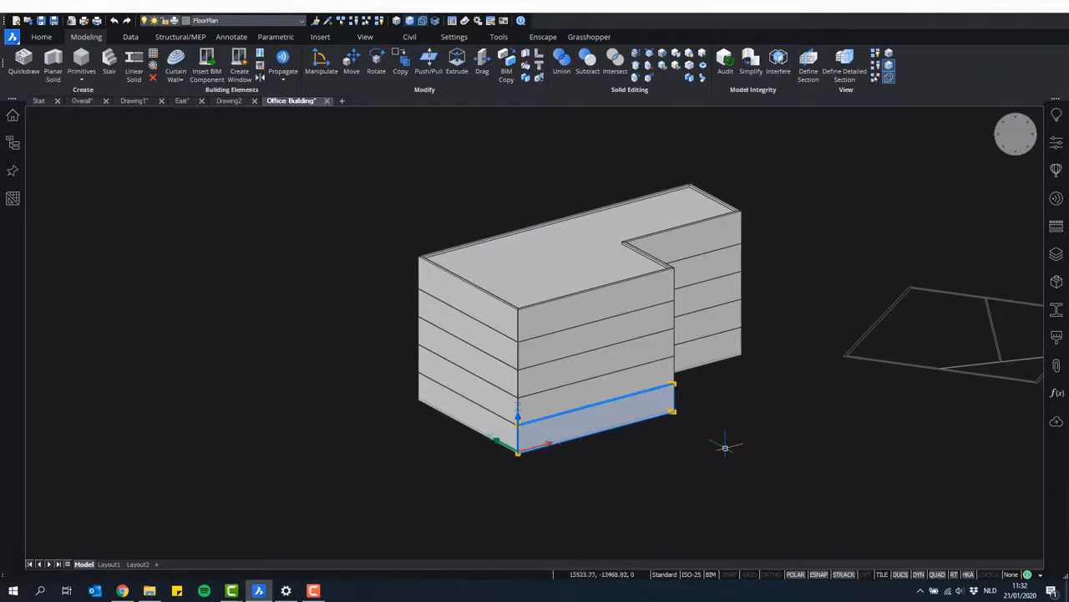
left_click(1057, 143)
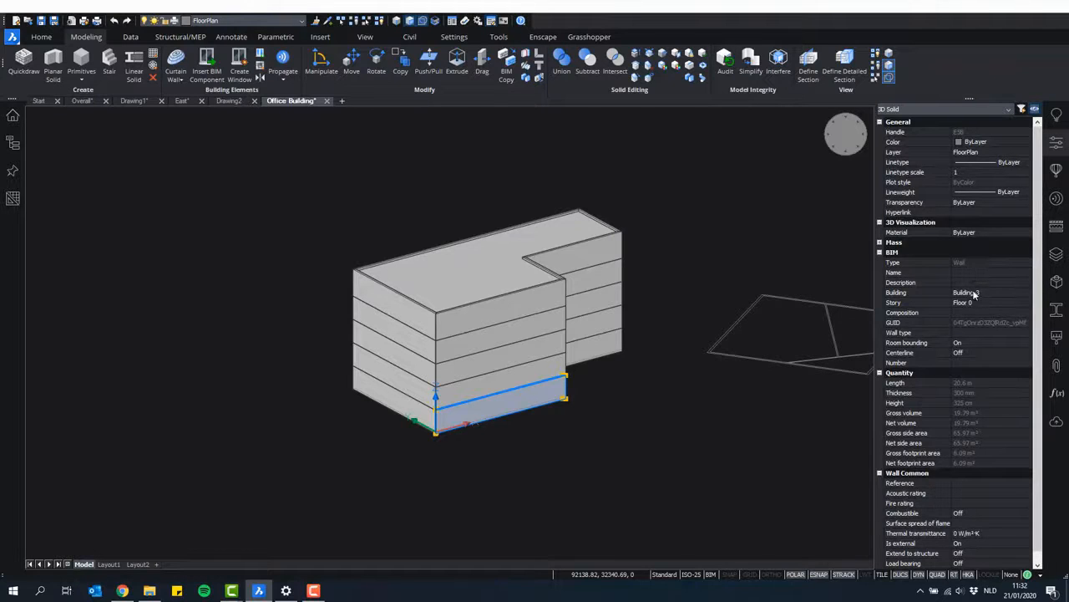
scroll(974, 309, "down", 1)
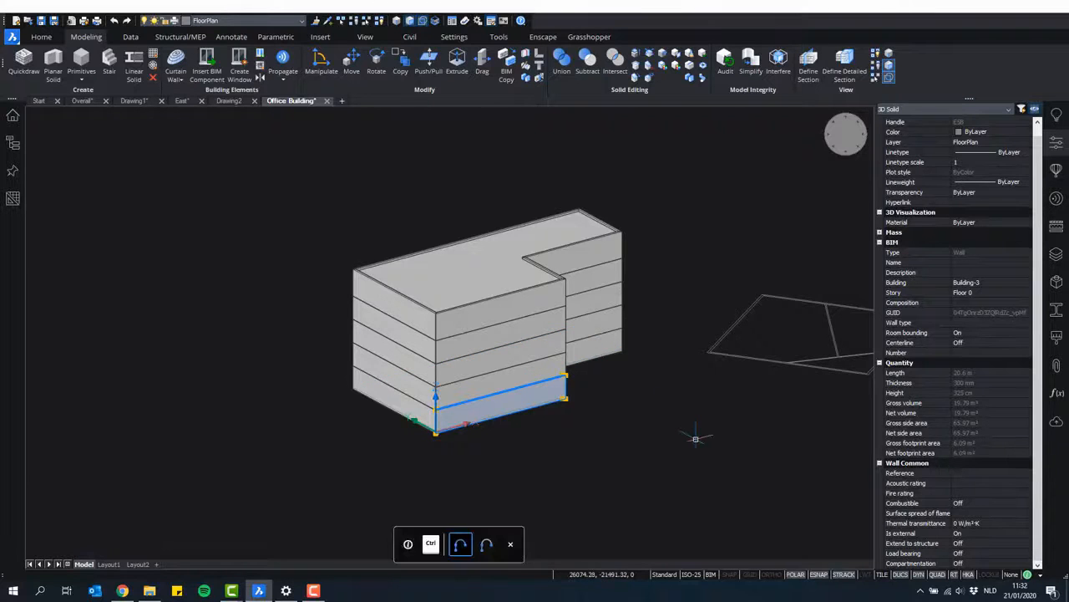
key("Escape")
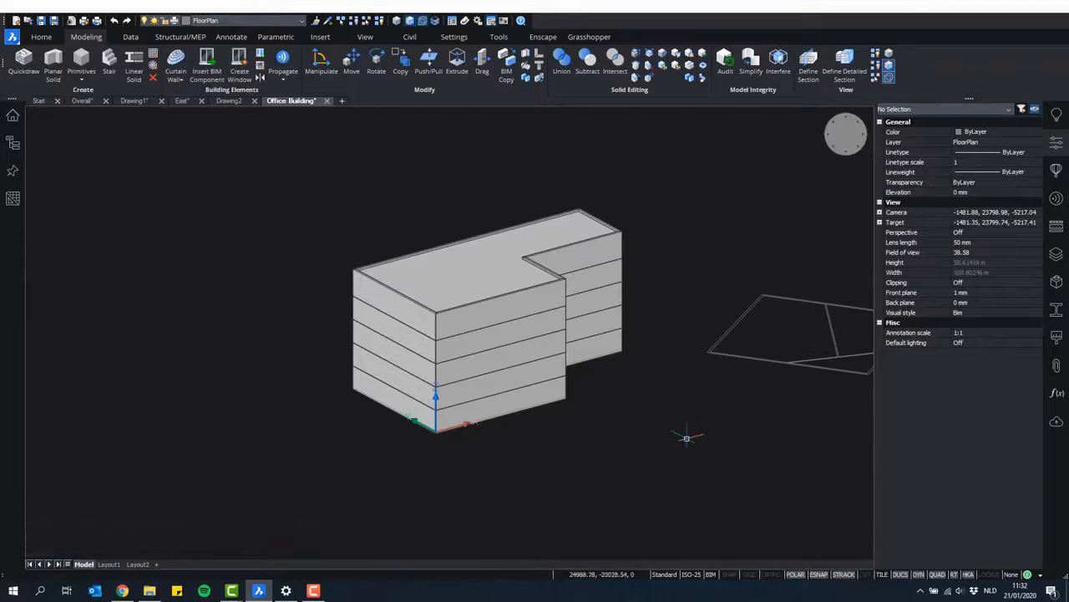
- Define a section plane along the building's long front wall and move it 14500 mm inward to cut through the interior rooms
middle_click_drag(629, 400, 699, 367, "shift")
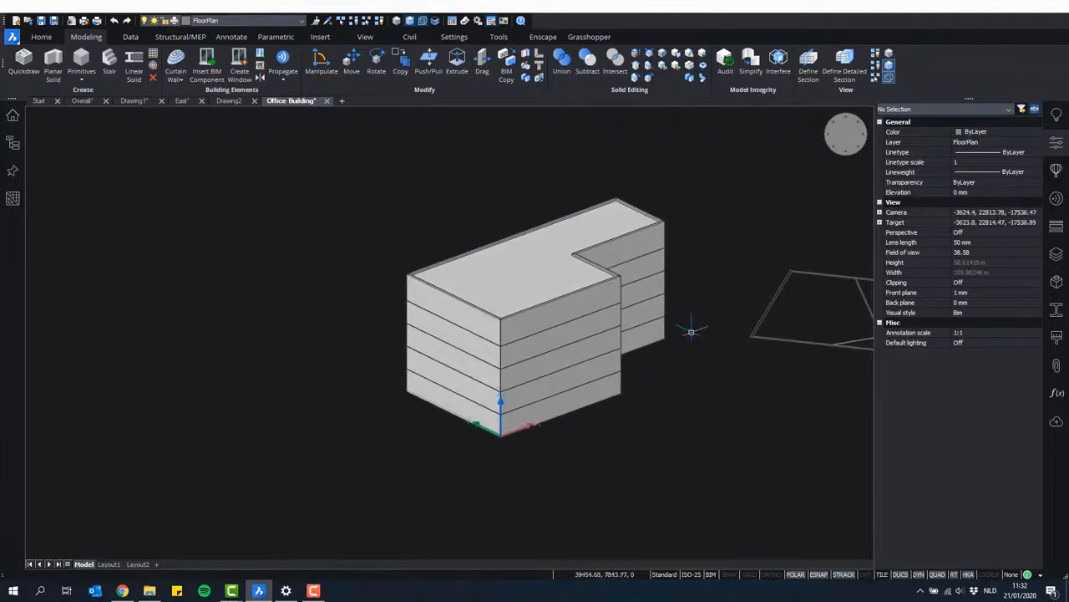
right_click(692, 327)
mouse_move(702, 355)
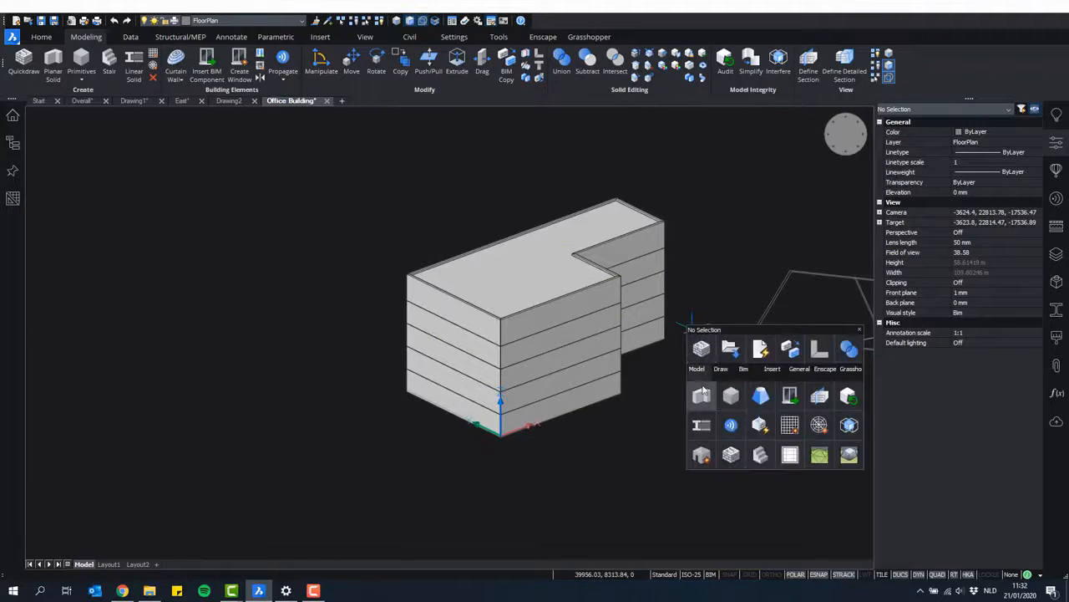
left_click(819, 398)
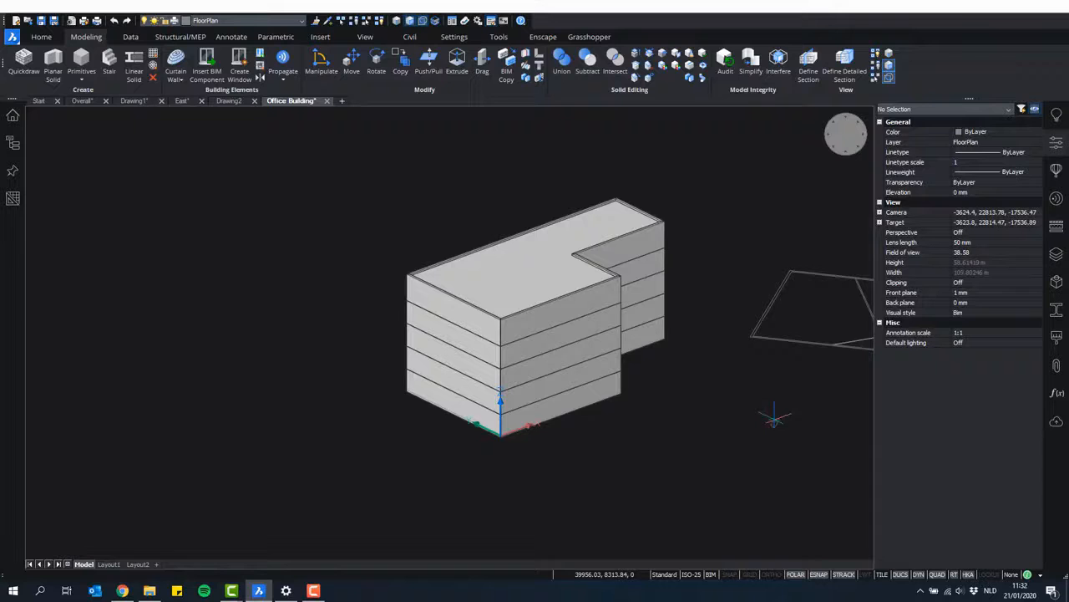
left_click(547, 415)
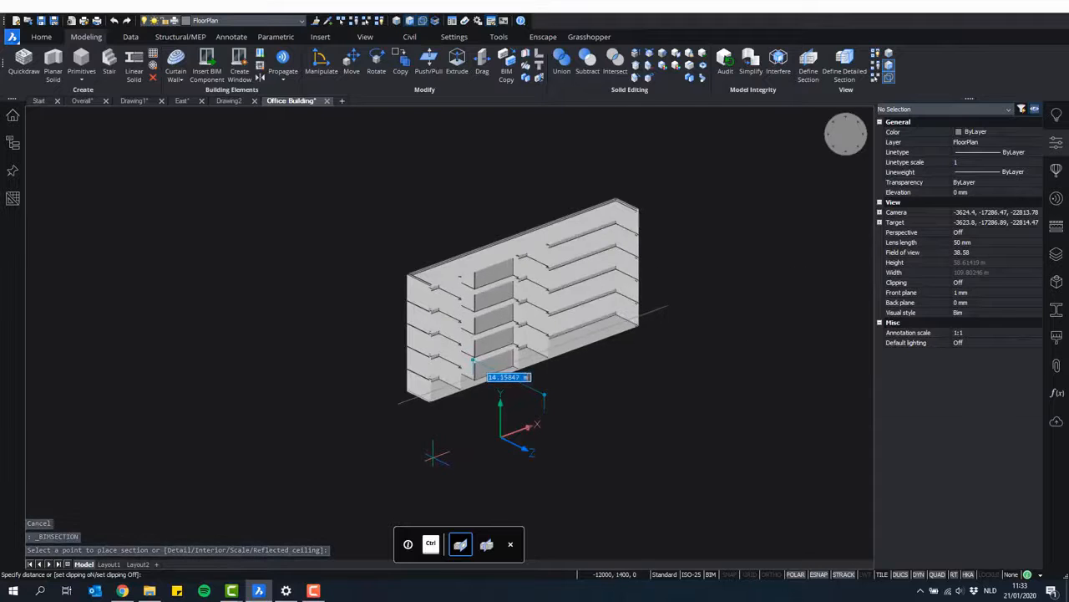
key("Return")
left_click(463, 442)
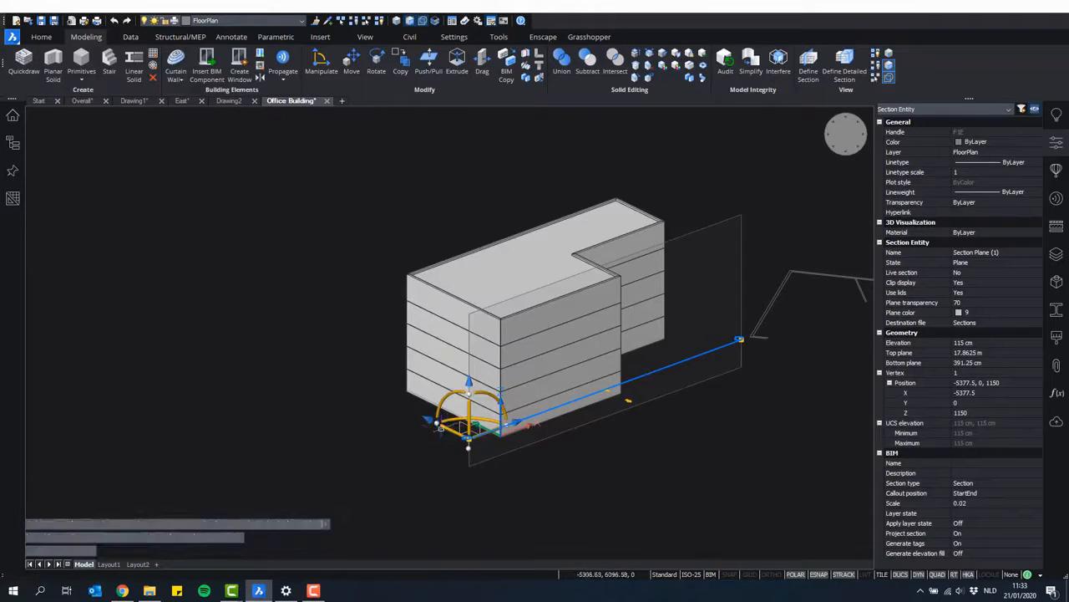
left_click(436, 423)
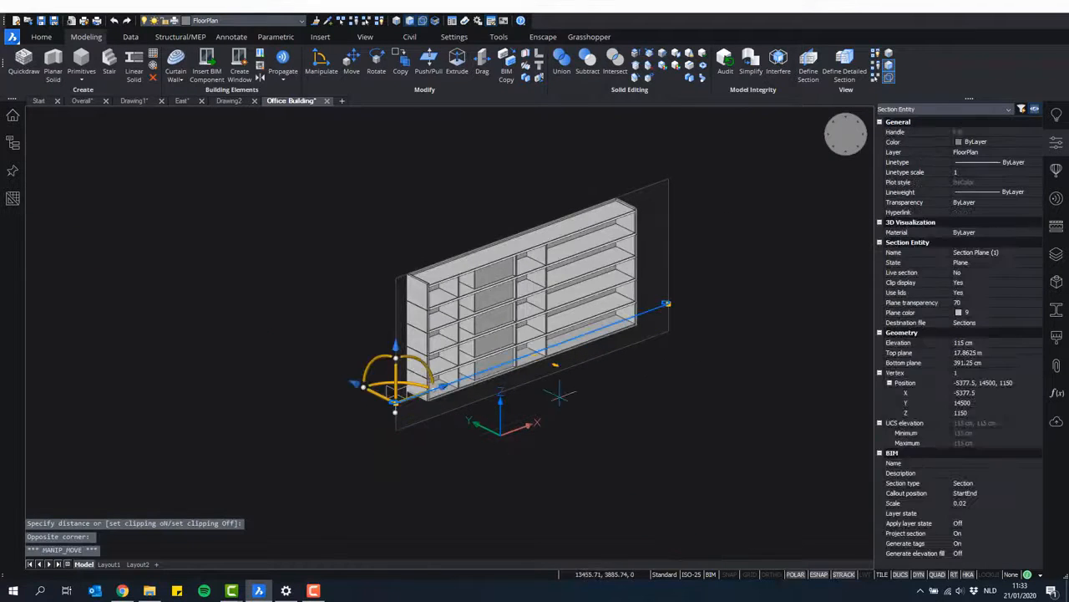
key("Escape")
- Examine the sectioned building's rooms, interior walls and floor slabs across all storeys
middle_click_drag(510, 326, 298, 305, "shift")
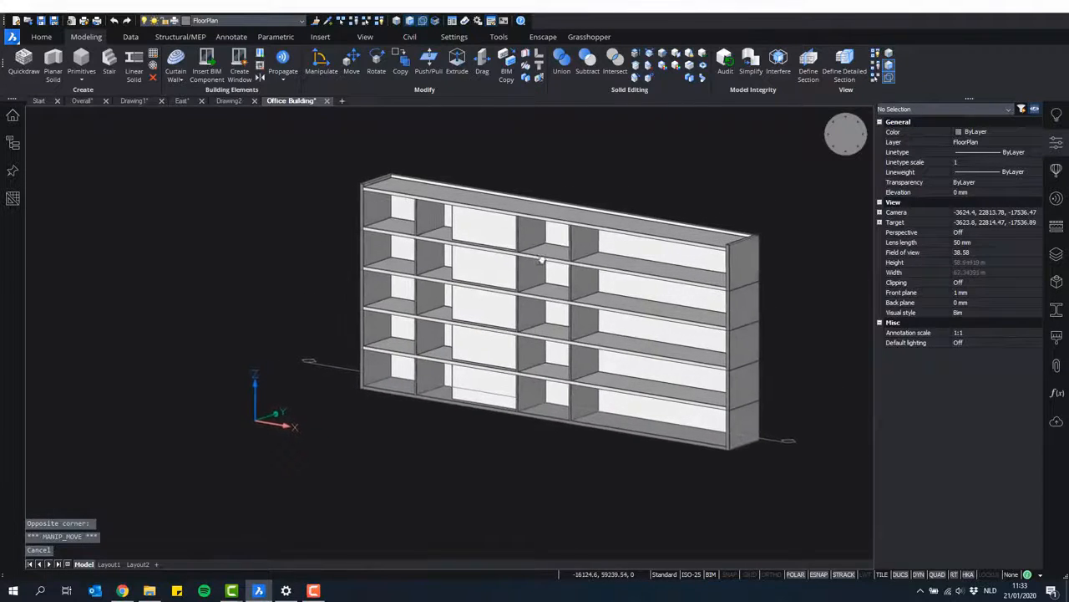
middle_click_drag(496, 222, 616, 246)
scroll(616, 245, "down", 1)
scroll(521, 251, "up", 4)
scroll(521, 251, "up", 2)
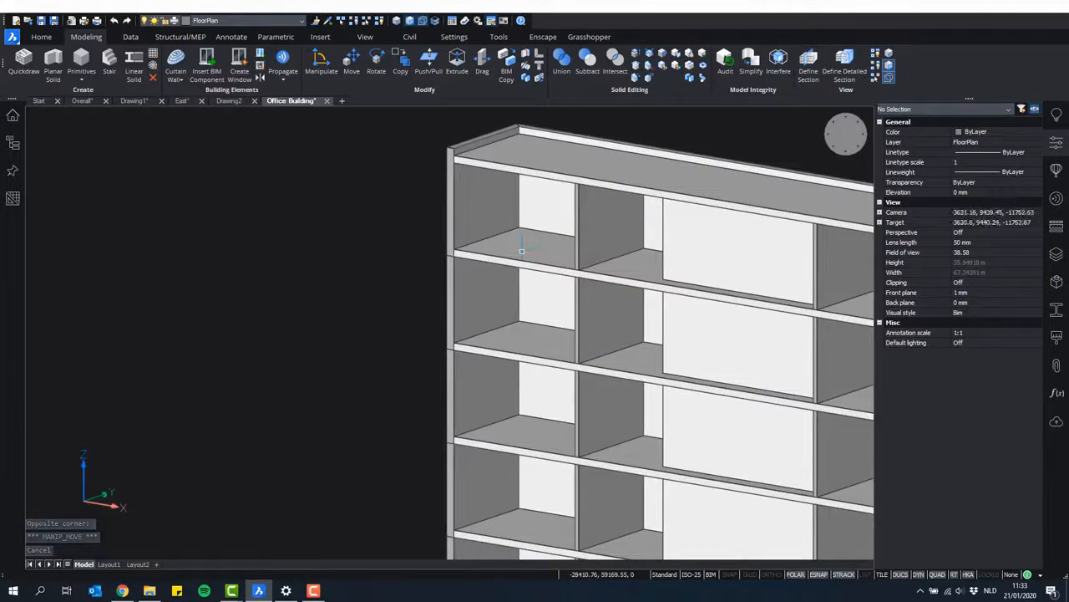
mouse_move(515, 255)
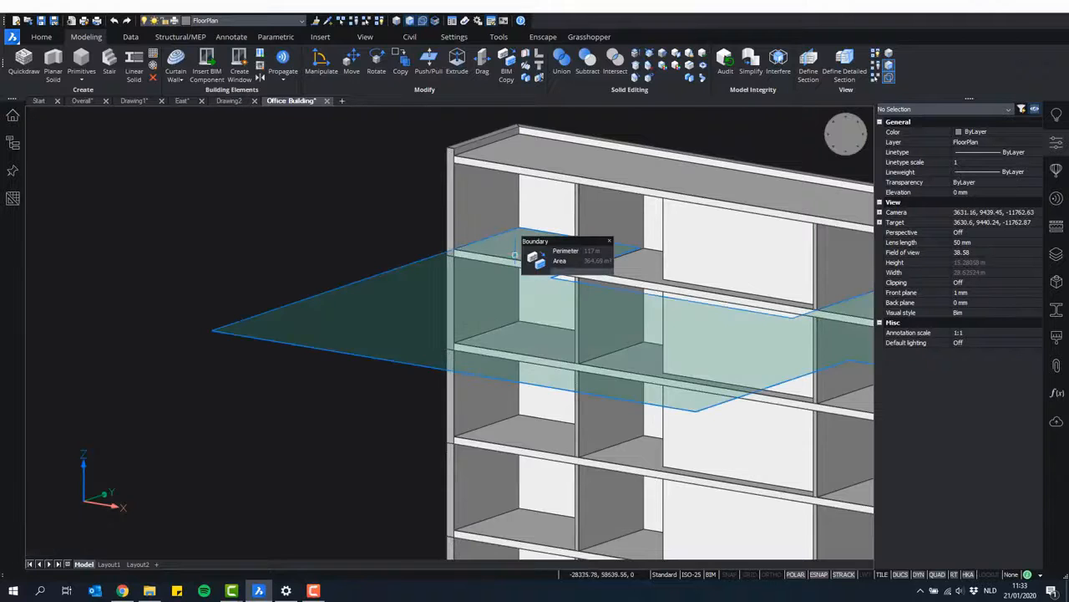
middle_click_drag(579, 427, 581, 344)
scroll(566, 334, "down", 2)
scroll(520, 298, "up", 3)
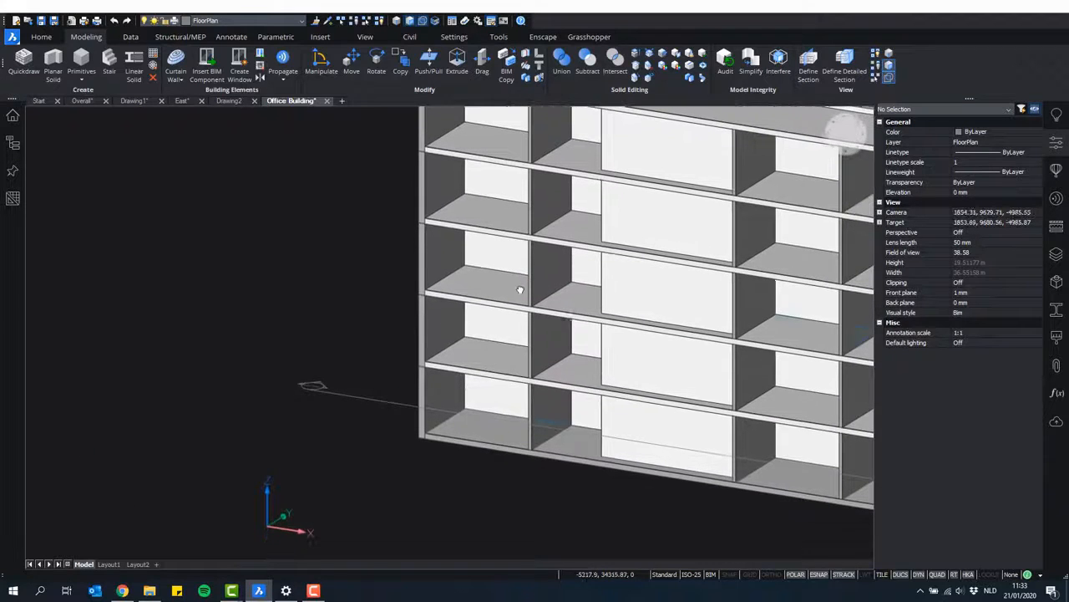
scroll(371, 347, "down", 1)
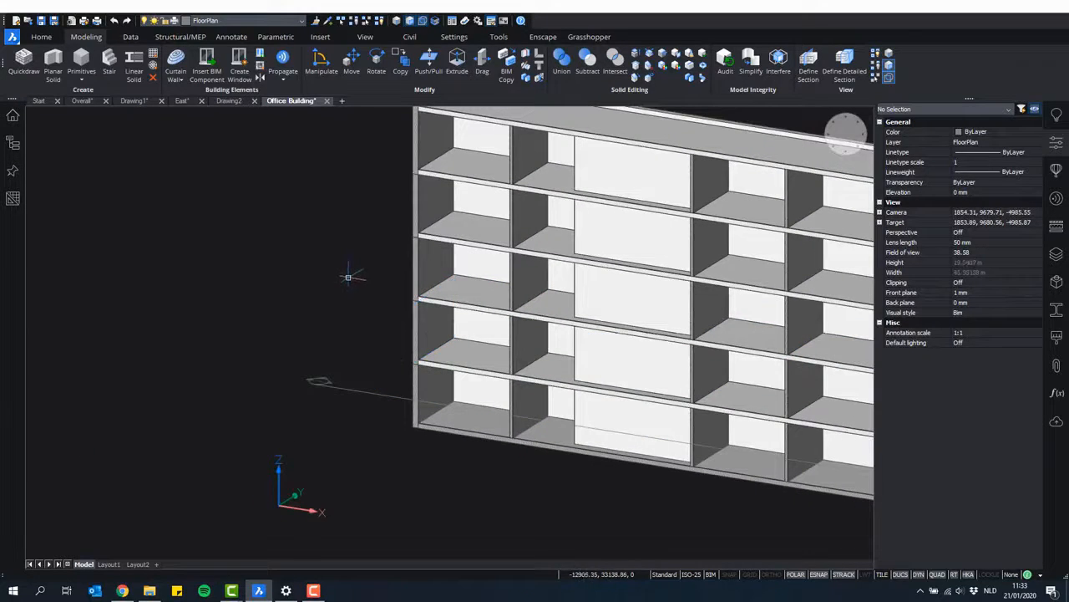
scroll(348, 276, "up", 5)
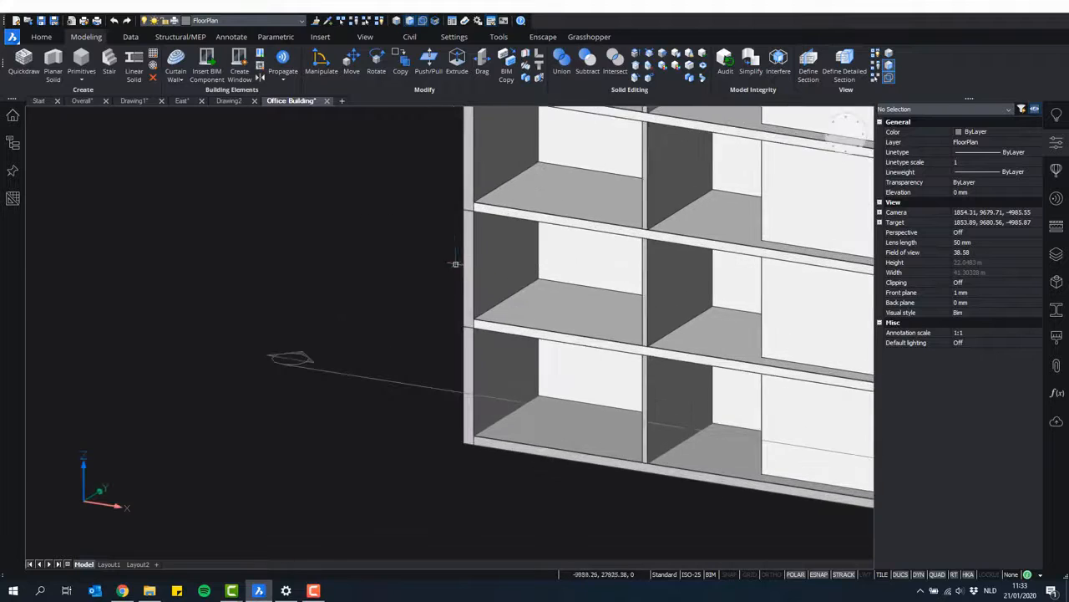
middle_click_drag(451, 288, 370, 187)
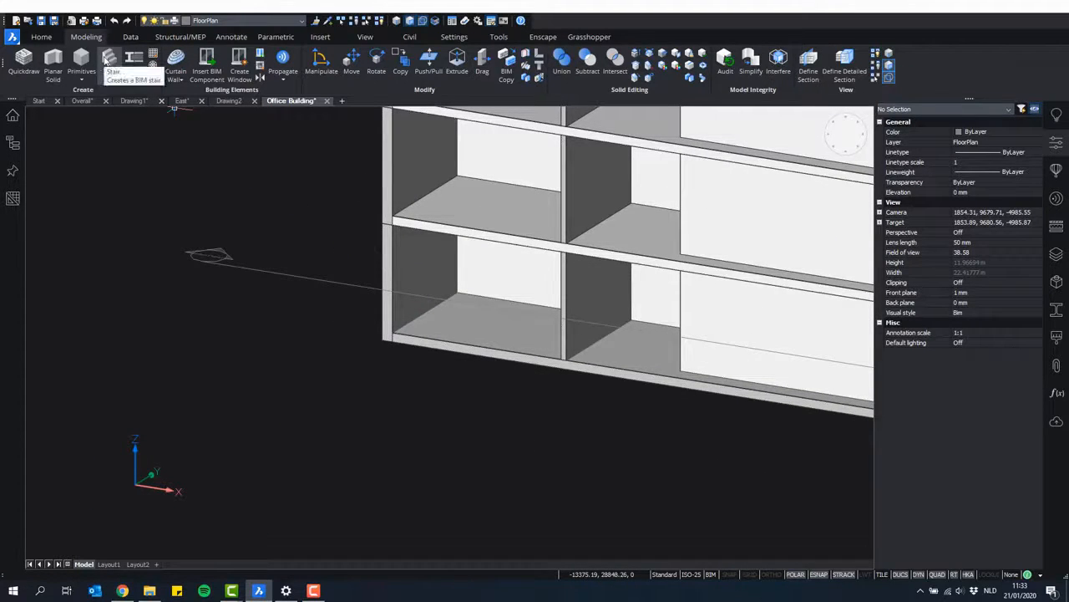
- Turn off boundary detection for when no command is active
left_click(41, 37)
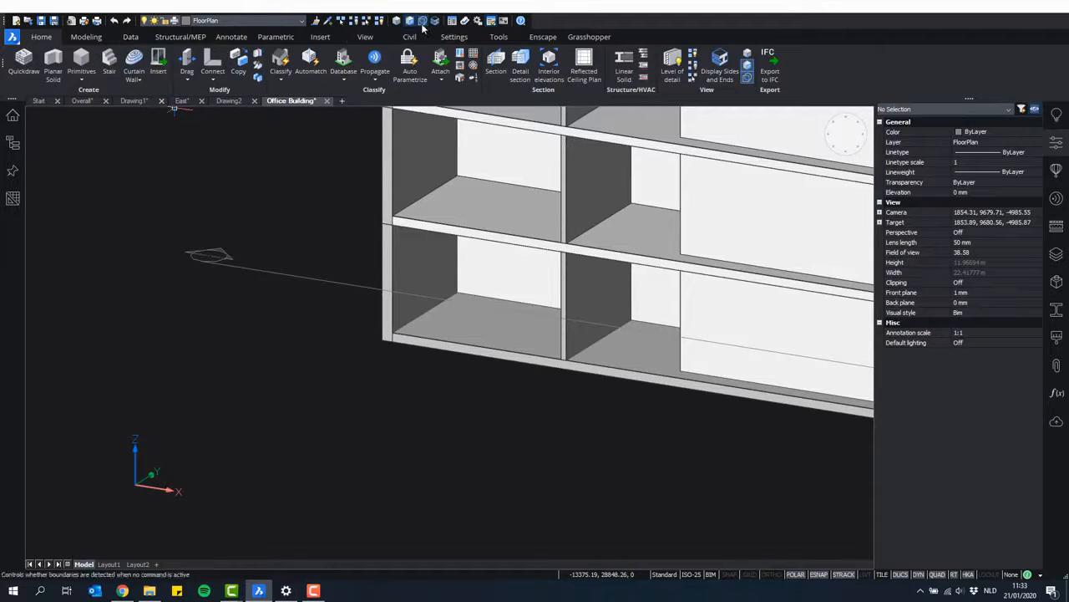
middle_click_drag(308, 203, 405, 311, "shift")
scroll(406, 311, "up", 1)
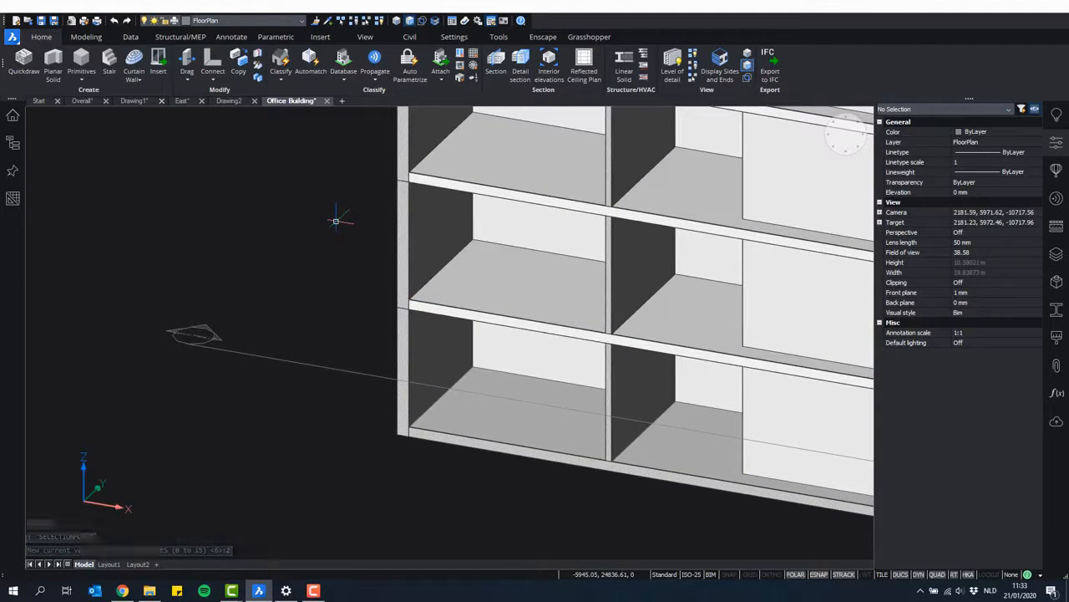
- Start a stair in the outermost room, placing its first step on the first-floor slab near the rear wall and interior partition
left_click(109, 60)
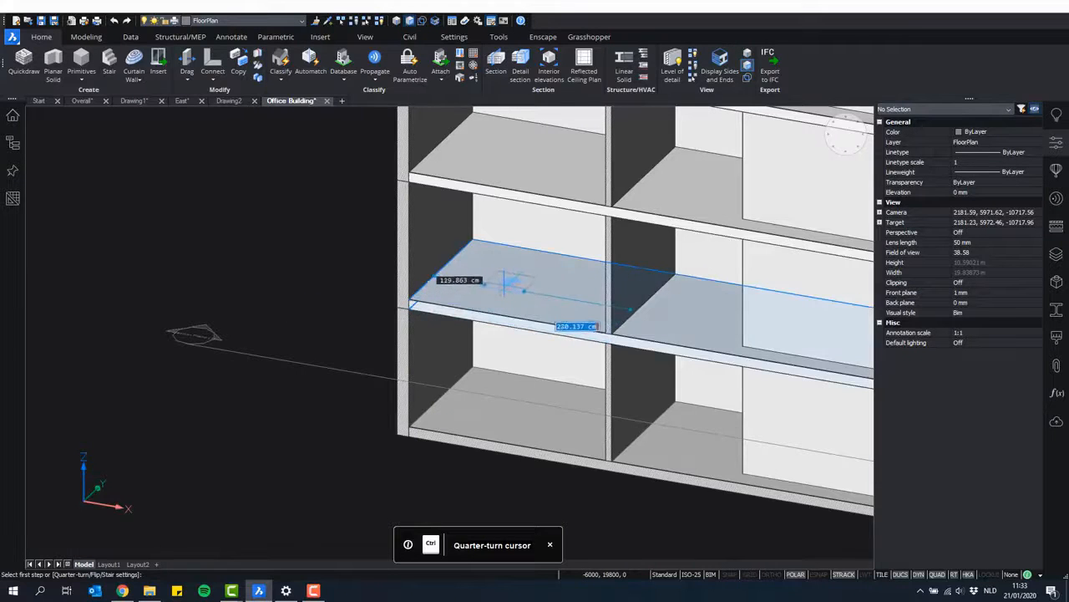
scroll(511, 283, "up", 2)
scroll(529, 287, "down", 2)
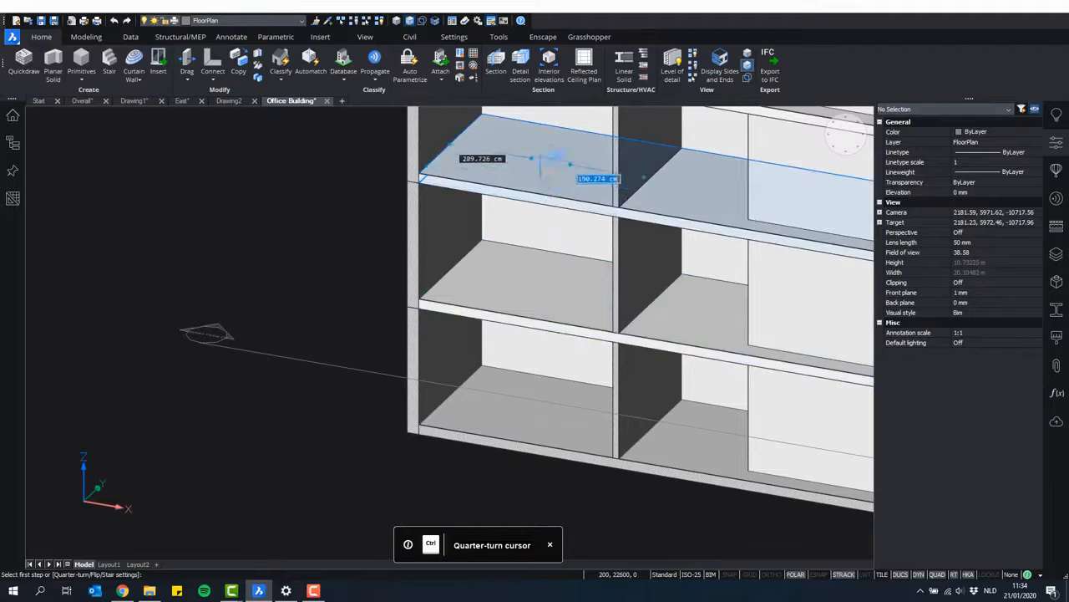
scroll(516, 286, "up", 5)
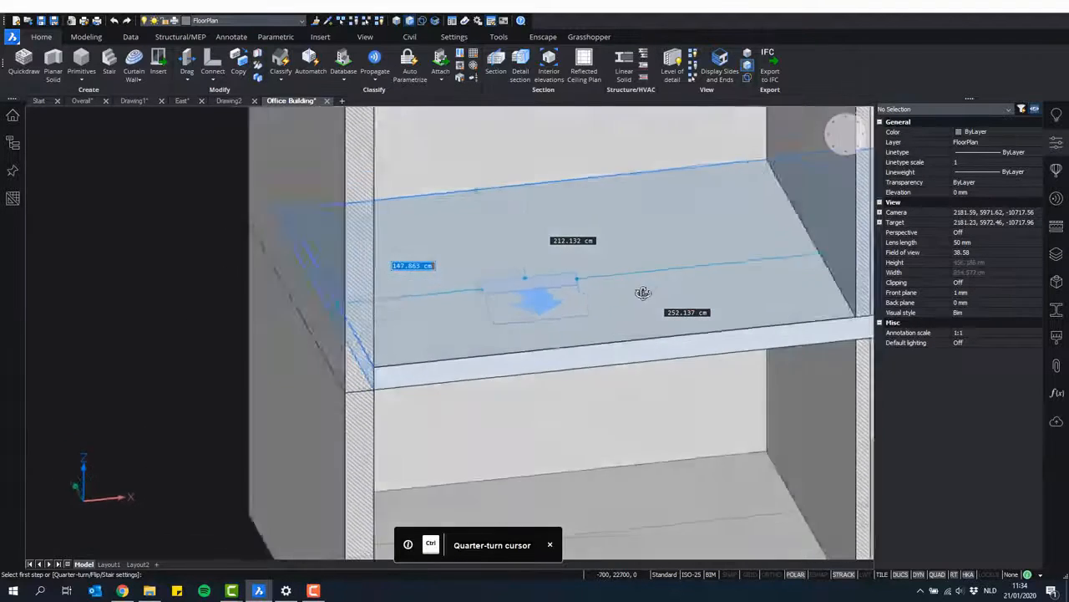
middle_click_drag(643, 292, 569, 274, "shift")
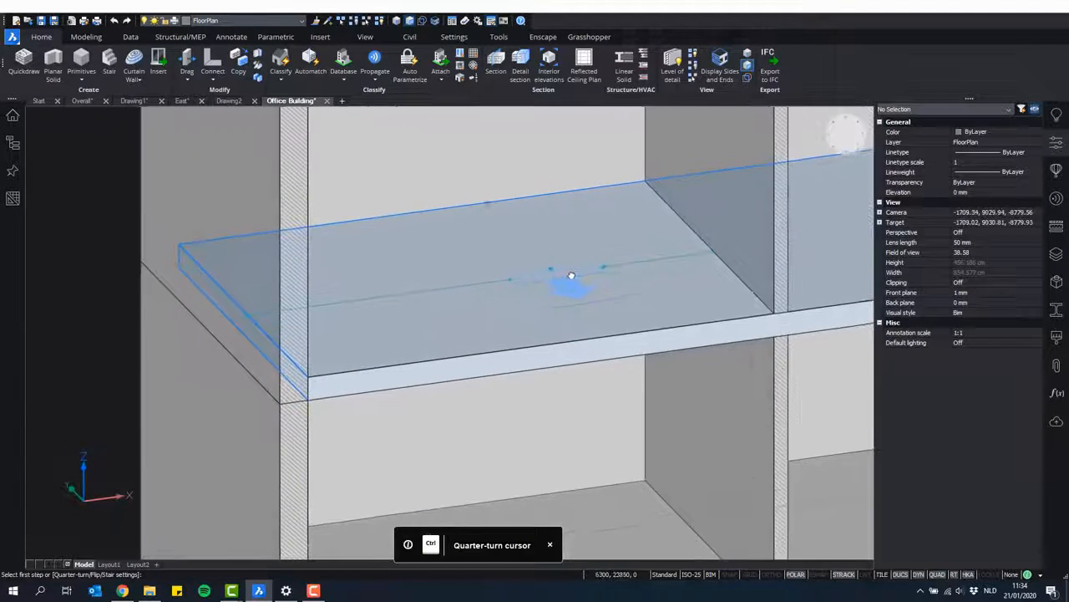
scroll(563, 274, "down", 2)
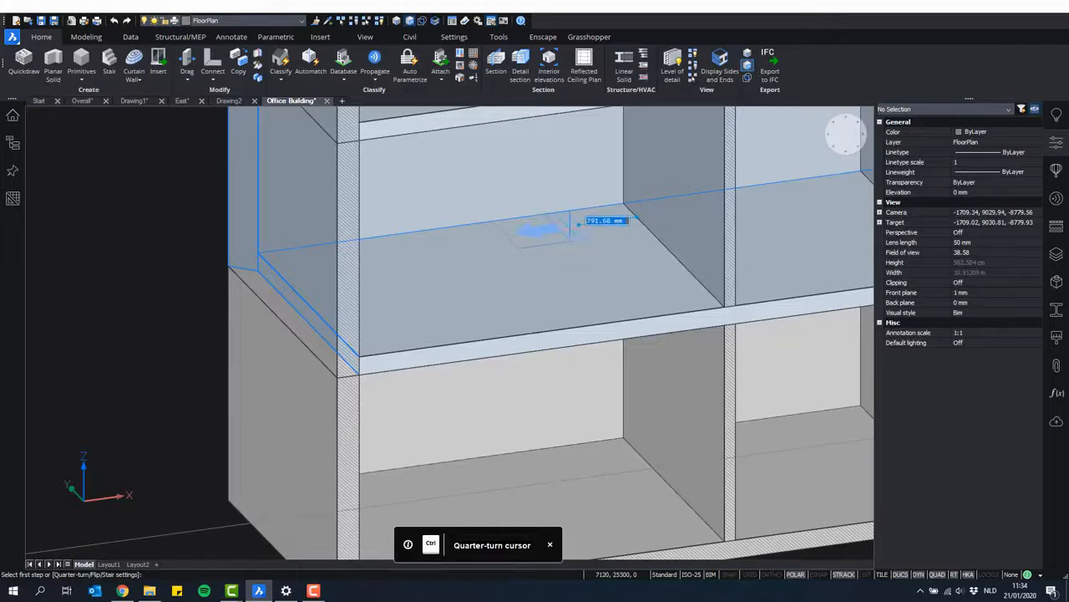
left_click(571, 239)
scroll(519, 269, "down", 2)
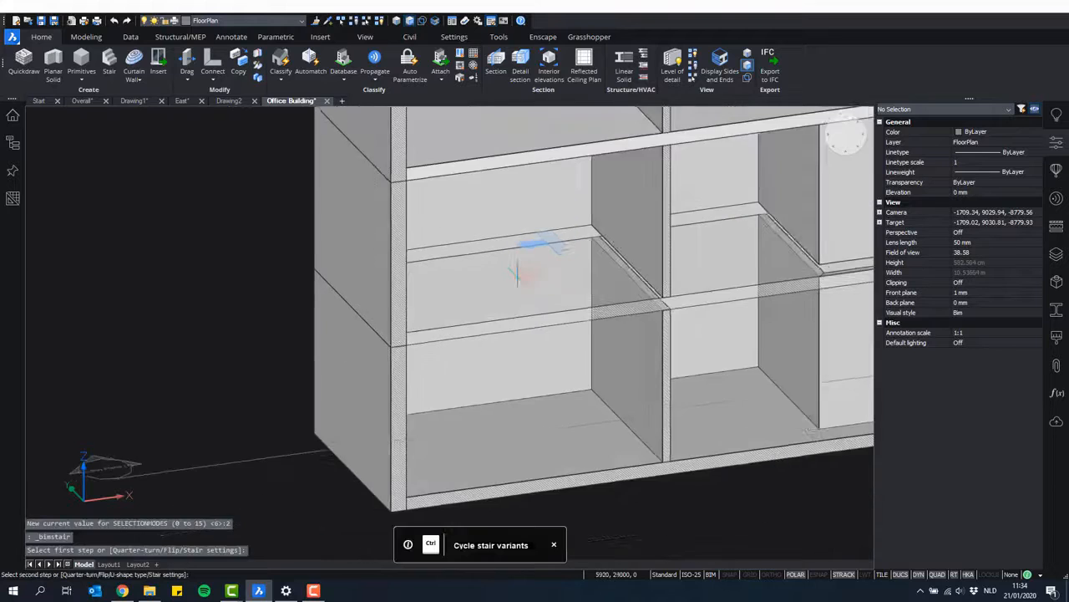
- Finish the stair with its second step on the ground floor beside the exterior side wall, using the quarter-turn layout with a corner landing
middle_click_drag(518, 269, 468, 287, "shift")
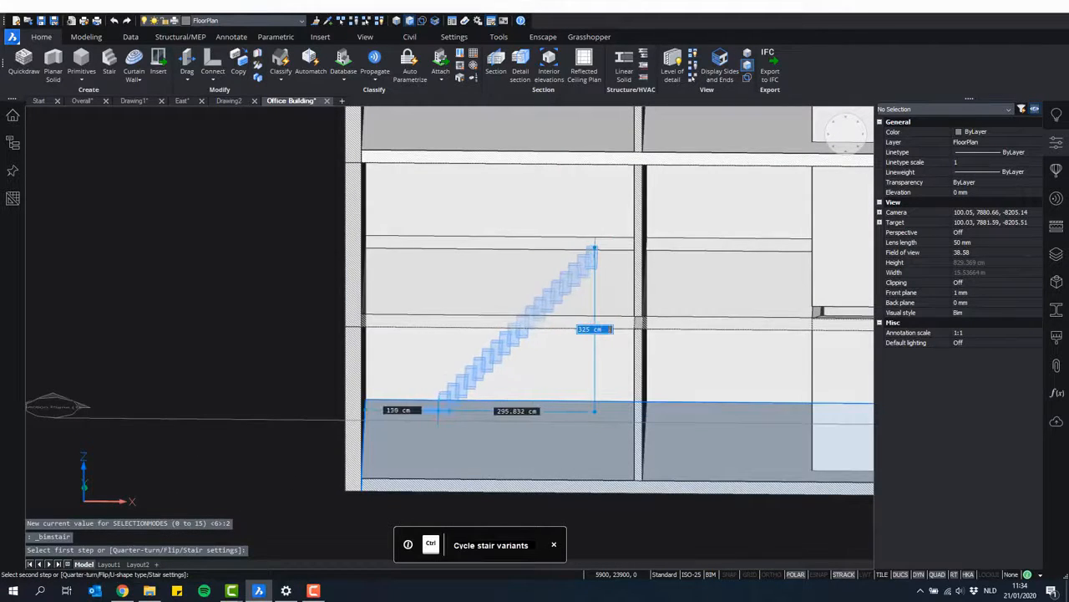
middle_click_drag(427, 408, 485, 372, "shift")
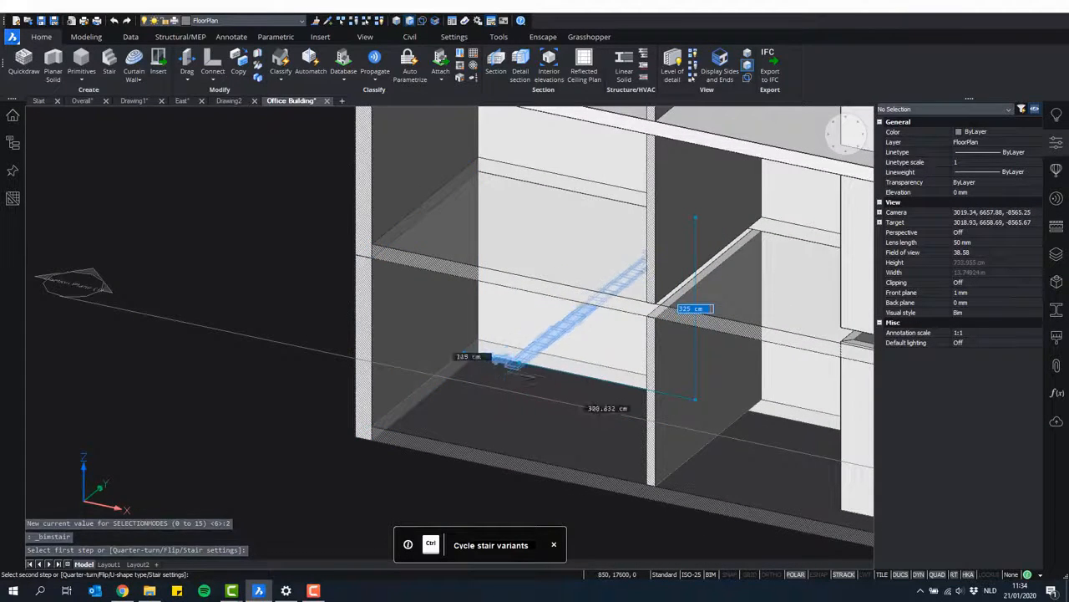
middle_click_drag(538, 387, 564, 387, "shift")
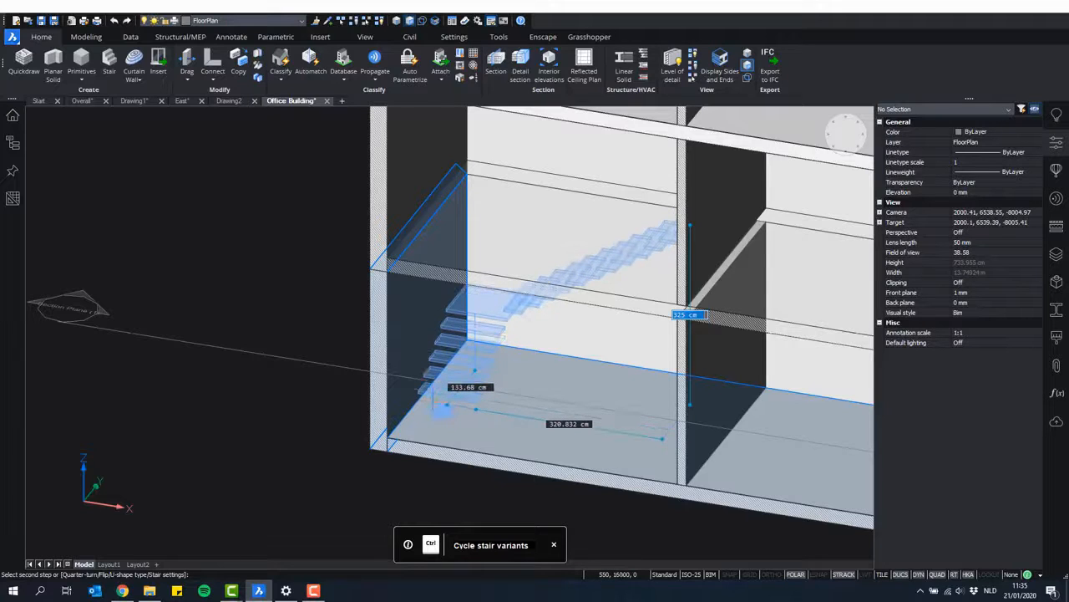
left_click(443, 408)
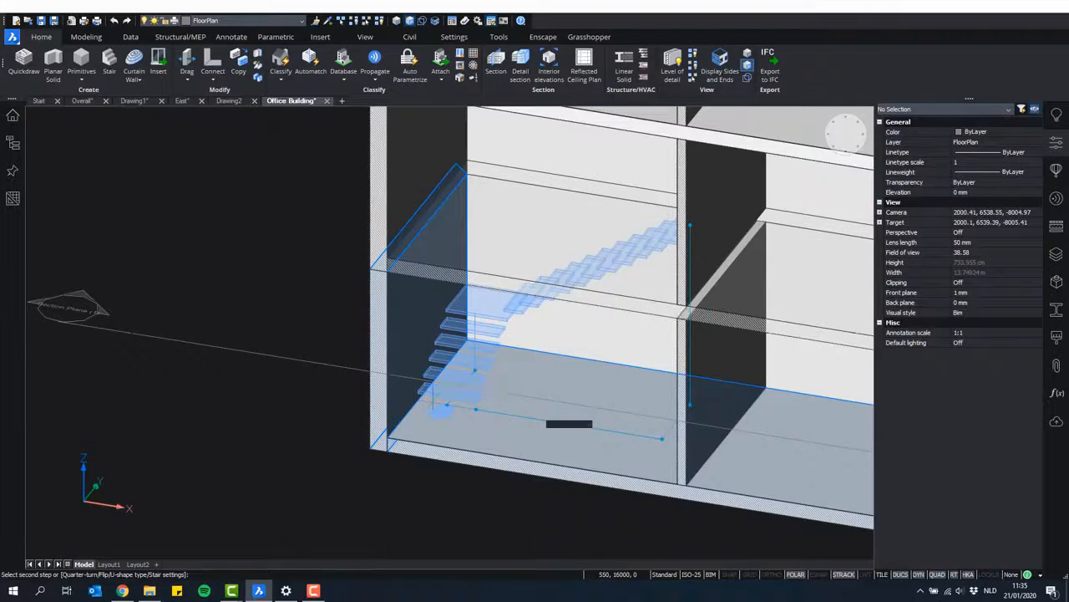
- Push/Pull the short end face of the stair opening in the first-floor slab out to the exterior side wall
middle_click_drag(585, 345, 496, 191, "shift")
middle_click_drag(560, 299, 481, 337, "shift")
scroll(585, 258, "up", 4)
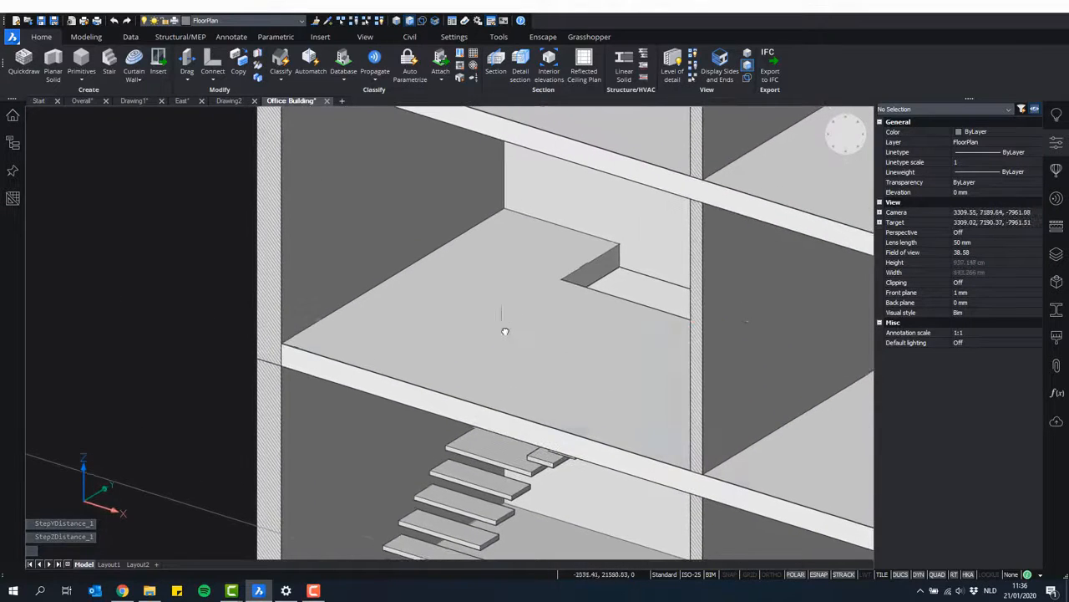
scroll(534, 358, "up", 2)
middle_click_drag(536, 358, 518, 432)
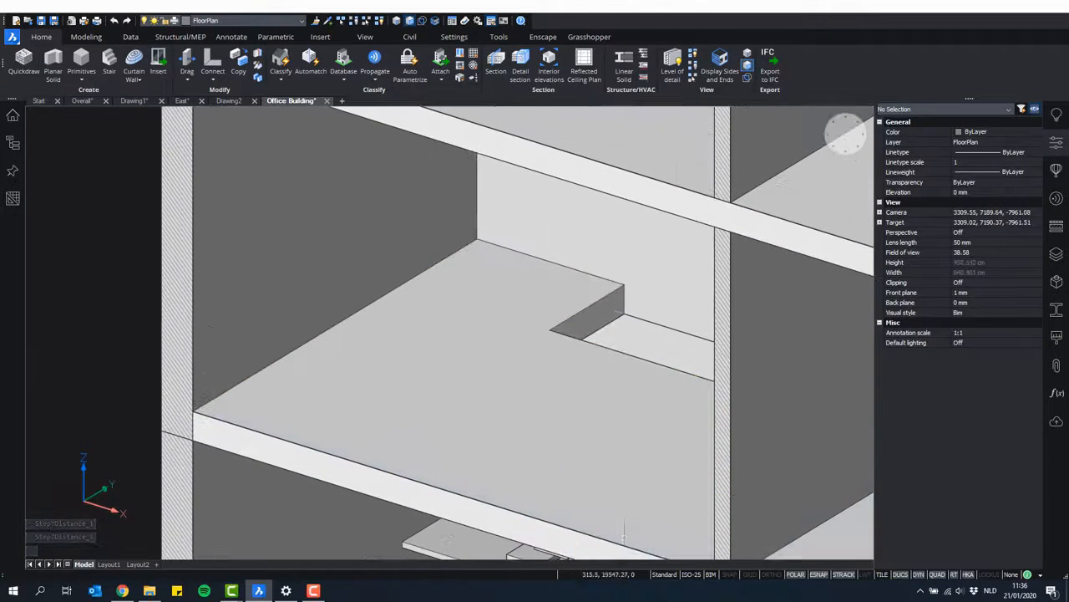
mouse_move(618, 329)
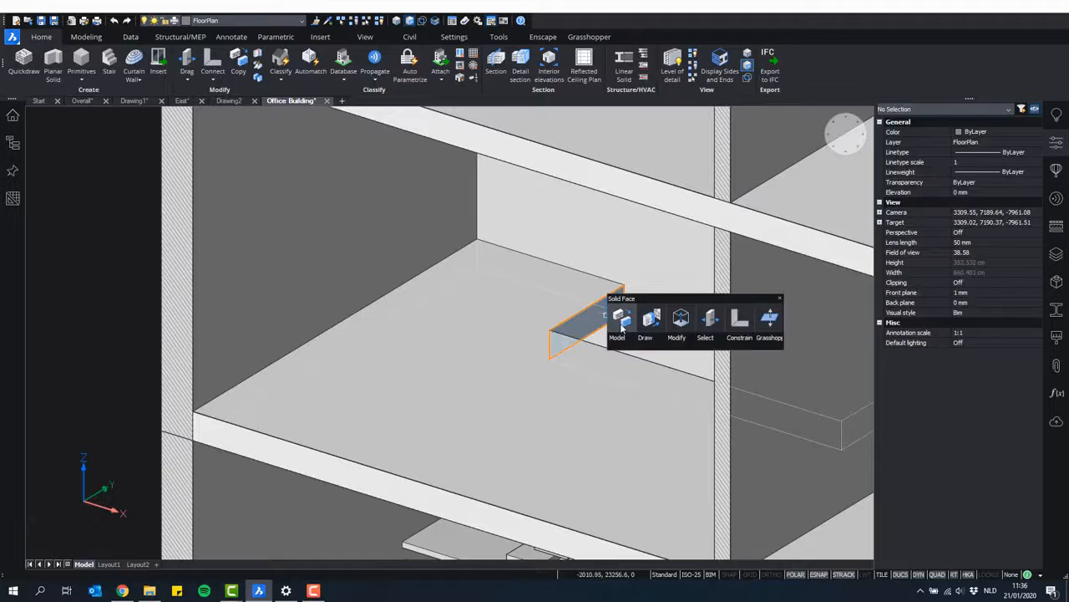
left_click(768, 319)
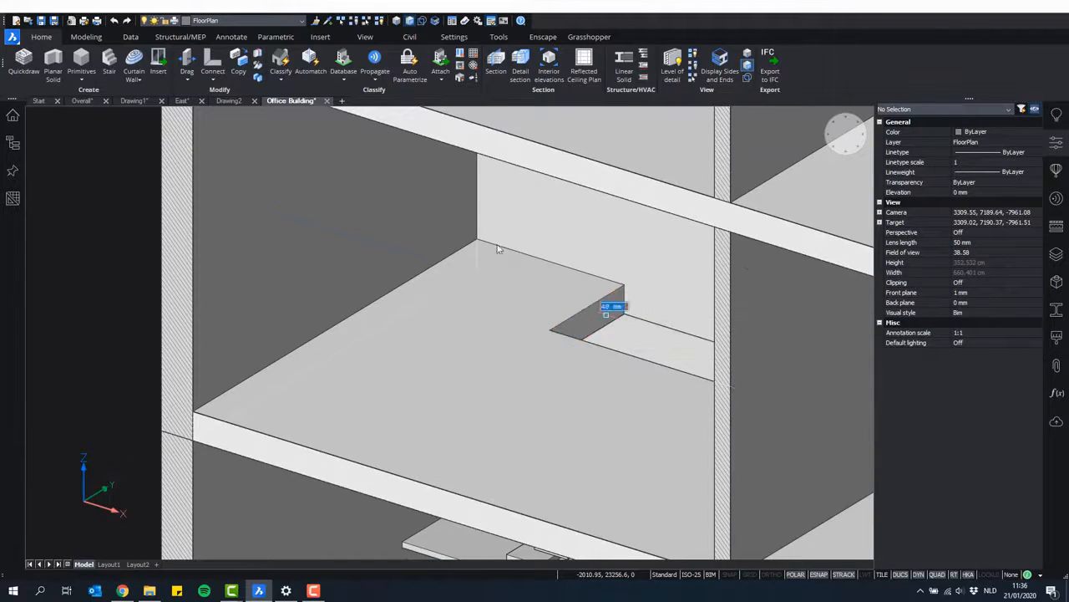
scroll(518, 287, "down", 3)
middle_click_drag(512, 318, 522, 280, "shift")
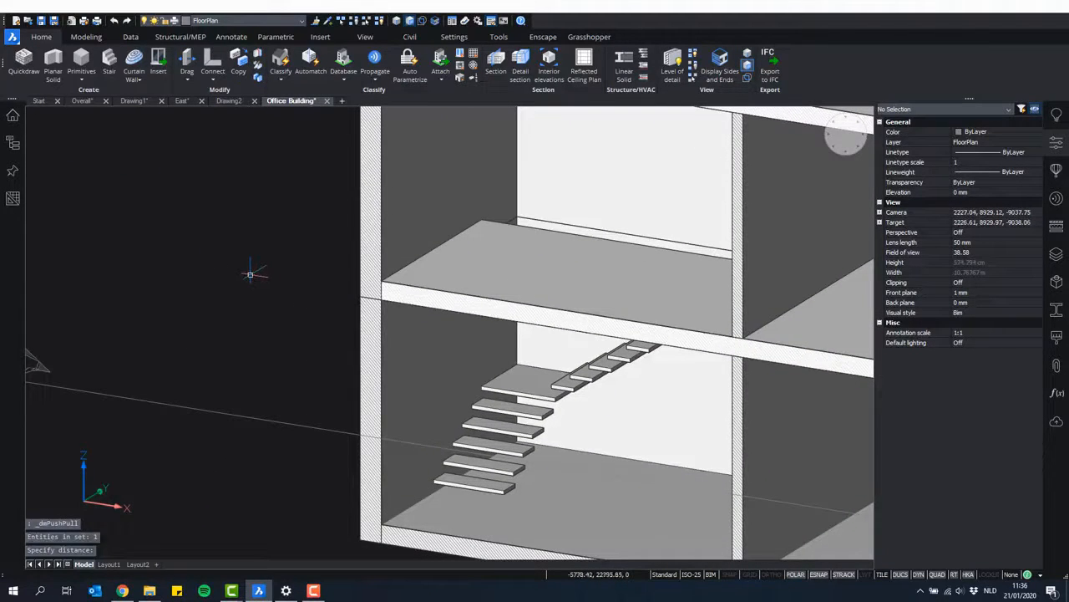
- Search the program settings for "stair", review the BIM stair parameters such as width, tread length and riser height, and close the settings
type("settings")
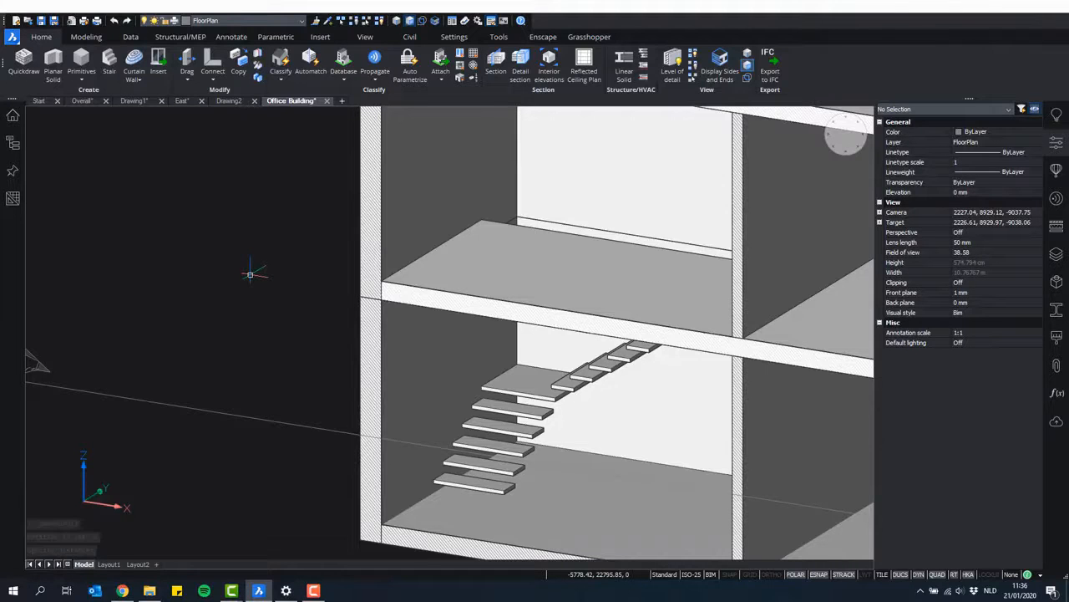
key("Return")
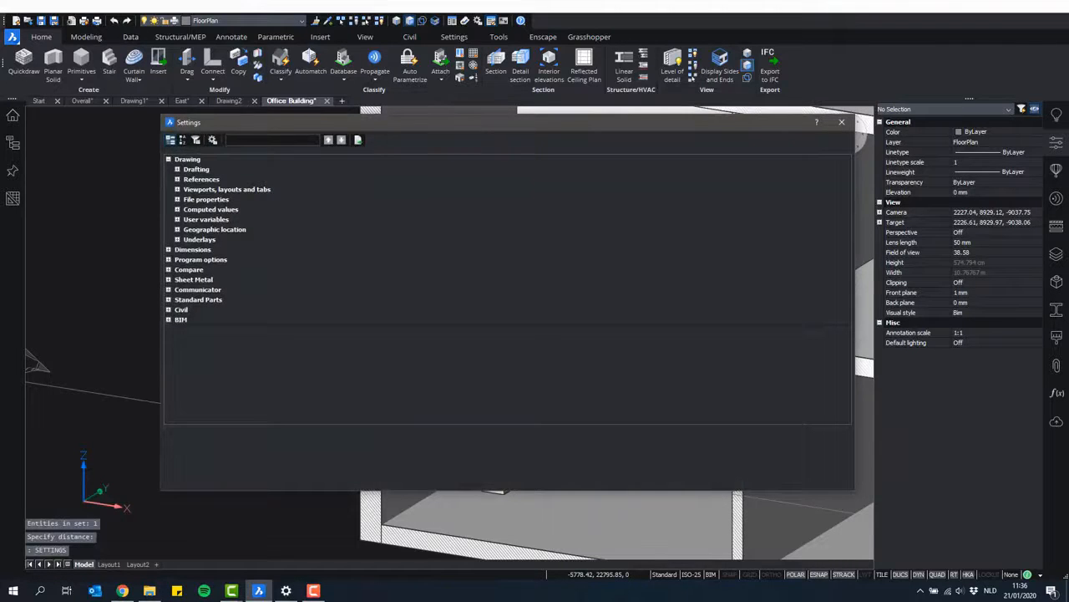
type("stair")
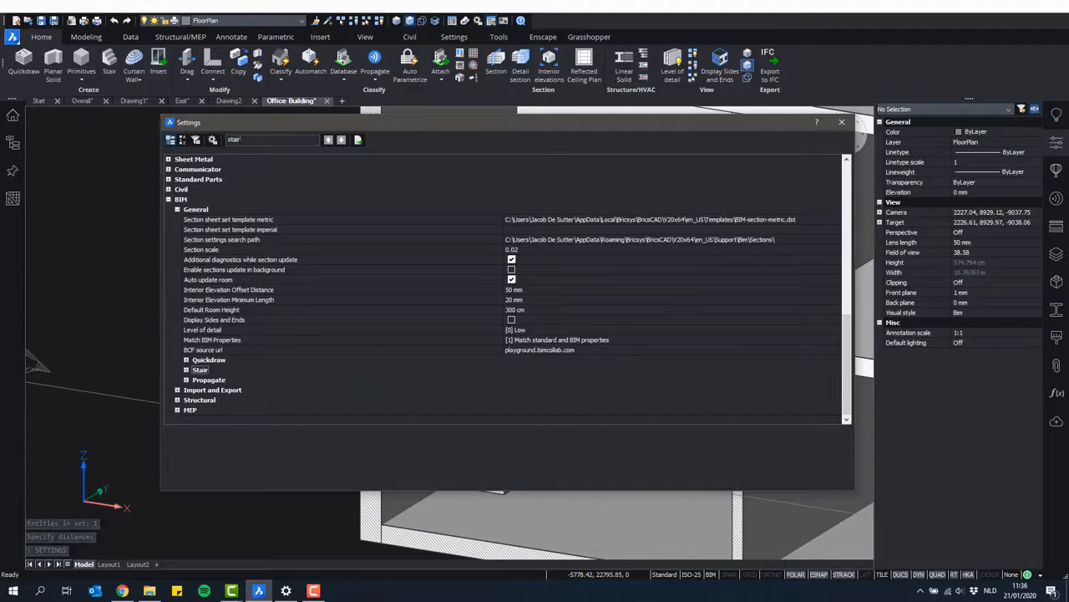
left_click(186, 369)
scroll(266, 362, "down", 3)
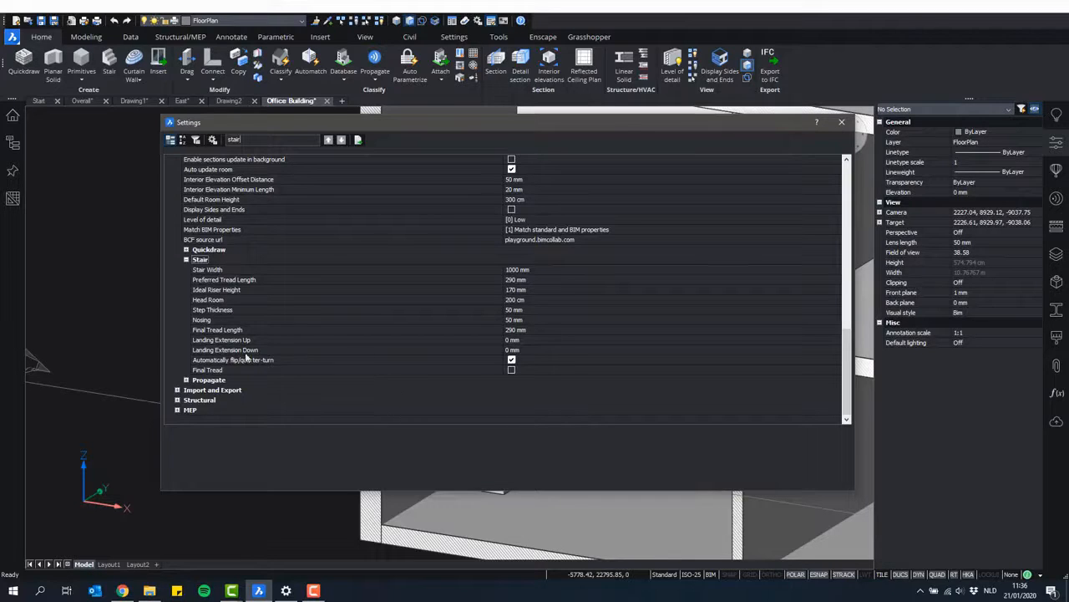
left_click(838, 126)
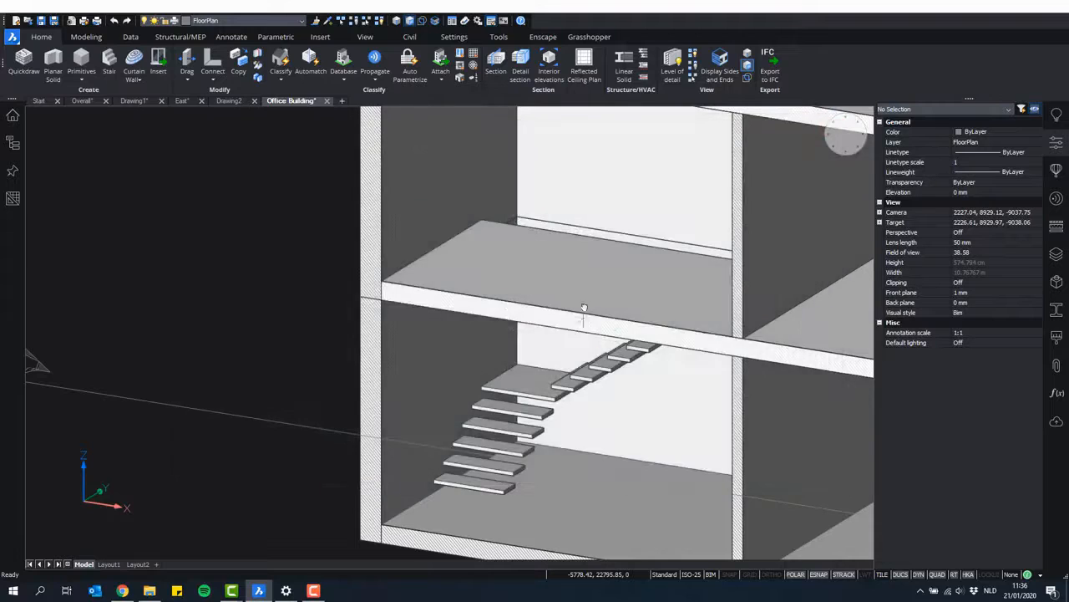
- Set the Step_Thickness of the quarter-turn stair on the ground floor to 100 mm
middle_click_drag(583, 307, 554, 241)
scroll(535, 321, "up", 2)
middle_click_drag(520, 326, 510, 292, "shift")
scroll(611, 294, "down", 1)
left_click(523, 284)
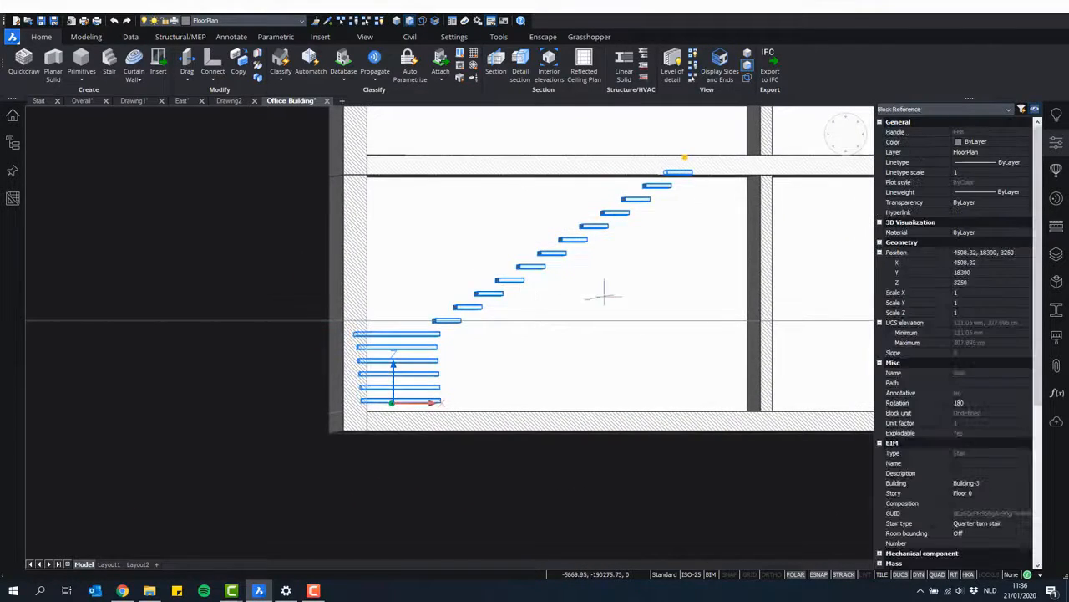
middle_click_drag(608, 293, 583, 302, "shift")
scroll(1014, 432, "down", 8)
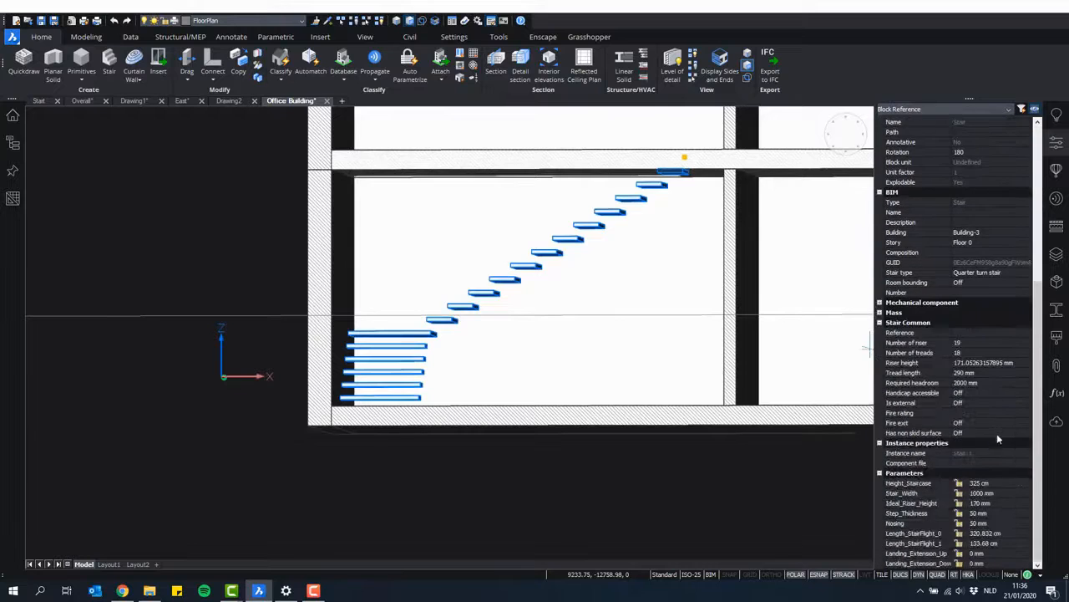
left_click(980, 513)
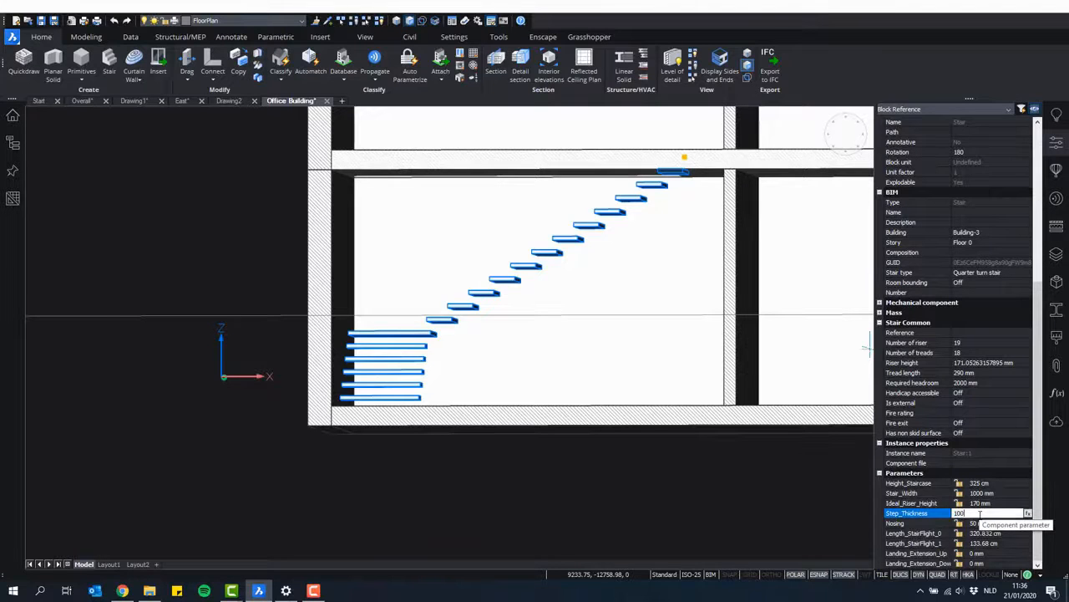
key("Return")
key("Escape")
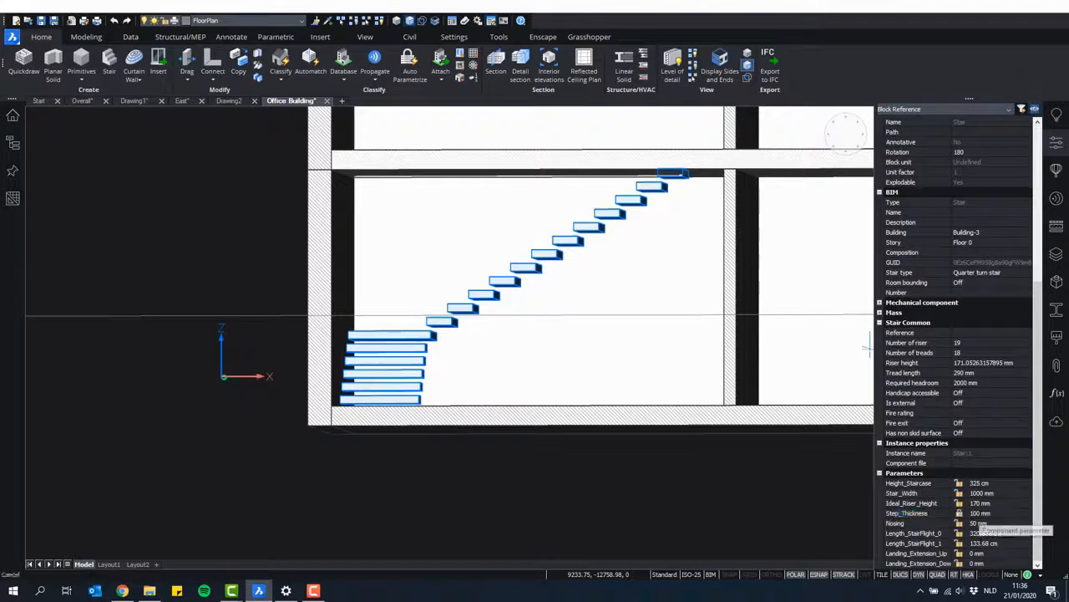
key("Escape")
- Delete the section plane cutting through the office building
scroll(483, 323, "down", 3)
middle_click_drag(447, 319, 688, 340, "shift")
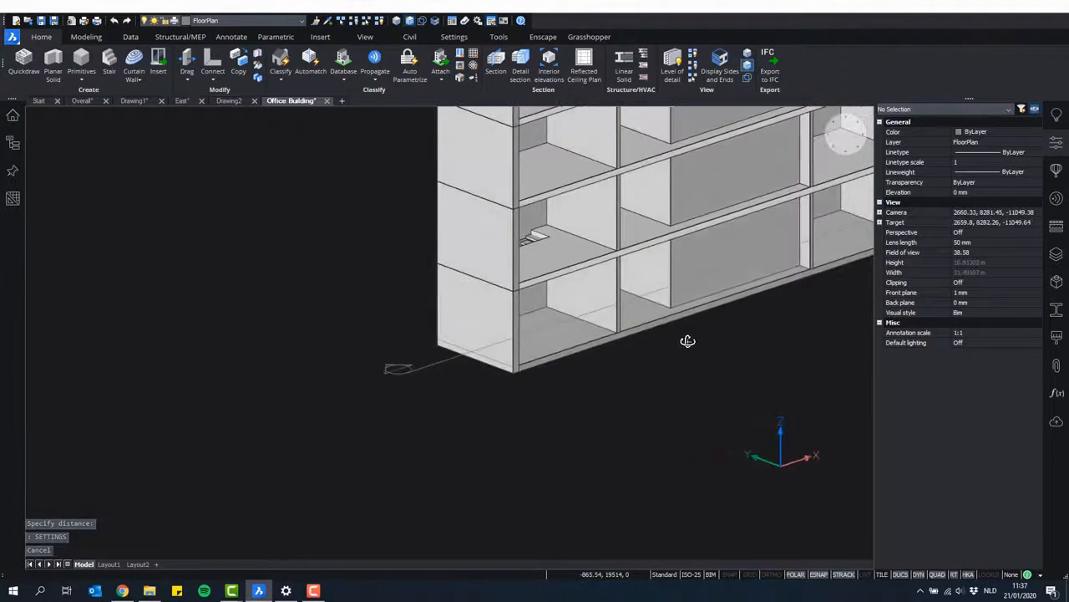
scroll(688, 341, "down", 6)
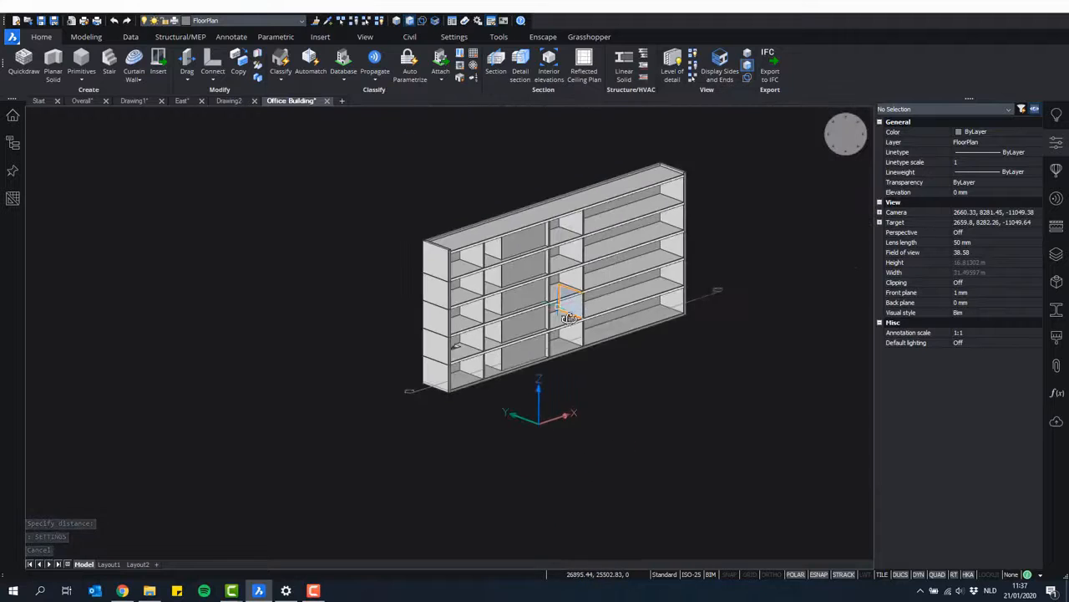
left_click(709, 262)
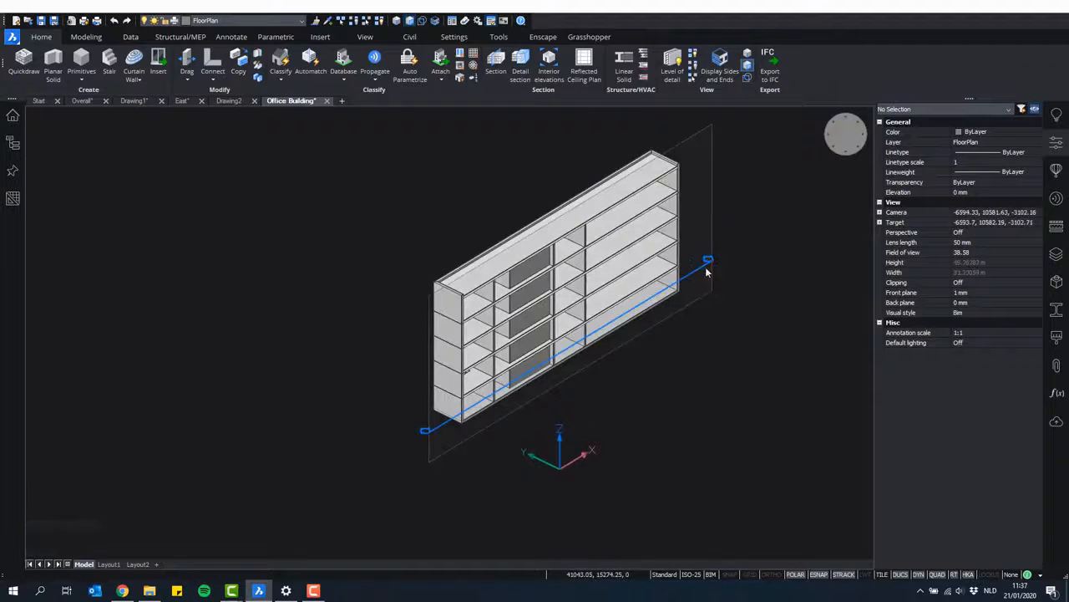
key("Delete")
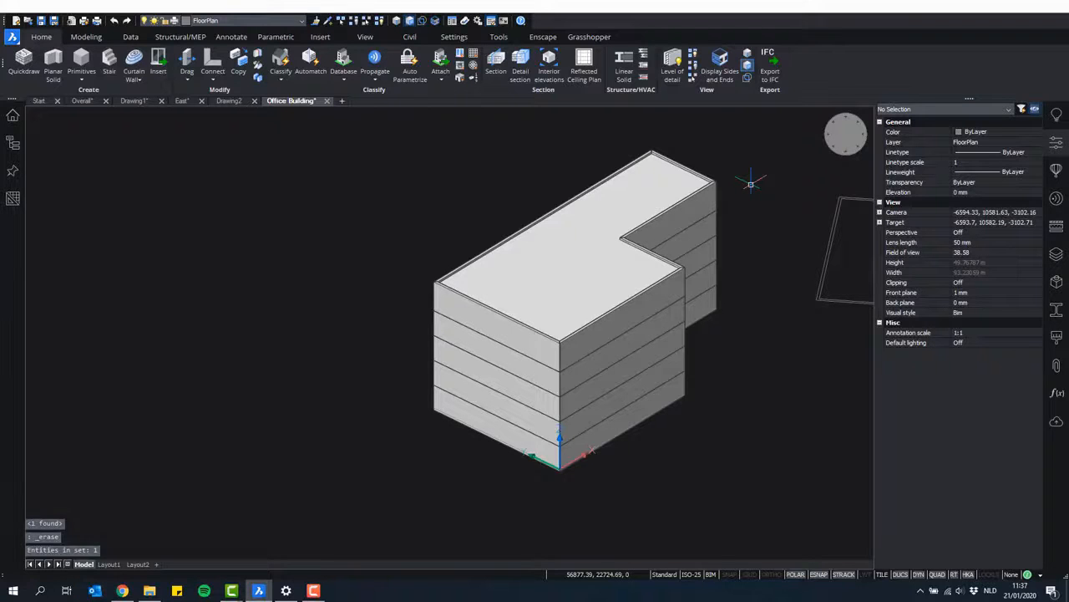
- Examine the second floor plan beside the building from above, checking its rotated walls and rounded corner
scroll(718, 191, "down", 3)
middle_click_drag(666, 207, 489, 221)
scroll(514, 218, "down", 4)
scroll(824, 178, "up", 4)
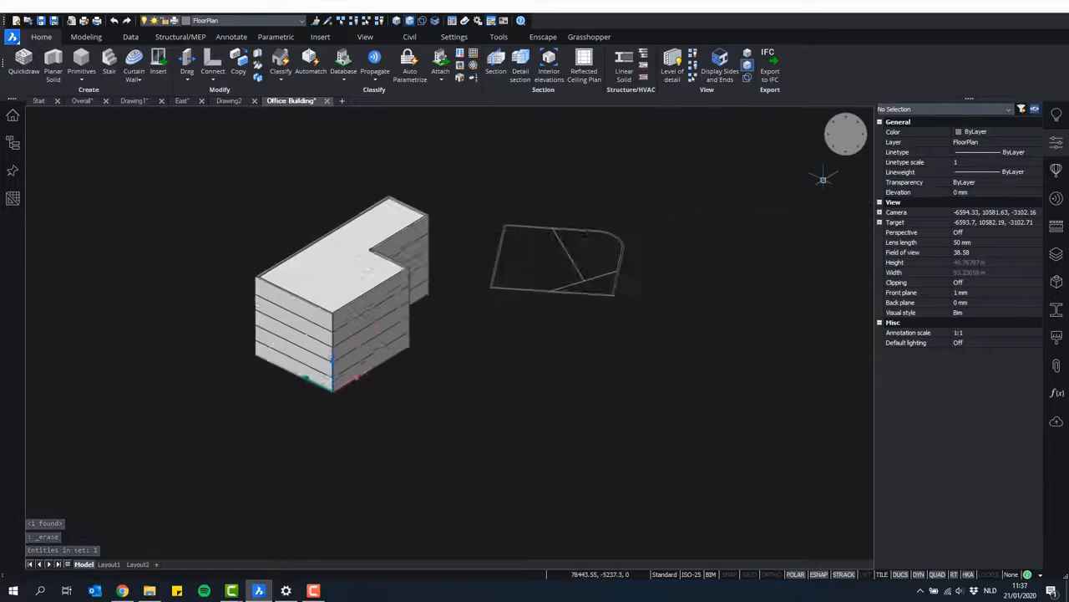
scroll(552, 263, "up", 4)
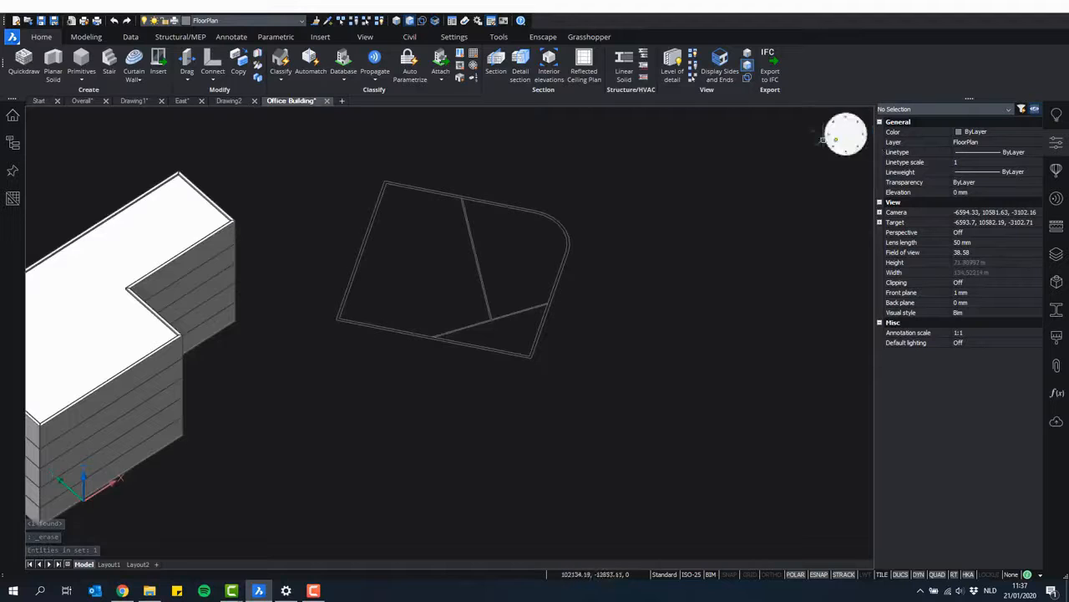
left_click(845, 135)
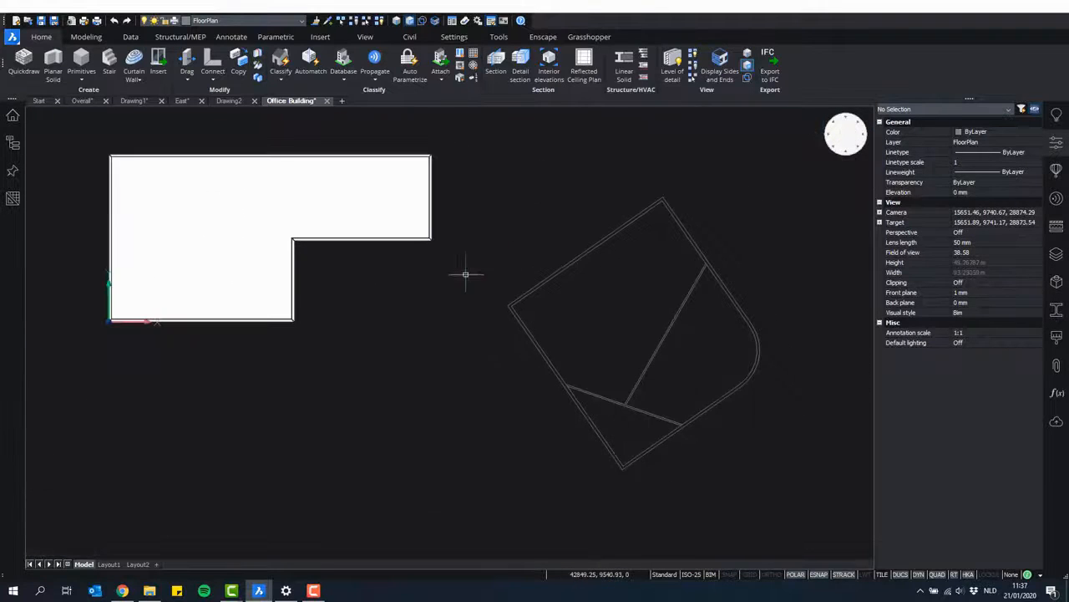
scroll(636, 499, "up", 3)
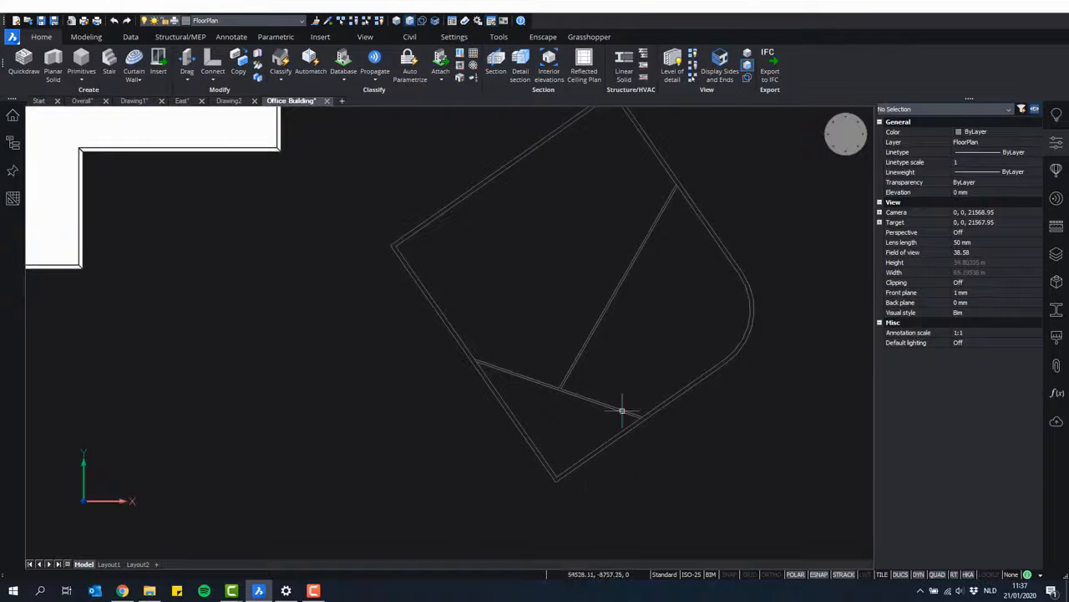
scroll(738, 230, "down", 3)
middle_click_drag(711, 209, 641, 253)
scroll(322, 138, "up", 1)
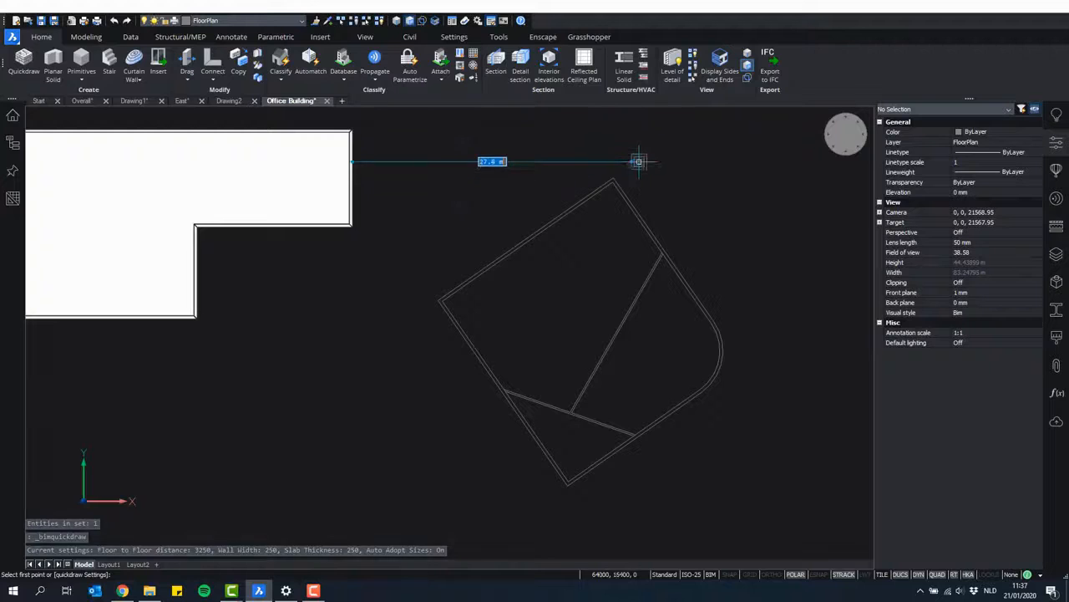
key("Escape")
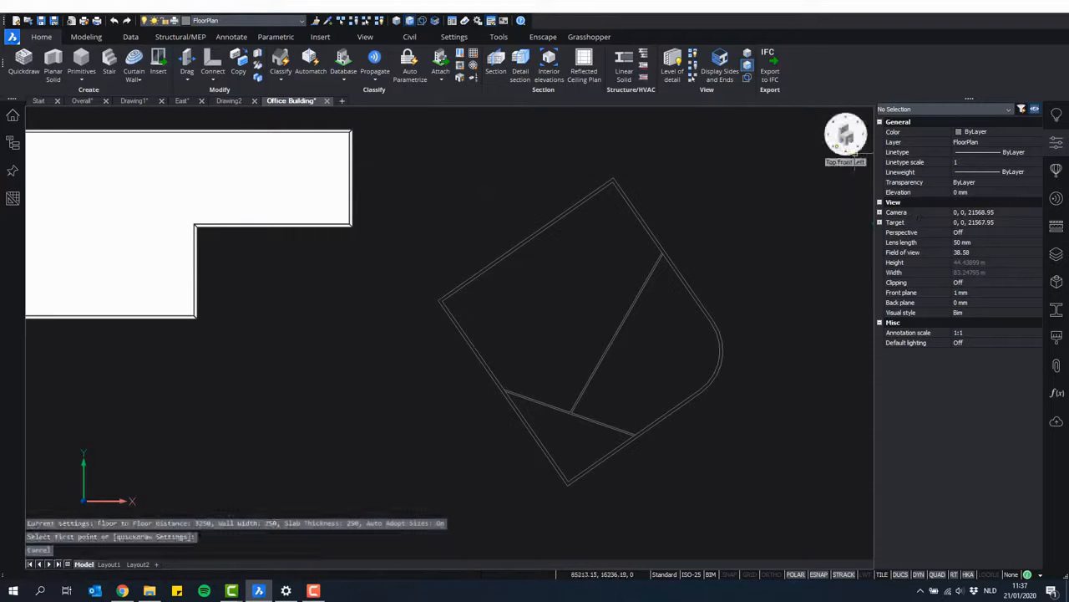
- Return to an isometric view of the second floor plan and turn on boundary detection
left_click(867, 158)
scroll(669, 334, "up", 3)
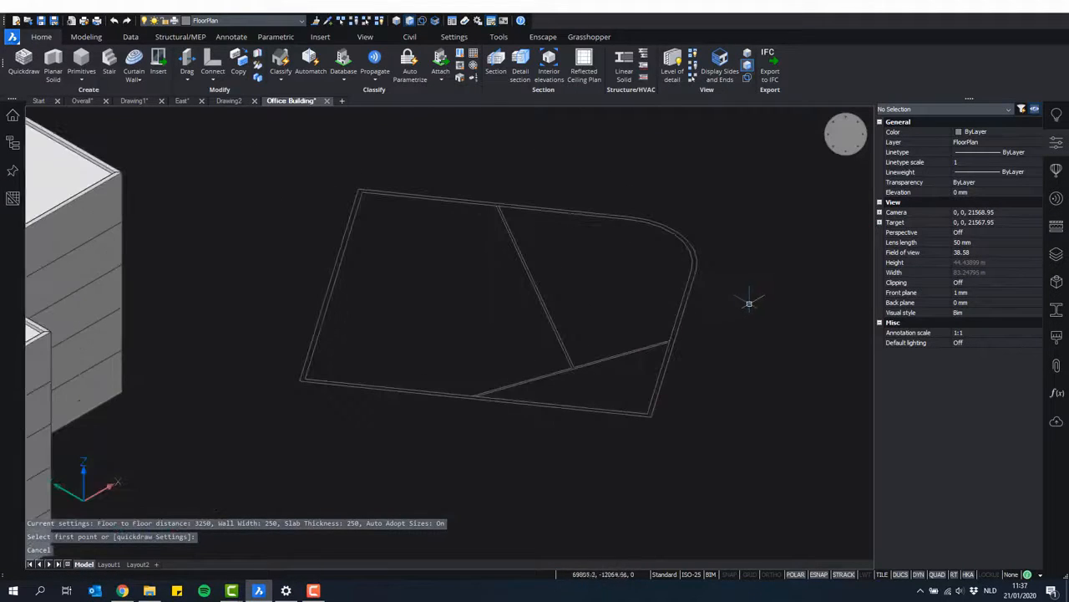
middle_click_drag(707, 269, 722, 299, "shift")
scroll(757, 310, "up", 1)
scroll(723, 292, "up", 2)
scroll(695, 282, "up", 2)
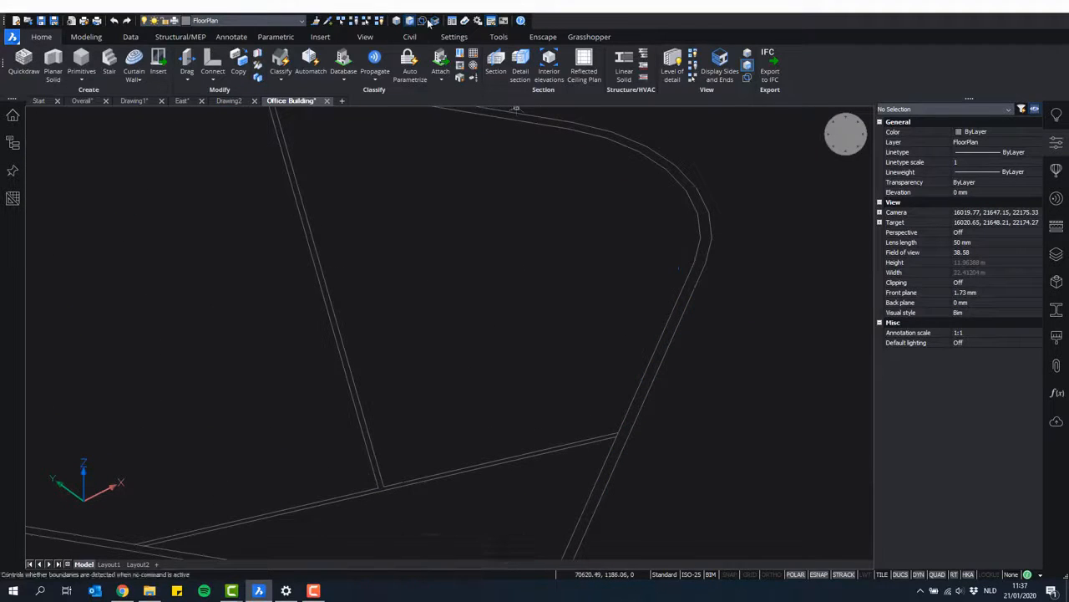
left_click(449, 52)
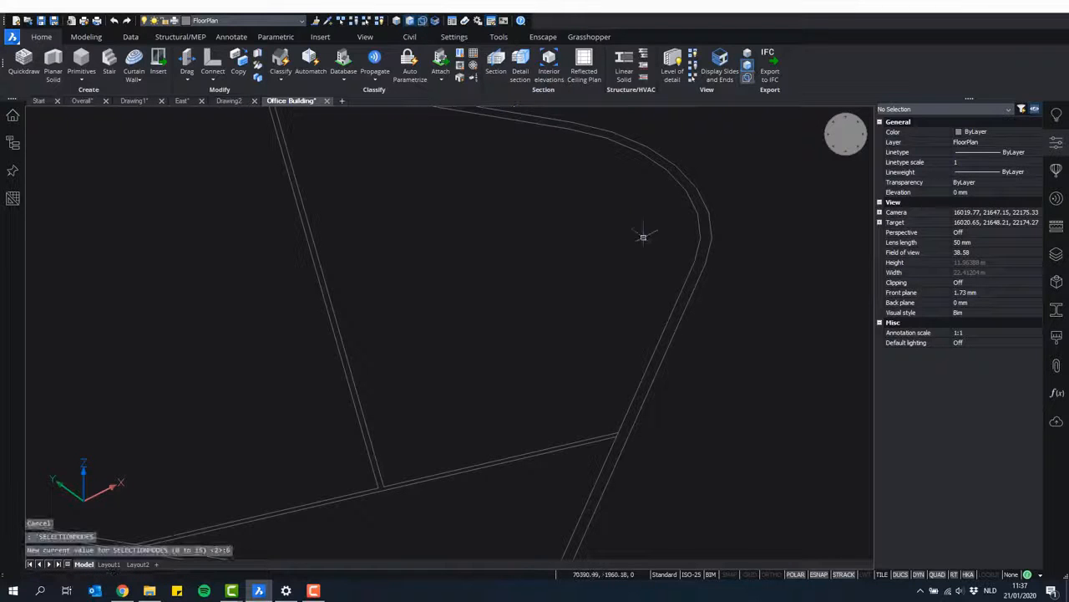
- Extrude the boundary between the outer wall outlines of the second floor plan upward into solid walls 3000 mm high
scroll(736, 180, "down", 5)
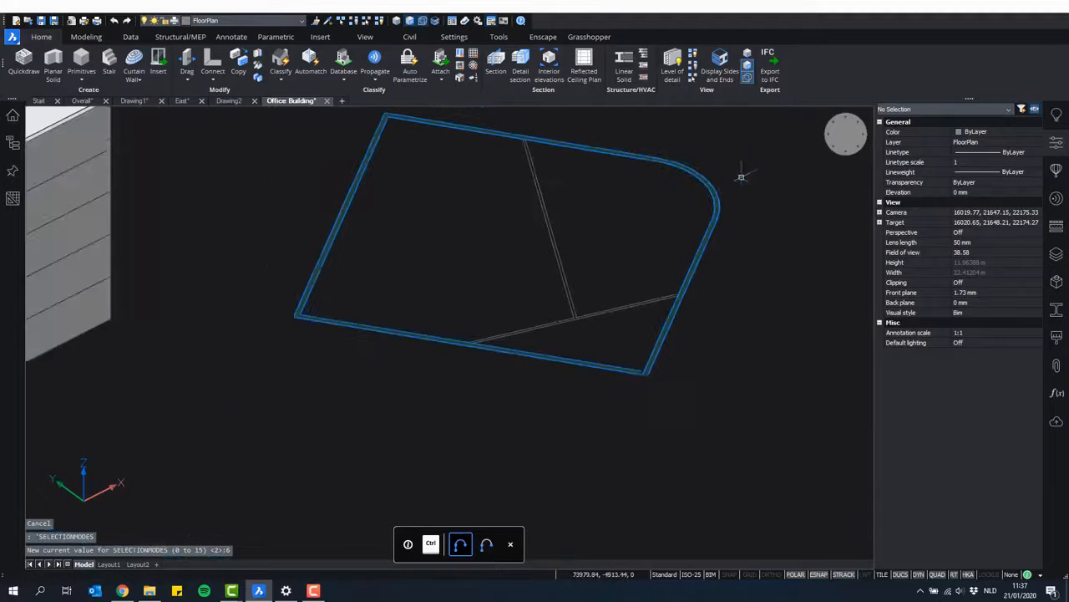
middle_click_drag(740, 172, 723, 248)
scroll(740, 203, "up", 1)
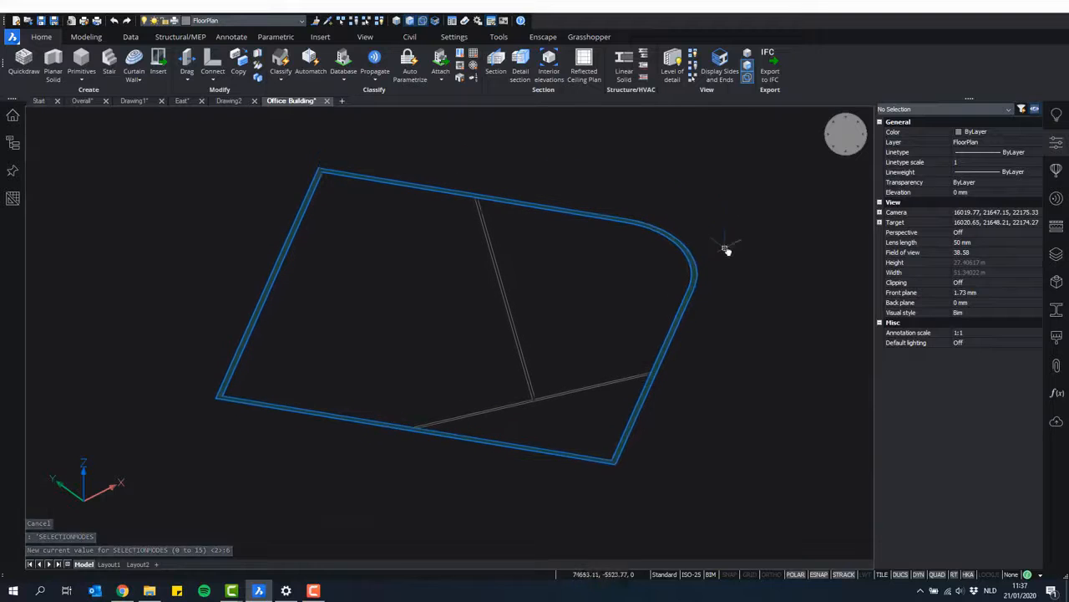
mouse_move(735, 249)
left_click(792, 253)
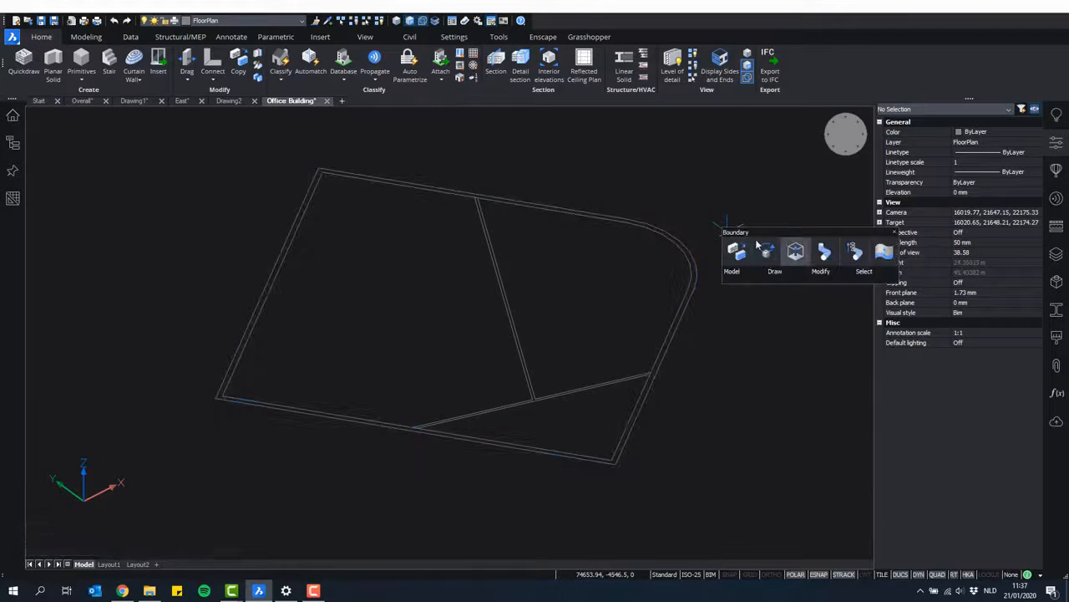
middle_click_drag(746, 209, 720, 177, "shift")
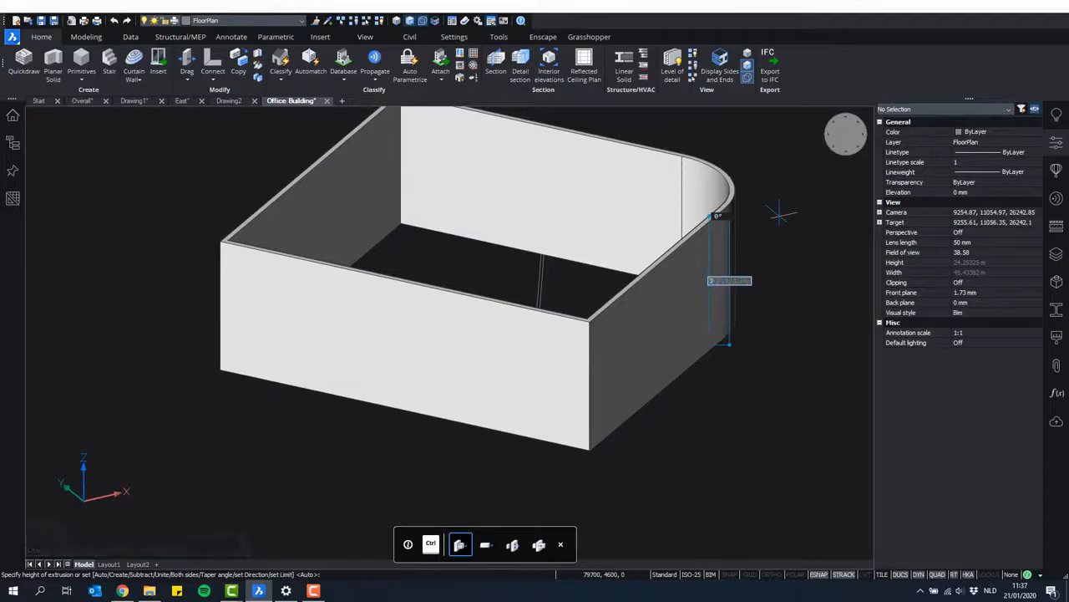
key("Return")
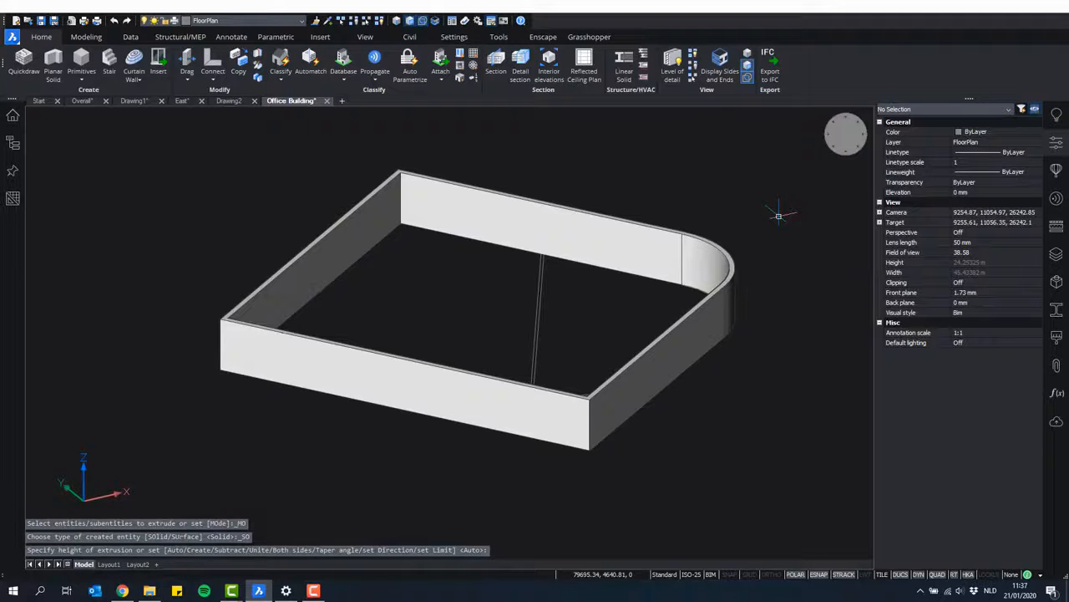
- Push/Pull the underside face of the new exterior walls 250 mm downward
scroll(579, 417, "up", 2)
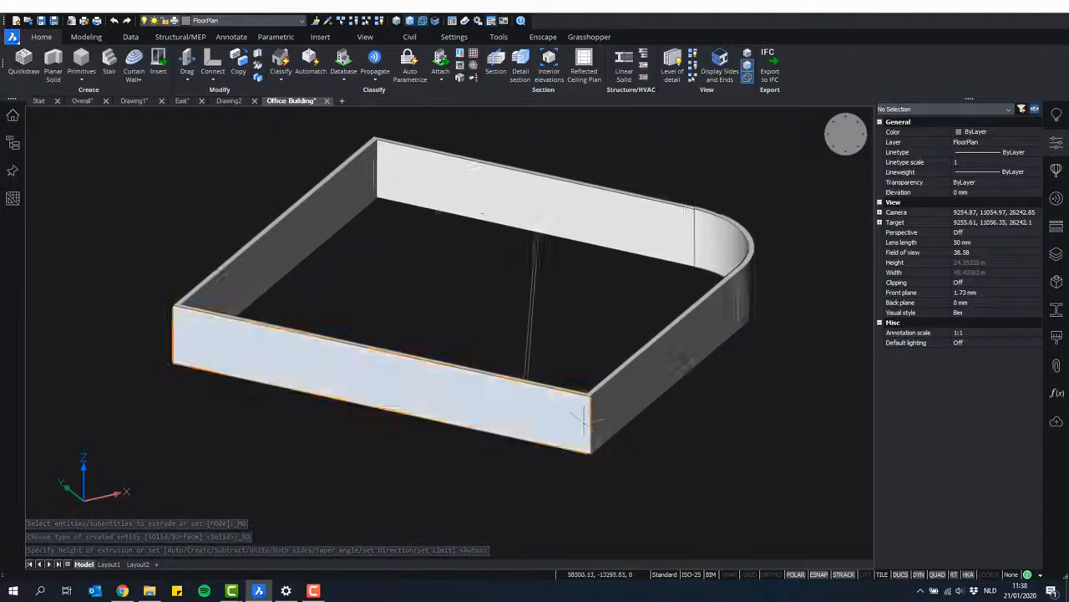
middle_click_drag(572, 409, 575, 306, "shift")
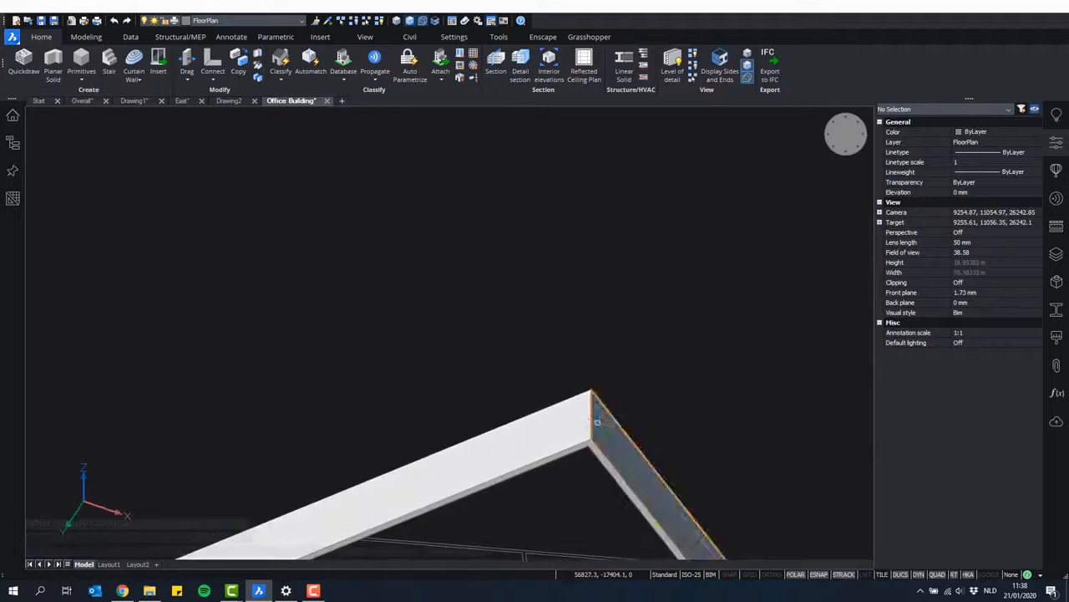
middle_click_drag(596, 420, 582, 245)
scroll(579, 248, "up", 1)
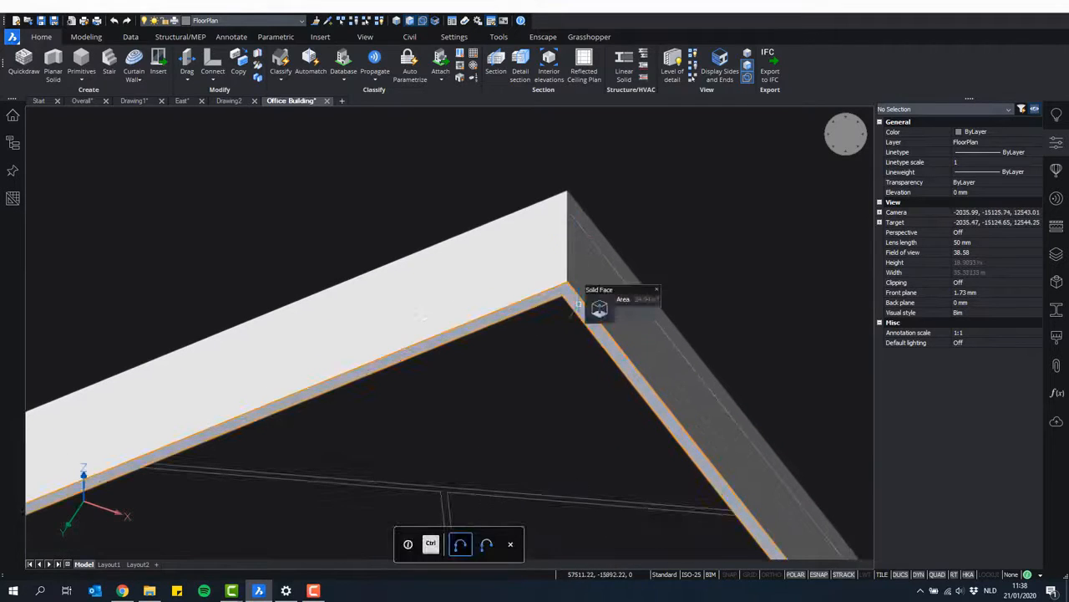
scroll(575, 297, "up", 1)
mouse_move(590, 302)
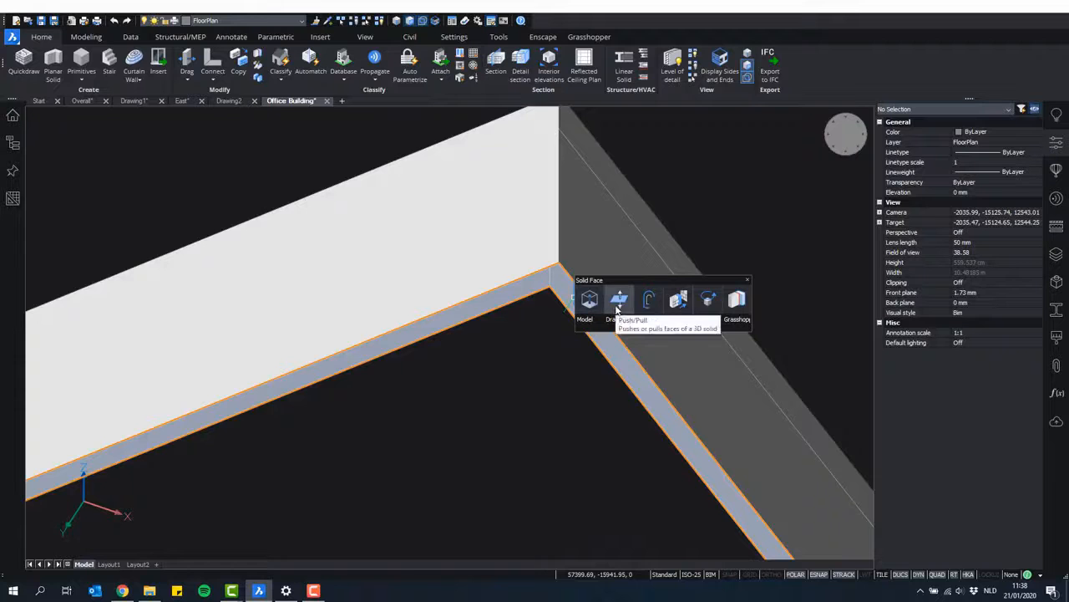
left_click(617, 310)
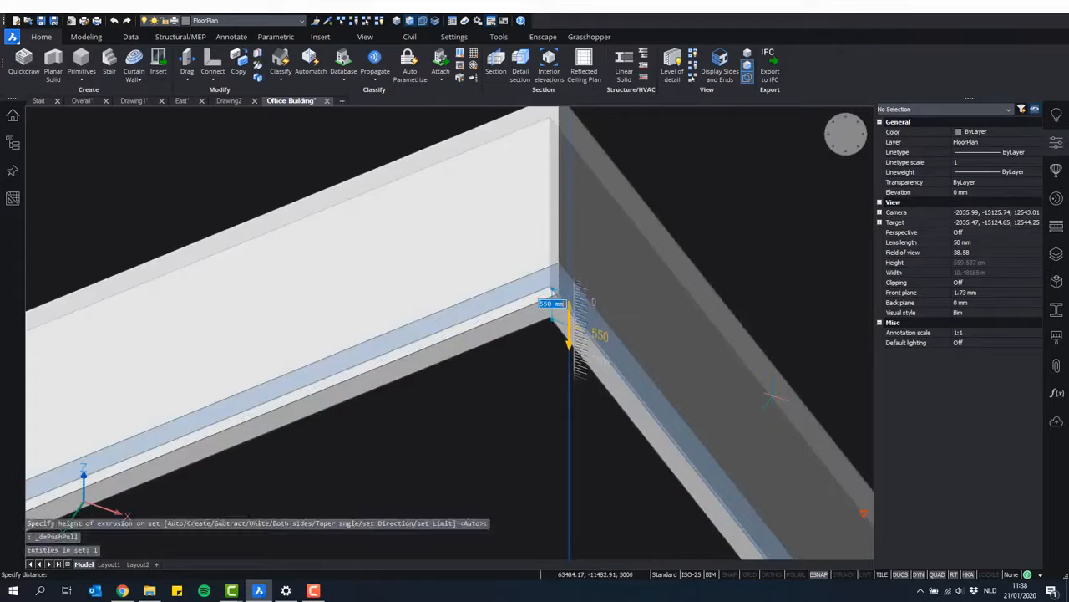
left_click(770, 395)
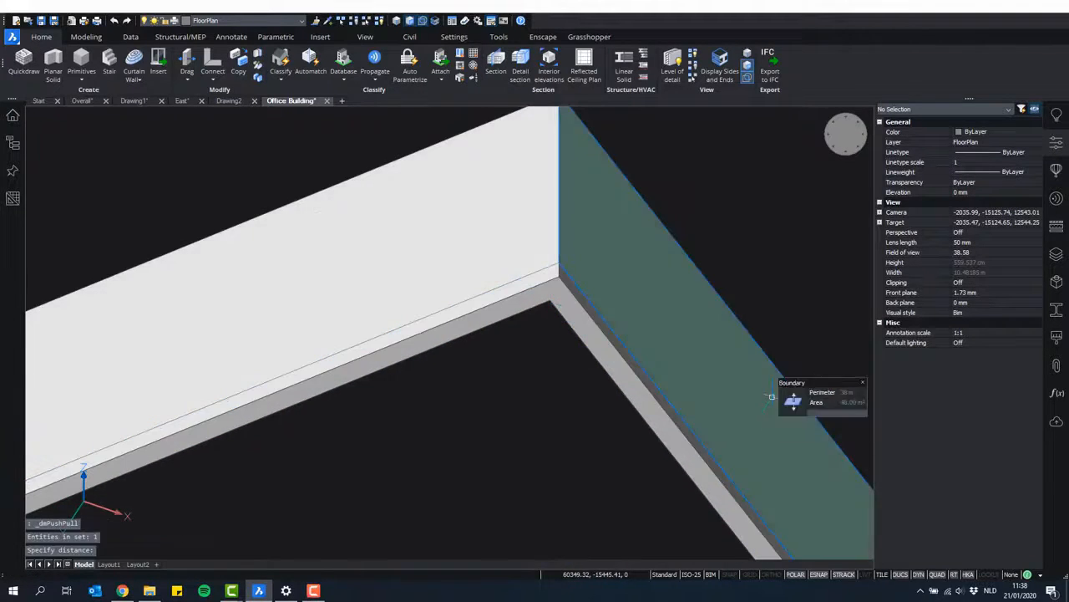
- Extrude the narrow strip boundary along the foot of the inner wall face horizontally about 14 m across the interior as a floor slab
scroll(615, 335, "down", 12)
scroll(628, 267, "down", 5)
middle_click_drag(604, 313, 625, 370)
middle_click_drag(633, 318, 236, 311, "shift")
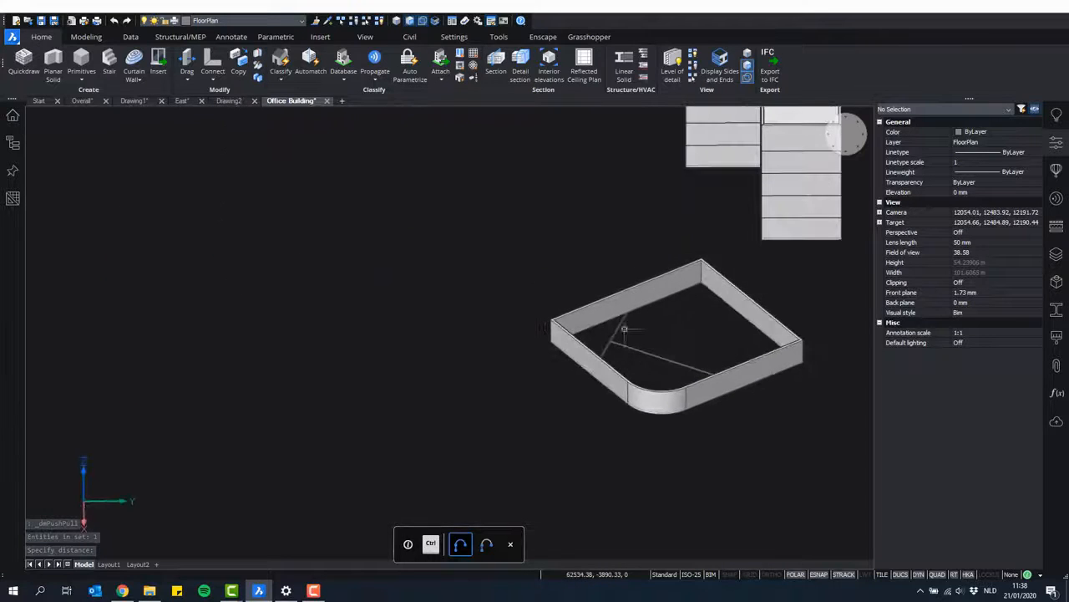
scroll(629, 320, "up", 1)
scroll(629, 320, "up", 10)
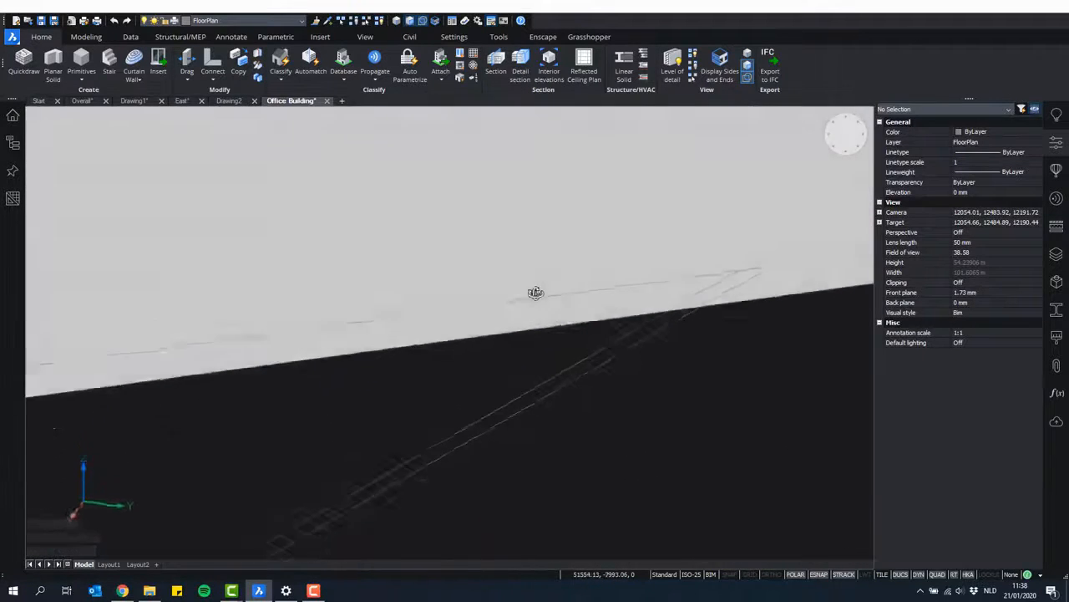
middle_click_drag(536, 292, 513, 291, "shift")
scroll(513, 291, "up", 3)
mouse_move(500, 289)
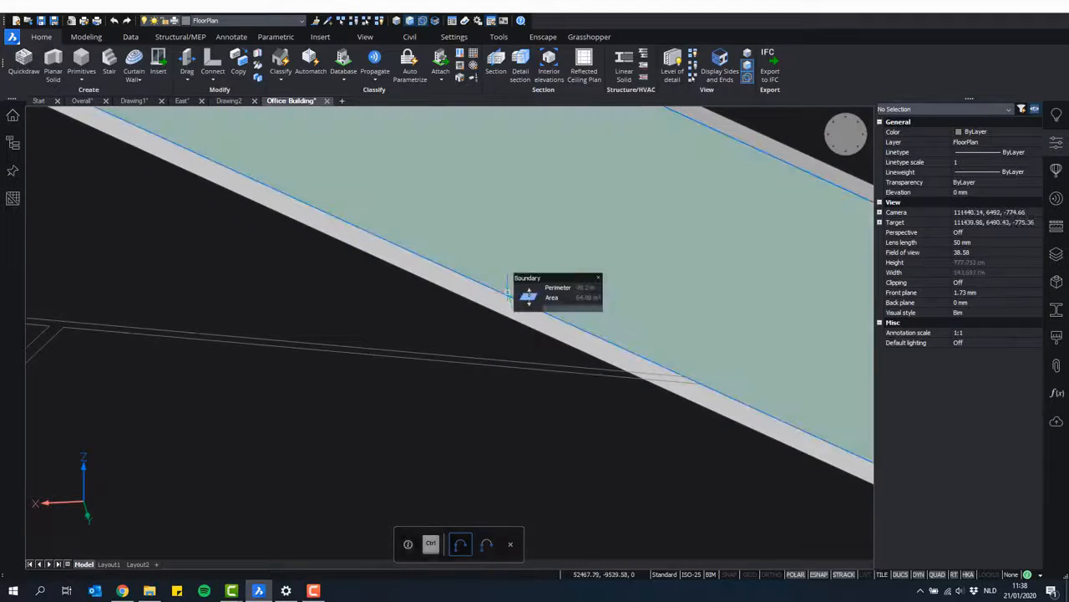
key("ctrl")
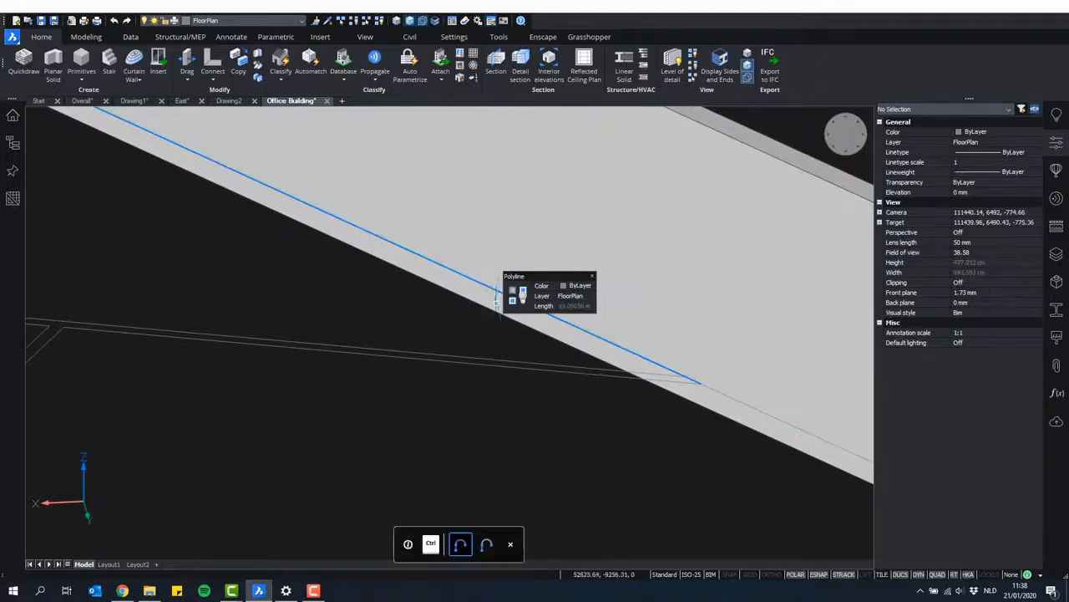
scroll(709, 476, "down", 3)
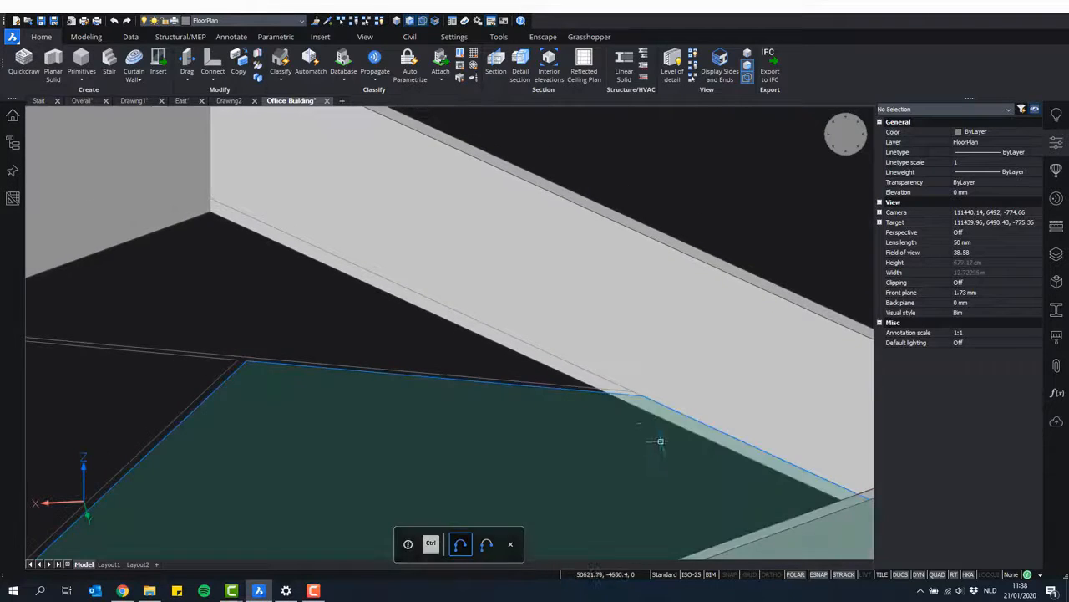
scroll(660, 441, "down", 3)
mouse_move(661, 408)
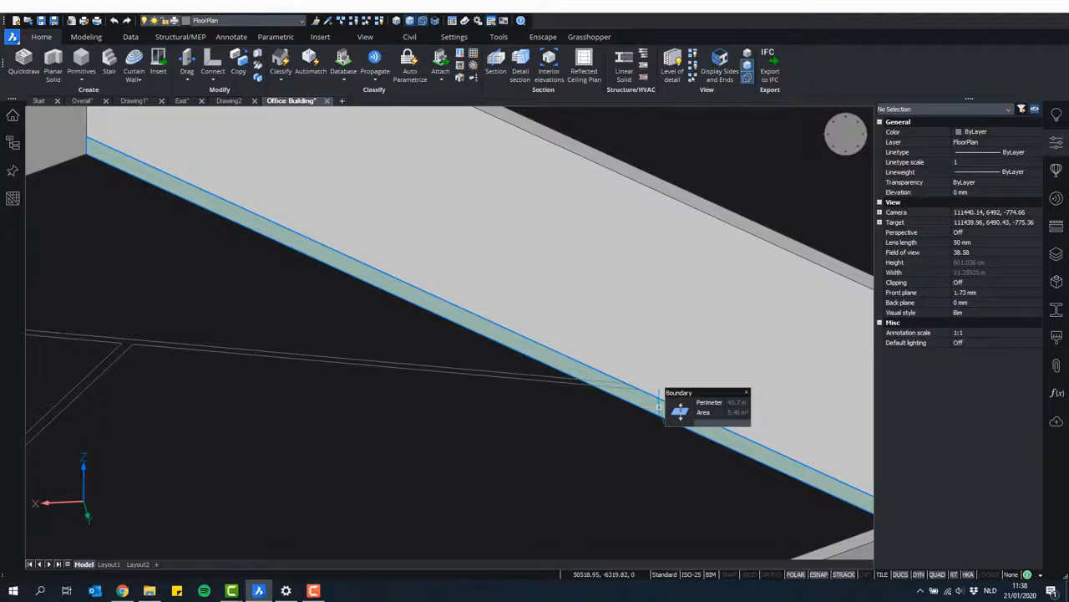
mouse_move(688, 422)
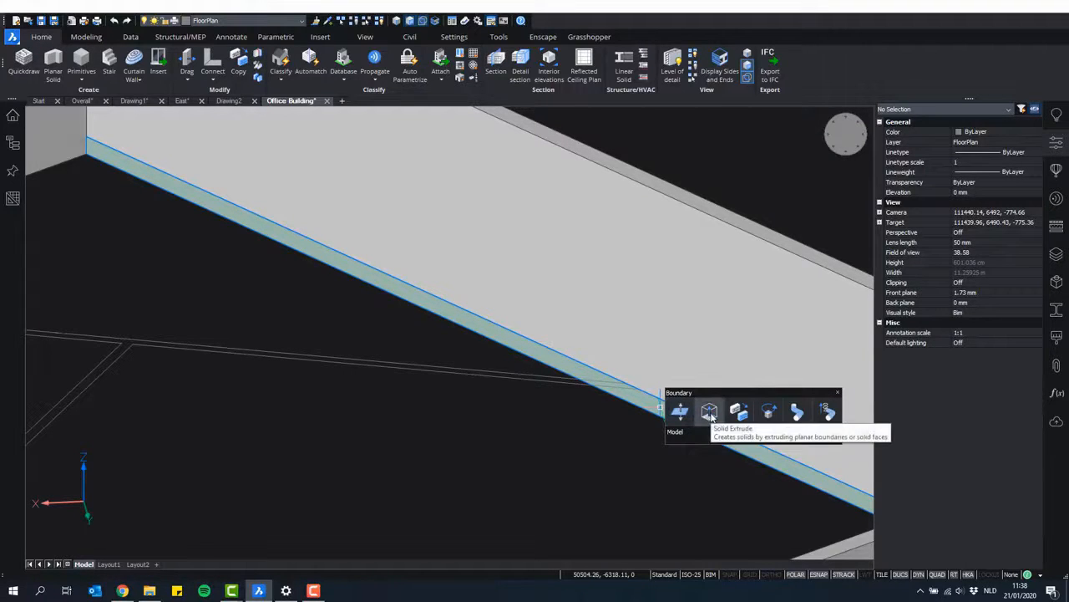
left_click(709, 414)
scroll(507, 446, "down", 10)
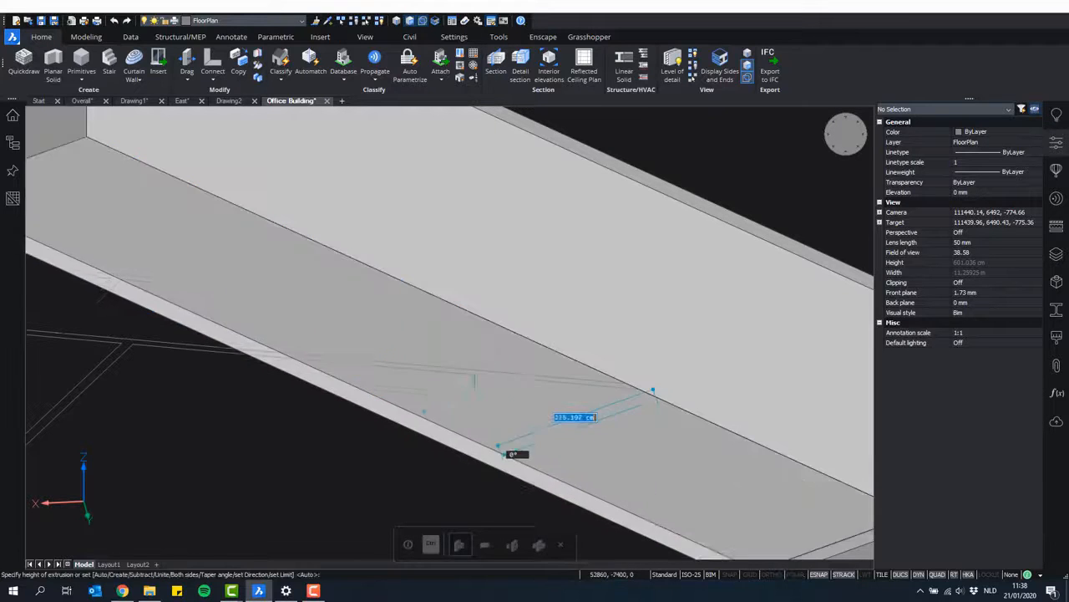
middle_click_drag(552, 249, 669, 174)
scroll(587, 221, "down", 3)
middle_click_drag(486, 256, 423, 263, "shift")
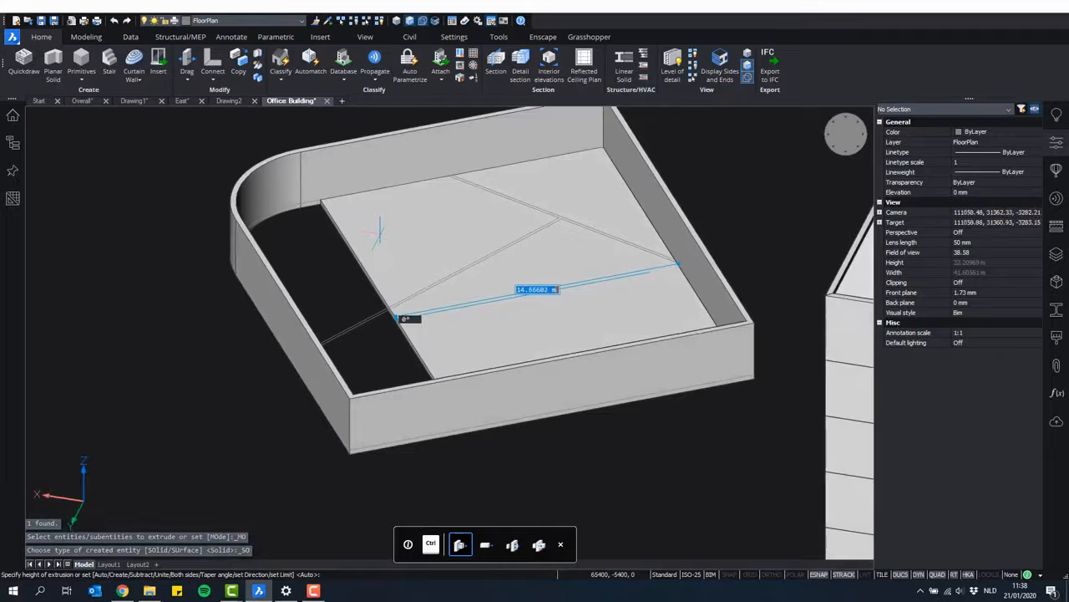
left_click(388, 239)
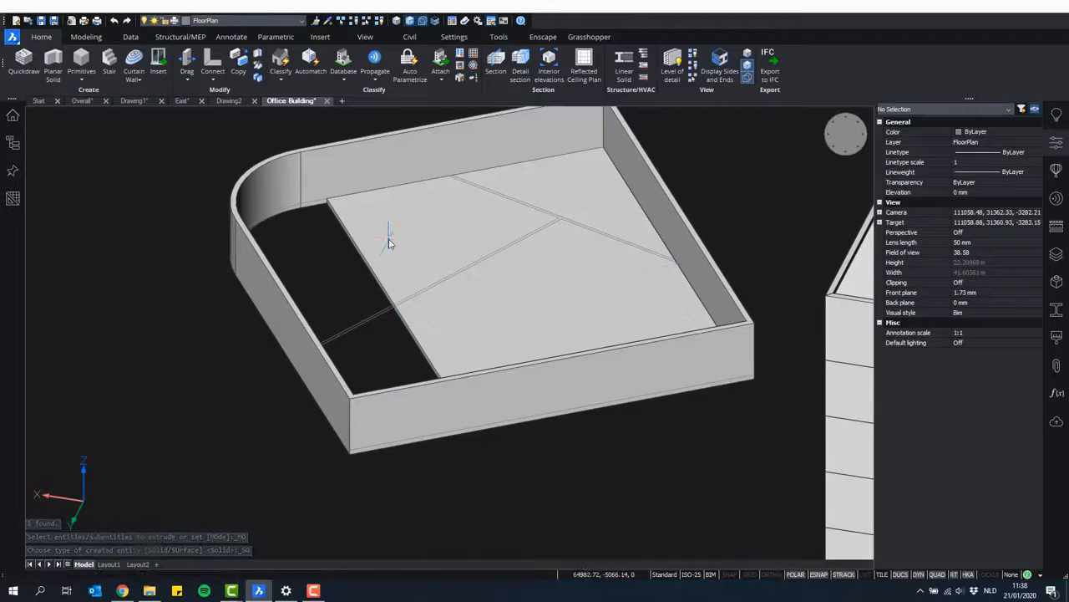
- Connect the floor slab's free side face to the nearest exterior walls, including the rounded corner
scroll(374, 238, "up", 3)
middle_click_drag(389, 238, 413, 229, "shift")
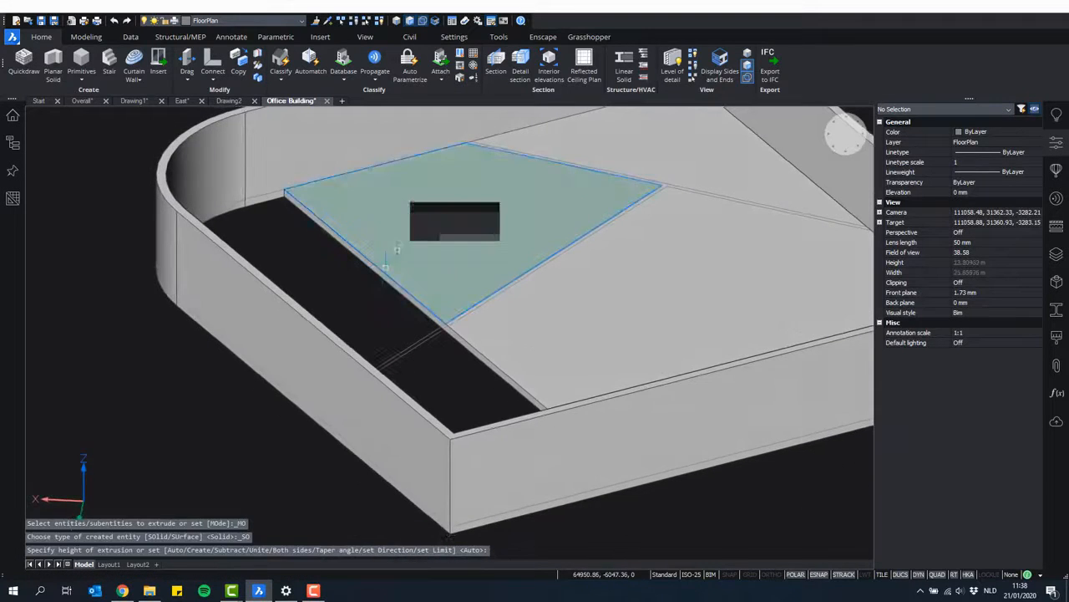
mouse_move(396, 280)
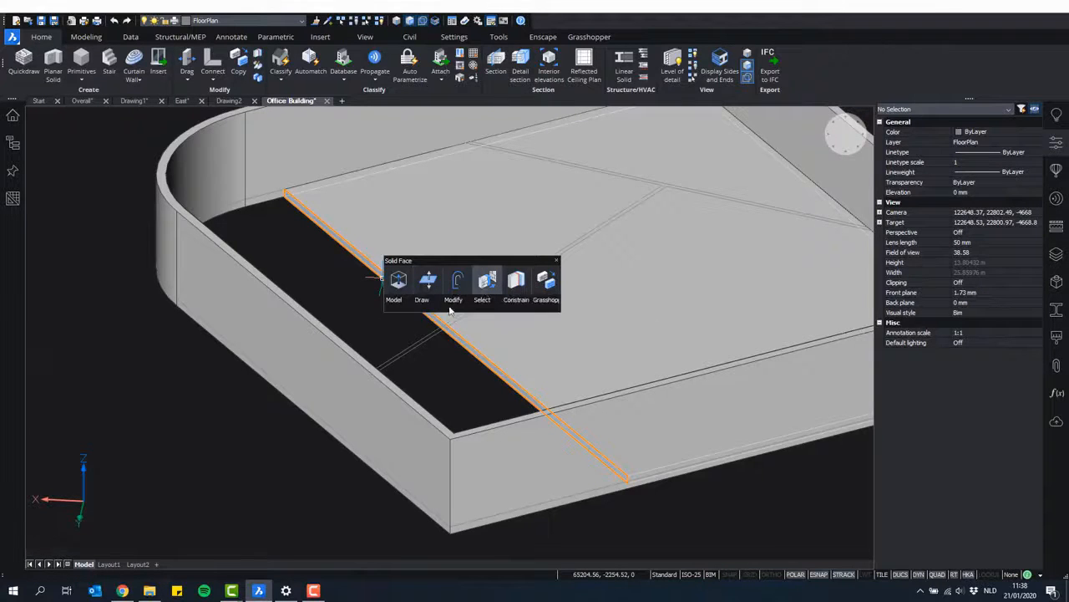
left_click(486, 290)
scroll(275, 417, "down", 5)
middle_click_drag(240, 412, 96, 435, "shift")
middle_click_drag(275, 401, 239, 425, "shift")
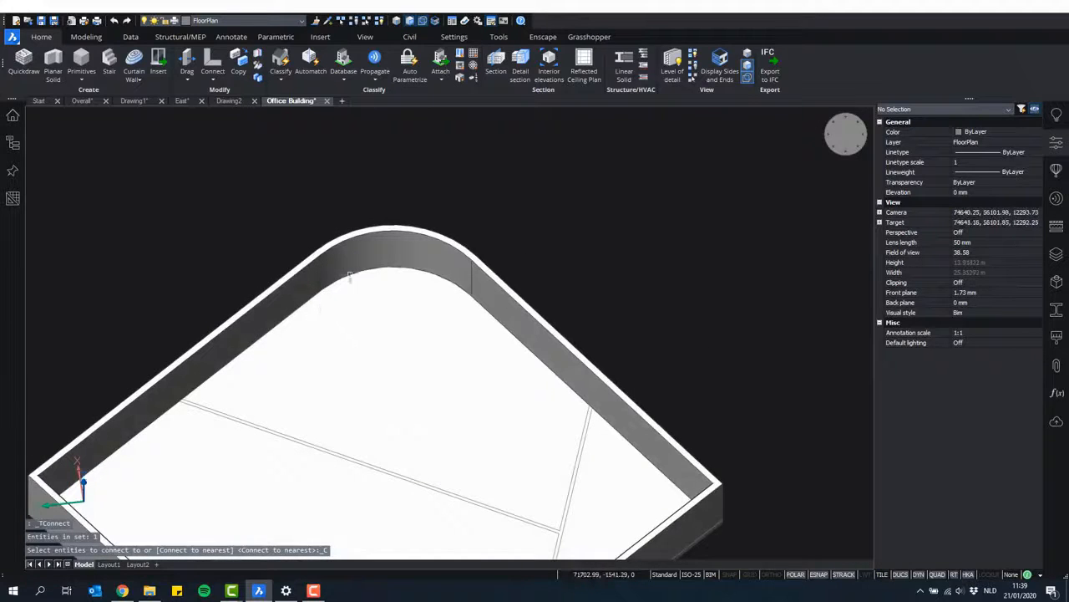
scroll(477, 232, "down", 3)
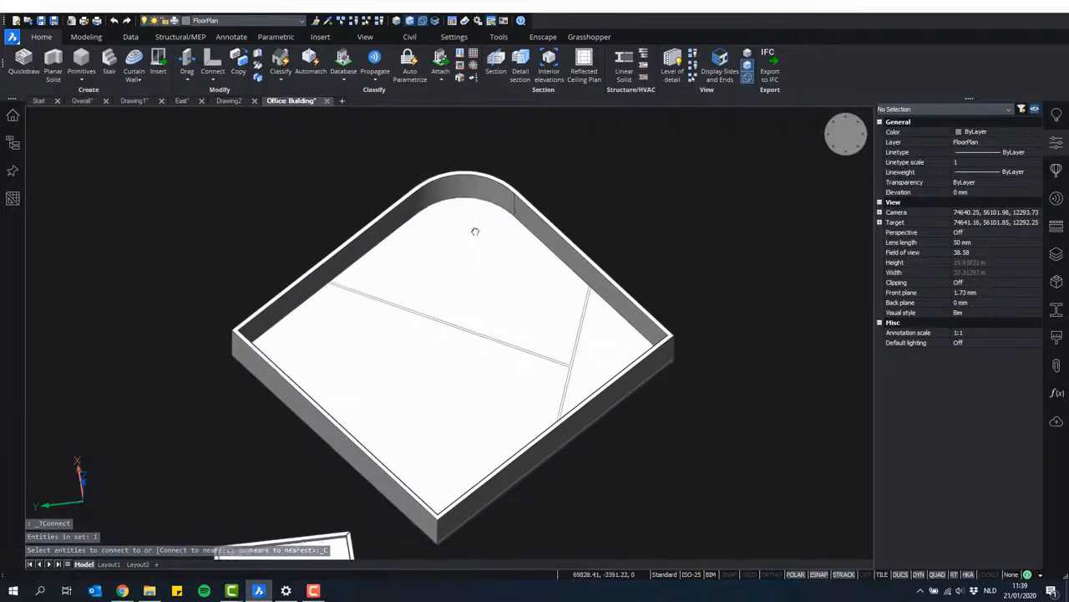
middle_click_drag(477, 232, 246, 296, "shift")
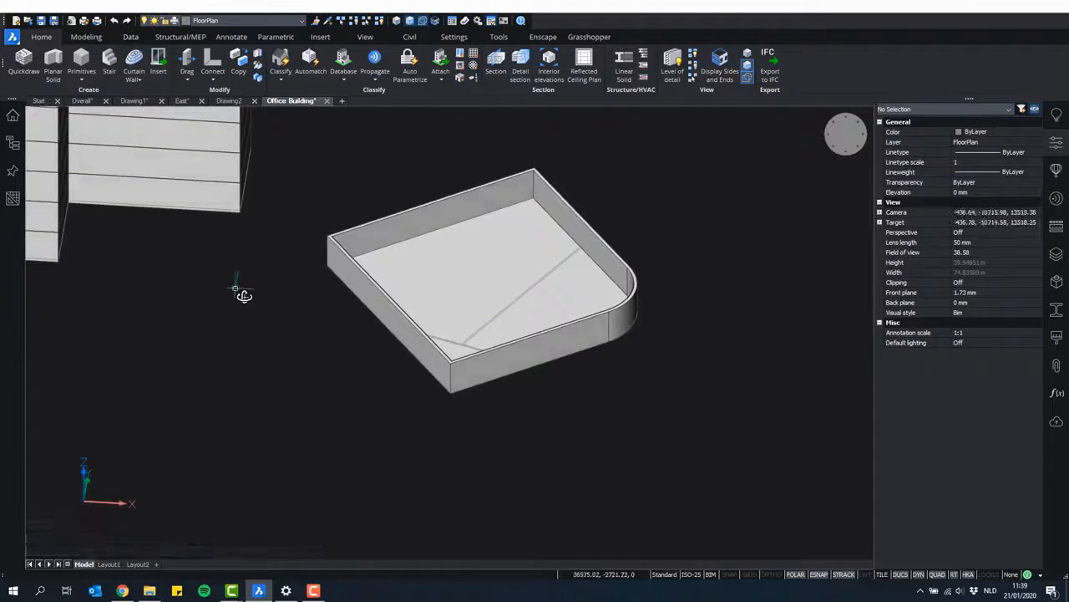
- Switch the view of the second building to perspective and hide the properties display
middle_click_drag(405, 355, 691, 432, "shift")
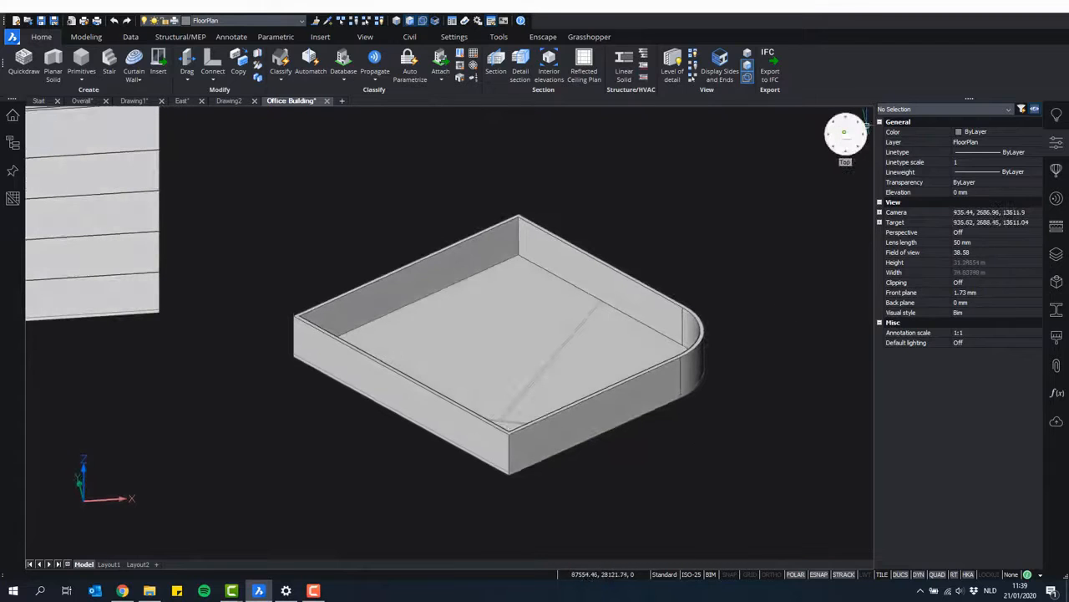
right_click(846, 134)
left_click(881, 228)
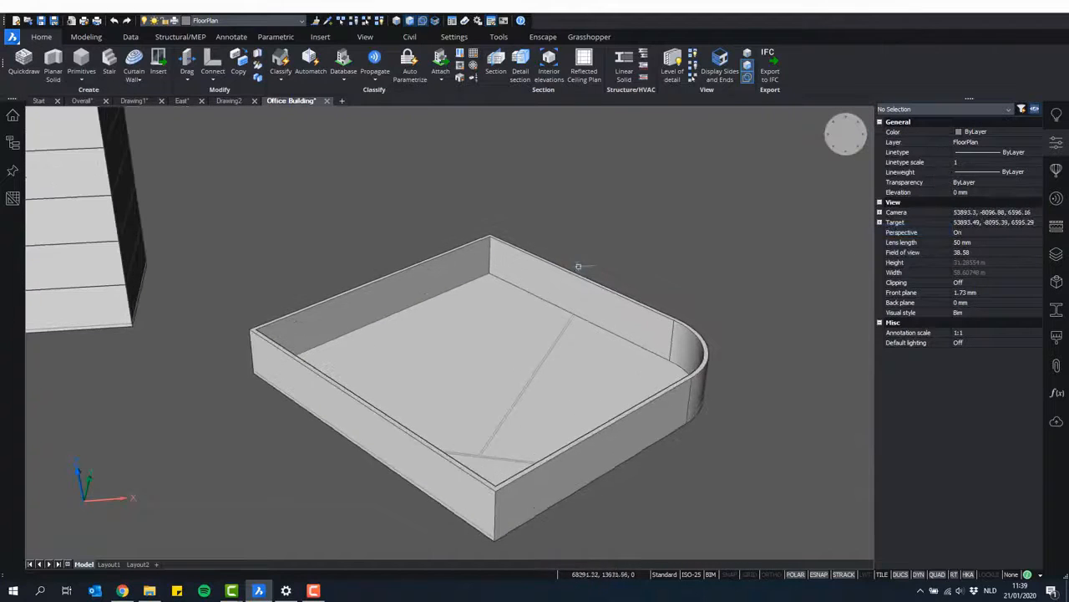
left_click(1060, 143)
middle_click_drag(755, 244, 699, 240)
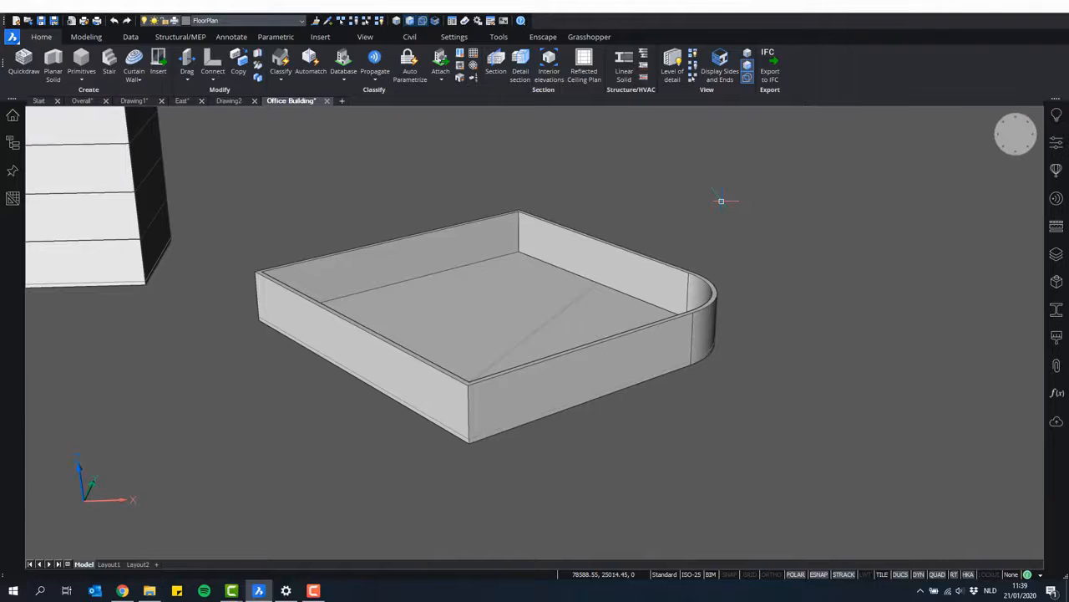
middle_click_drag(672, 200, 715, 227, "shift")
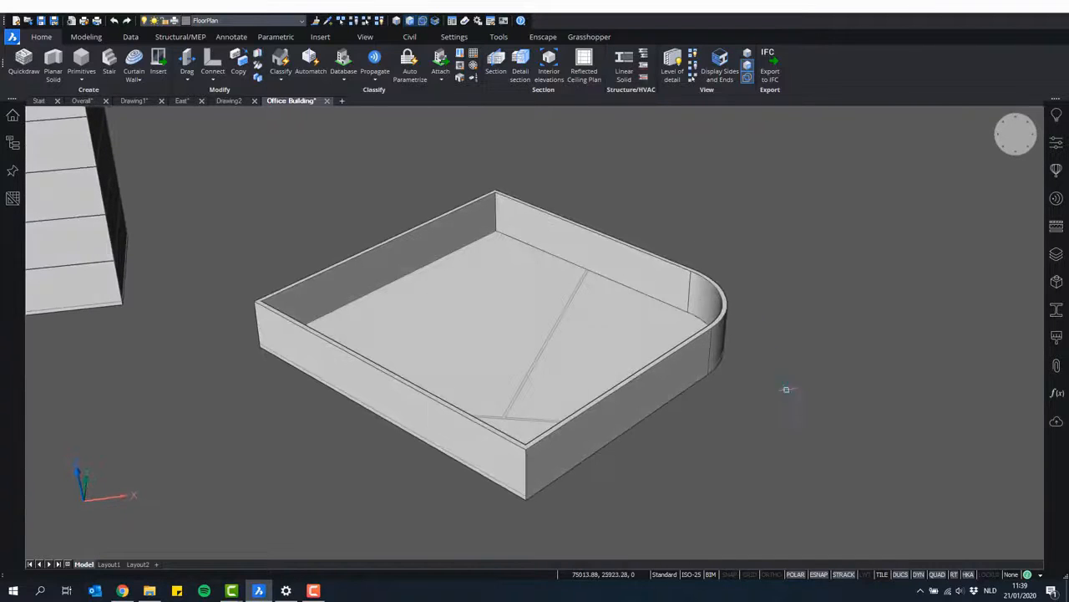
middle_click_drag(787, 389, 801, 382)
scroll(794, 388, "down", 1)
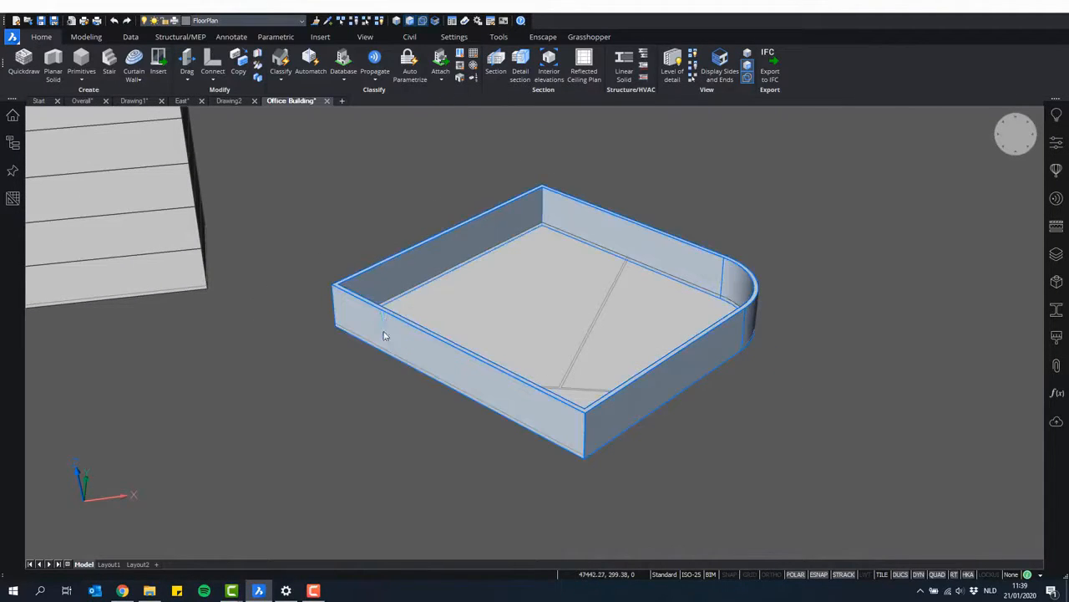
- Split the continuous exterior wall solid of the second building into separate wall pieces
key("Escape")
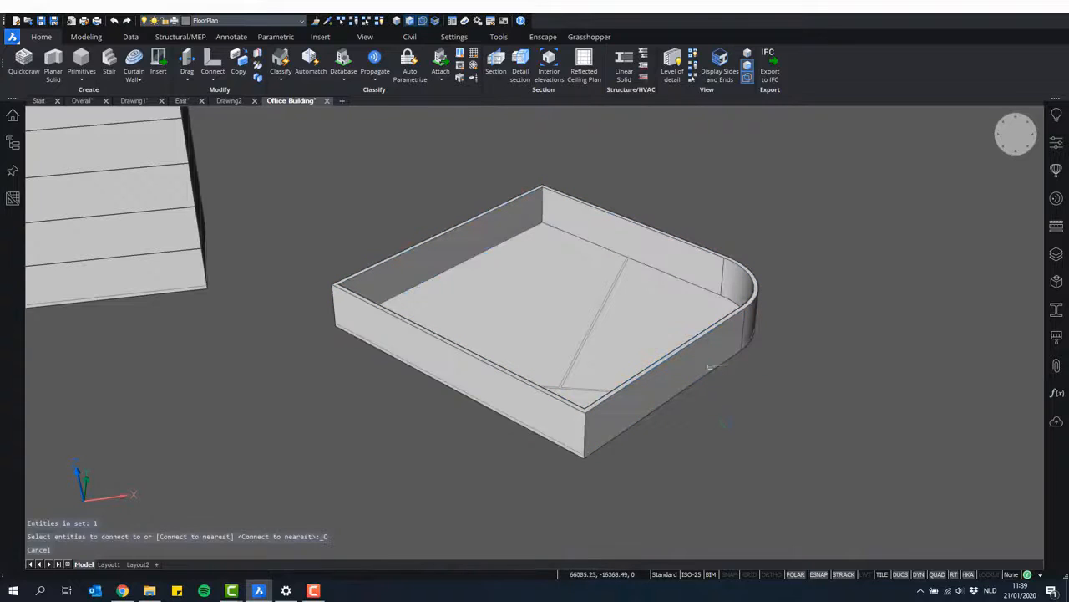
left_click(686, 370)
mouse_move(687, 371)
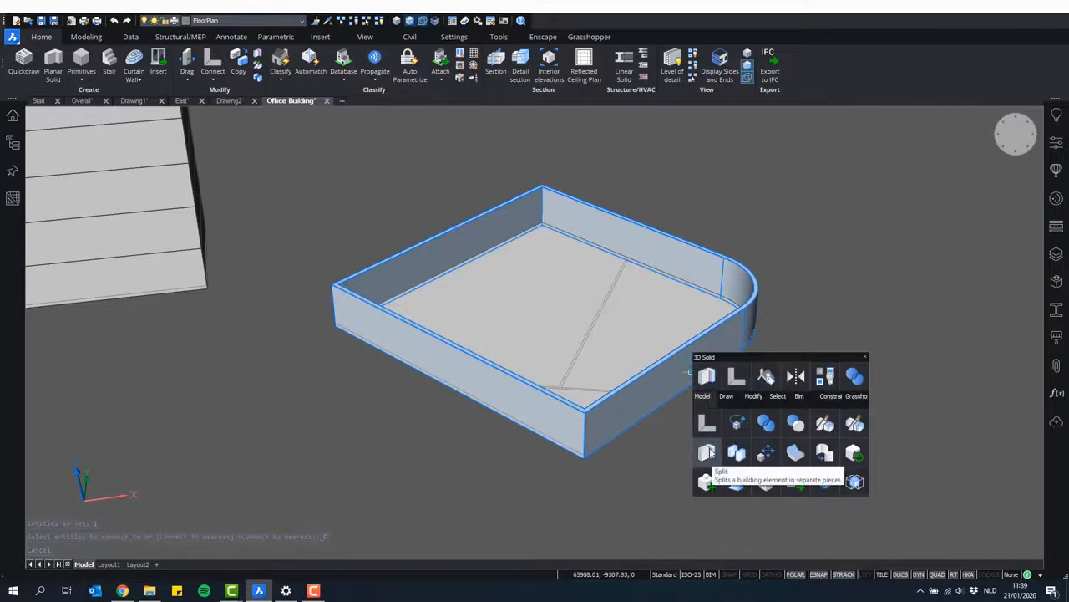
left_click(707, 452)
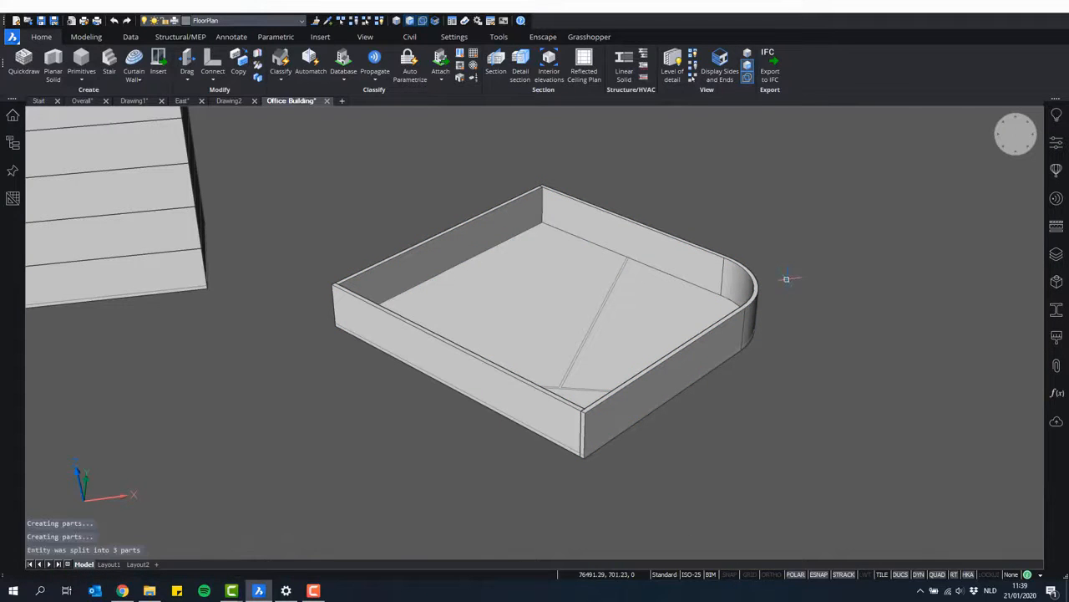
- Check the split wall pieces one by one, including the piece that wraps around the rounded corner
scroll(596, 430, "up", 2)
left_click(278, 291)
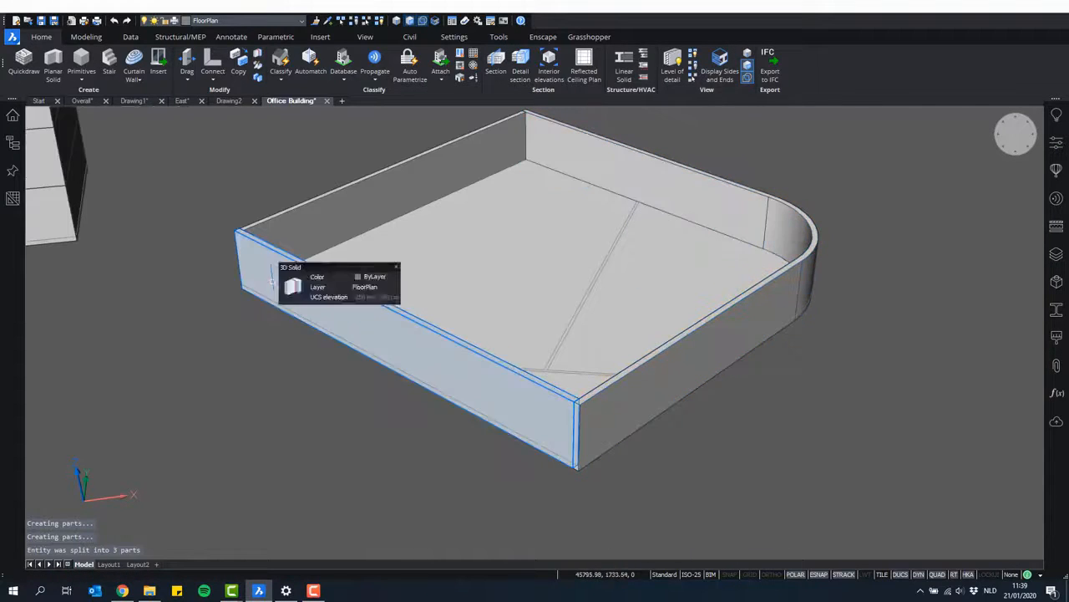
scroll(322, 171, "down", 2)
left_click(398, 223)
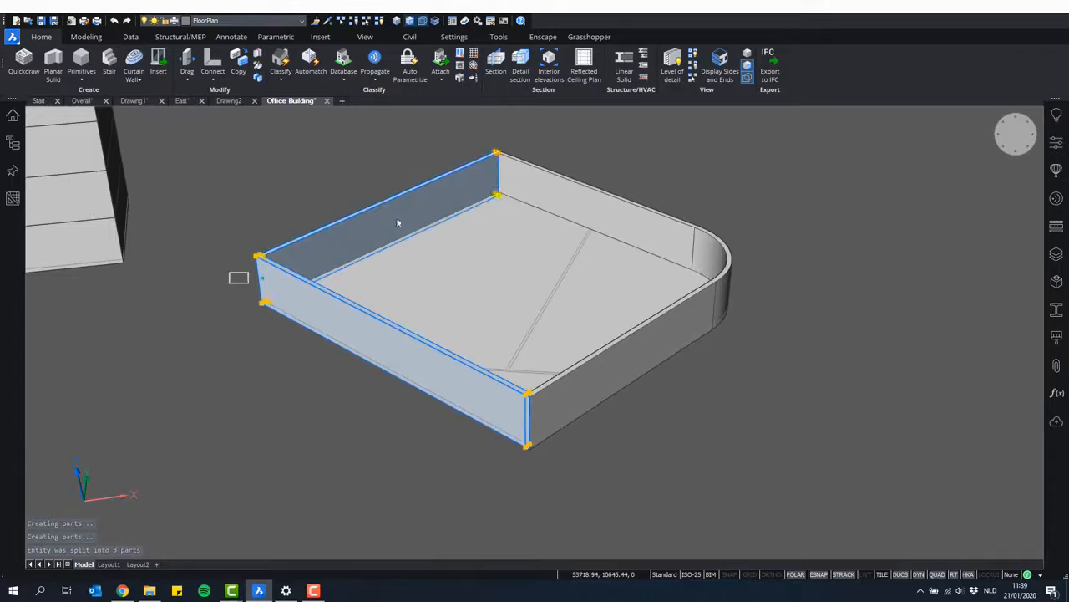
key("Escape")
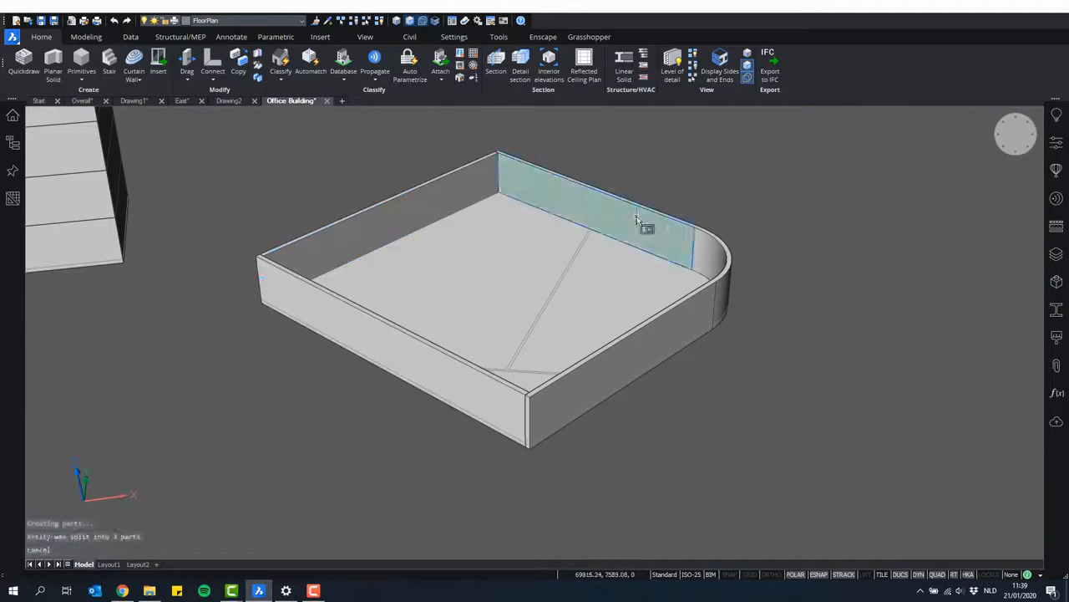
left_click(639, 214)
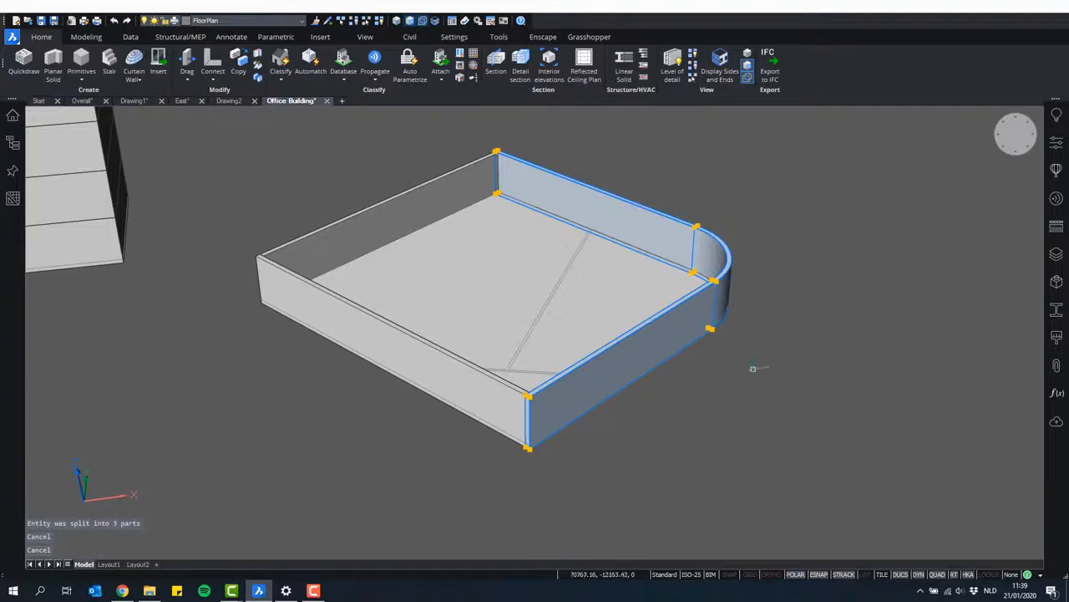
key("Escape")
middle_click_drag(639, 302, 684, 336, "shift")
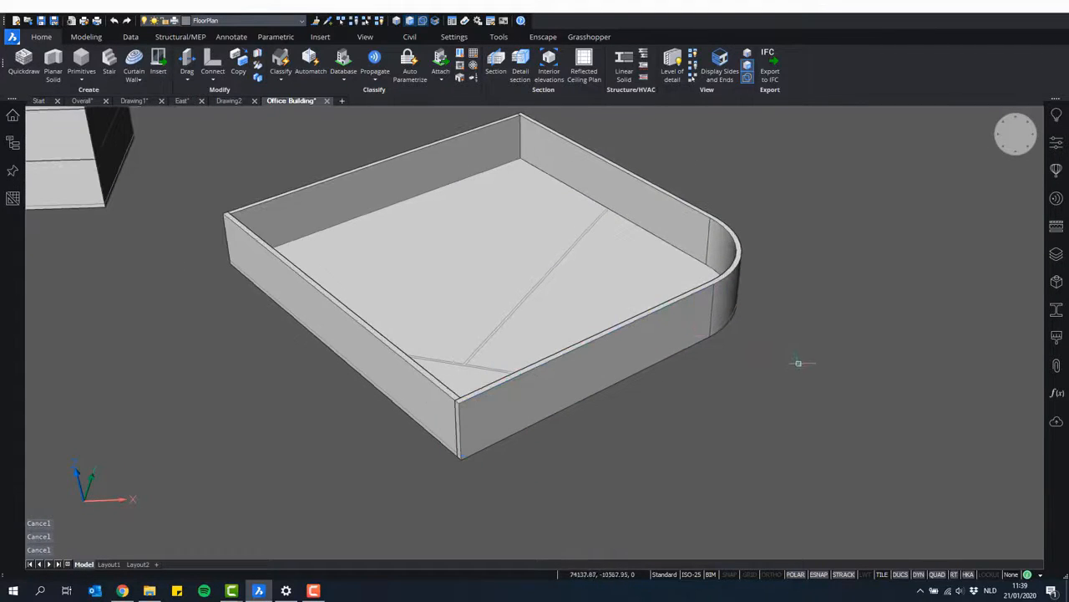
middle_click_drag(678, 314, 701, 322, "shift")
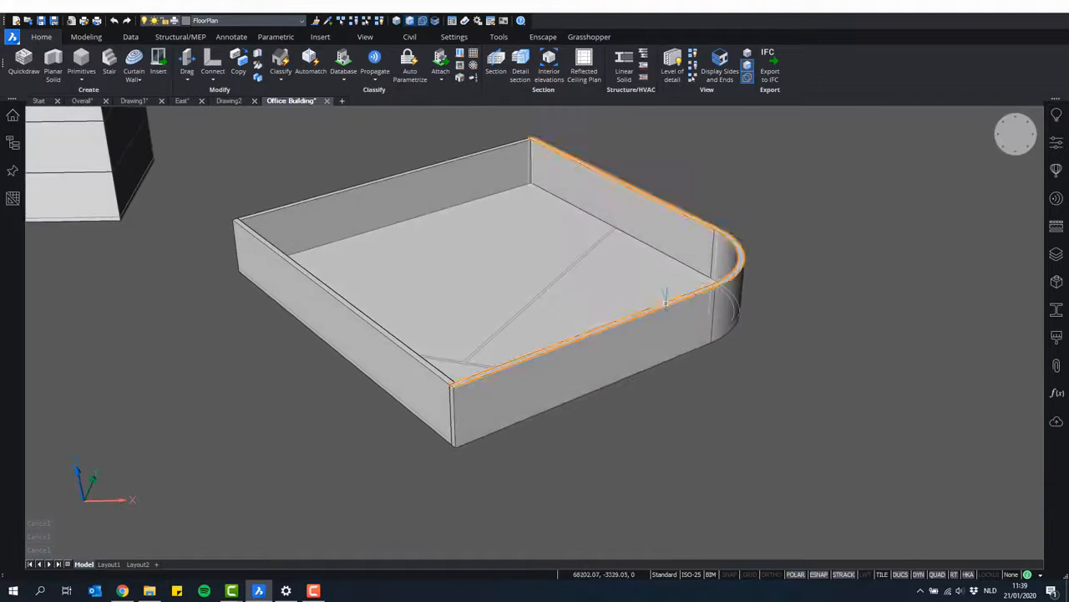
mouse_move(718, 324)
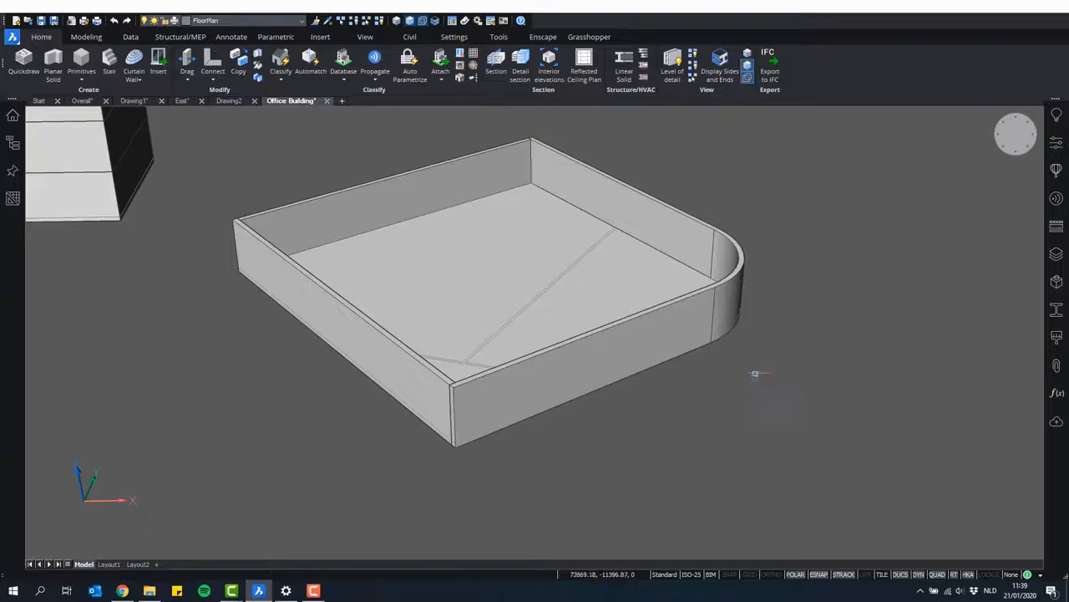
- Slice the wall piece with the rounded corner parallel to the adjoining straight wall's outer face, 16 m away where the curve begins
left_click(686, 326)
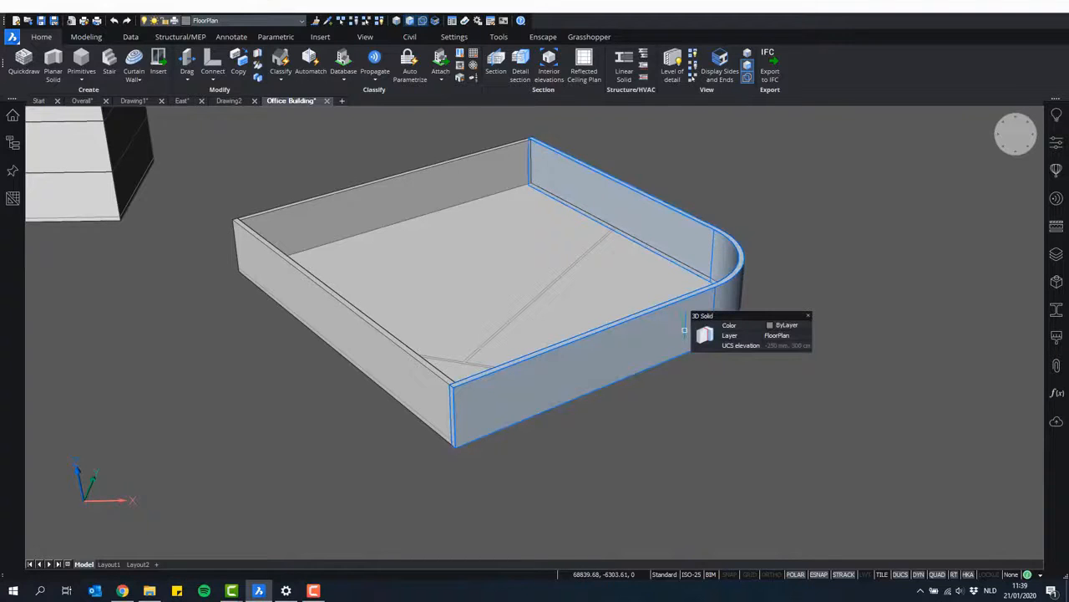
mouse_move(709, 340)
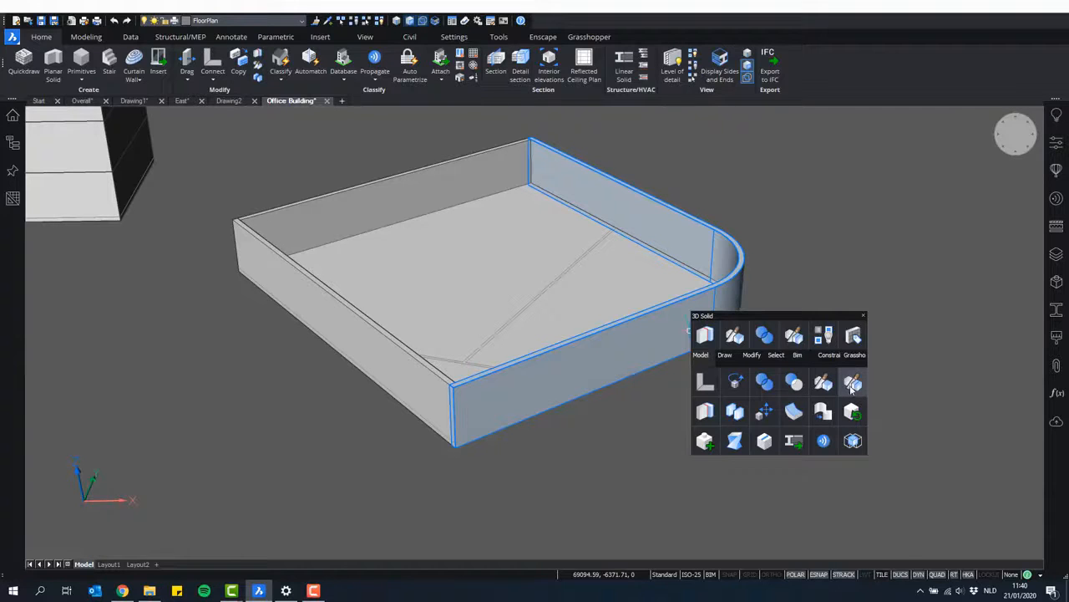
left_click(852, 383)
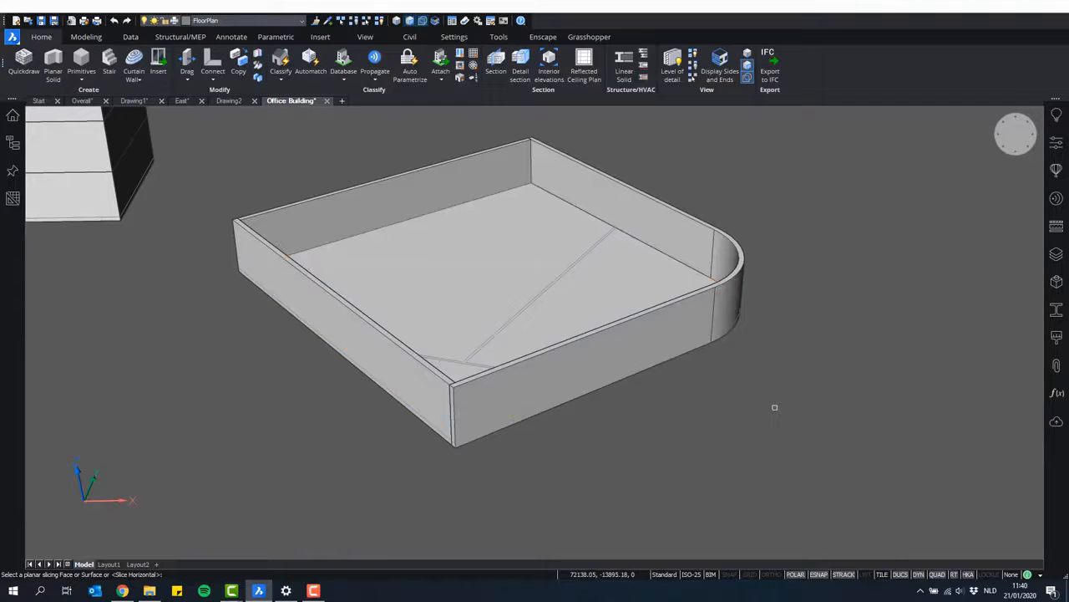
left_click(340, 332)
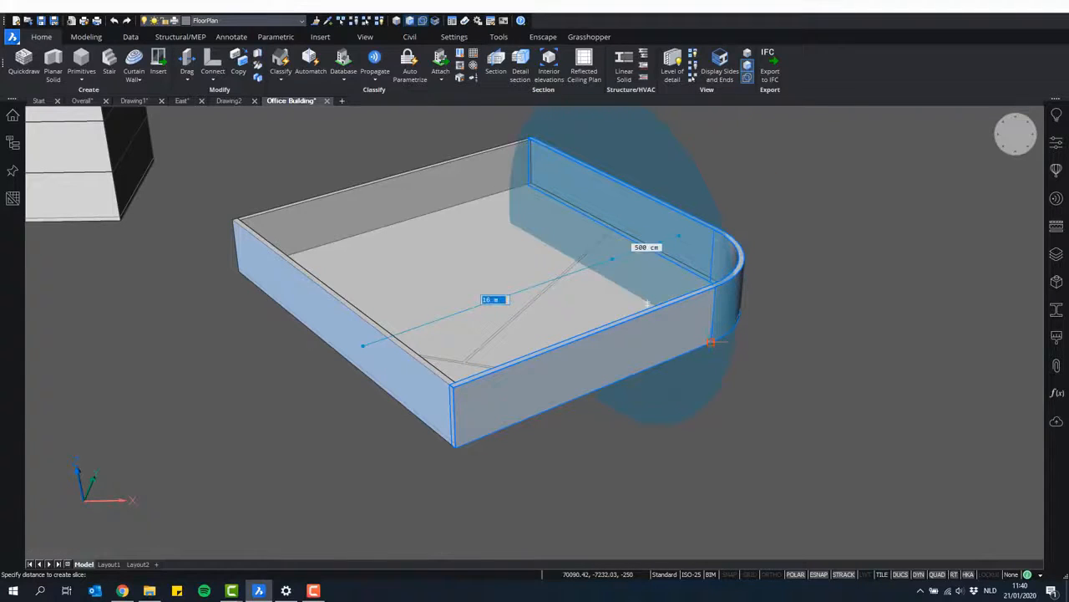
left_click(711, 342)
key("Return")
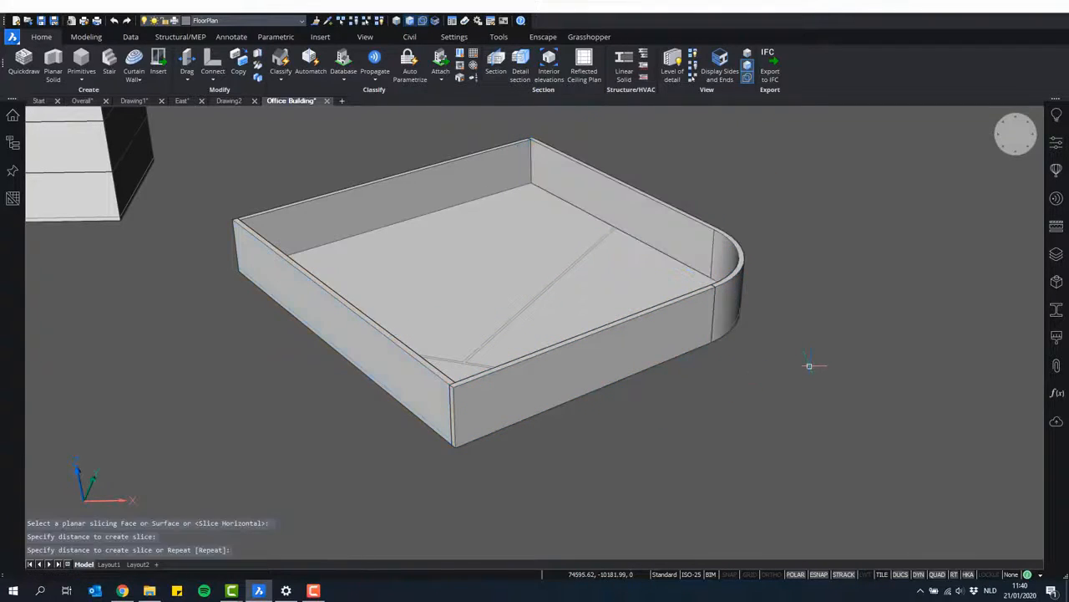
- Slice the wall piece with the rounded corner parallel to its other adjoining straight wall's outer face, where the curve begins
scroll(747, 292, "up", 5)
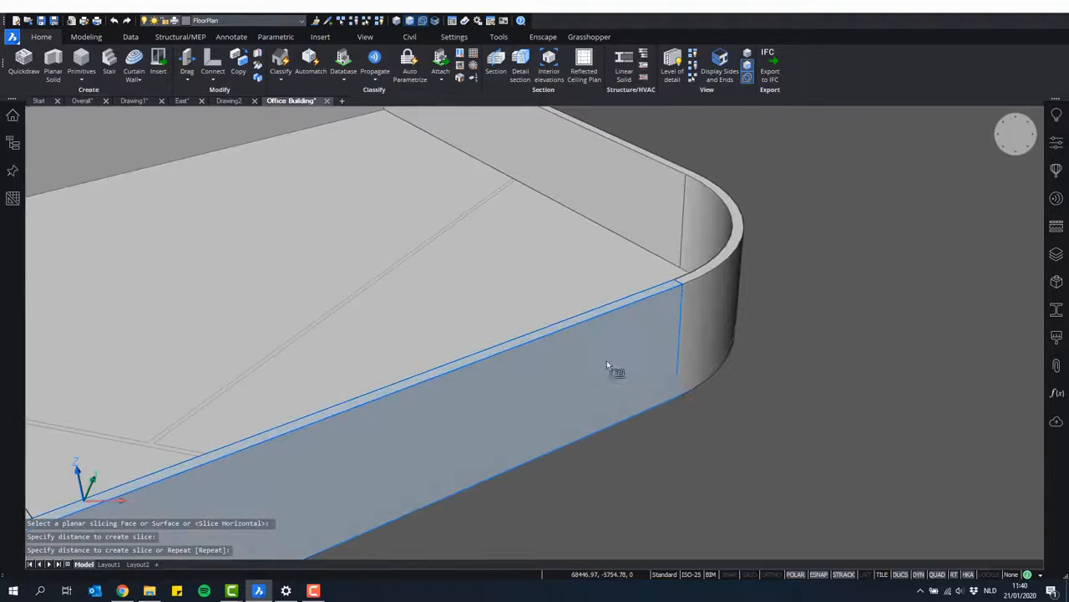
scroll(768, 276, "down", 3)
key("Escape")
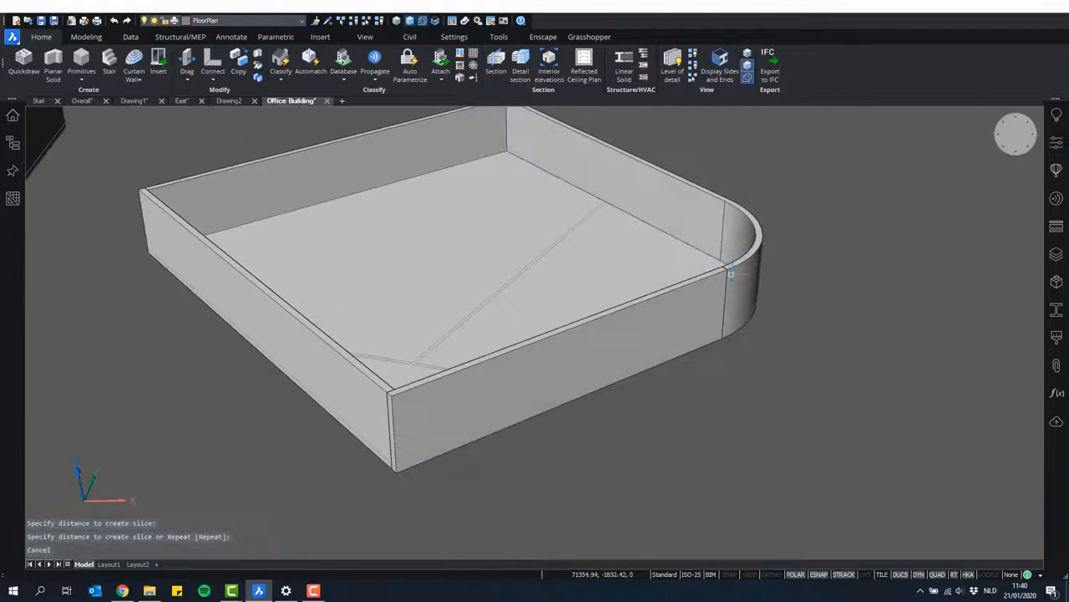
scroll(738, 276, "up", 5)
scroll(738, 284, "down", 3)
middle_click_drag(738, 303, 281, 308, "shift")
scroll(281, 309, "down", 3)
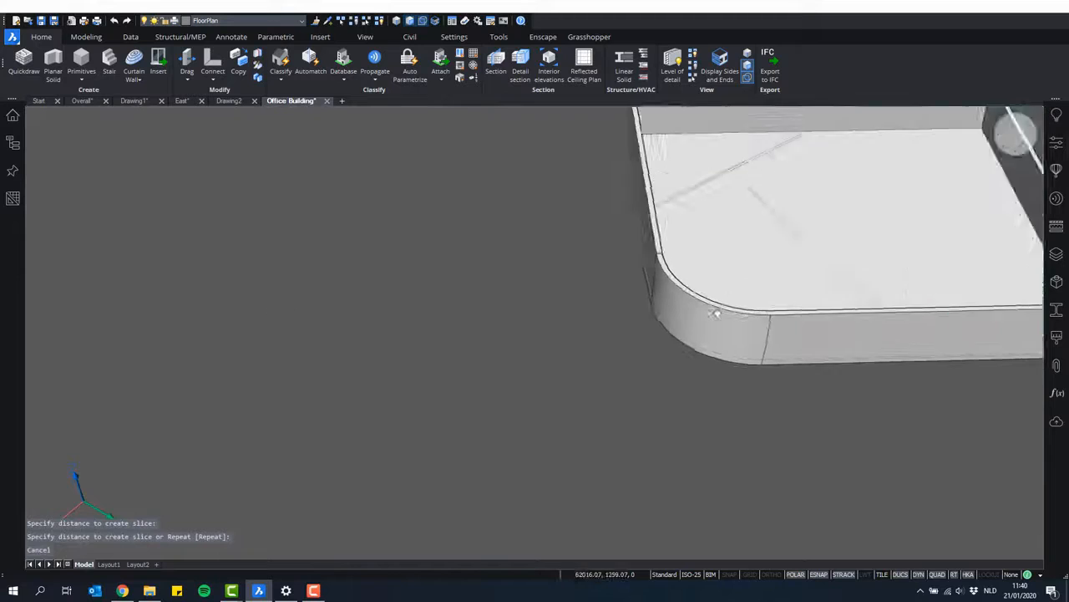
middle_click_drag(716, 313, 476, 359)
scroll(476, 359, "down", 2)
scroll(614, 330, "up", 1)
middle_click_drag(585, 332, 508, 292, "shift")
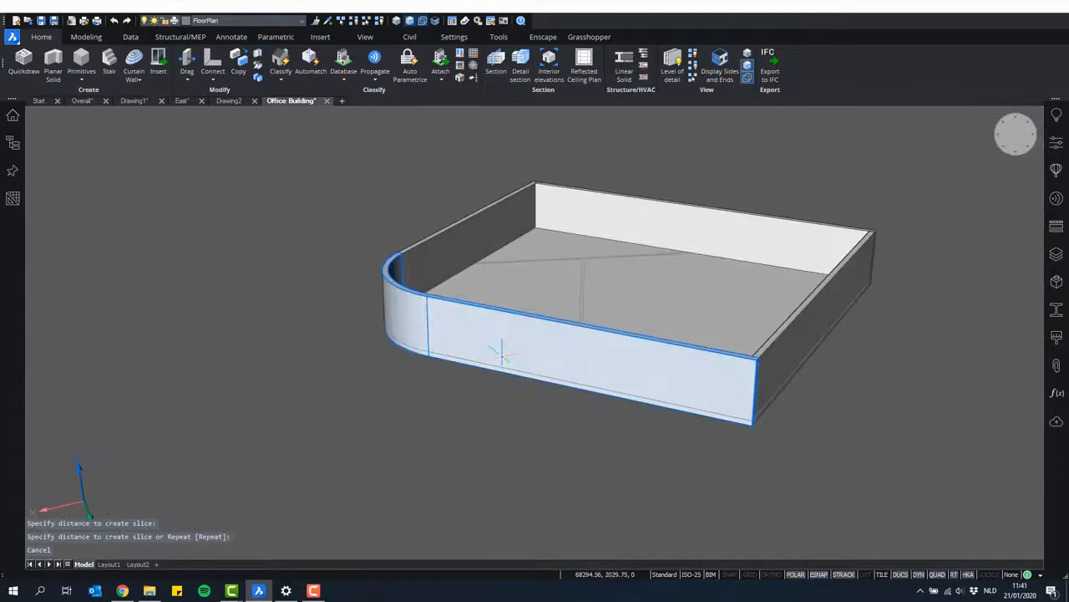
mouse_move(505, 356)
mouse_move(523, 371)
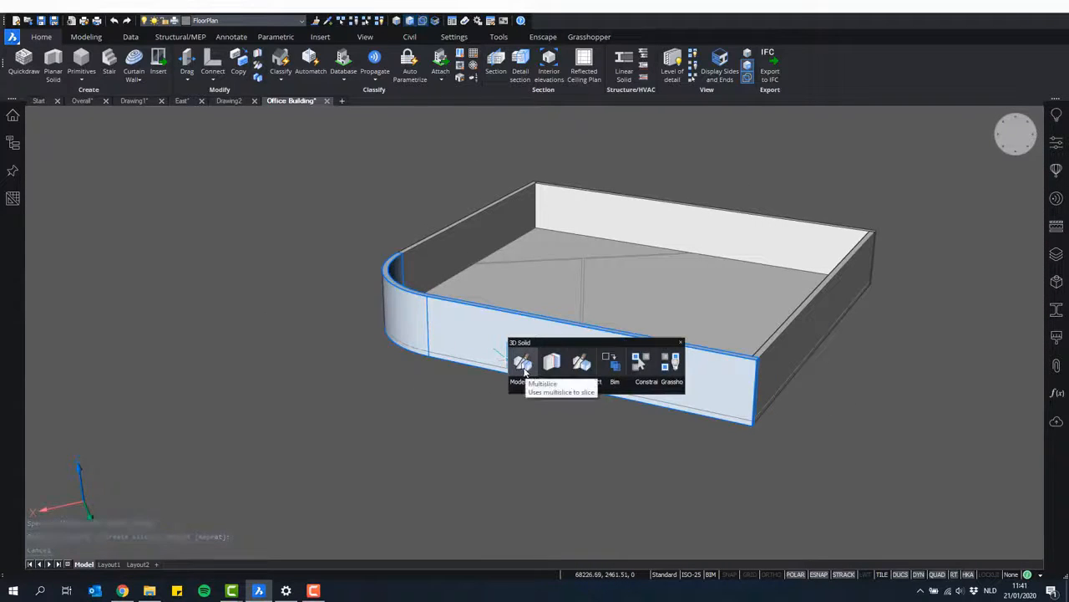
left_click(824, 300)
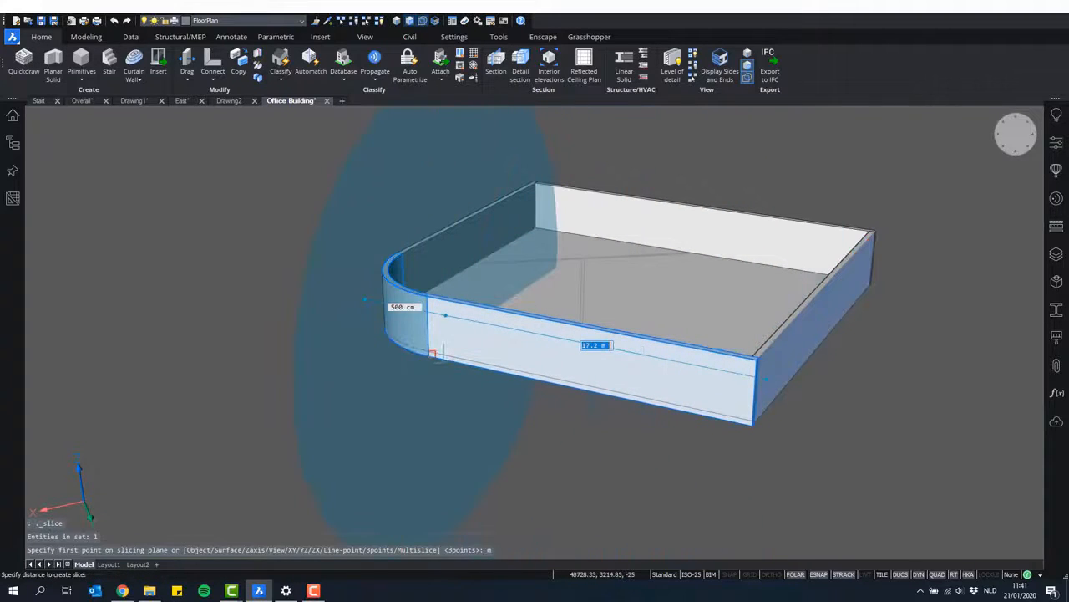
key("Return")
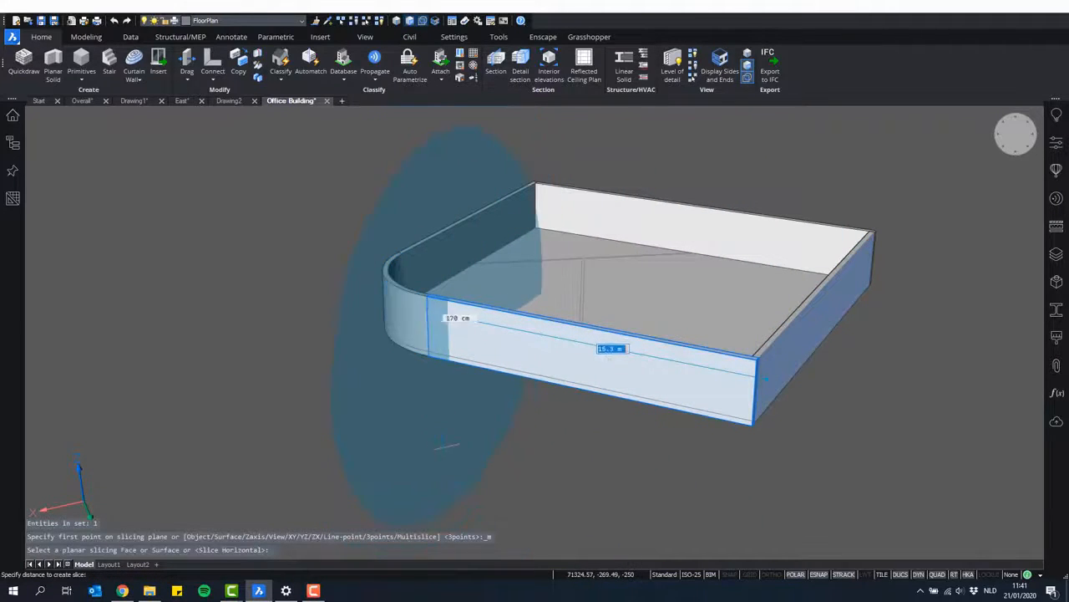
key("Escape")
- Extrude the interior walls' floor plan boundary into a solid, up to the top of the exterior walls
middle_click_drag(468, 448, 744, 365, "shift")
scroll(714, 369, "up", 4)
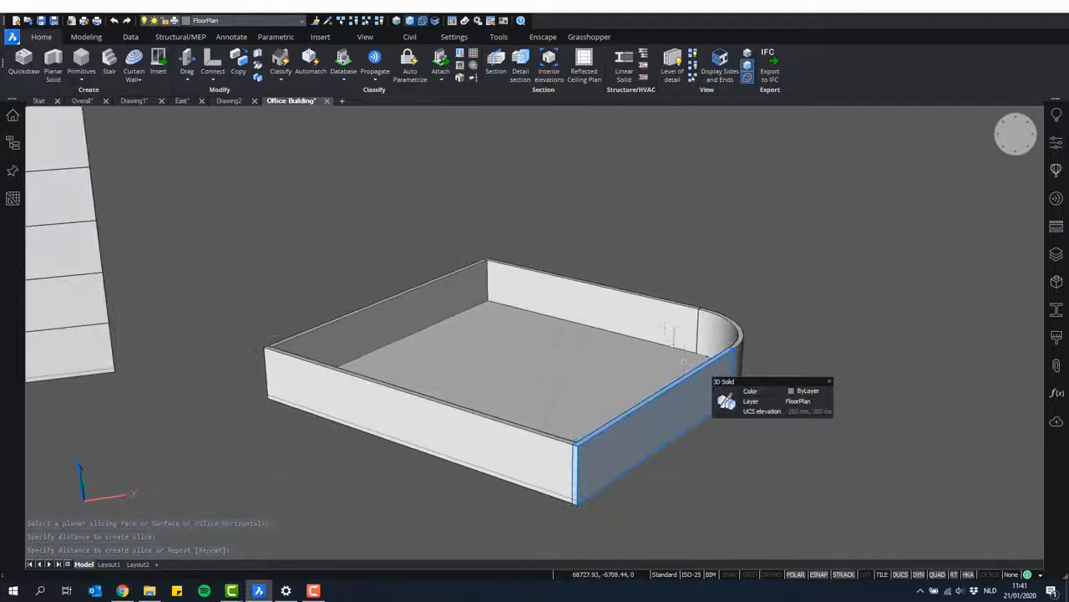
middle_click_drag(437, 310, 503, 279, "shift")
scroll(504, 280, "up", 8)
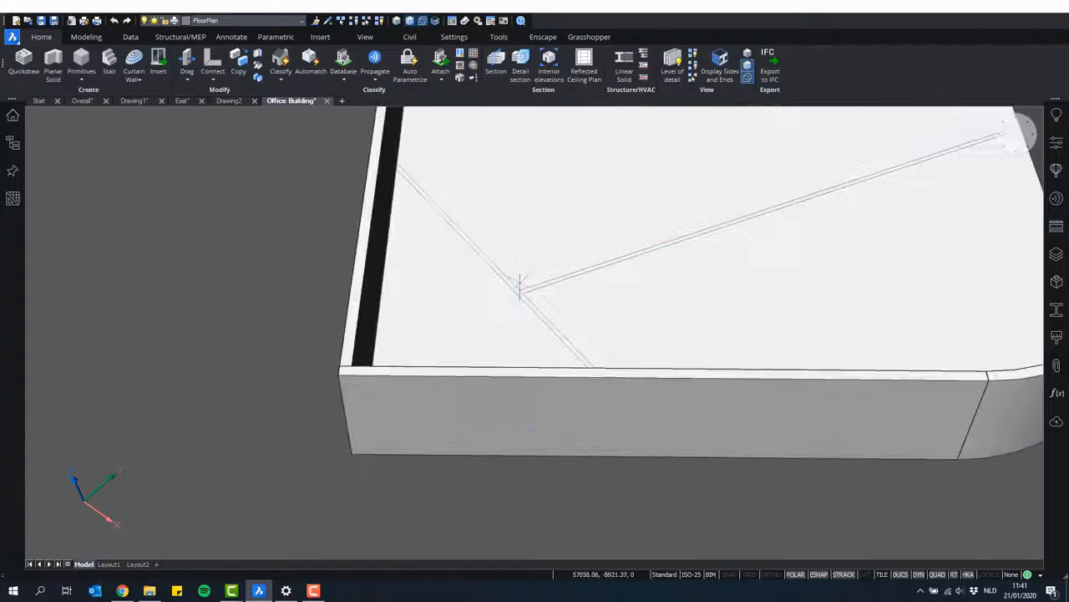
scroll(537, 384, "up", 5)
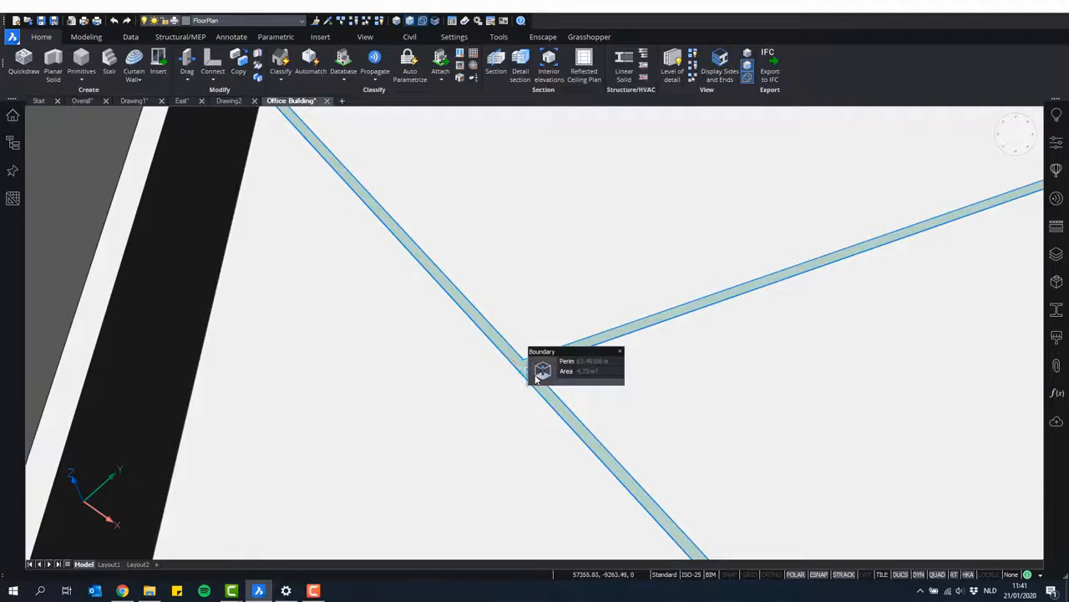
mouse_move(537, 380)
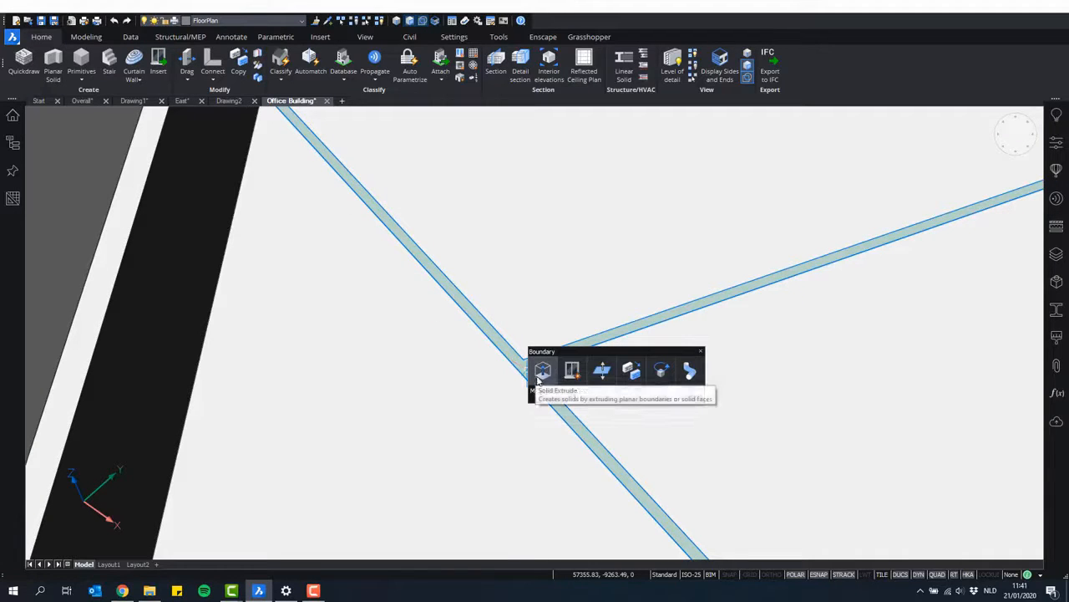
left_click(542, 370)
middle_click_drag(537, 267, 354, 254, "shift")
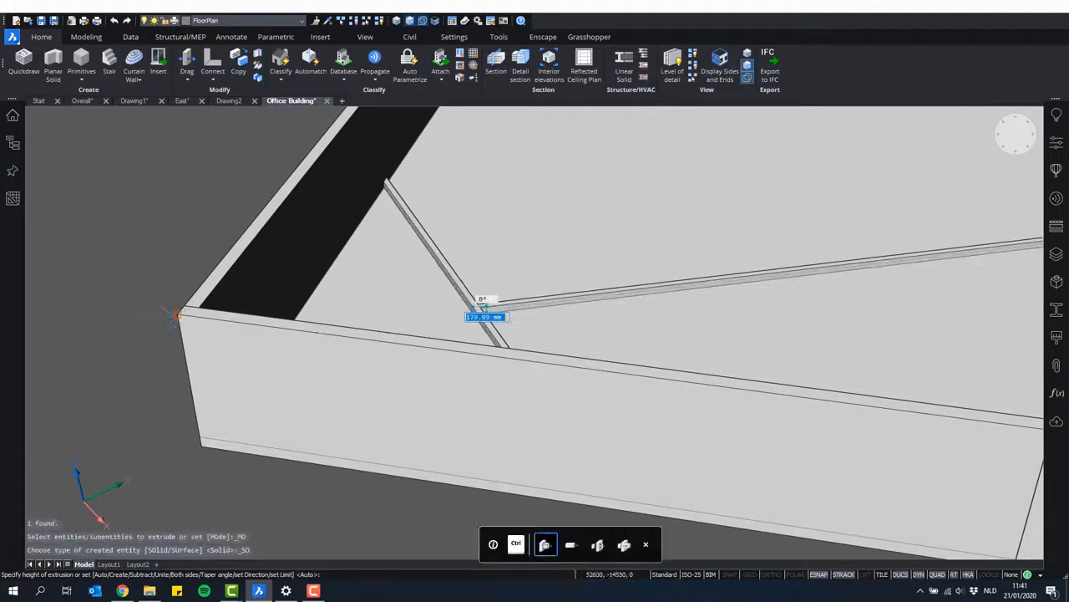
left_click(177, 315)
- Split the connected interior wall solid of the second building into separate wall pieces
scroll(229, 324, "down", 4)
middle_click_drag(272, 420, 581, 467, "shift")
scroll(479, 370, "up", 3)
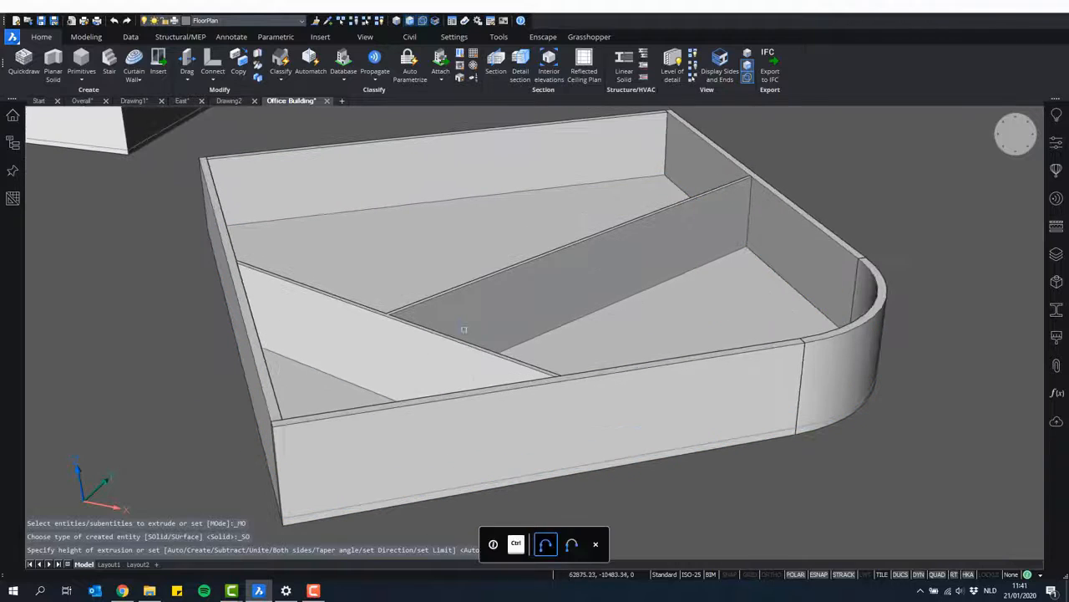
mouse_move(478, 311)
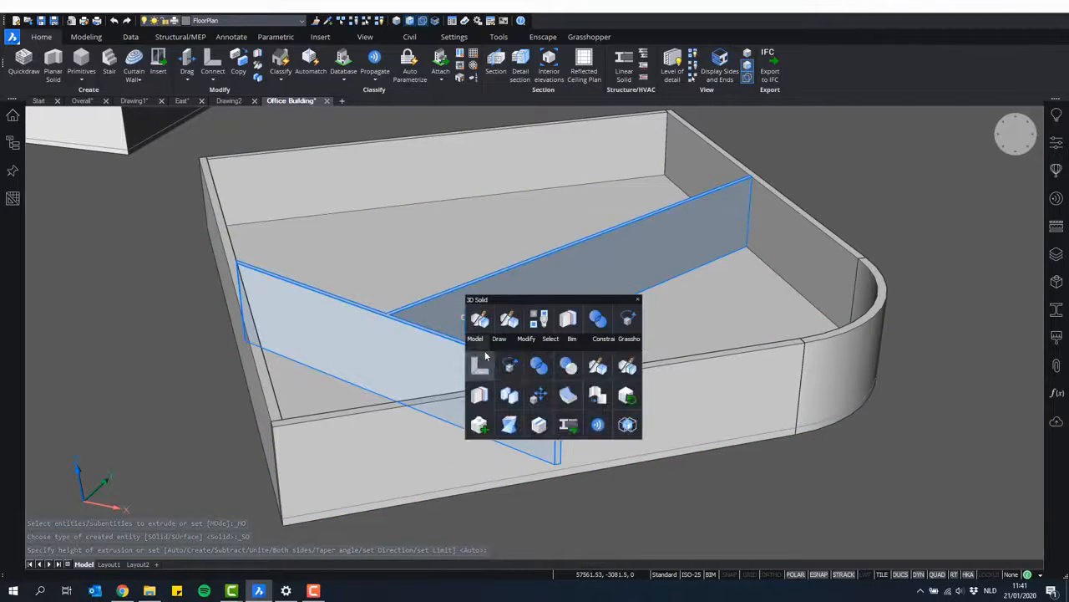
left_click(480, 396)
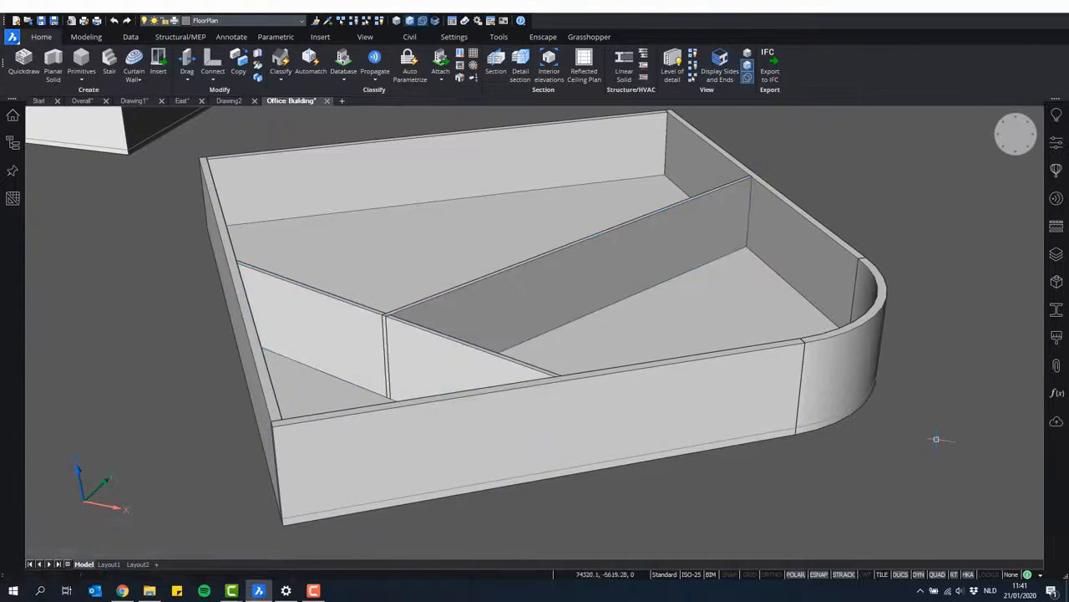
- Copy all wall solids and the slab of the second building one storey up, from the wall's bottom corner to its top corner
scroll(936, 439, "down", 5)
middle_click_drag(888, 454, 873, 290)
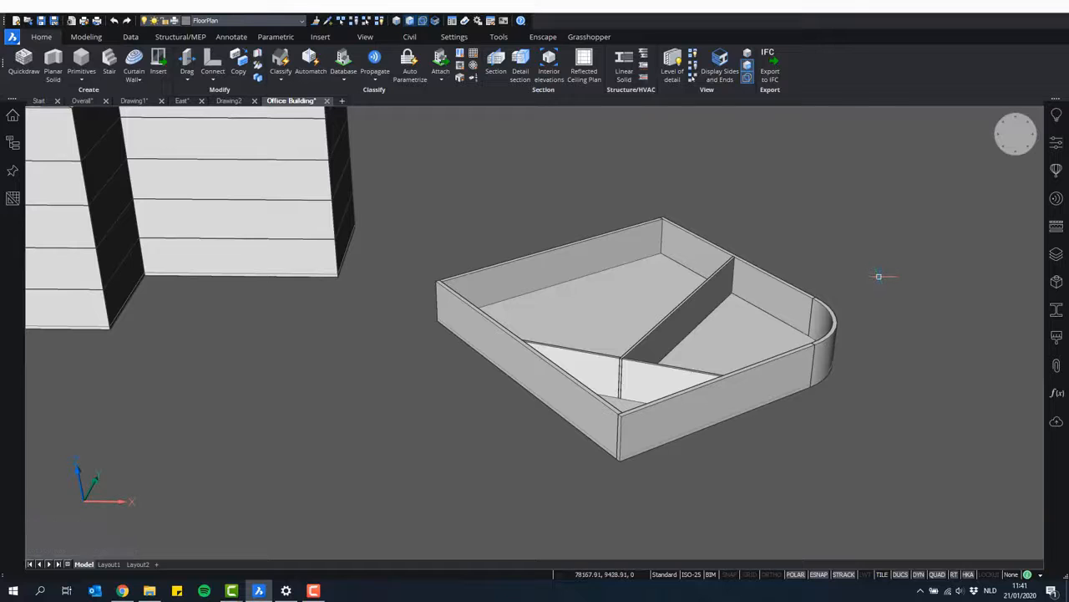
middle_click_drag(879, 276, 926, 238, "shift")
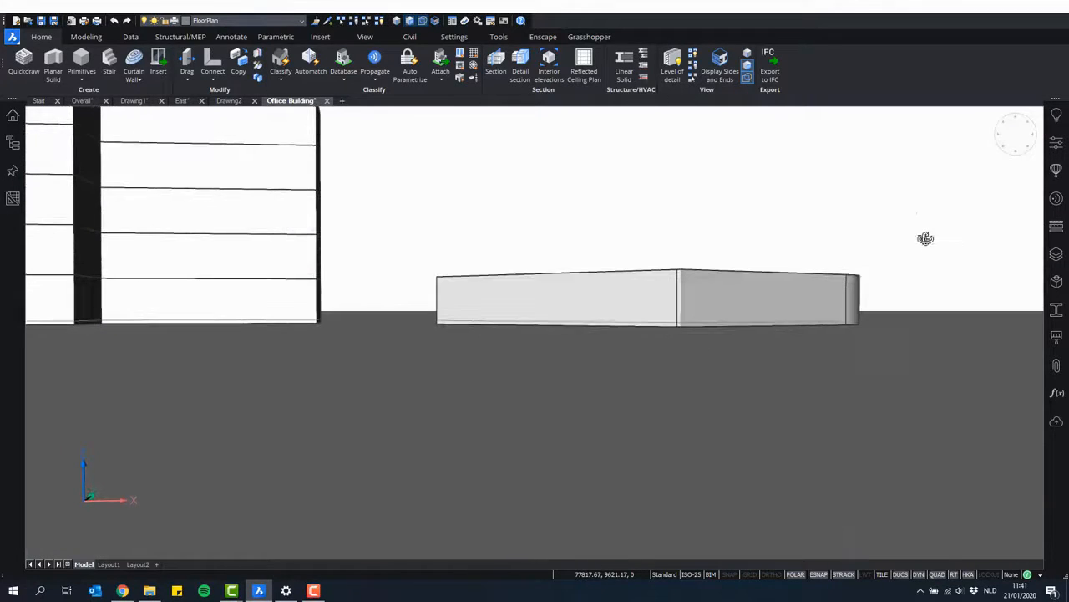
left_click(921, 297)
left_click(493, 248)
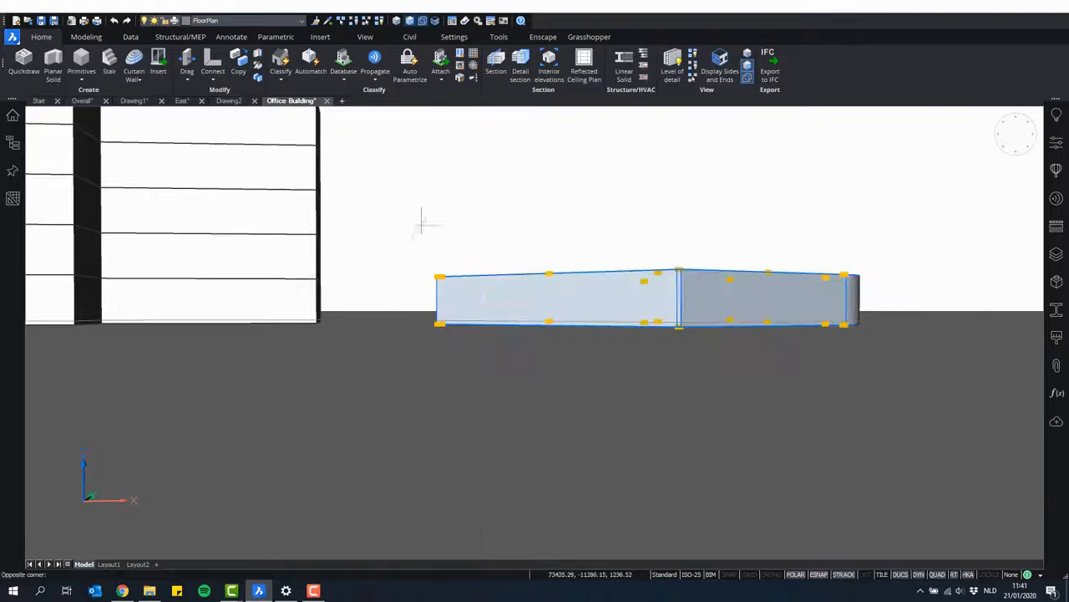
middle_click_drag(420, 222, 762, 300, "shift")
mouse_move(764, 302)
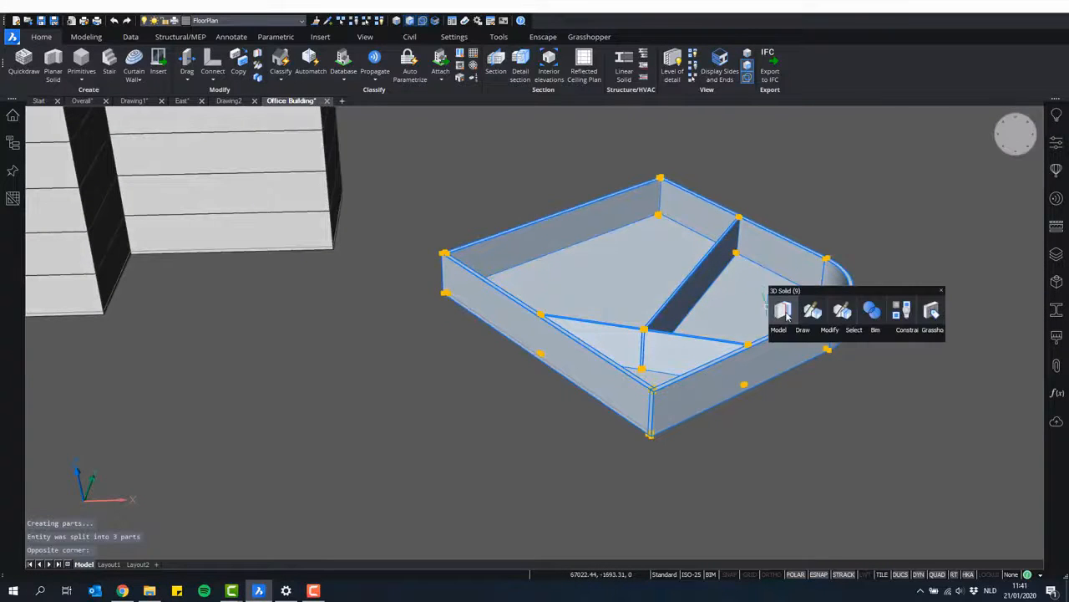
mouse_move(828, 336)
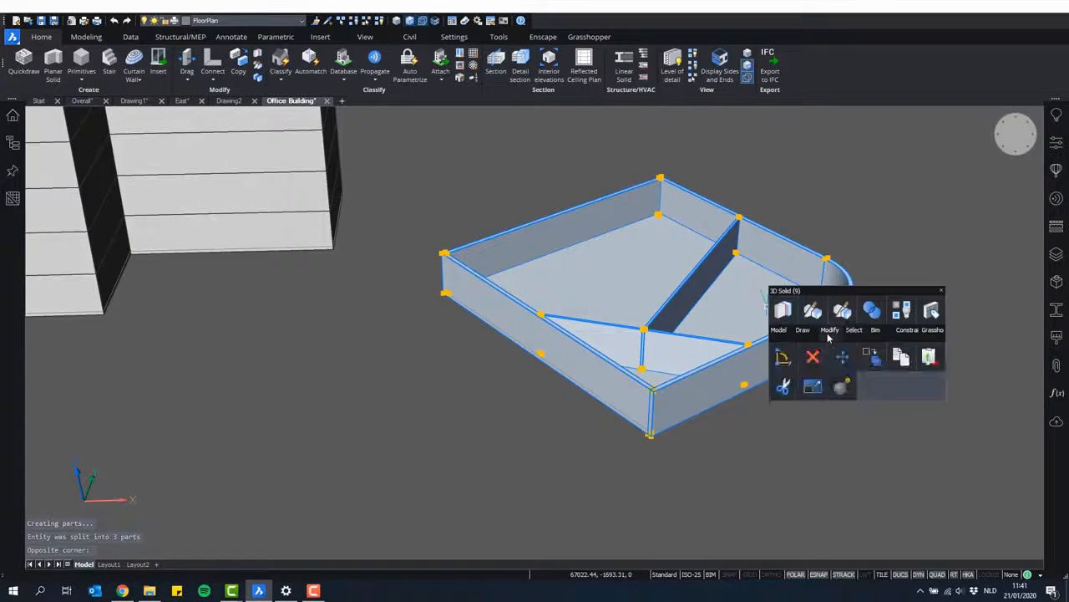
left_click(871, 358)
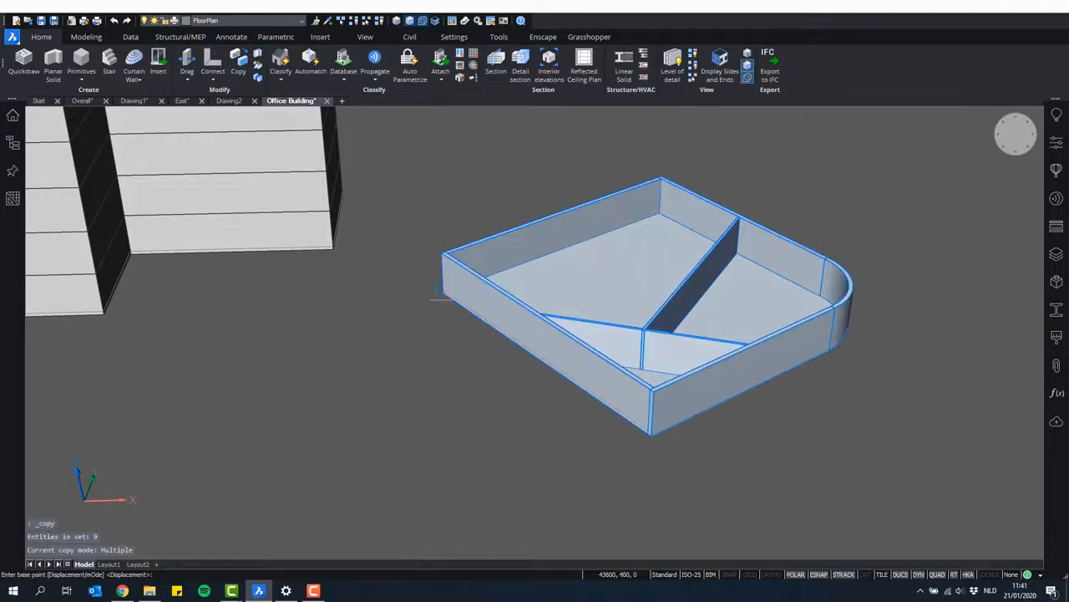
left_click(441, 292)
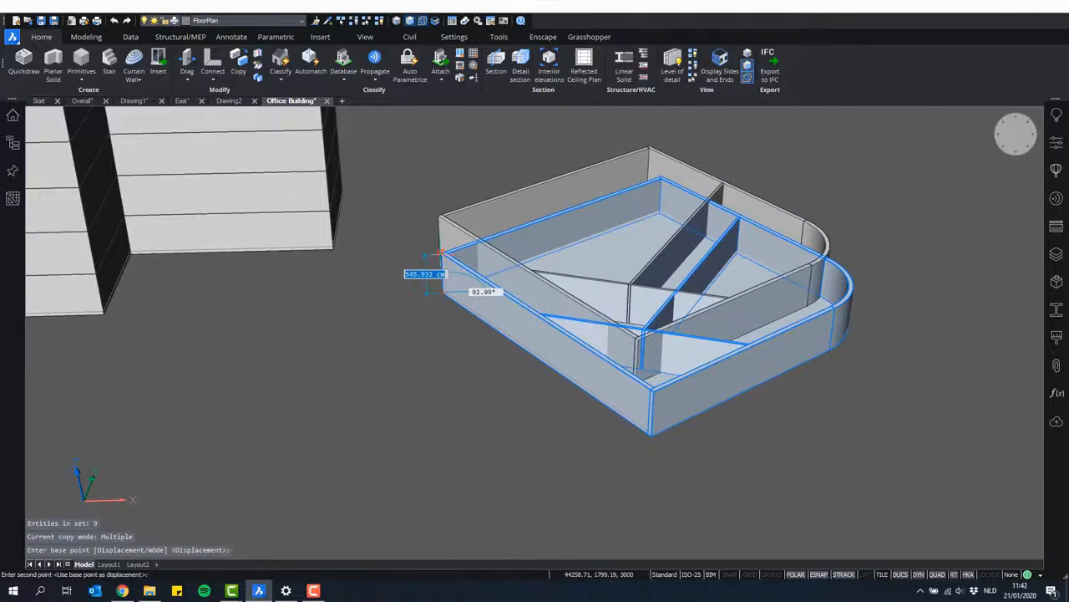
left_click(442, 253)
- Repeat the storey copy vertically with the Repeat option so the second building has four stacked storeys
type("R")
key("Return")
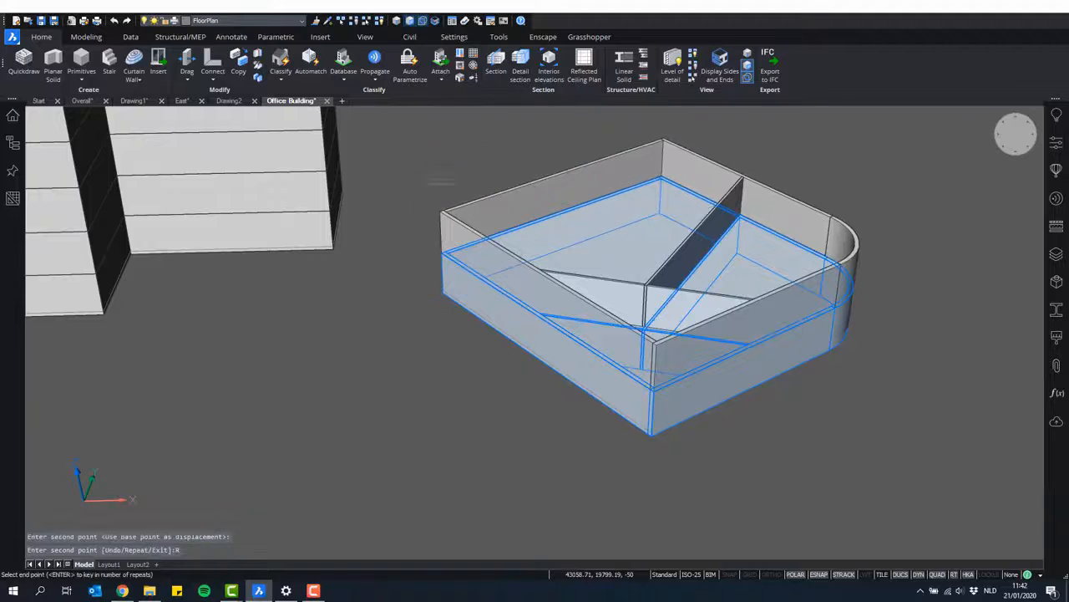
scroll(576, 142, "down", 2)
middle_click_drag(819, 230, 812, 294)
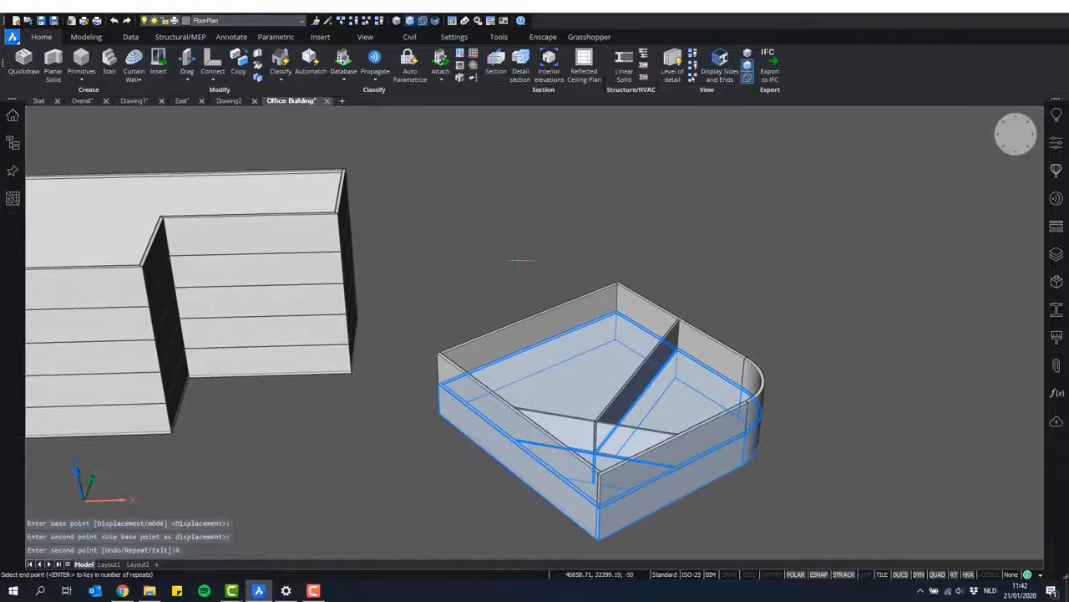
middle_click_drag(438, 235, 778, 267, "shift")
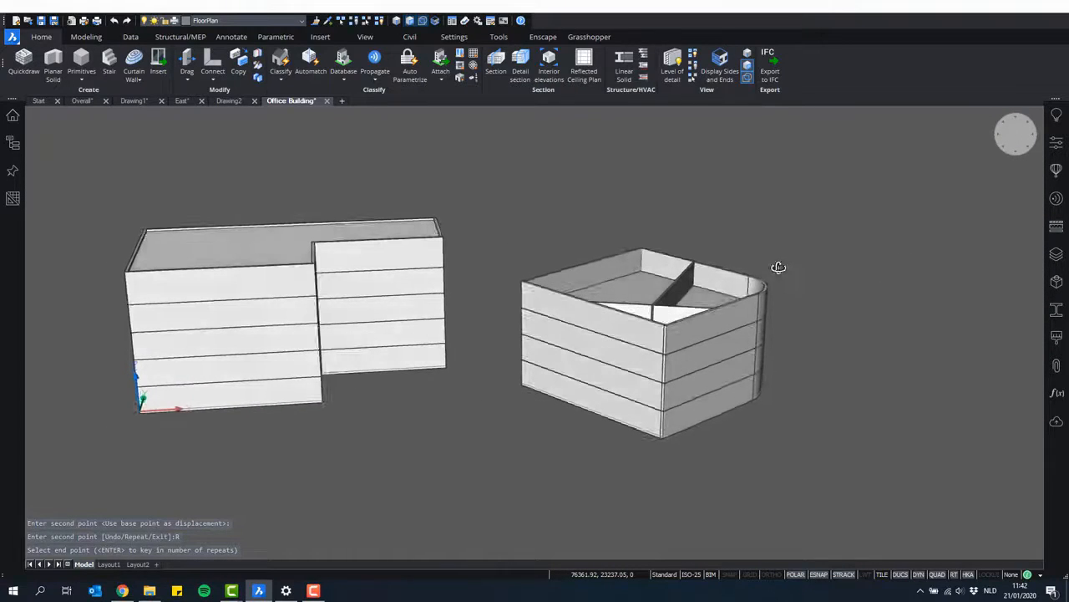
middle_click_drag(502, 237, 694, 201, "shift")
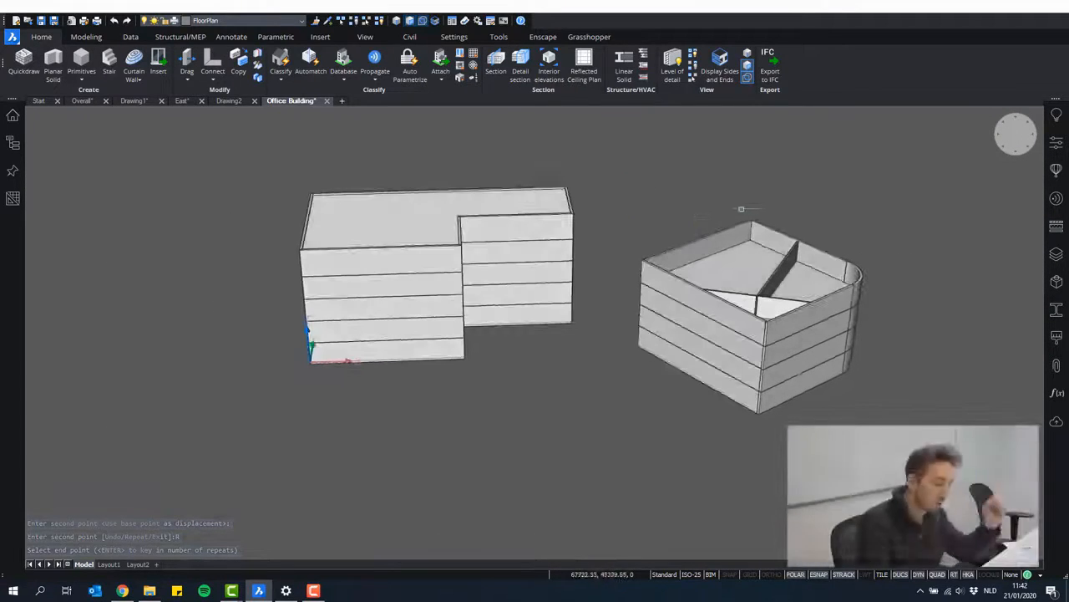